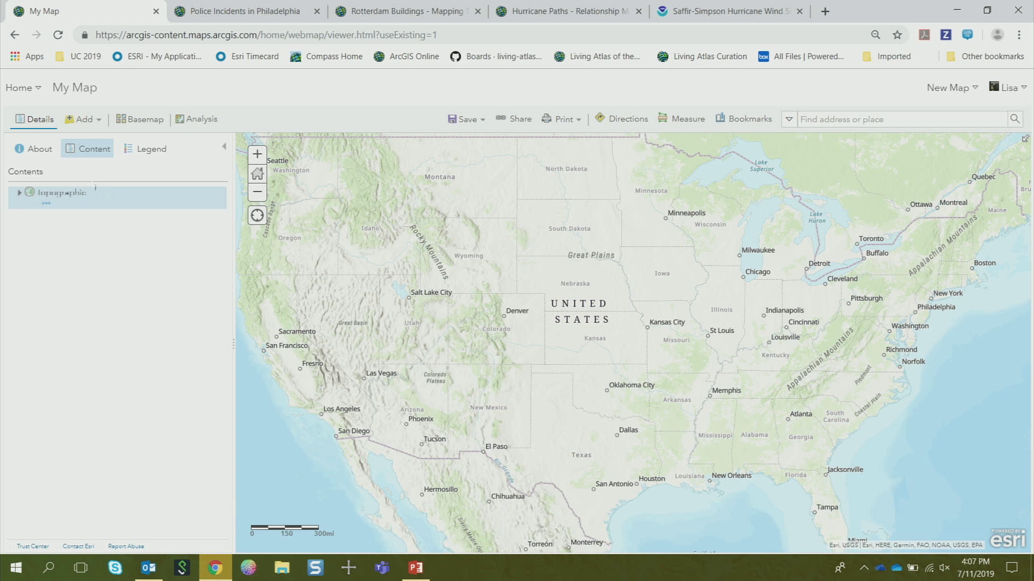
Change the map's basemap to Light Gray Canvas
{"action": "left_click", "coordinate": [148, 123]}
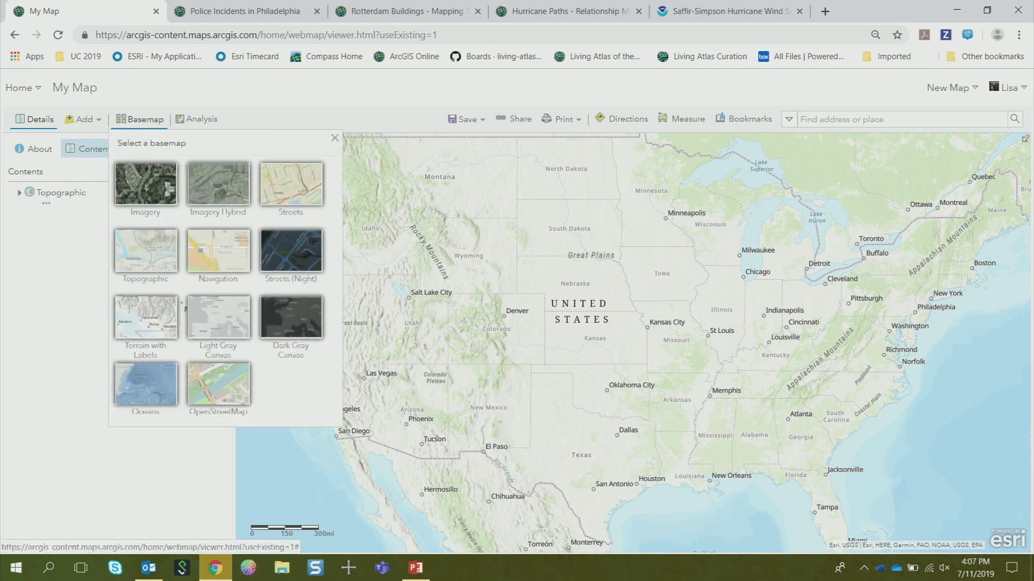
{"action": "left_click", "coordinate": [218, 326]}
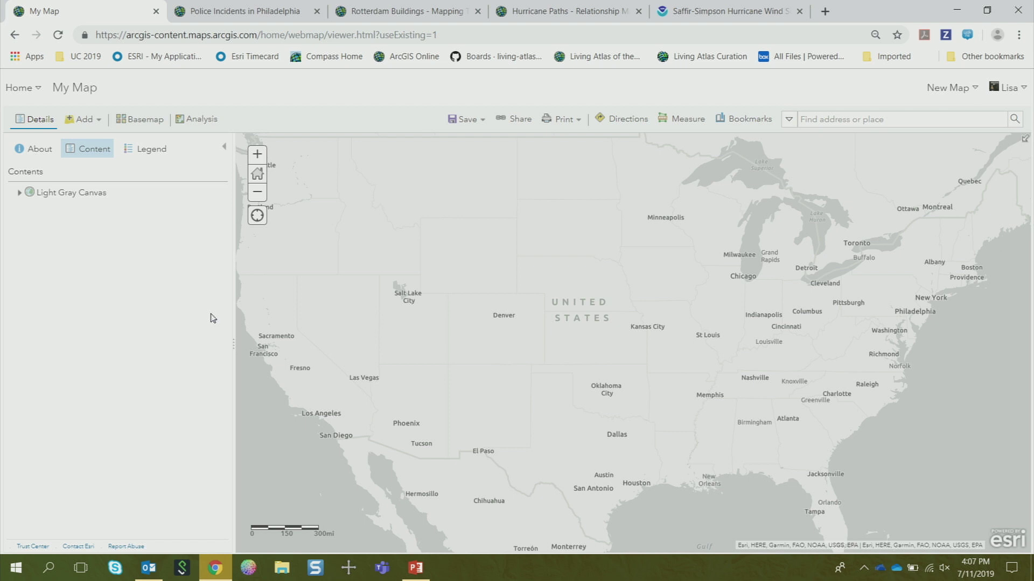
Find "county health rankings" in the Living Atlas layers and add County Health Rankings 2019 to the map
{"action": "left_click", "coordinate": [82, 119]}
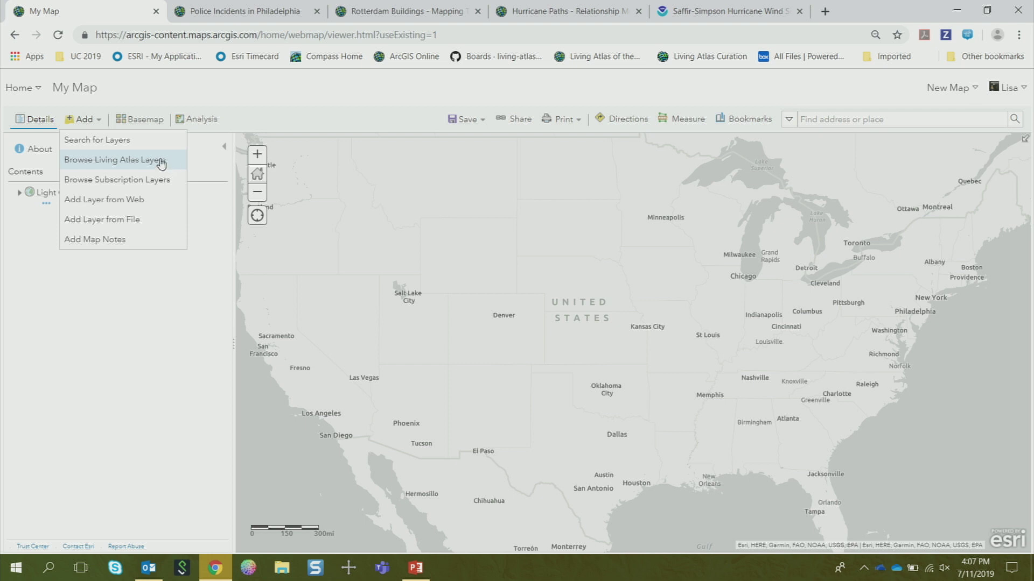
{"action": "left_click", "coordinate": [161, 160]}
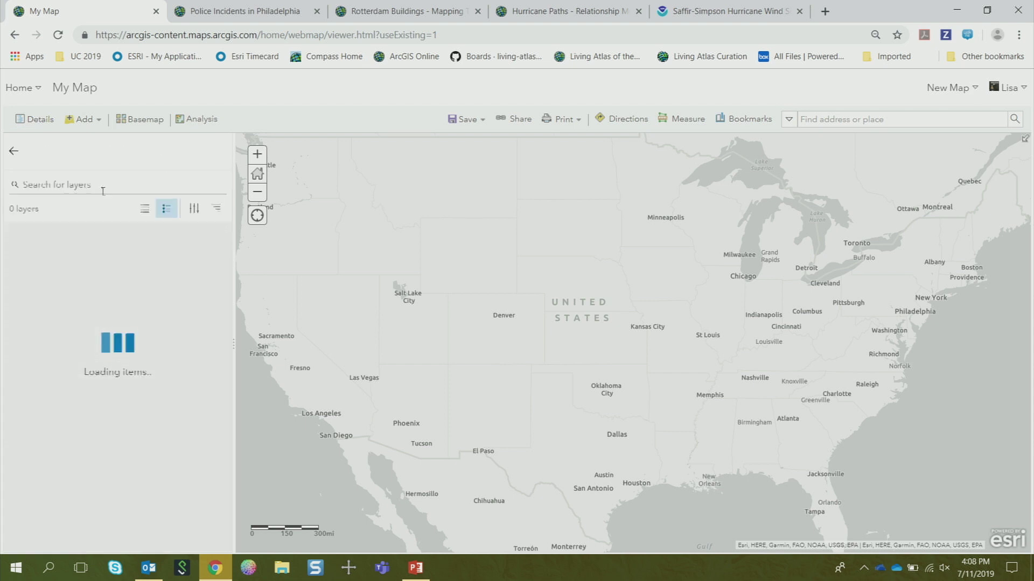
{"action": "type", "text": "county health rankings"}
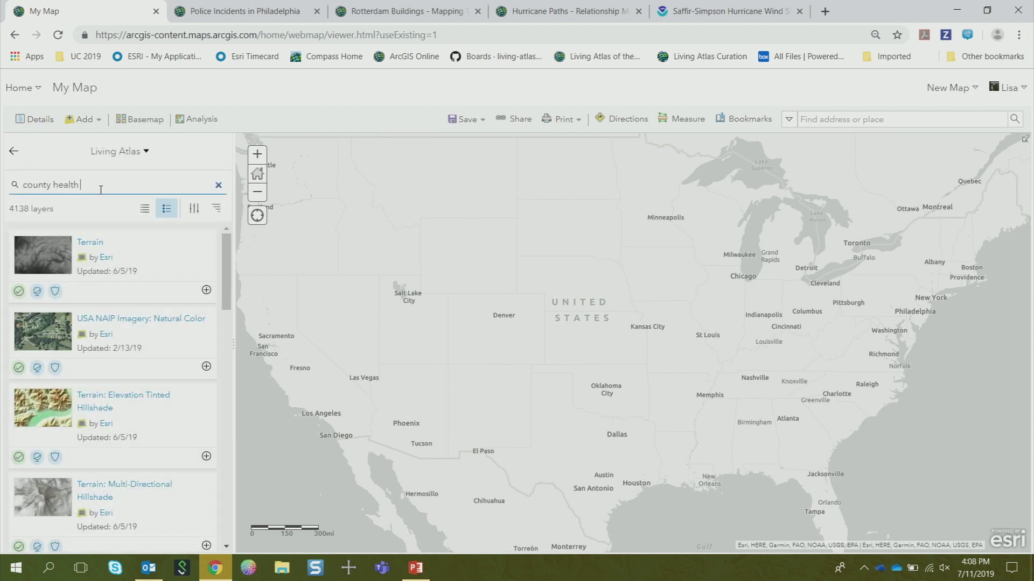
{"action": "key", "text": "Return"}
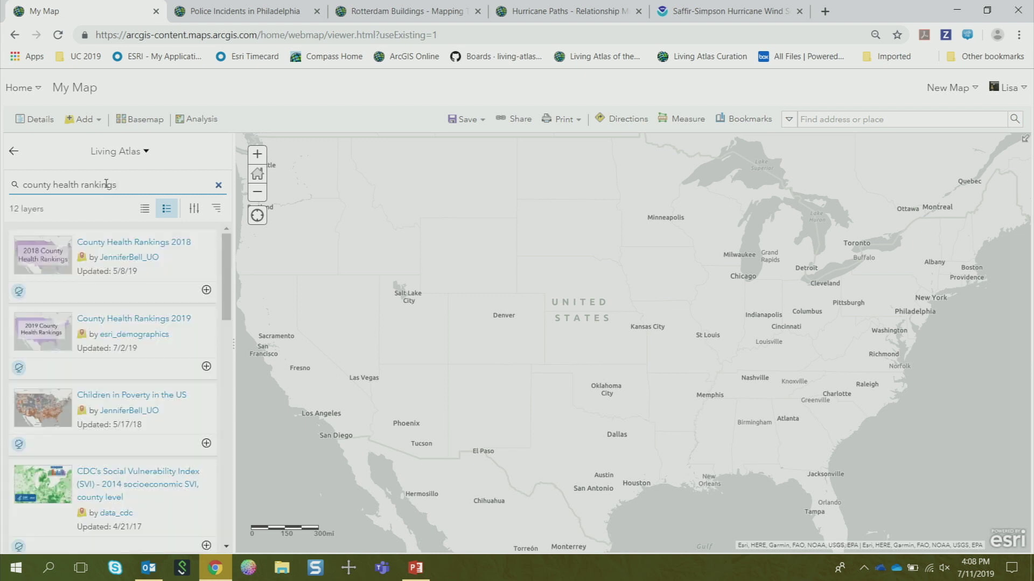
{"action": "left_click", "coordinate": [206, 367]}
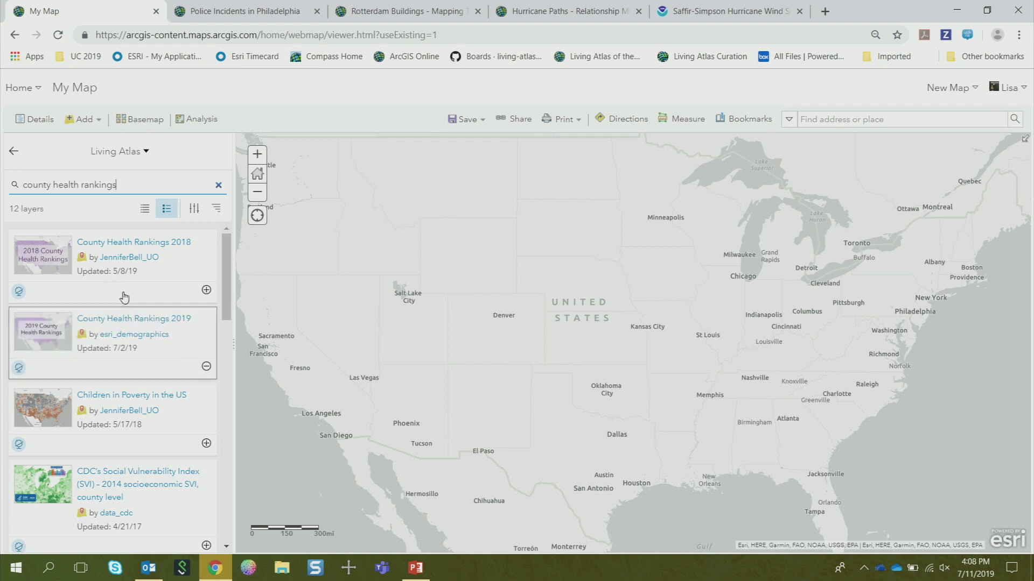
{"action": "left_click", "coordinate": [15, 153]}
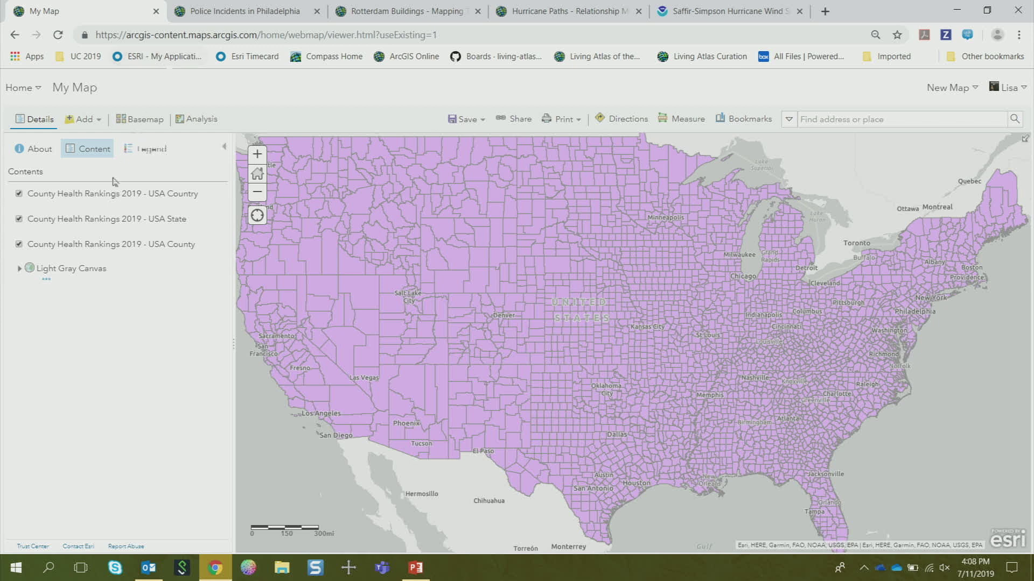
Start restyling the County Health Rankings 2019 - USA County layer, showing the % Asian attribute
{"action": "mouse_move", "coordinate": [69, 268]}
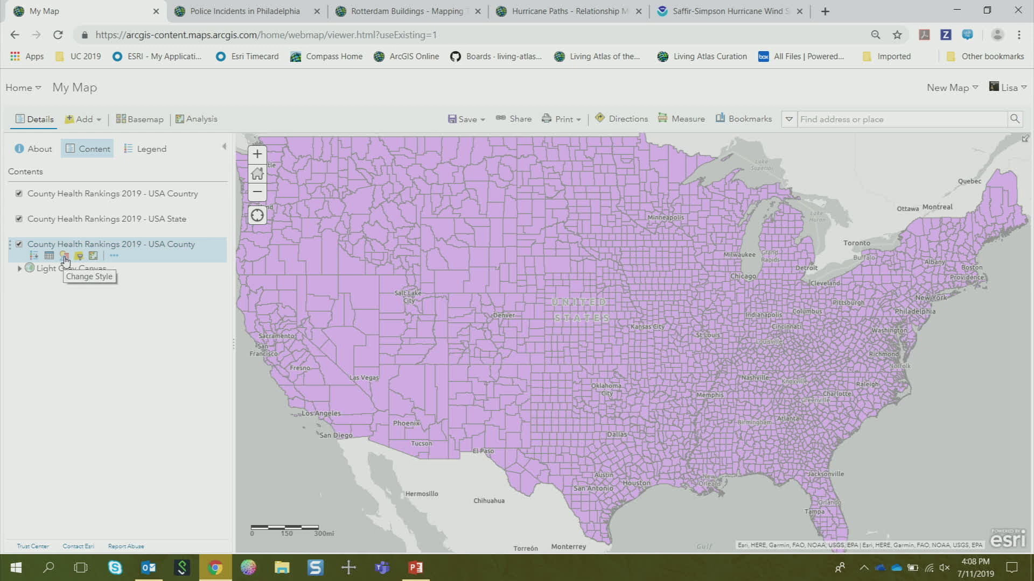
{"action": "left_click", "coordinate": [65, 256]}
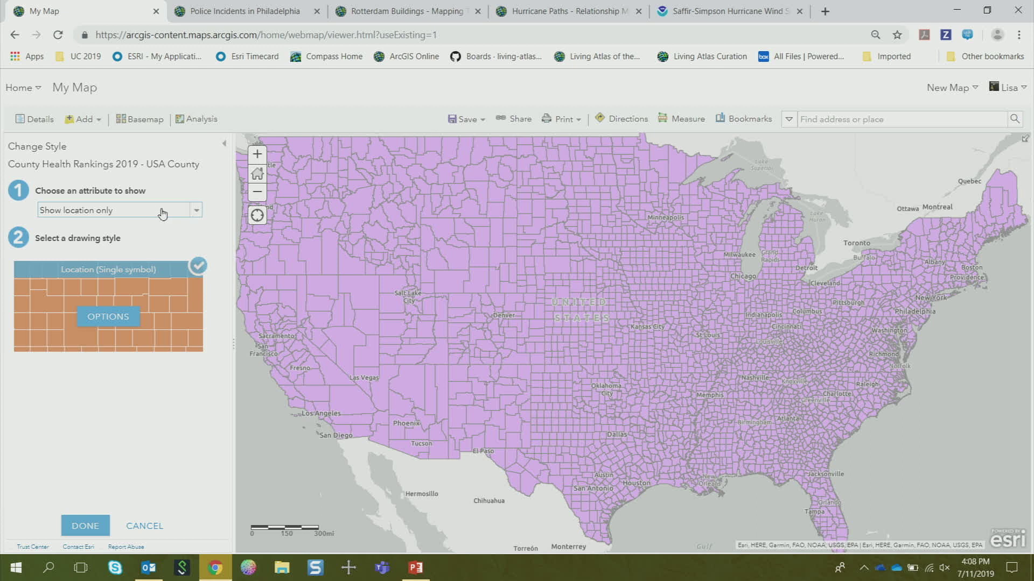
{"action": "left_click", "coordinate": [188, 211]}
{"action": "left_click", "coordinate": [196, 211]}
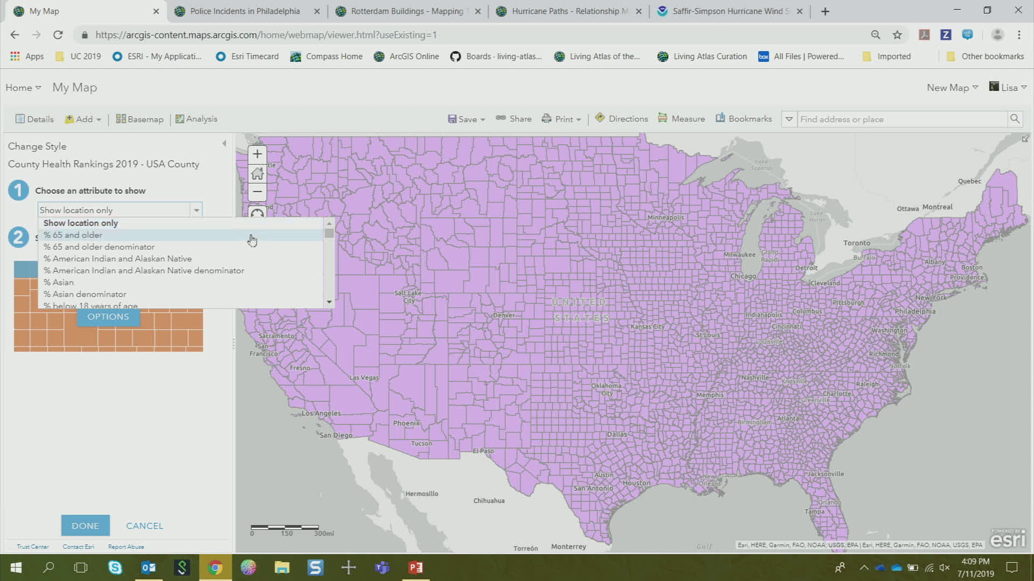
{"action": "mouse_move", "coordinate": [330, 240]}
{"action": "left_mouse_down"}
{"action": "mouse_move", "coordinate": [335, 290]}
{"action": "mouse_move", "coordinate": [330, 233]}
{"action": "left_mouse_up"}
{"action": "left_click", "coordinate": [172, 288]}
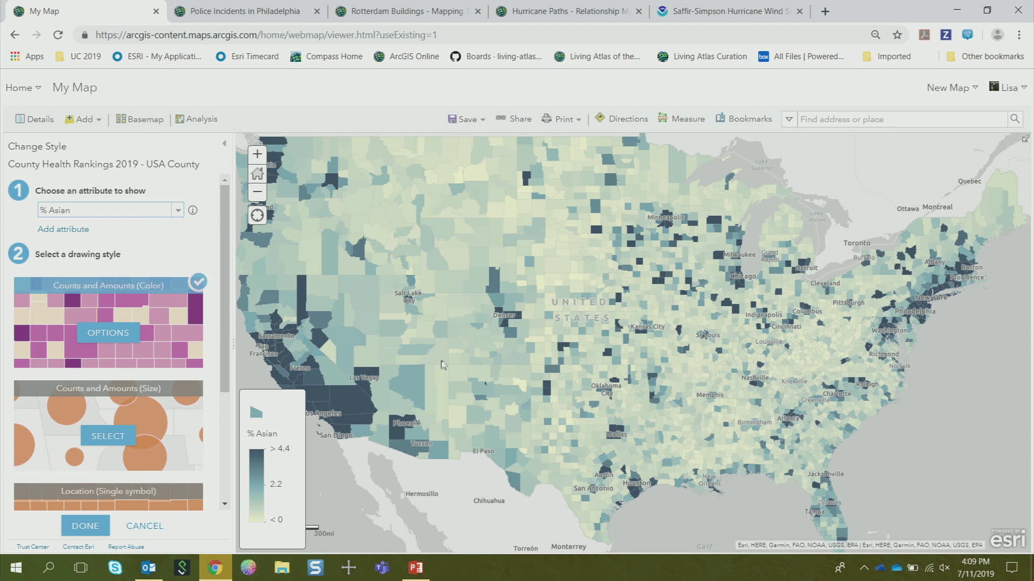
{"action": "left_click_drag", "start_coordinate": [550, 326], "coordinate": [592, 327]}
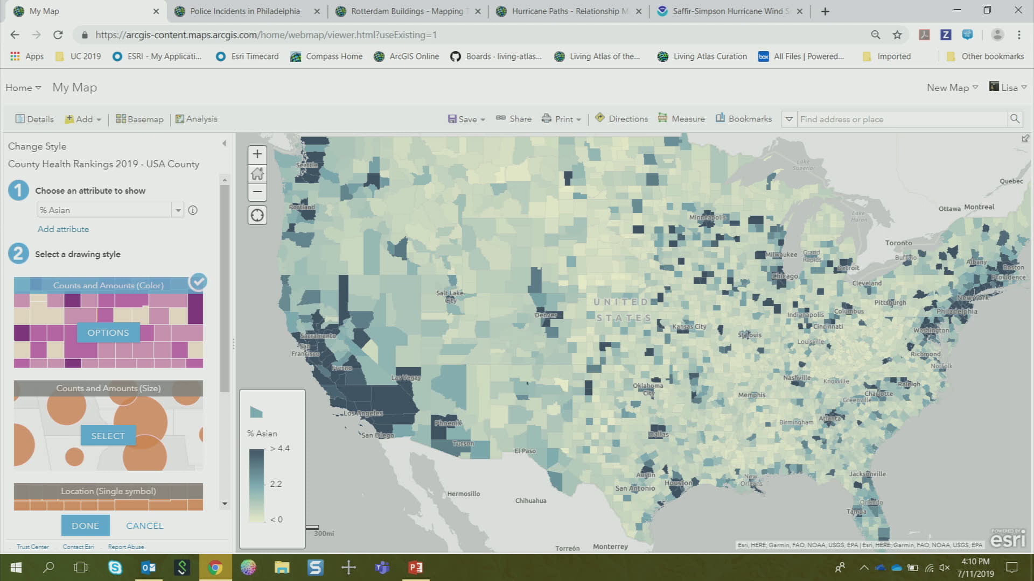
{"action": "left_click_drag", "start_coordinate": [443, 286], "coordinate": [422, 296]}
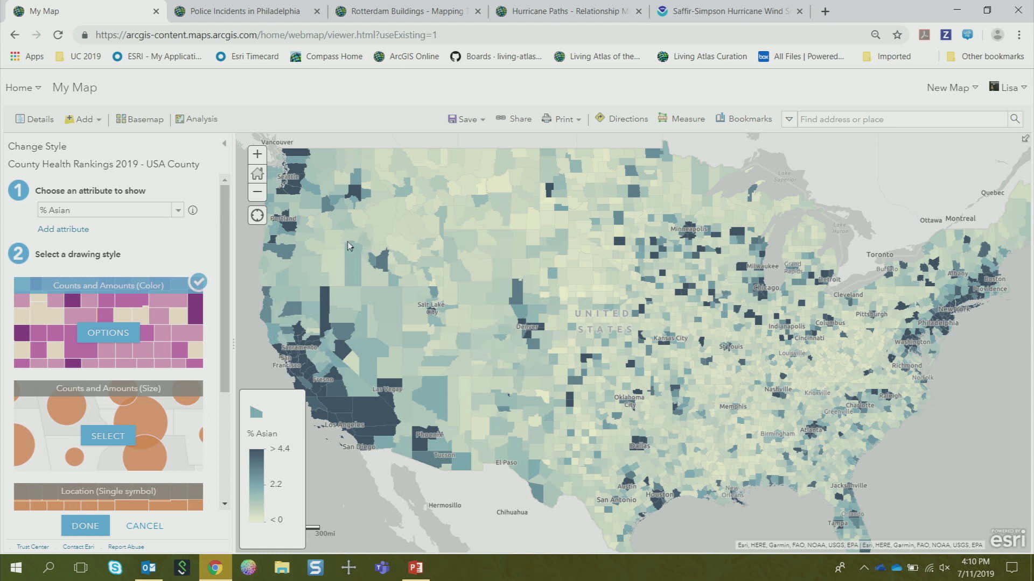
Change the attribute shown on the USA County layer to % Non-Hispanic African American
{"action": "left_click", "coordinate": [176, 211]}
{"action": "scroll", "coordinate": [188, 251], "scroll_direction": "down", "scroll_amount": 2}
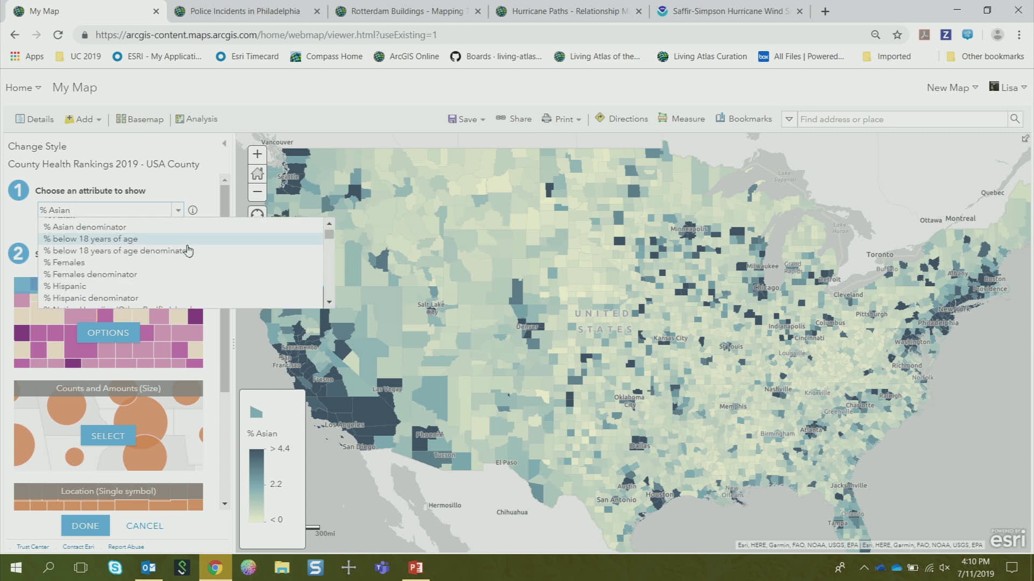
{"action": "scroll", "coordinate": [188, 251], "scroll_direction": "down", "scroll_amount": 3}
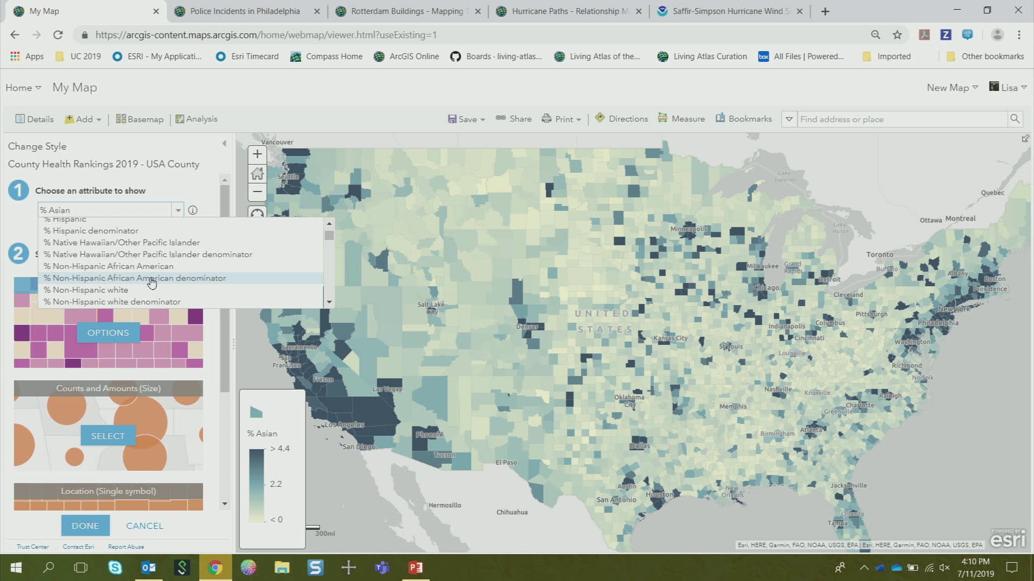
{"action": "left_click", "coordinate": [187, 269]}
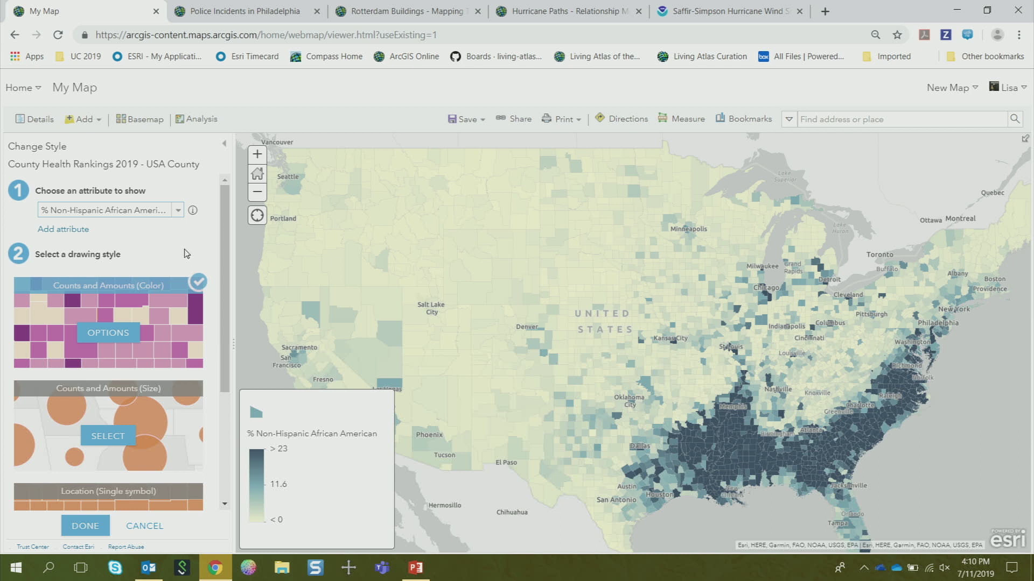
Change the attribute shown on the USA County layer to % Hispanic
{"action": "left_click", "coordinate": [170, 214]}
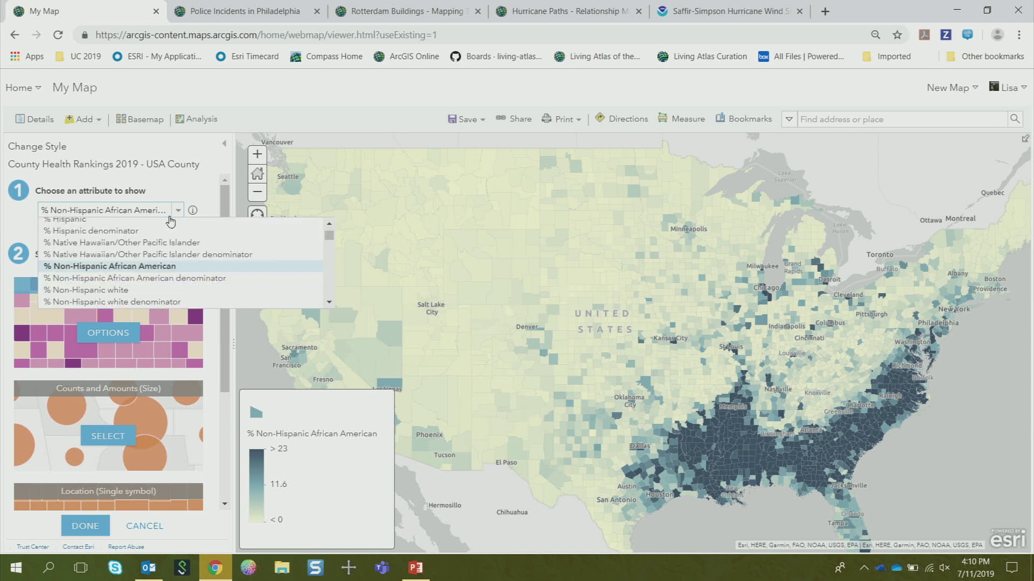
{"action": "scroll", "coordinate": [116, 237], "scroll_direction": "up", "scroll_amount": 3}
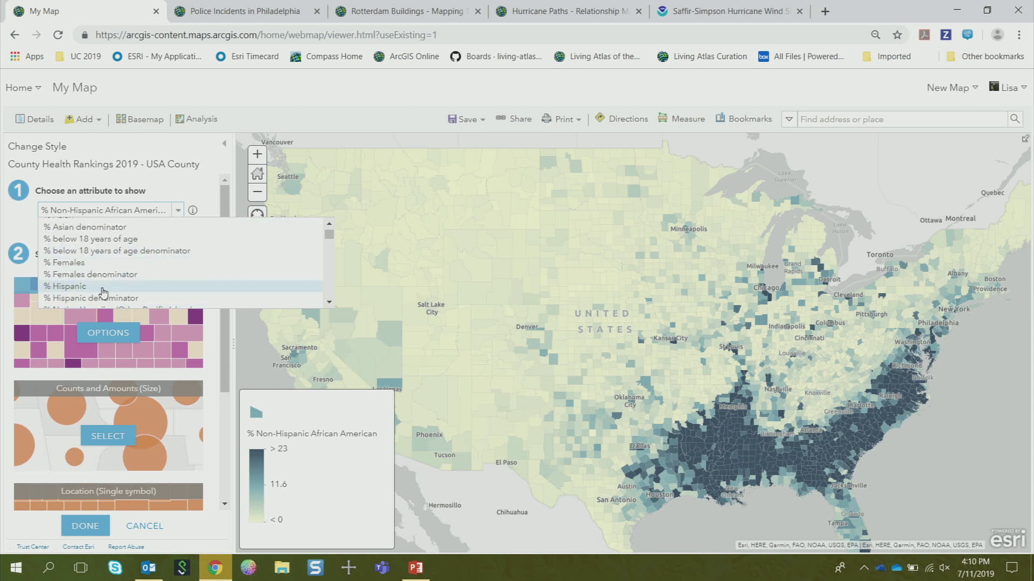
{"action": "left_click", "coordinate": [103, 287]}
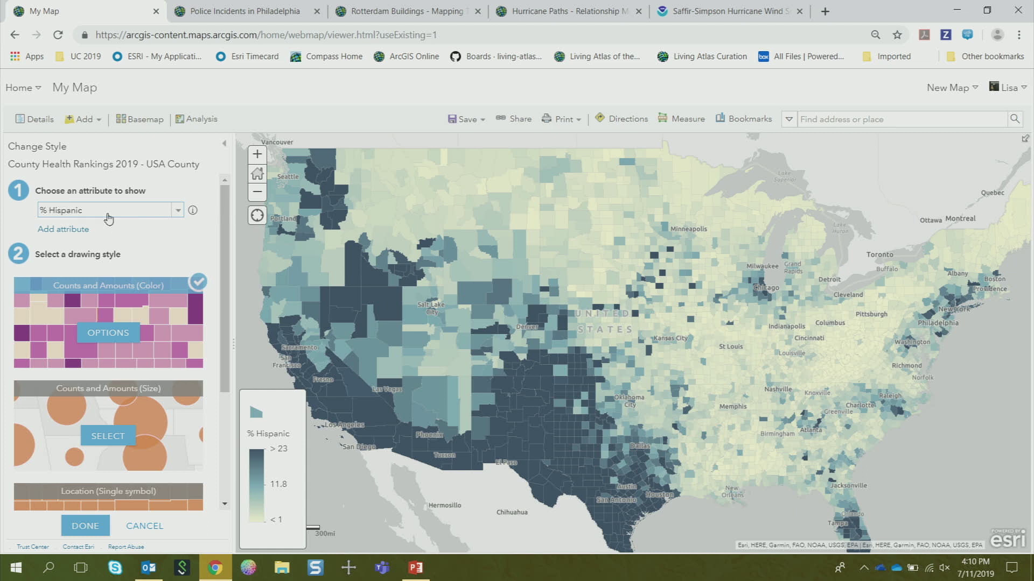
Open the Counts and Amounts (Color) options for % Hispanic and apply the purple-to-cream fill colour ramp
{"action": "left_click_drag", "start_coordinate": [221, 215], "coordinate": [222, 233]}
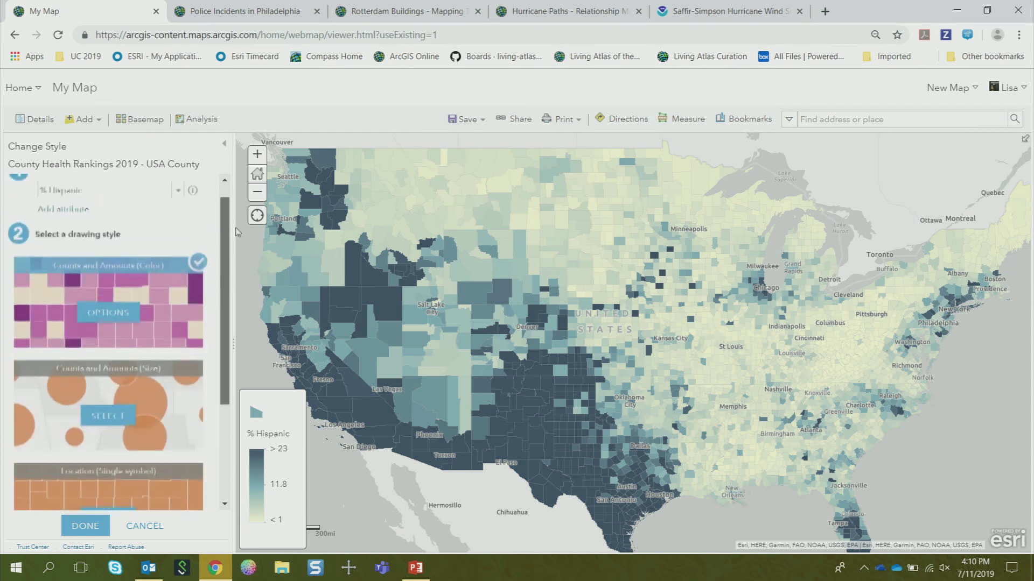
{"action": "scroll", "coordinate": [236, 232], "scroll_direction": "up", "scroll_amount": 1}
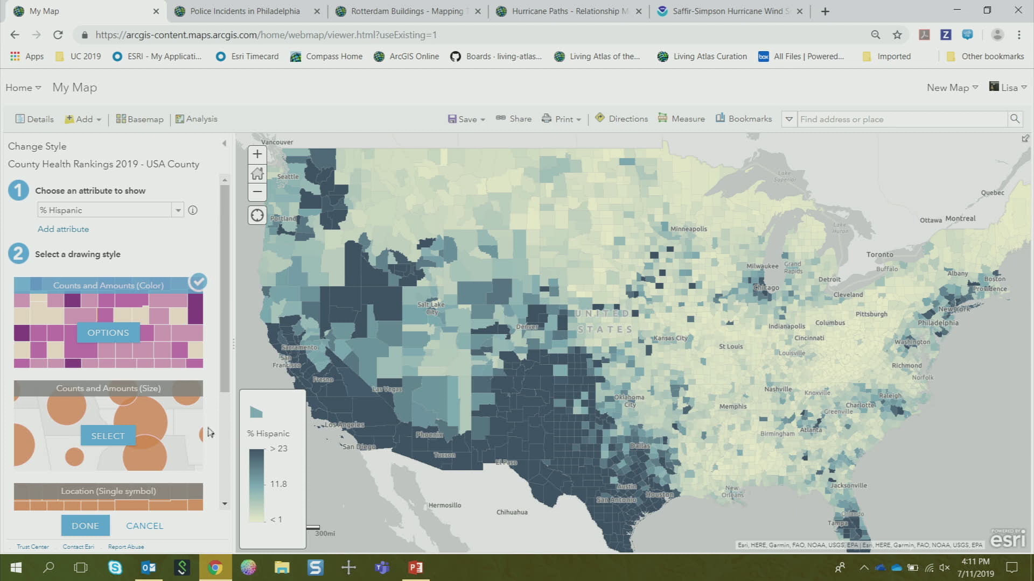
{"action": "left_click", "coordinate": [118, 336]}
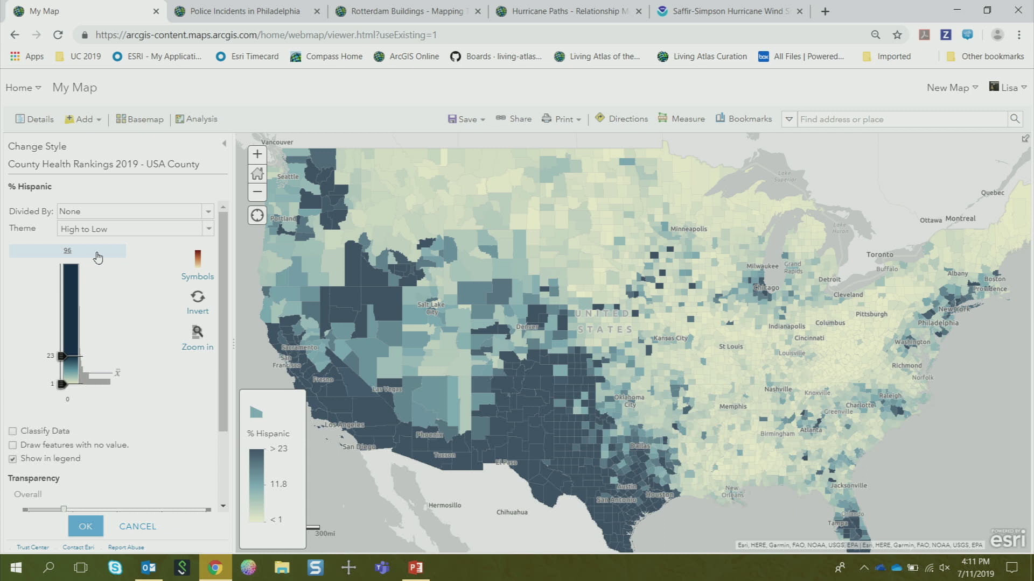
{"action": "mouse_move", "coordinate": [118, 377]}
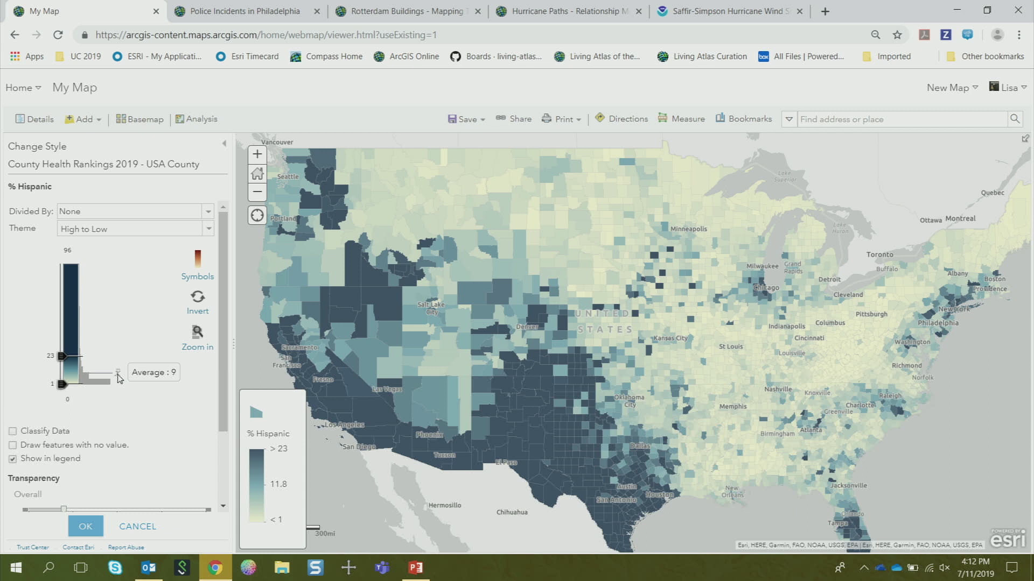
{"action": "left_click", "coordinate": [204, 272]}
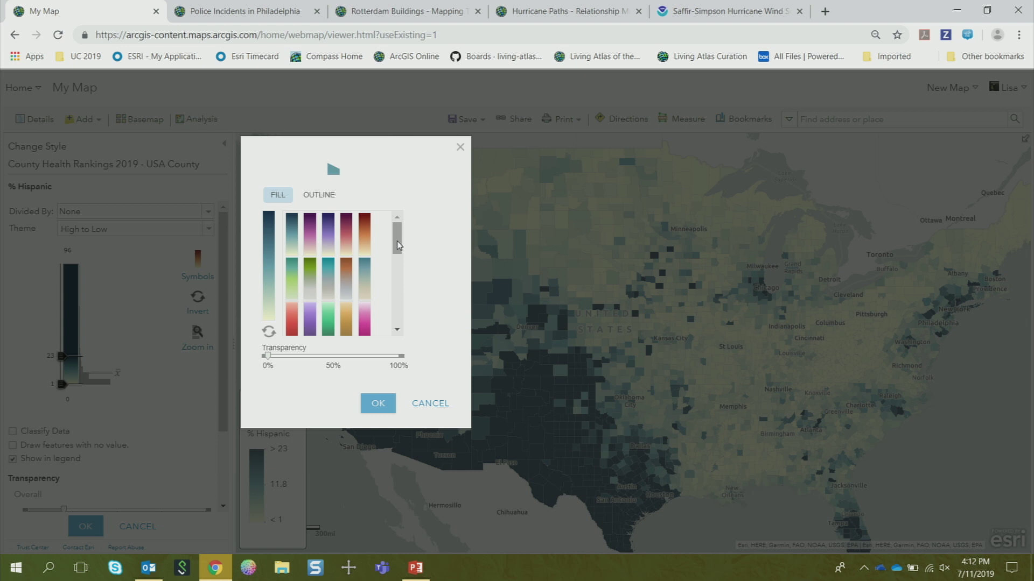
{"action": "scroll", "coordinate": [396, 241], "scroll_direction": "down", "scroll_amount": 2}
{"action": "scroll", "coordinate": [396, 240], "scroll_direction": "up", "scroll_amount": 2}
{"action": "left_click", "coordinate": [326, 241]}
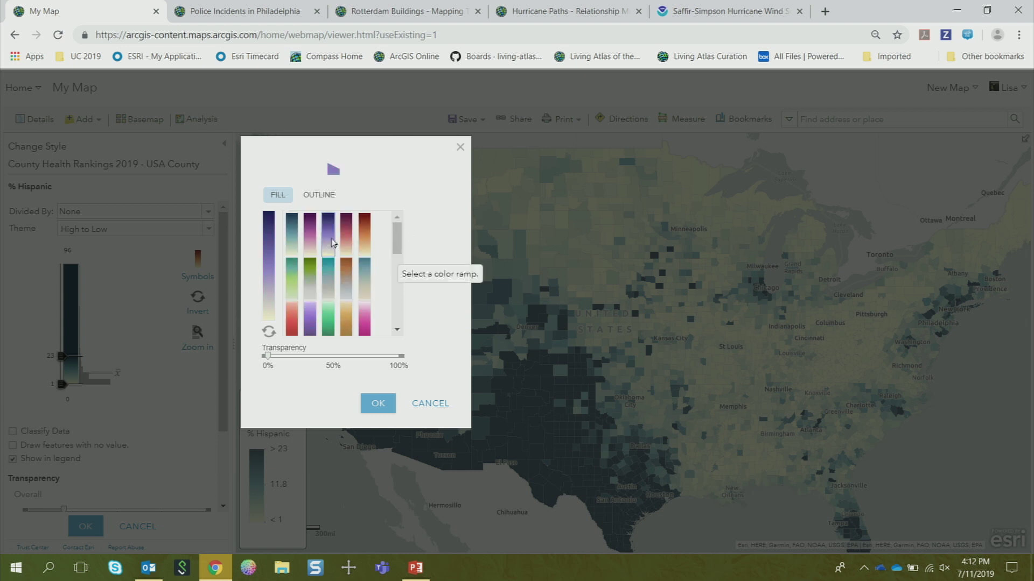
{"action": "left_click", "coordinate": [377, 403]}
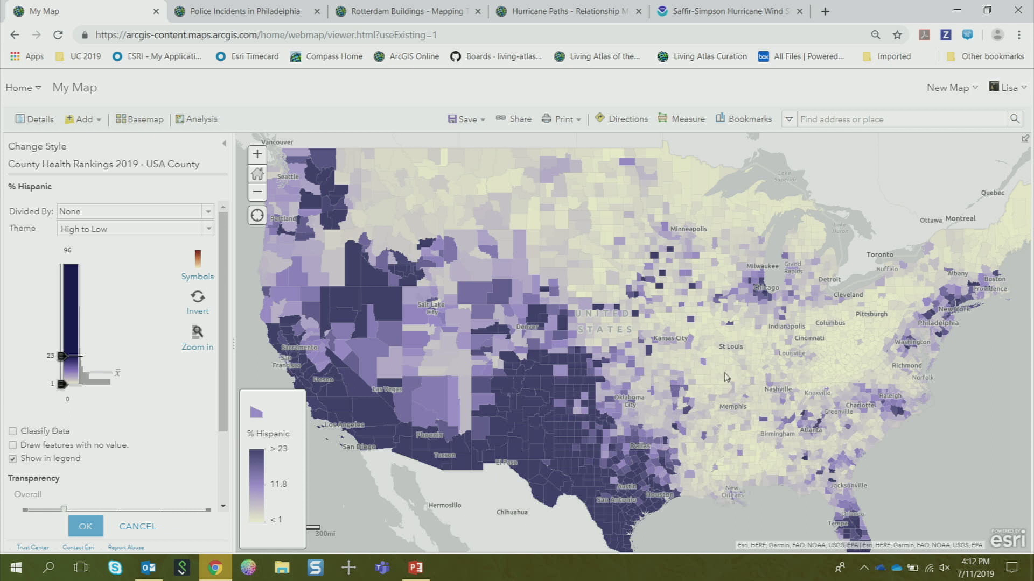
Apply the Above and Below theme to % Hispanic and set its middle value to 12, keeping the default colour ramp
{"action": "left_click", "coordinate": [173, 230]}
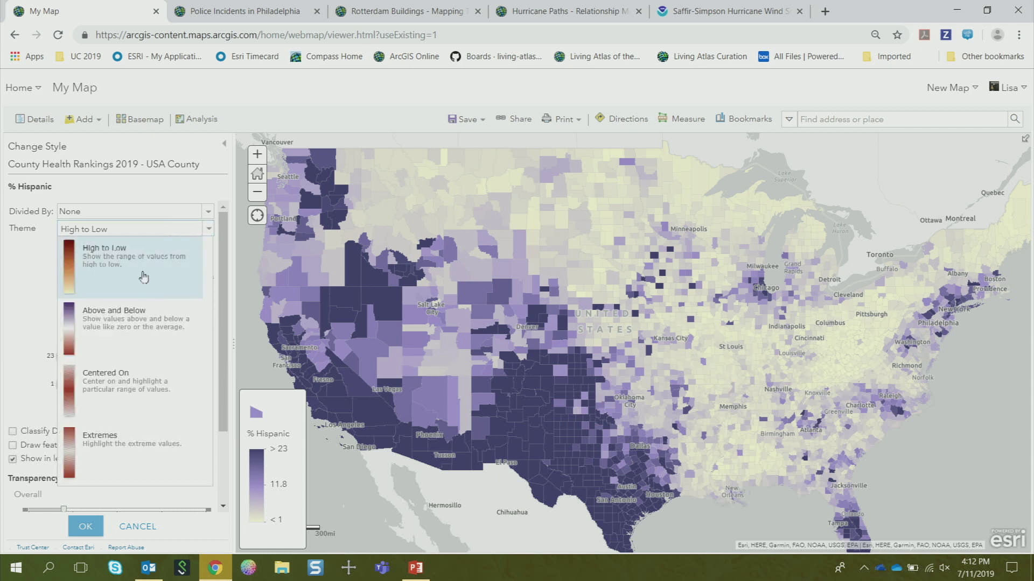
{"action": "left_click", "coordinate": [157, 337]}
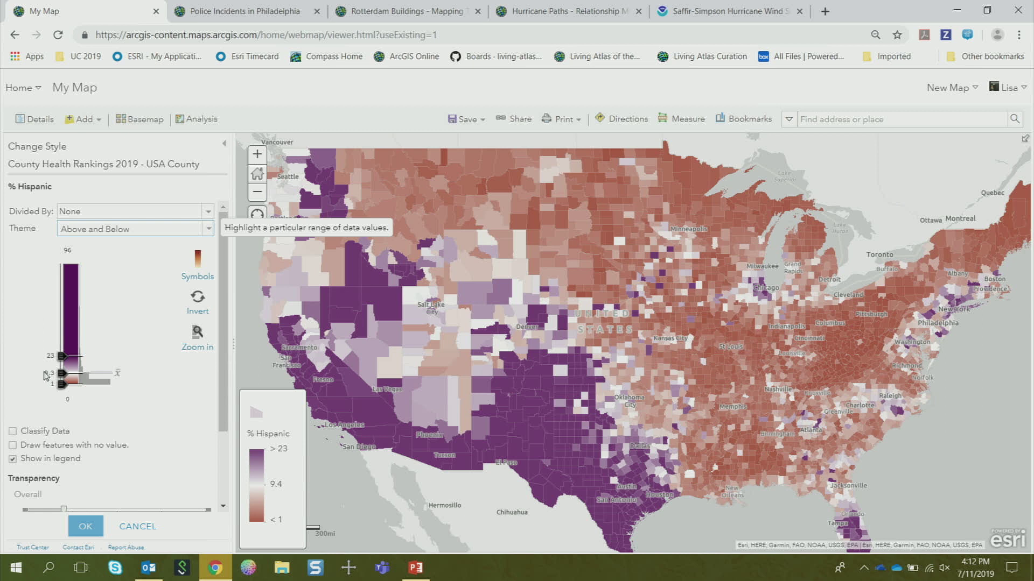
{"action": "left_click", "coordinate": [47, 374]}
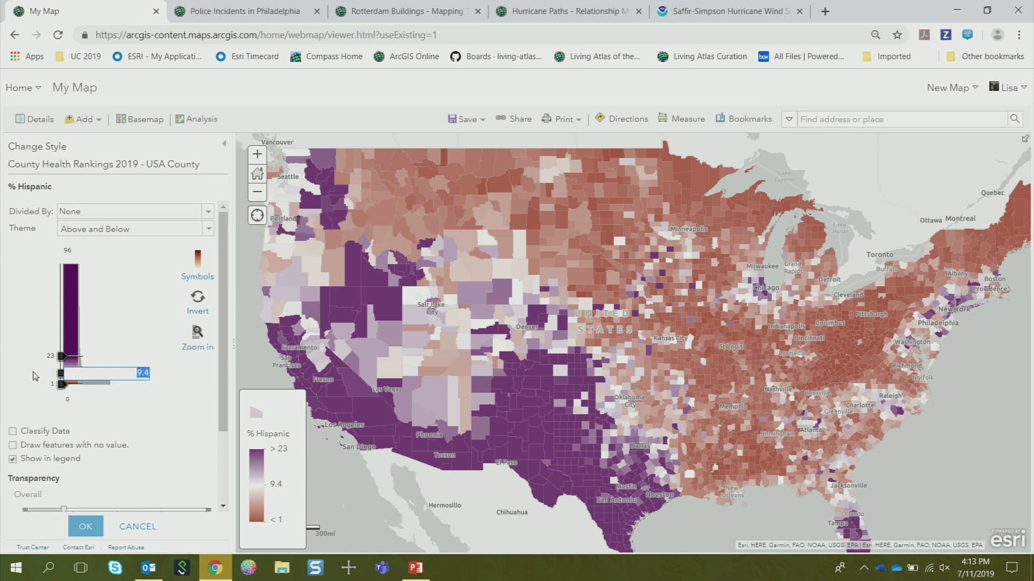
{"action": "type", "text": "12"}
{"action": "key", "text": "Return"}
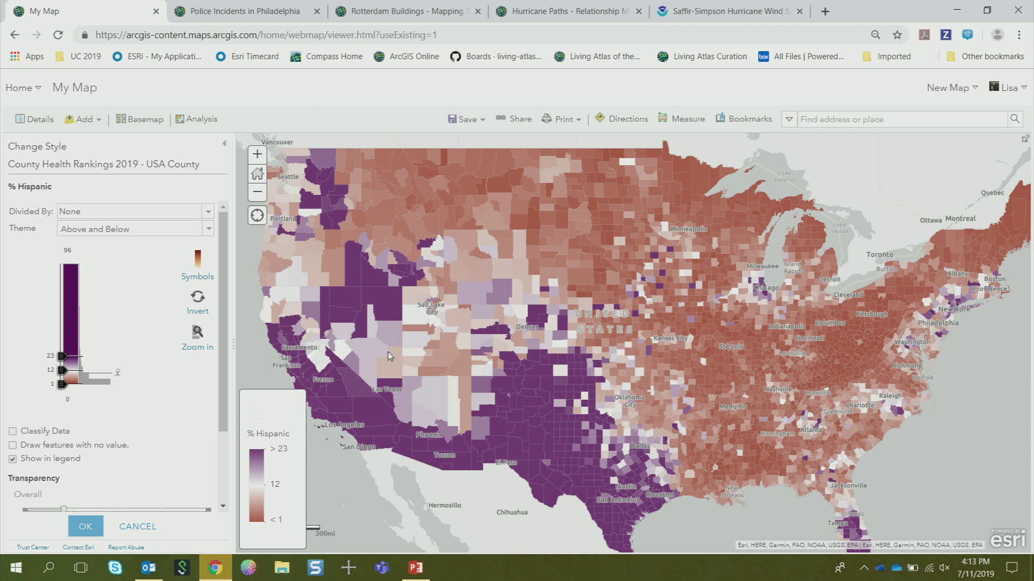
{"action": "left_click", "coordinate": [195, 263]}
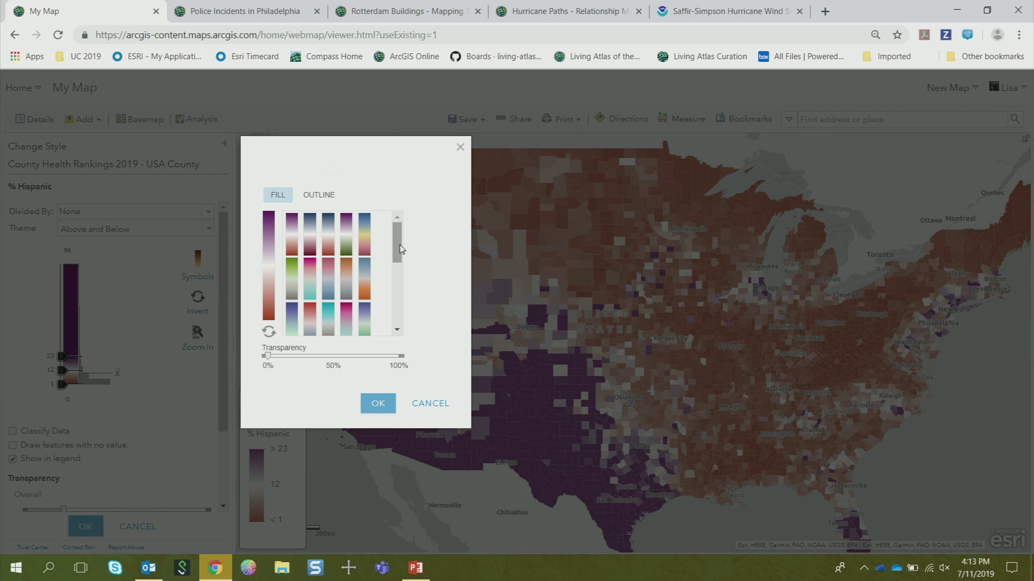
{"action": "left_click", "coordinate": [429, 404]}
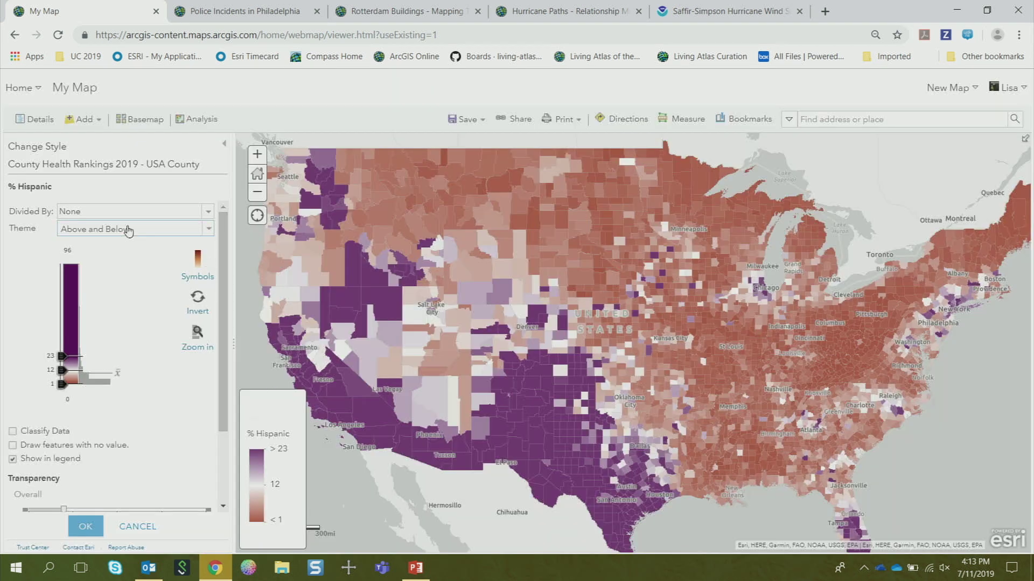
Apply the High to Low theme to % Hispanic with the dark blue-to-purple-to-cream fill colour ramp
{"action": "left_click", "coordinate": [188, 229]}
{"action": "left_click", "coordinate": [127, 275]}
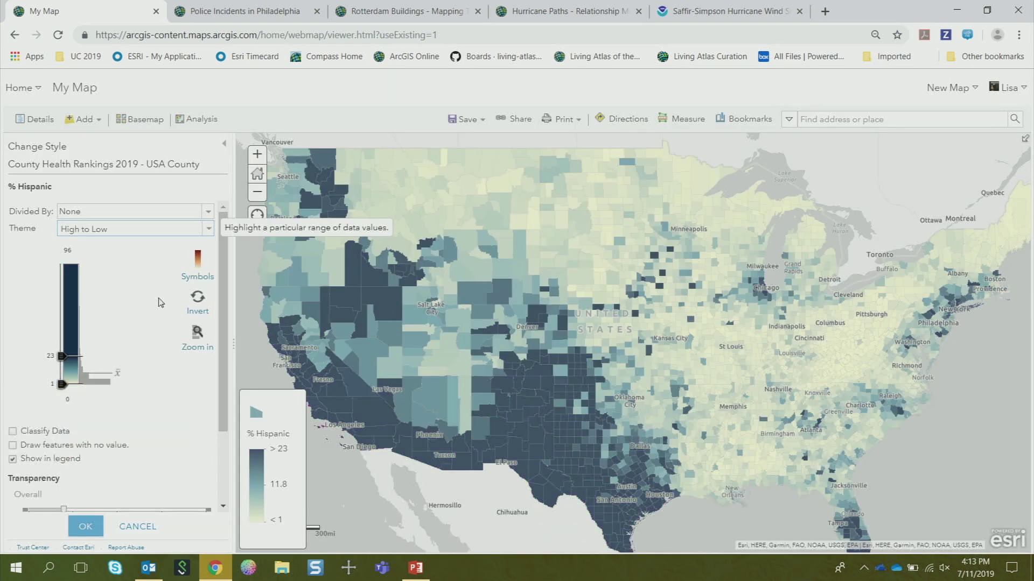
{"action": "left_click", "coordinate": [193, 263]}
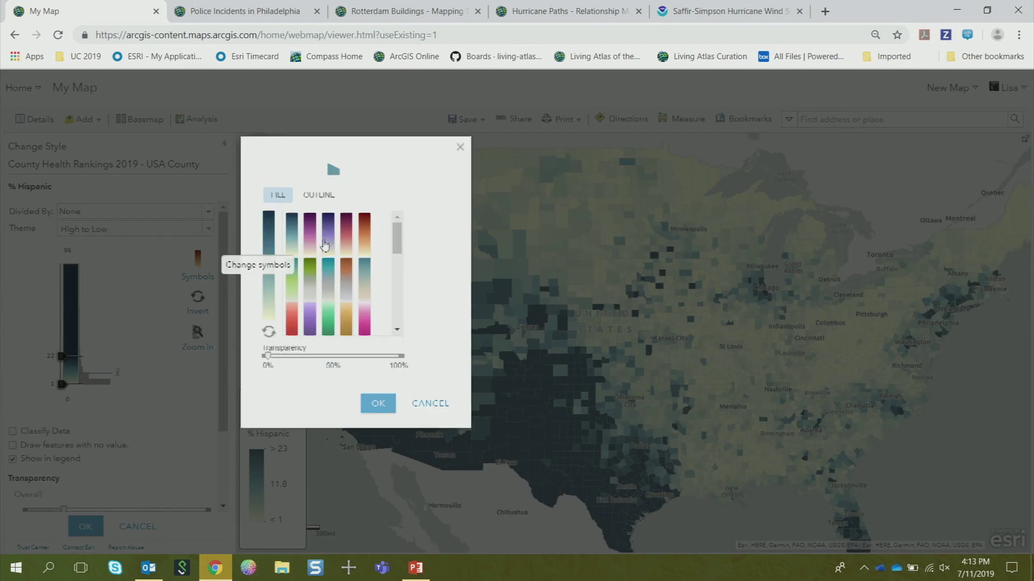
{"action": "left_click", "coordinate": [331, 247]}
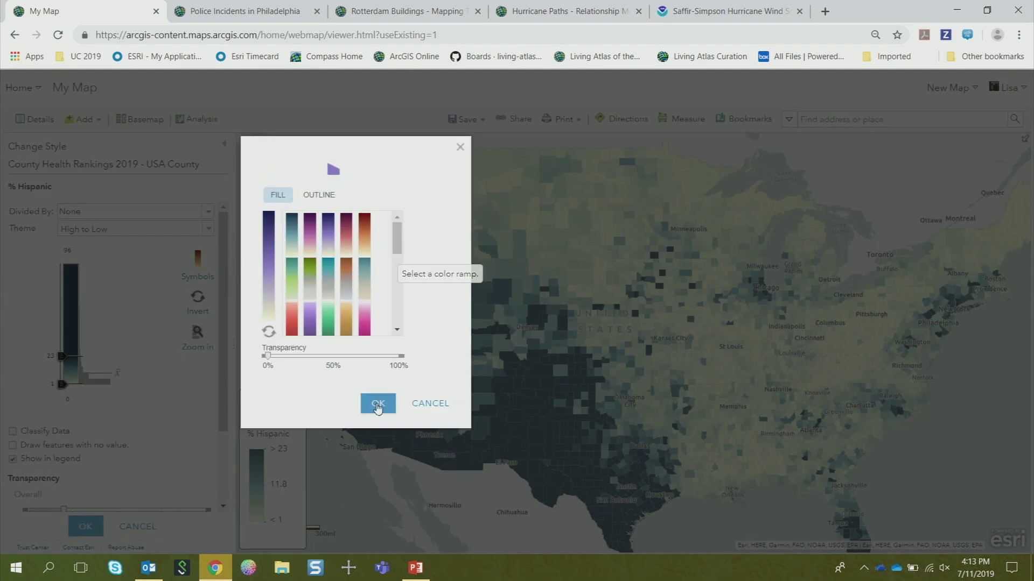
{"action": "left_click", "coordinate": [378, 404]}
{"action": "left_click", "coordinate": [92, 528]}
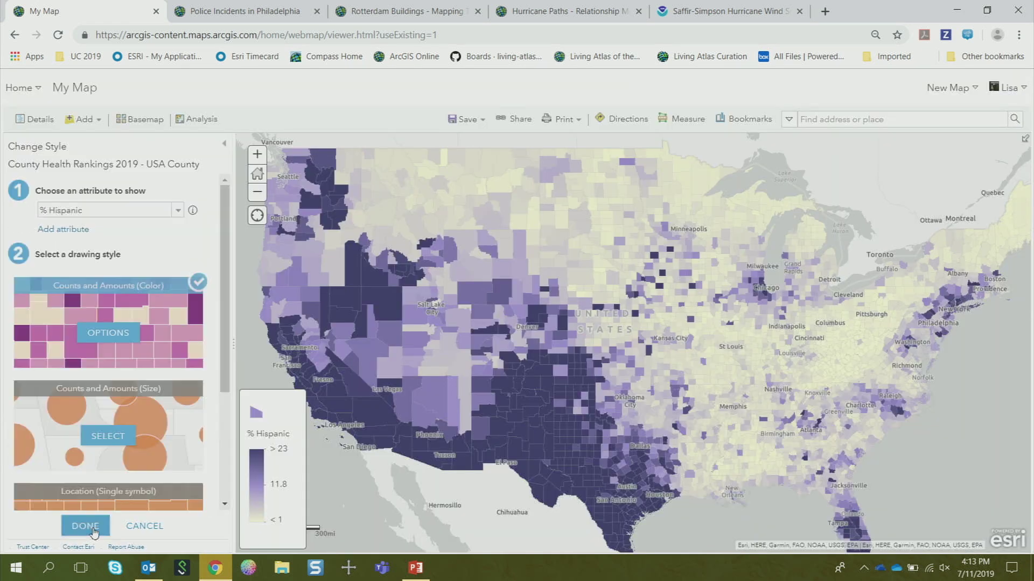
Add Hispanic population as a second attribute shown on the USA County layer
{"action": "left_click", "coordinate": [78, 228]}
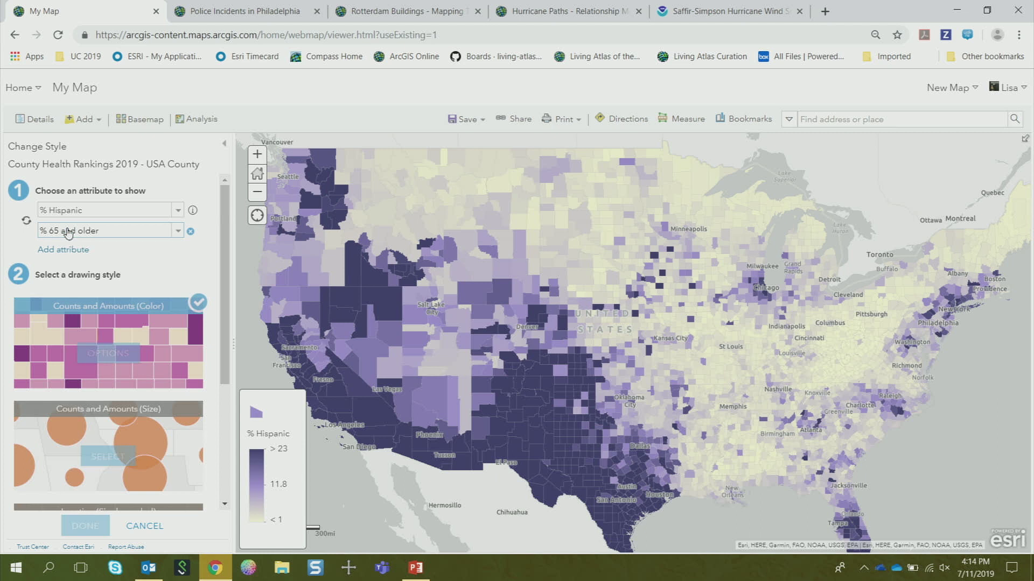
{"action": "left_click", "coordinate": [73, 231]}
{"action": "scroll", "coordinate": [160, 263], "scroll_direction": "down", "scroll_amount": 8}
{"action": "scroll", "coordinate": [177, 280], "scroll_direction": "down", "scroll_amount": 8}
{"action": "scroll", "coordinate": [177, 280], "scroll_direction": "down", "scroll_amount": 8}
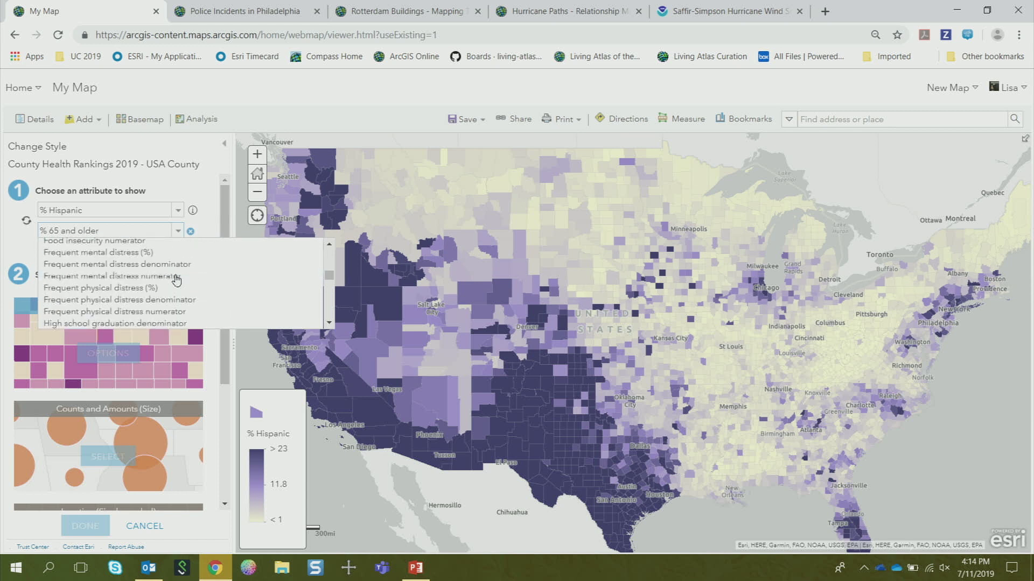
{"action": "scroll", "coordinate": [177, 279], "scroll_direction": "down", "scroll_amount": 5}
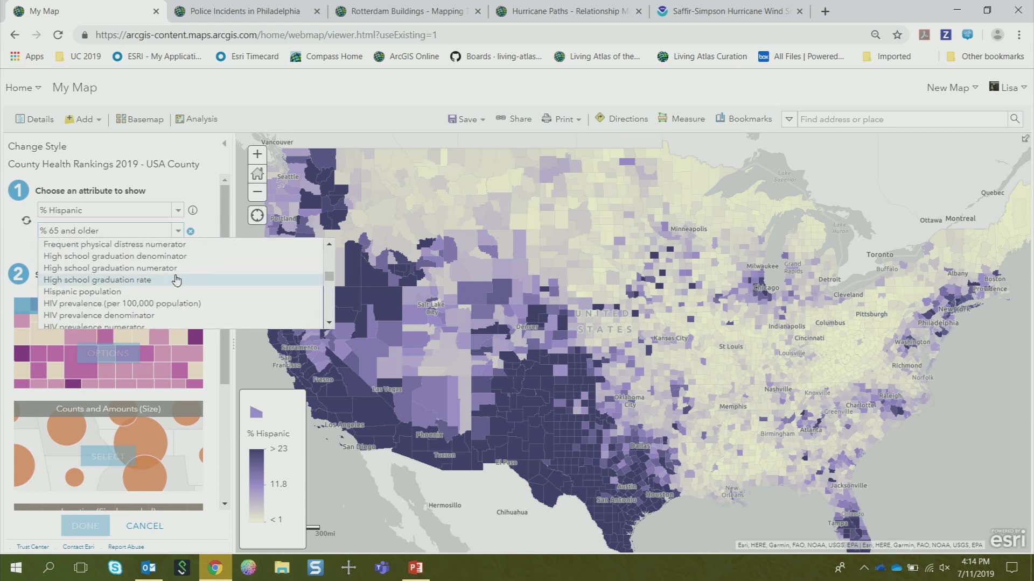
{"action": "left_click", "coordinate": [122, 293]}
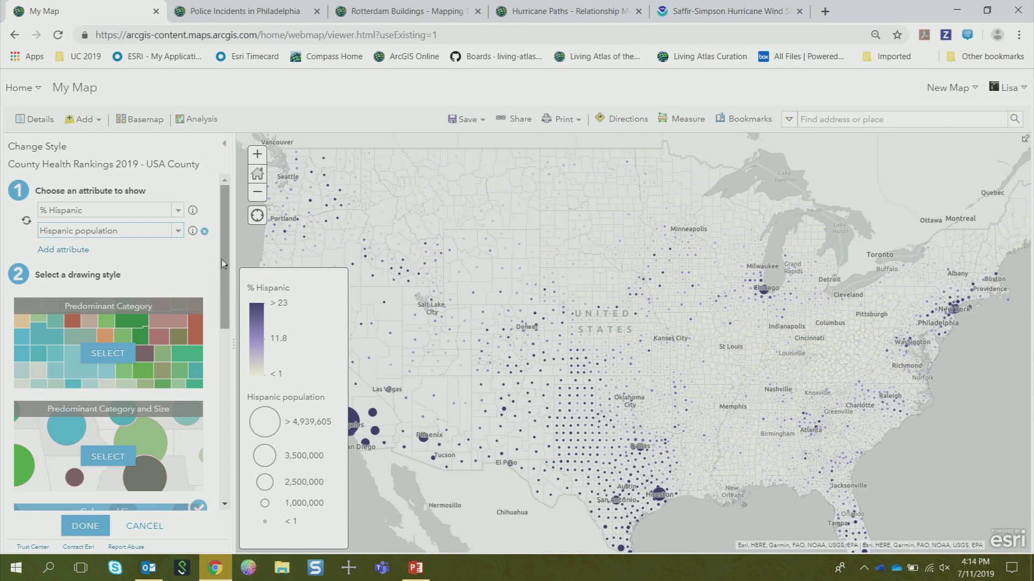
In the Color and Size options, set the lower size limit for Hispanic population to 18000
{"action": "left_click_drag", "start_coordinate": [224, 241], "coordinate": [227, 325]}
{"action": "scroll", "coordinate": [217, 334], "scroll_direction": "up", "scroll_amount": 5}
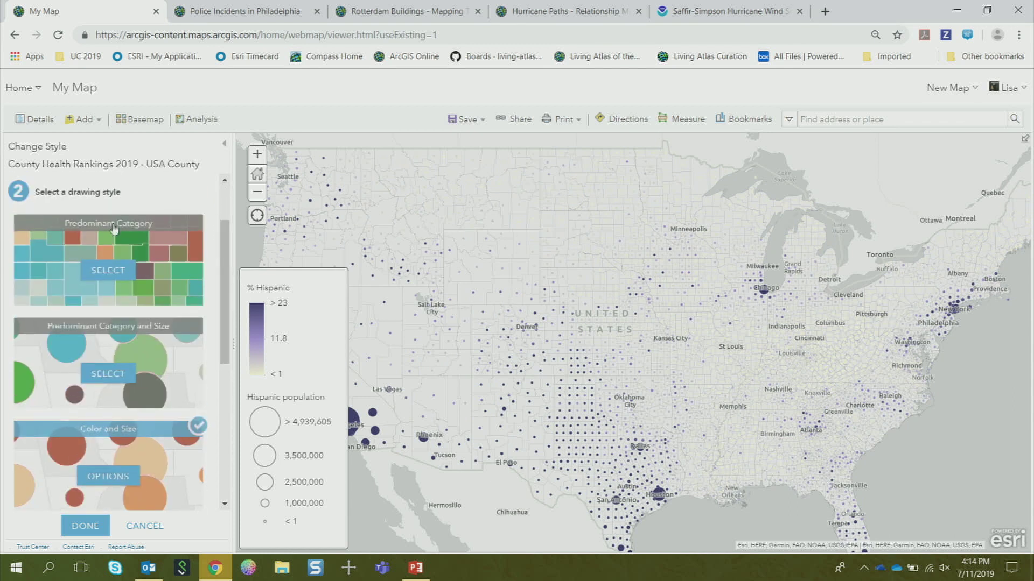
{"action": "scroll", "coordinate": [217, 334], "scroll_direction": "down", "scroll_amount": 1}
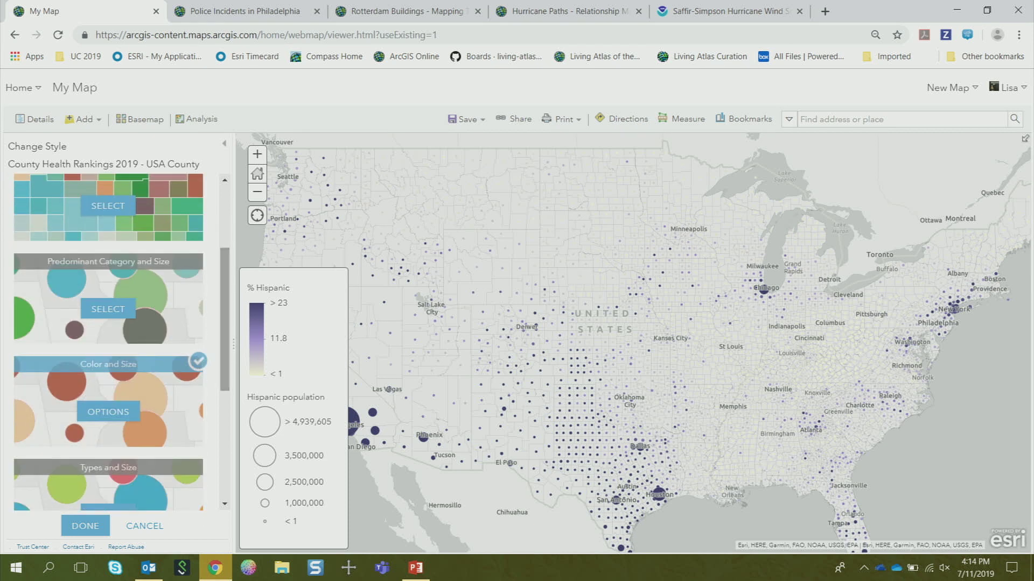
{"action": "left_click", "coordinate": [122, 413]}
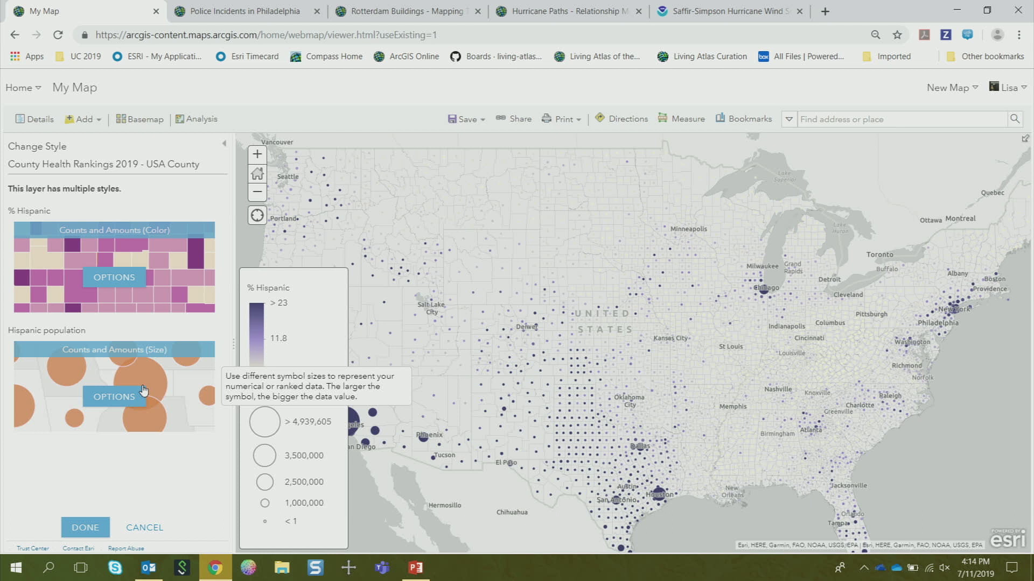
{"action": "left_click", "coordinate": [110, 397]}
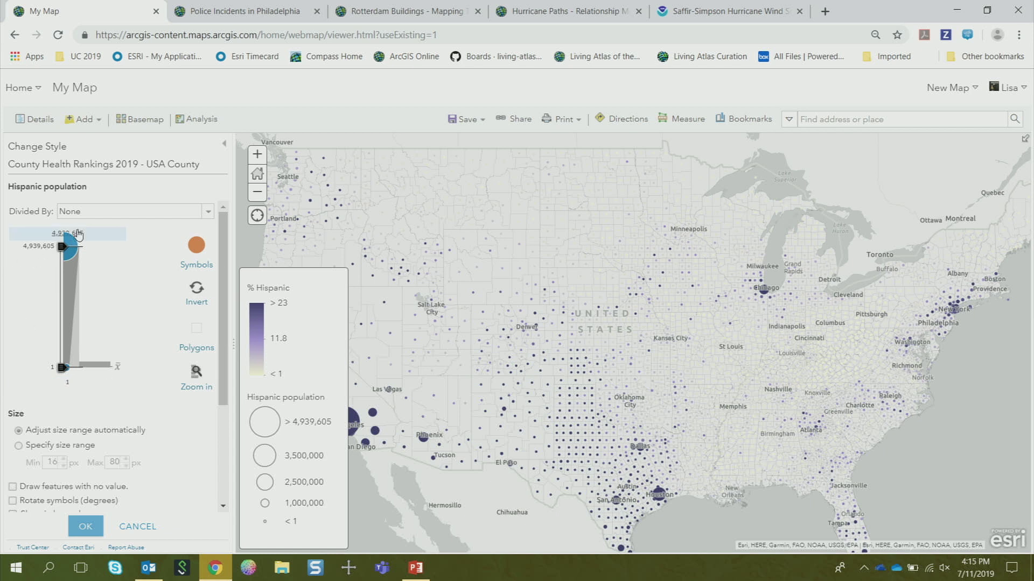
{"action": "left_click_drag", "start_coordinate": [488, 258], "coordinate": [542, 255]}
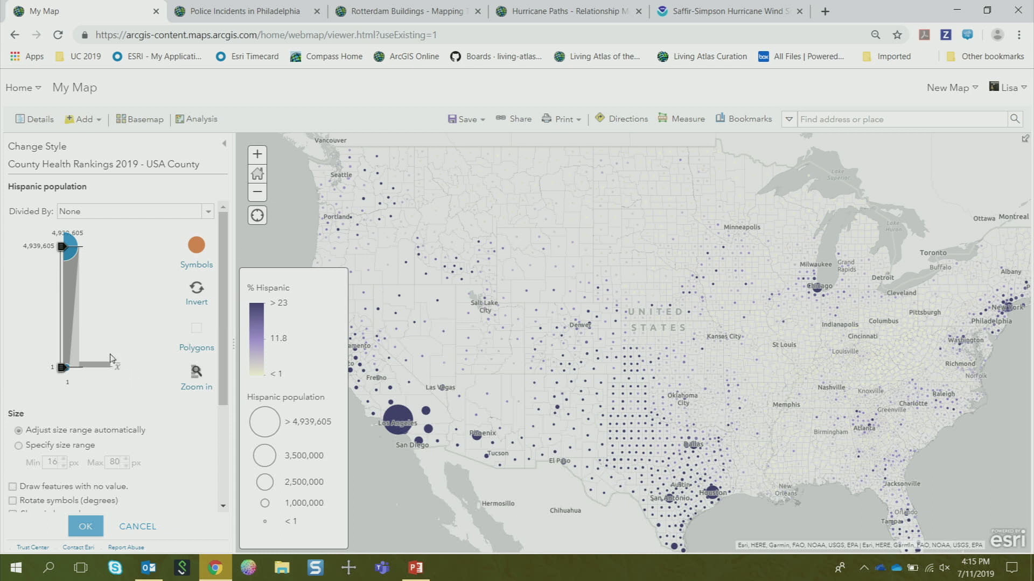
{"action": "mouse_move", "coordinate": [119, 371]}
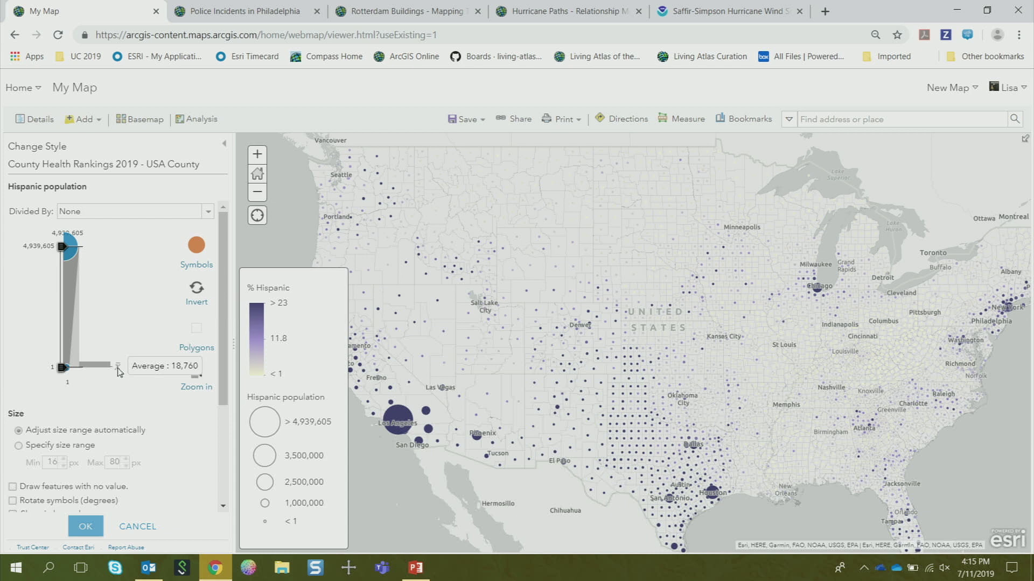
{"action": "left_click", "coordinate": [52, 368]}
{"action": "type", "text": "18000"}
{"action": "key", "text": "Return"}
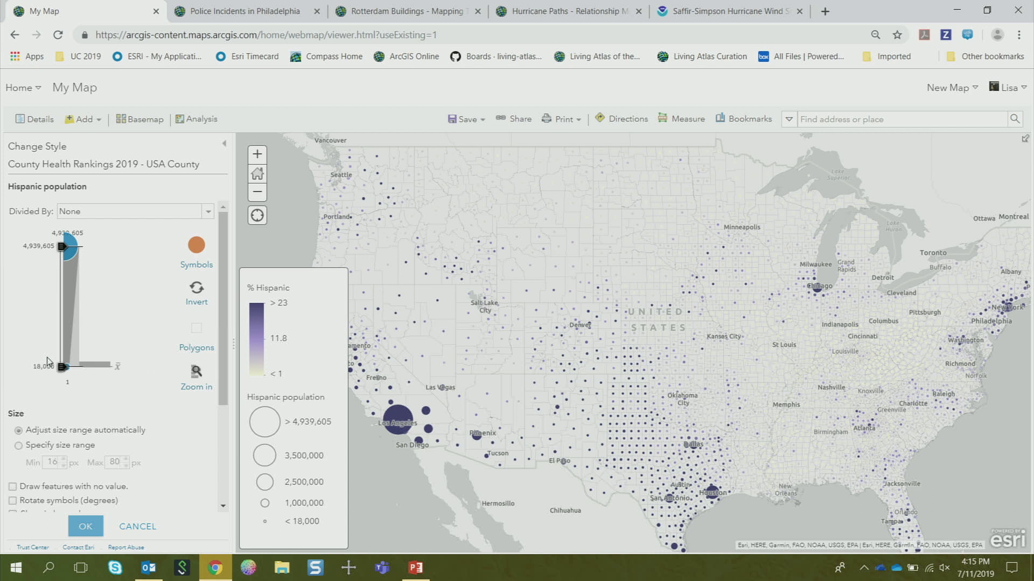
Reduce the upper size limit for Hispanic population to about 636,667 and finish styling the county layer
{"action": "left_click_drag", "start_coordinate": [63, 249], "coordinate": [63, 355]}
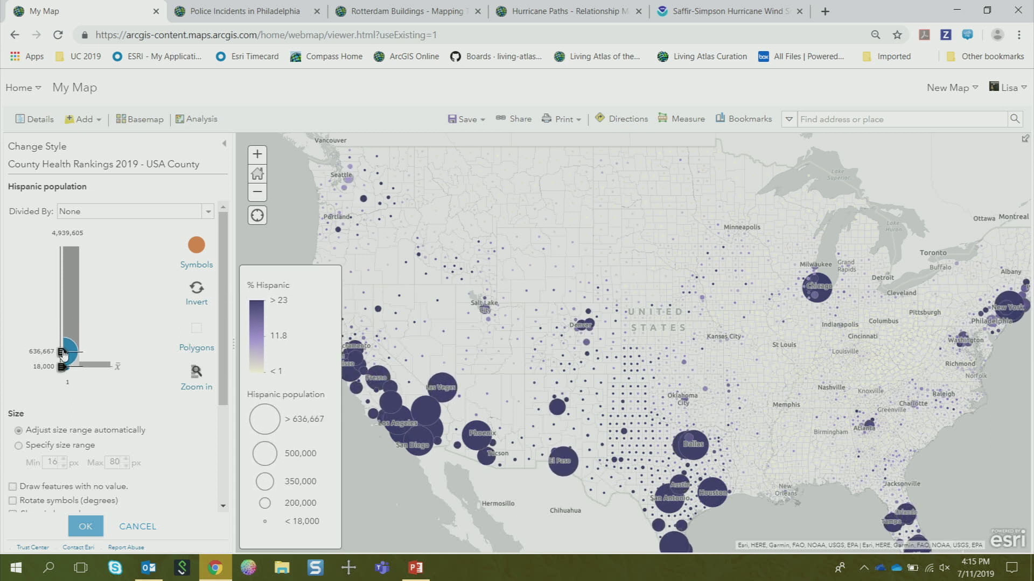
{"action": "left_click_drag", "start_coordinate": [503, 330], "coordinate": [527, 322]}
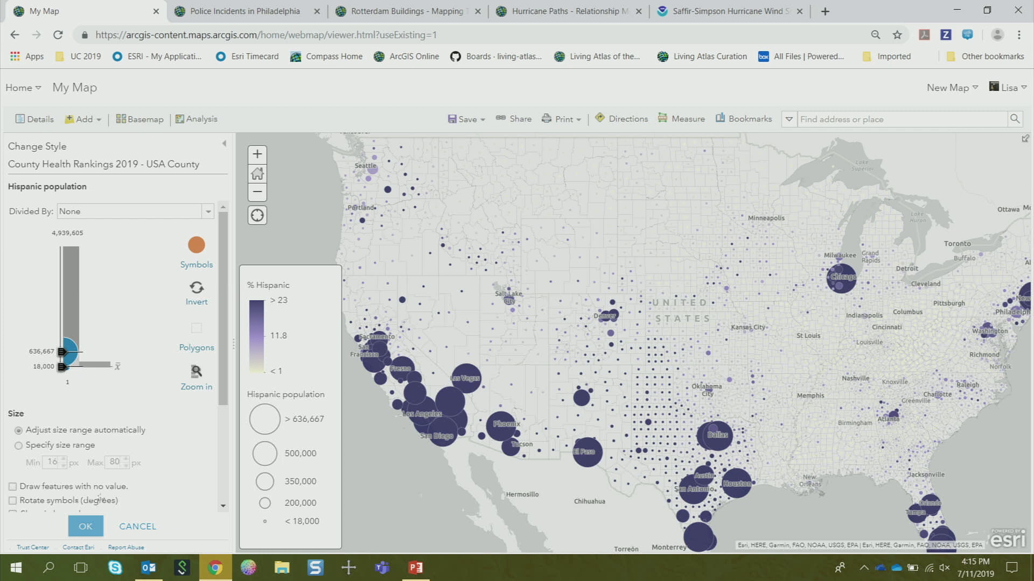
{"action": "left_click", "coordinate": [85, 528]}
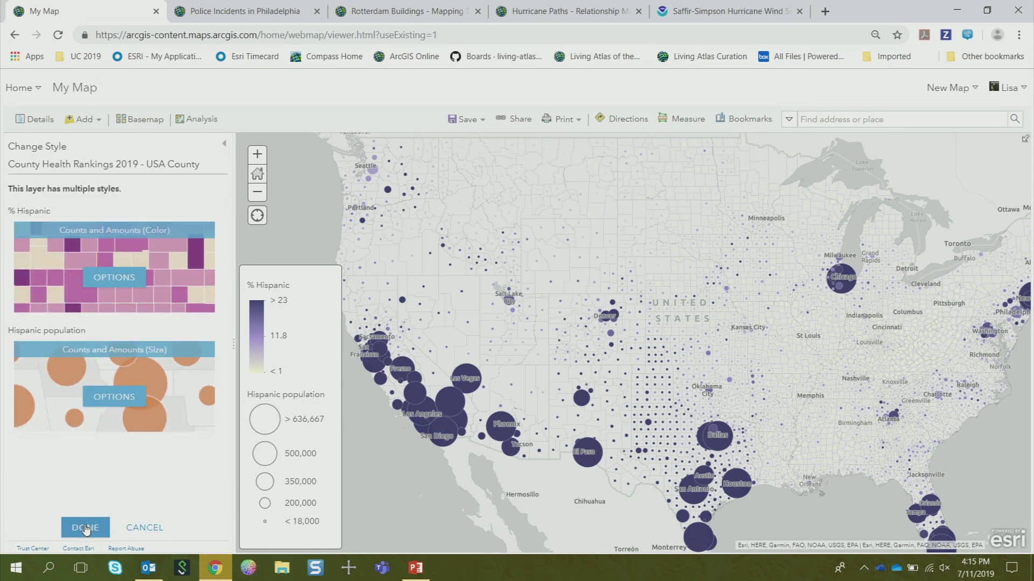
{"action": "left_click", "coordinate": [85, 528]}
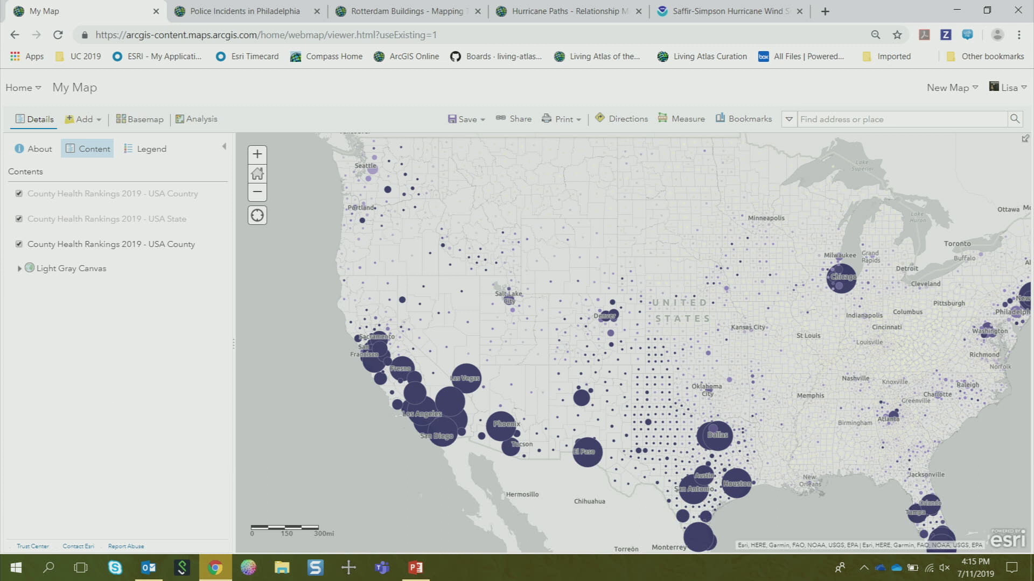
Reopen the USA County layer's style settings and view the source information for the % Hispanic attribute
{"action": "left_click", "coordinate": [58, 257]}
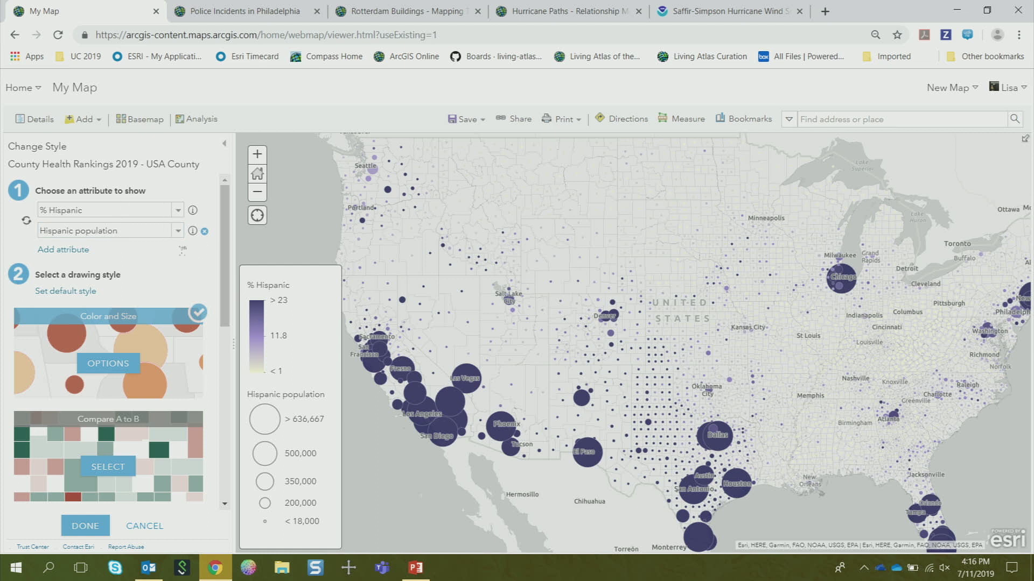
{"action": "left_click", "coordinate": [193, 233]}
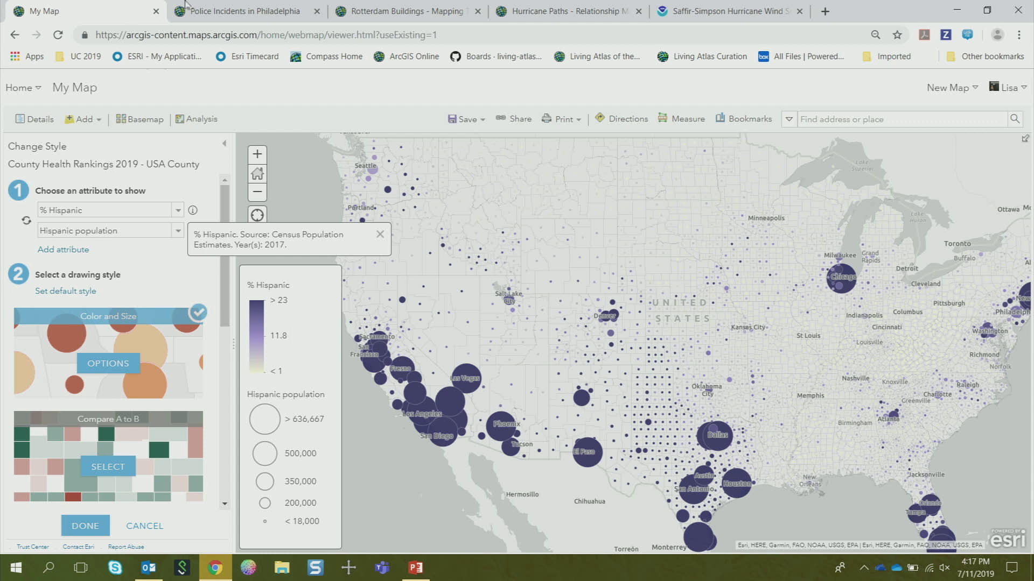
In the Police Incidents in Philadelphia map, enable clustering on the Police Incidents - Unclustered layer and reduce the clustering amount
{"action": "left_click", "coordinate": [209, 13]}
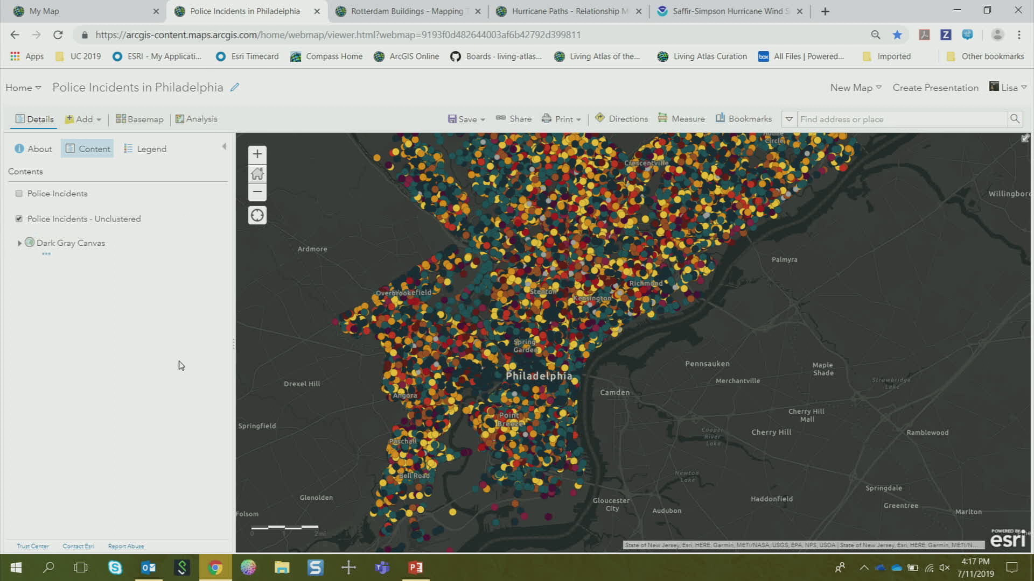
{"action": "left_click", "coordinate": [121, 221]}
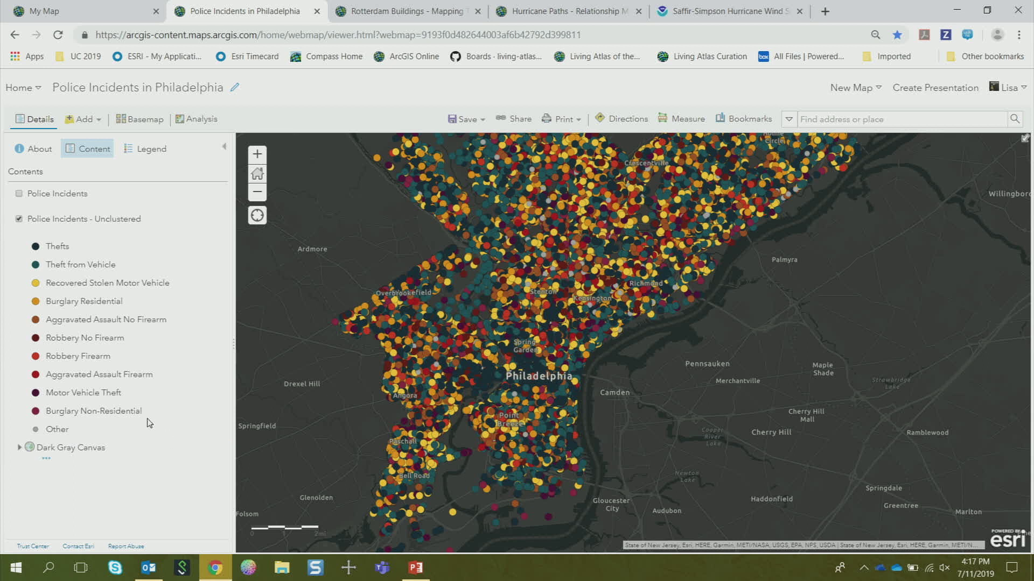
{"action": "mouse_move", "coordinate": [89, 229]}
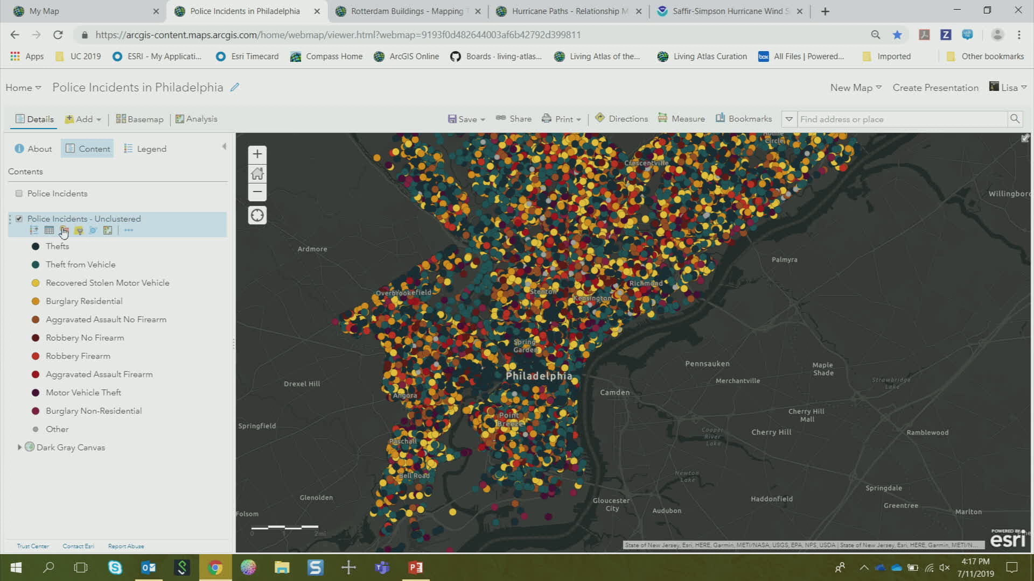
{"action": "left_click", "coordinate": [93, 232]}
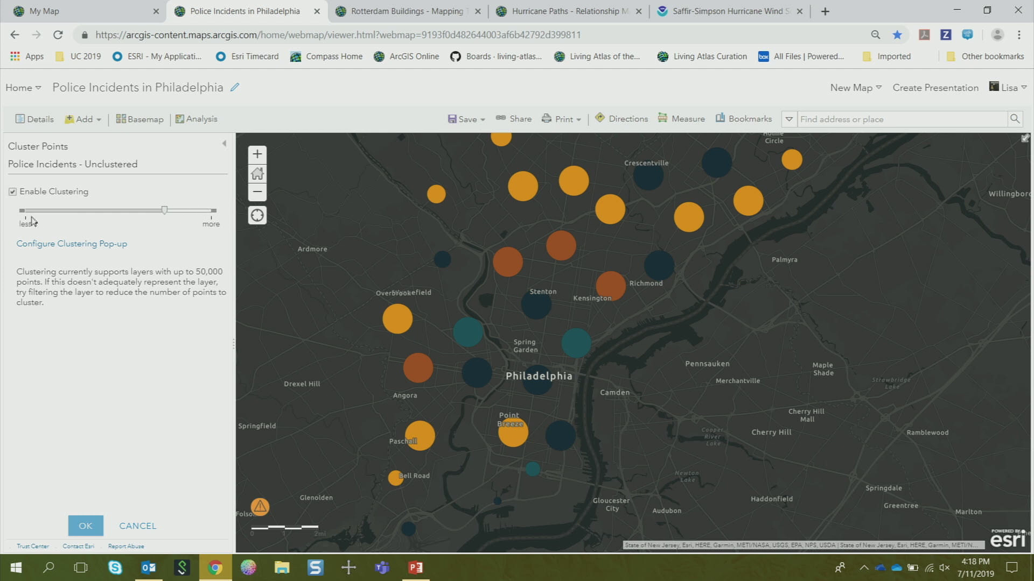
{"action": "left_click_drag", "start_coordinate": [164, 214], "coordinate": [54, 218]}
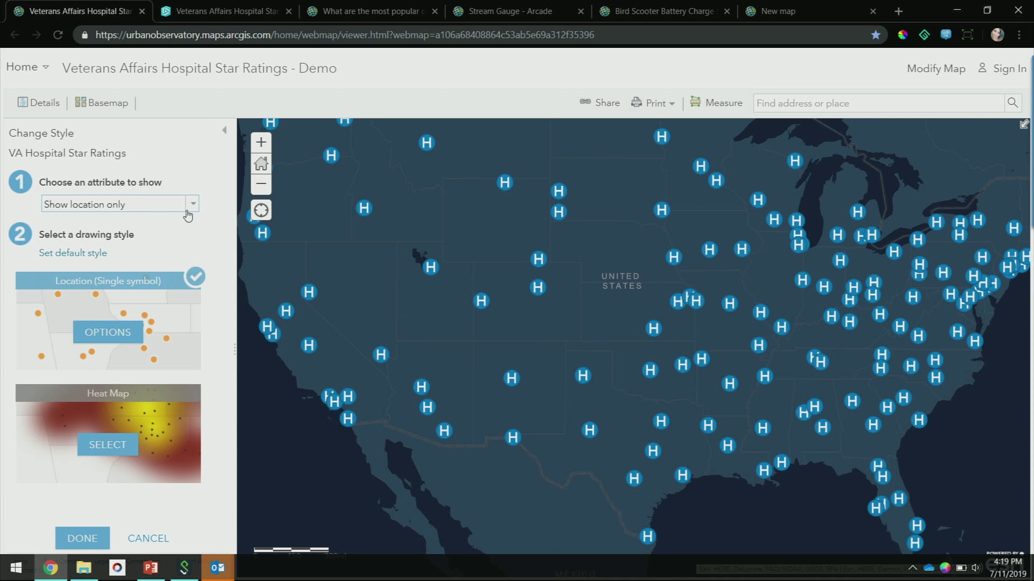
Show the Star 2018 attribute on the VA Hospital Star Ratings layer
{"action": "left_click", "coordinate": [187, 215]}
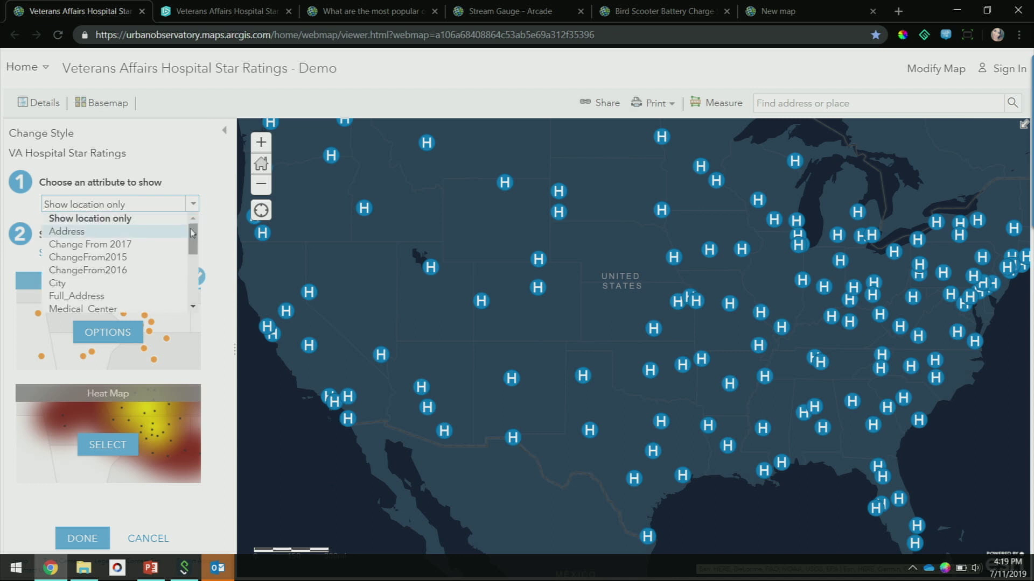
{"action": "left_click_drag", "start_coordinate": [196, 237], "coordinate": [189, 275]}
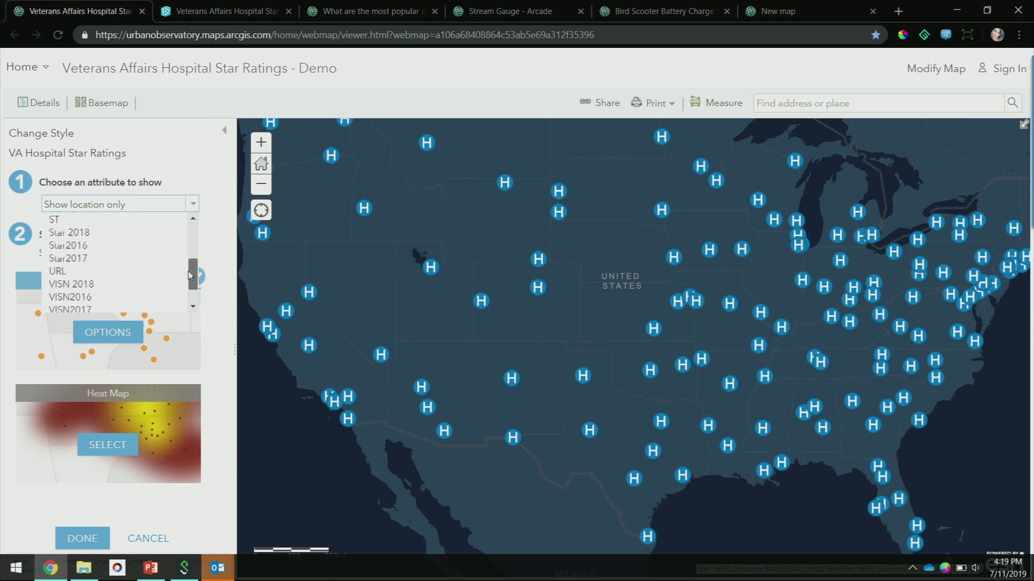
{"action": "left_click", "coordinate": [111, 233]}
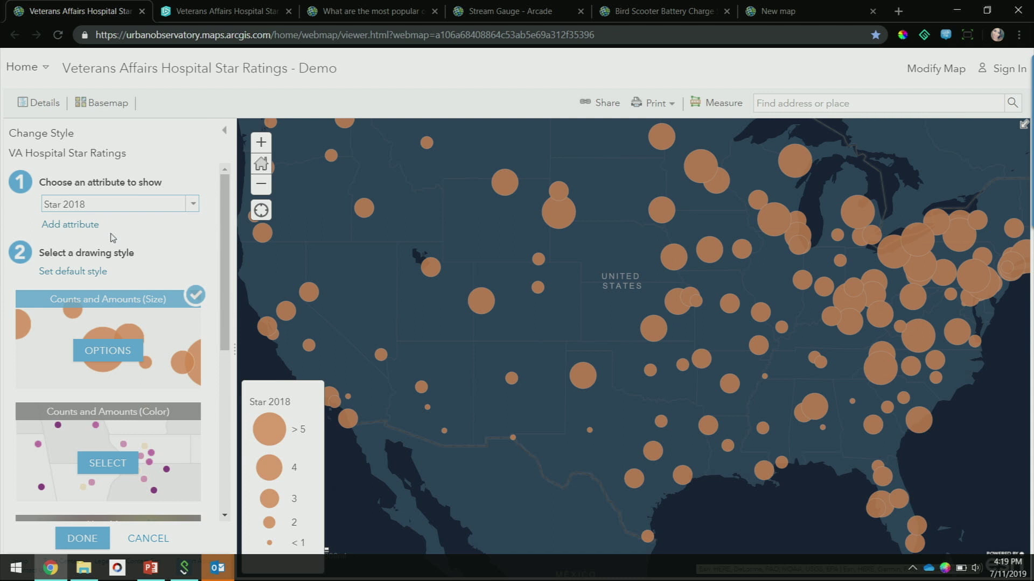
Apply the Types (Unique symbols) drawing style to the Star 2018 attribute
{"action": "scroll", "coordinate": [147, 286], "scroll_direction": "down", "scroll_amount": 2}
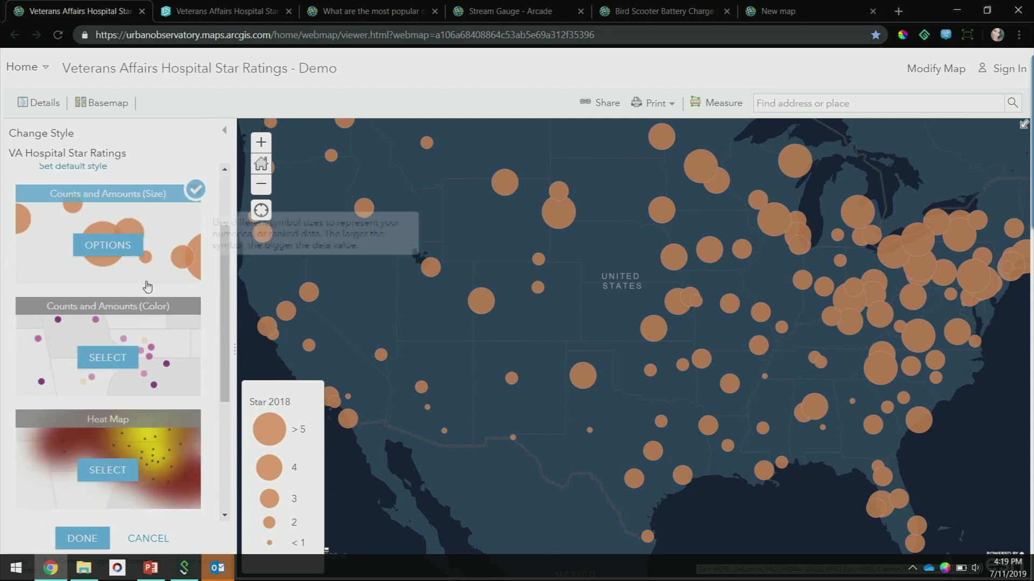
{"action": "scroll", "coordinate": [129, 333], "scroll_direction": "down", "scroll_amount": 3}
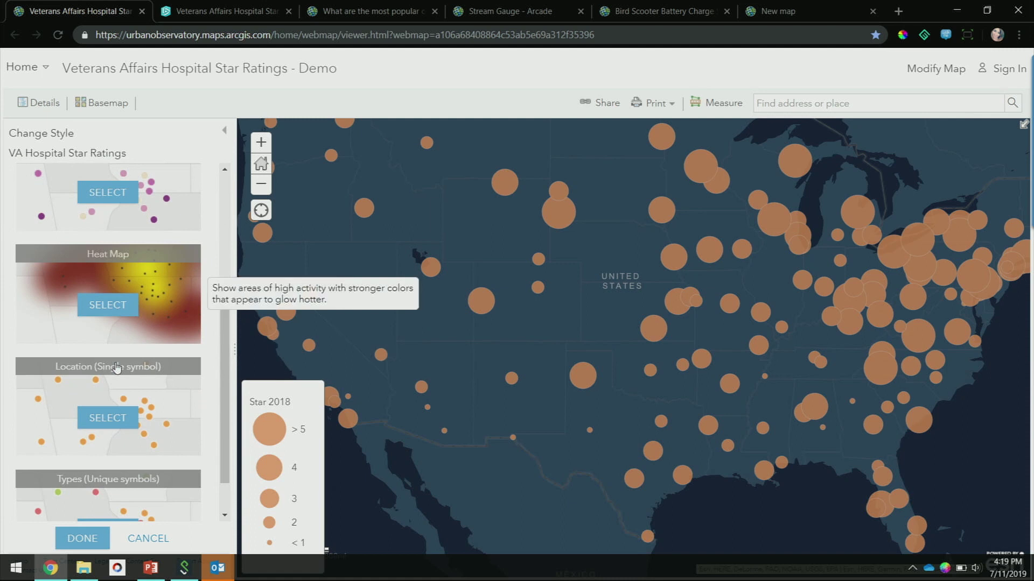
{"action": "scroll", "coordinate": [117, 367], "scroll_direction": "down", "scroll_amount": 1}
{"action": "left_click", "coordinate": [106, 473]}
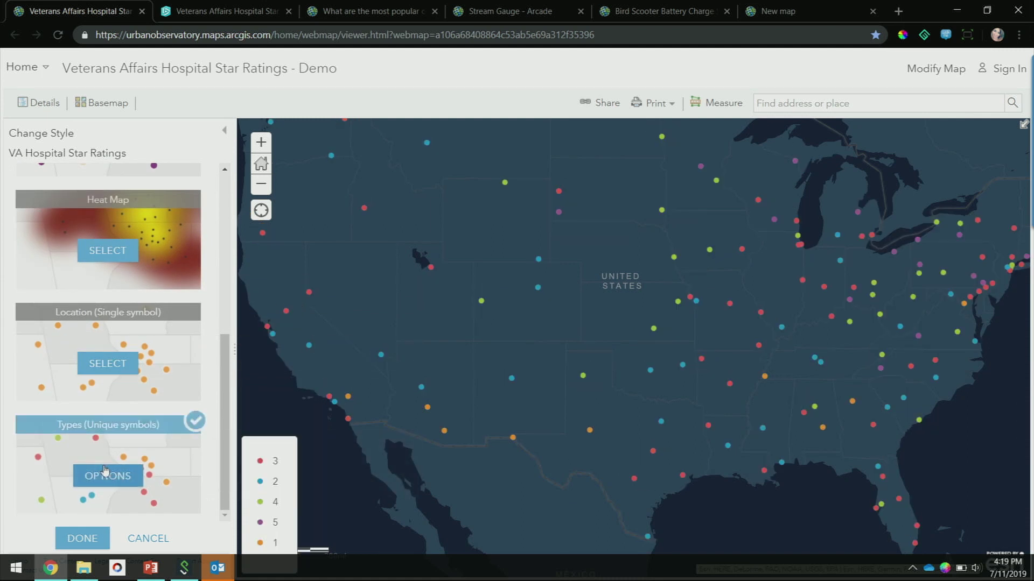
In the unique symbol options, reorder the Star 2018 categories in descending order from 5 to 1
{"action": "left_click", "coordinate": [106, 475]}
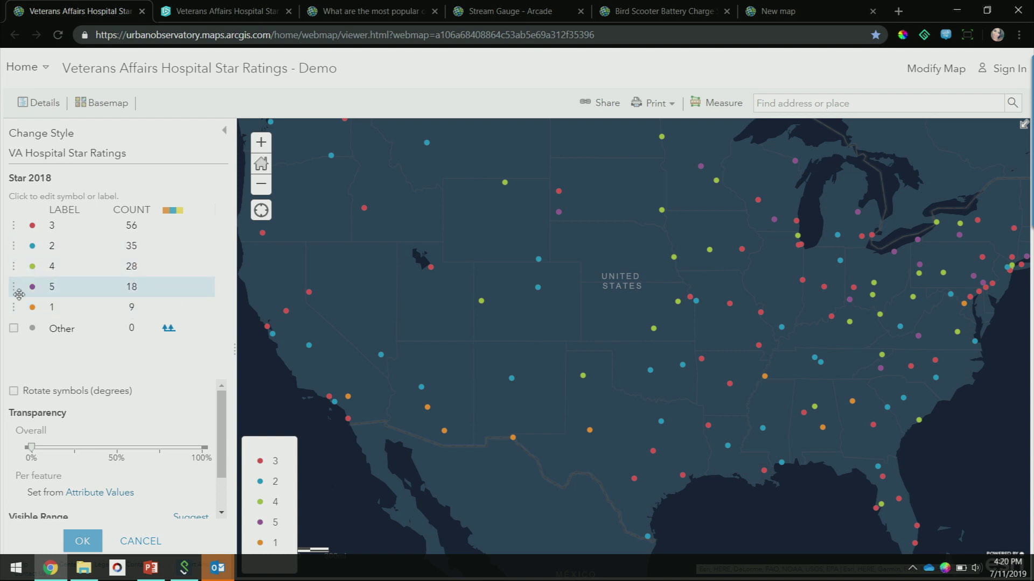
{"action": "left_click_drag", "start_coordinate": [18, 288], "coordinate": [15, 222]}
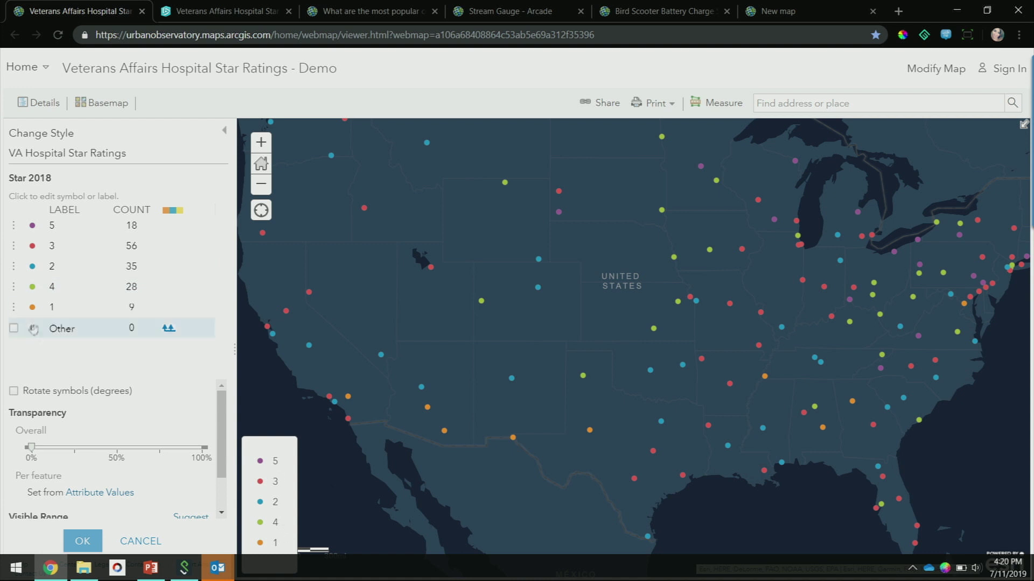
{"action": "left_click_drag", "start_coordinate": [13, 287], "coordinate": [18, 245]}
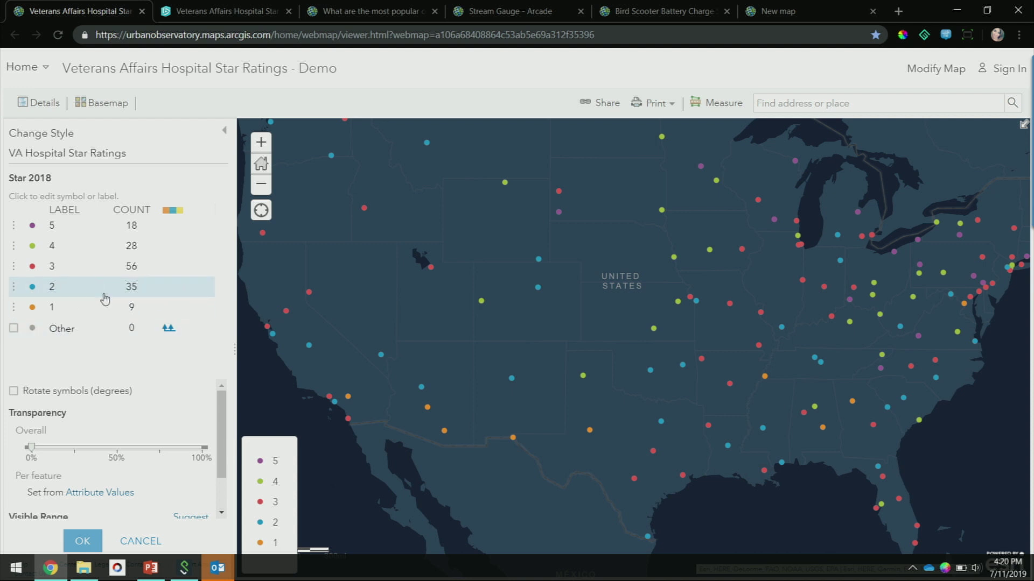
Relabel the Star 2018 category 5 as "5 Star" and restore its label to 5
{"action": "left_click", "coordinate": [58, 228]}
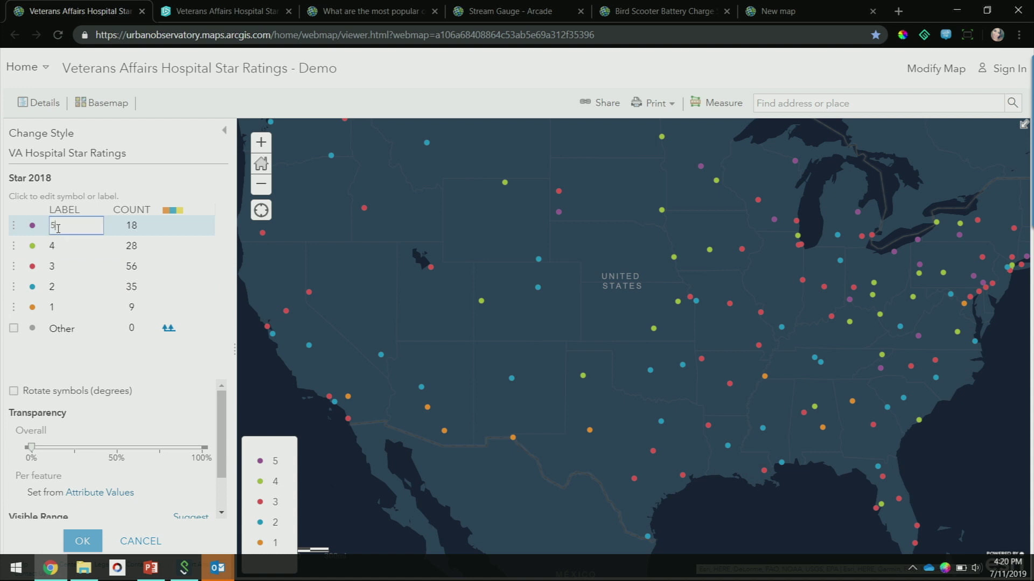
{"action": "type", "text": "Star"}
{"action": "key", "text": "Return"}
{"action": "left_click", "coordinate": [79, 226]}
{"action": "double_click", "coordinate": [78, 225]}
{"action": "key", "text": "BackSpace"}
{"action": "key", "text": "BackSpace"}
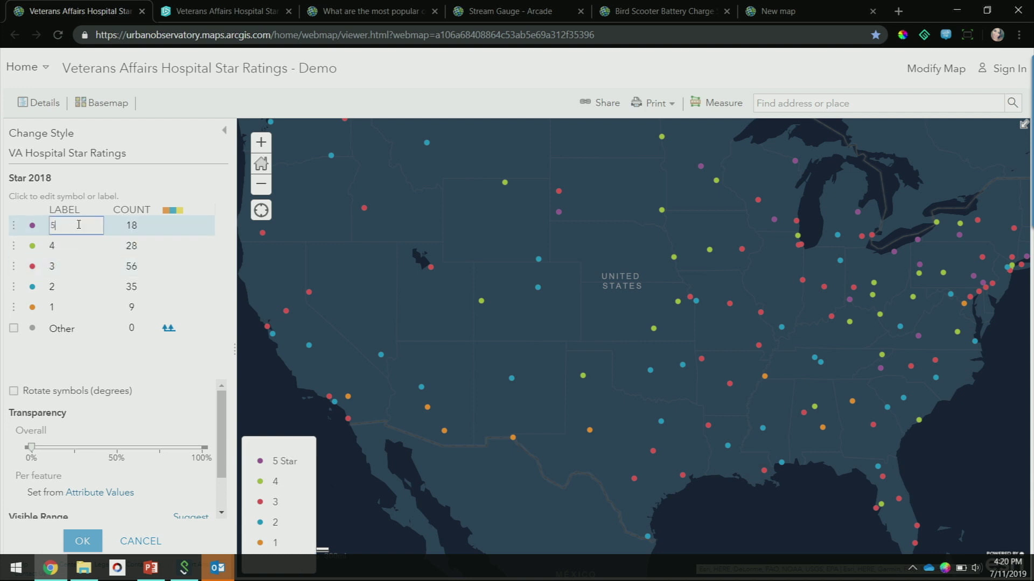
{"action": "left_click", "coordinate": [162, 180]}
Change all Star 2018 category symbols to diamonds and recolour them with the color ramp running from blue through purple to yellow-green
{"action": "left_click", "coordinate": [172, 211]}
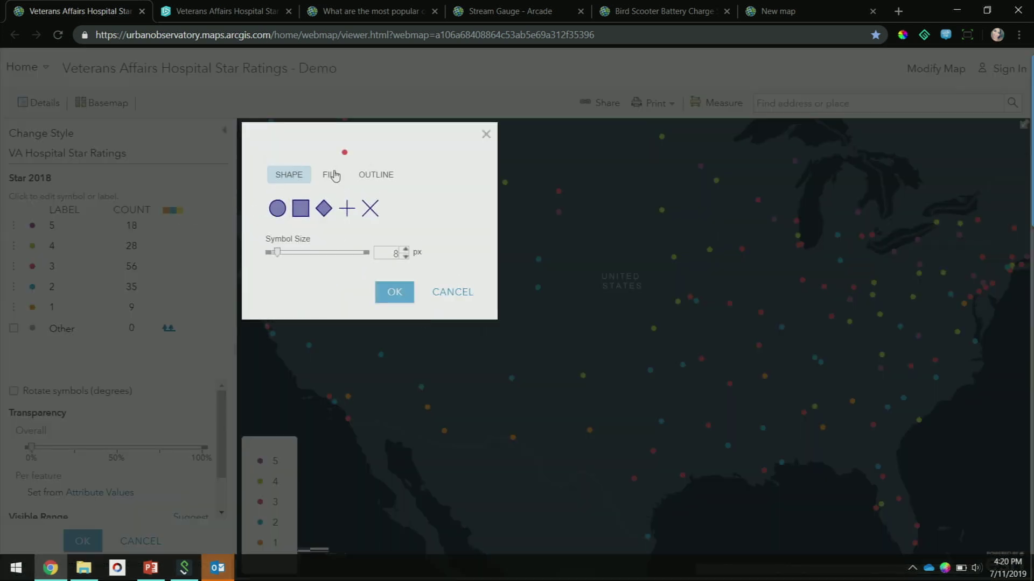
{"action": "left_click", "coordinate": [322, 214]}
{"action": "left_click", "coordinate": [333, 176]}
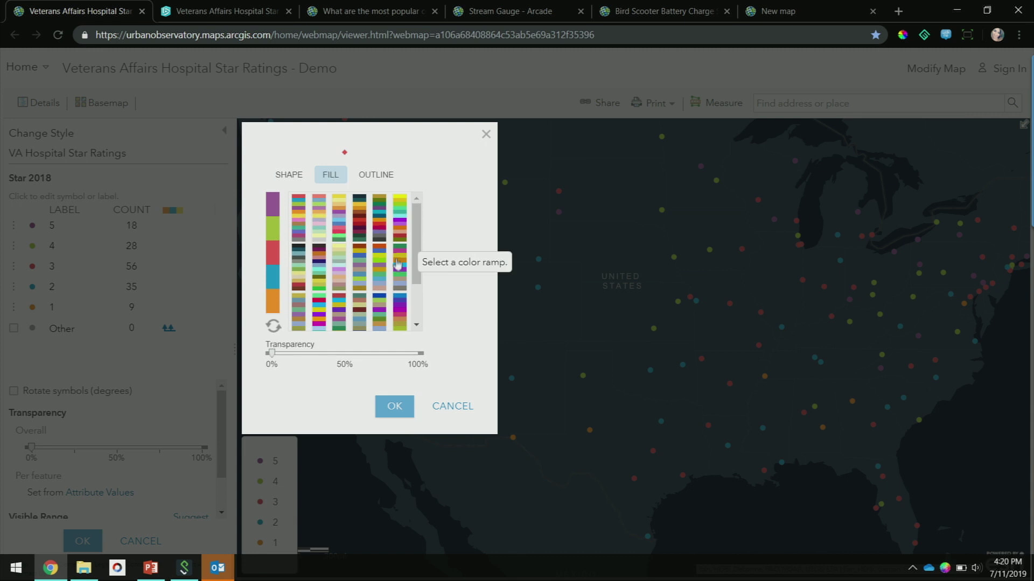
{"action": "scroll", "coordinate": [416, 239], "scroll_direction": "down", "scroll_amount": 3}
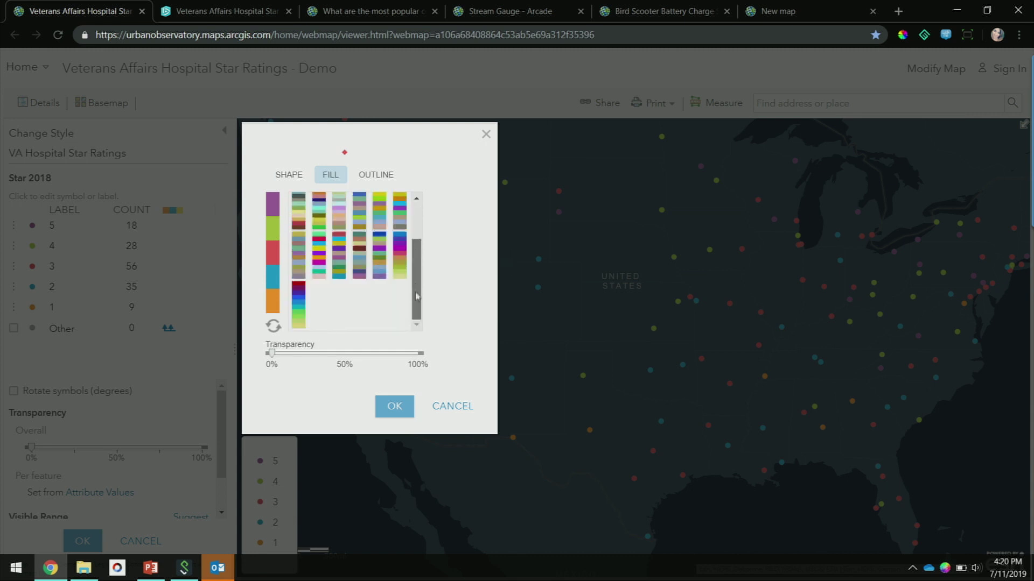
{"action": "left_click", "coordinate": [403, 263]}
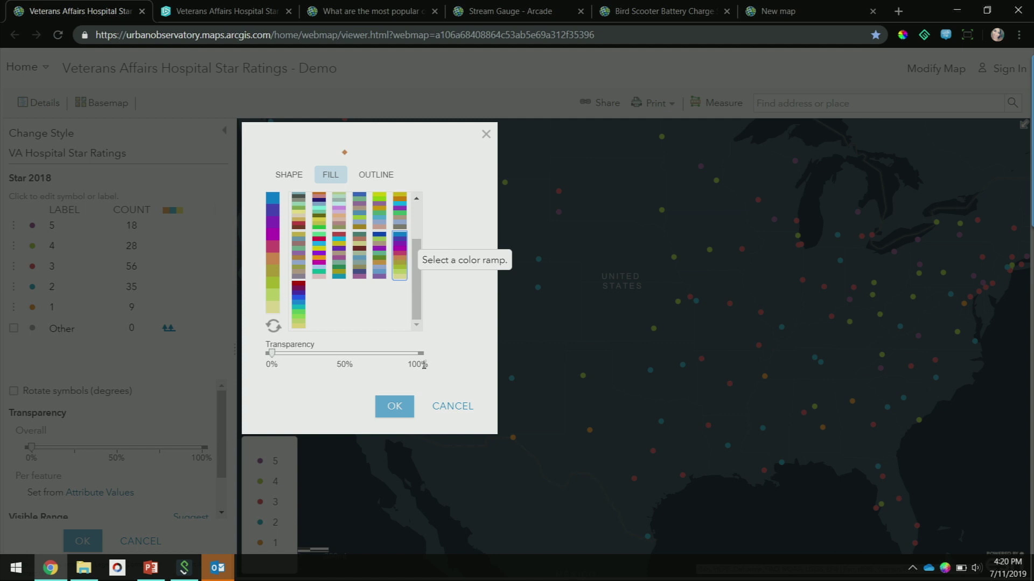
{"action": "left_click", "coordinate": [404, 408]}
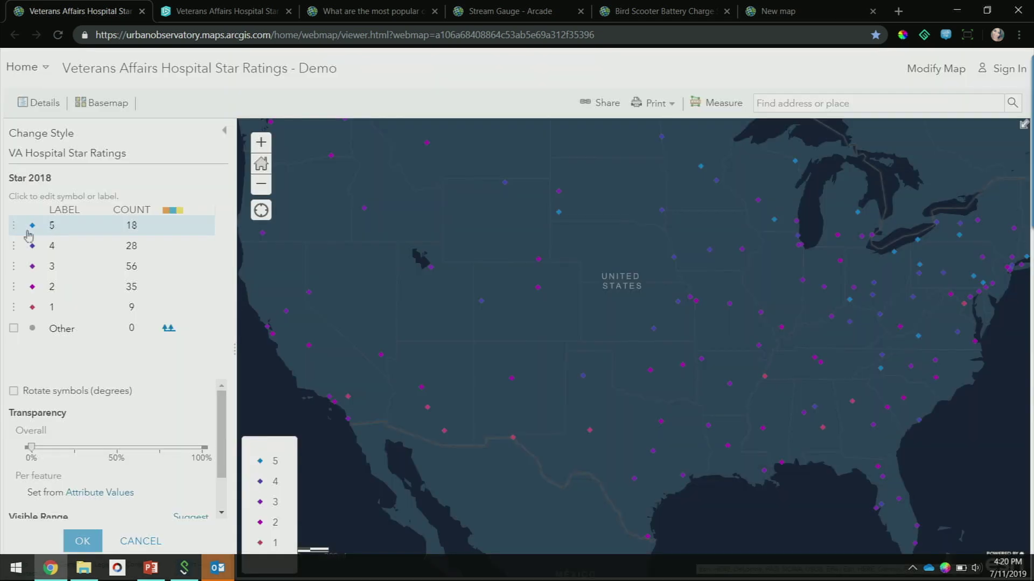
Open the custom image URL option for the category 5 symbol and look at the numbered pins in the finished Veterans Affairs Hospital Star Ratings app
{"action": "left_click", "coordinate": [33, 226]}
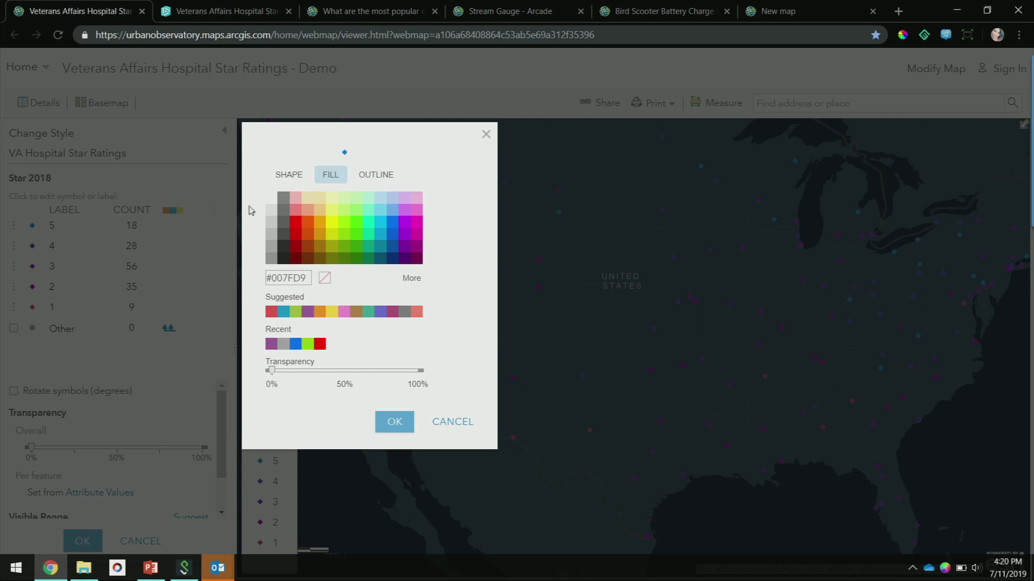
{"action": "left_click", "coordinate": [279, 178]}
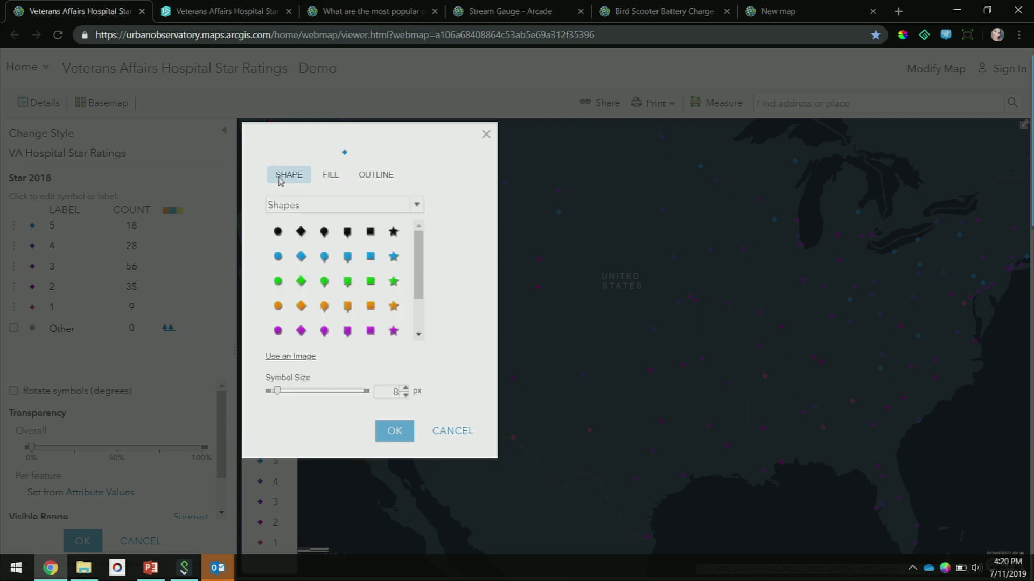
{"action": "left_click", "coordinate": [304, 359]}
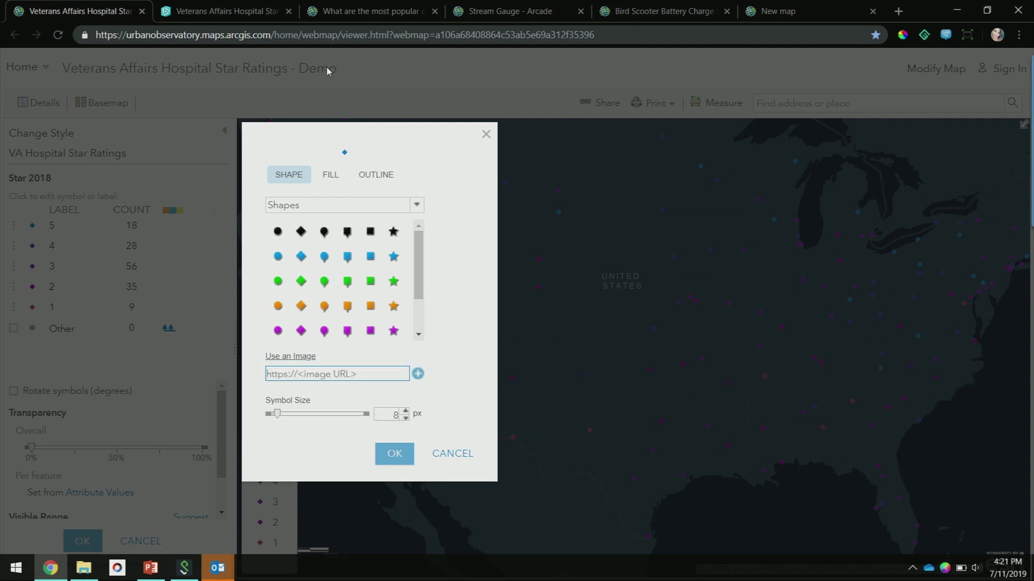
{"action": "left_click", "coordinate": [228, 14]}
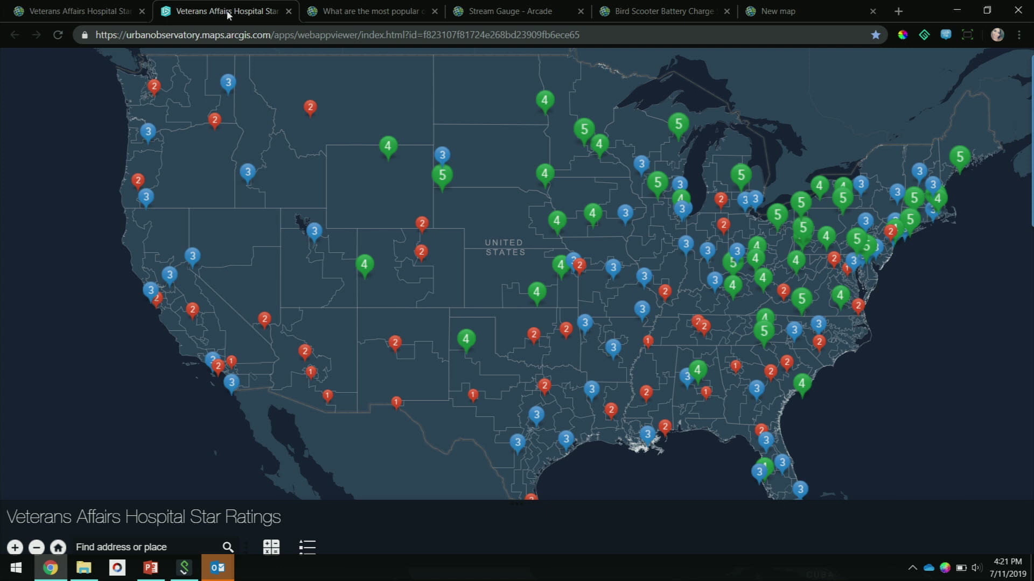
{"action": "left_click", "coordinate": [46, 11]}
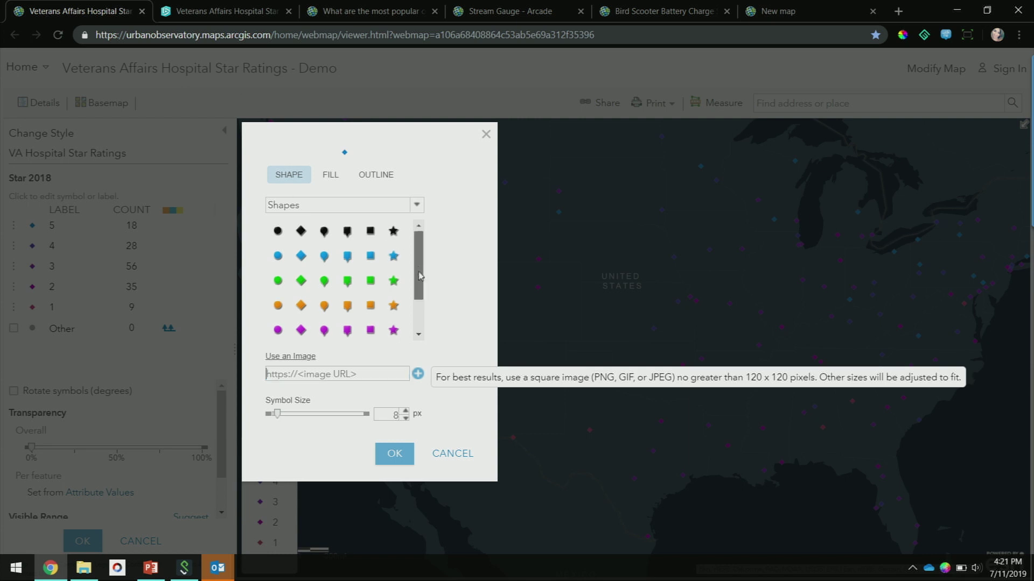
Browse the symbol categories and assign the green heart-and-leaf icon from the Government set to category 5
{"action": "left_click_drag", "start_coordinate": [419, 290], "coordinate": [421, 319]}
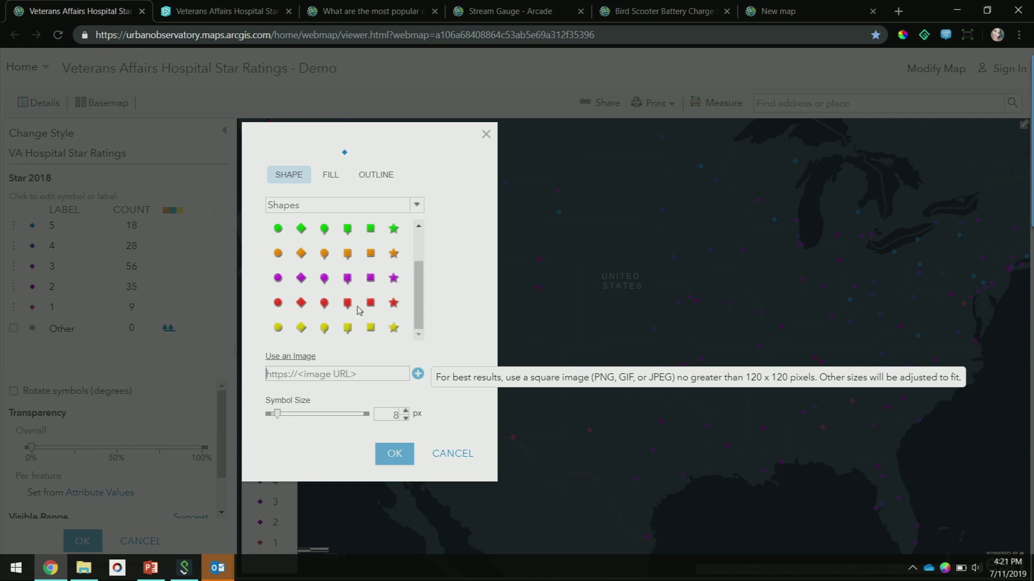
{"action": "left_click", "coordinate": [377, 207]}
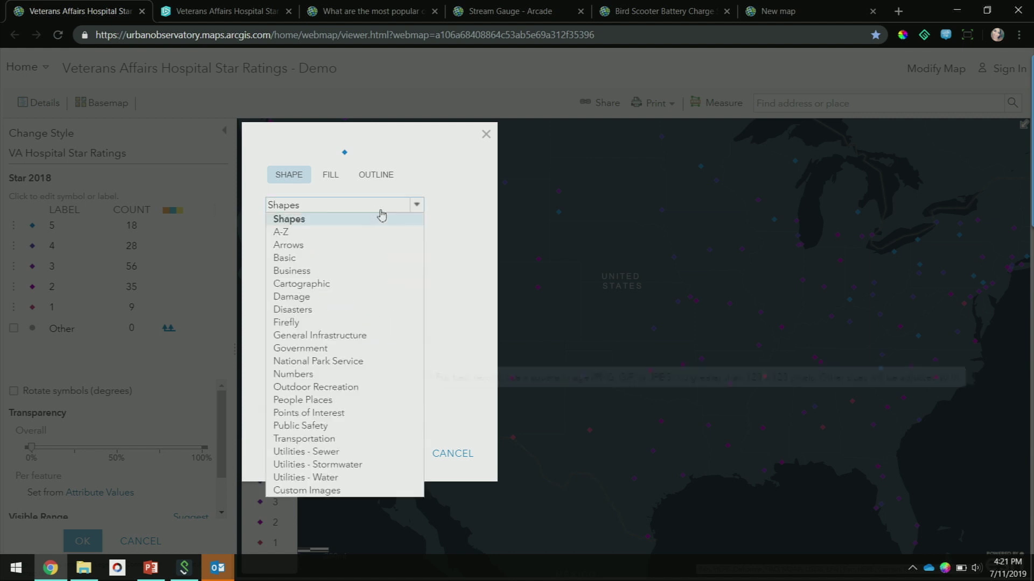
{"action": "left_click", "coordinate": [357, 336]}
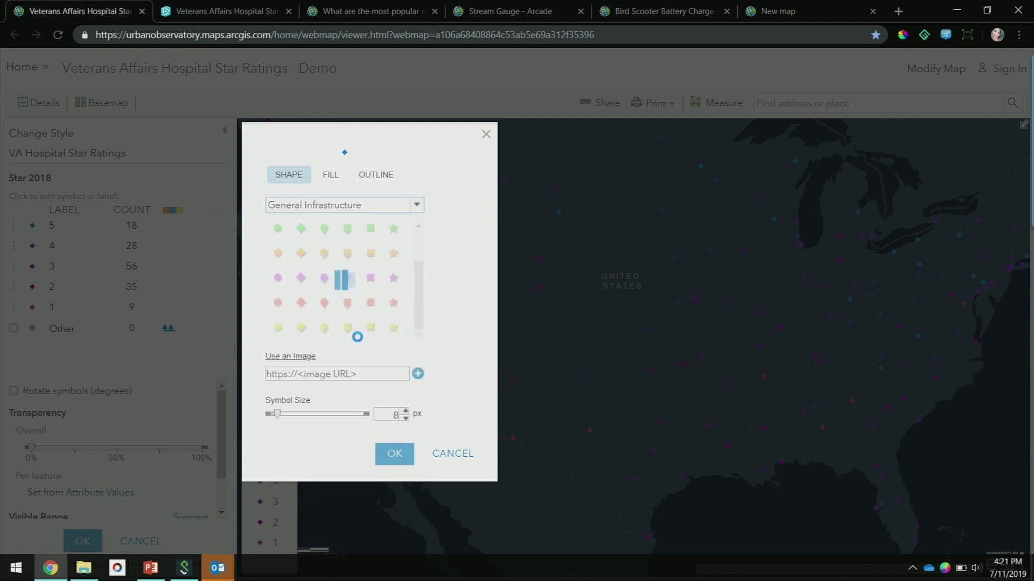
{"action": "left_click", "coordinate": [393, 207]}
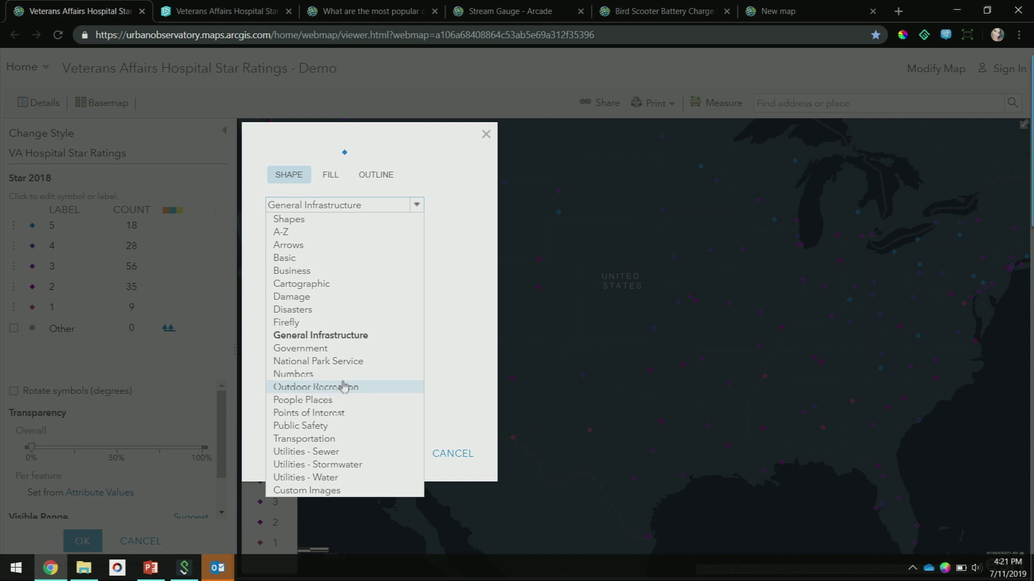
{"action": "left_click", "coordinate": [352, 349]}
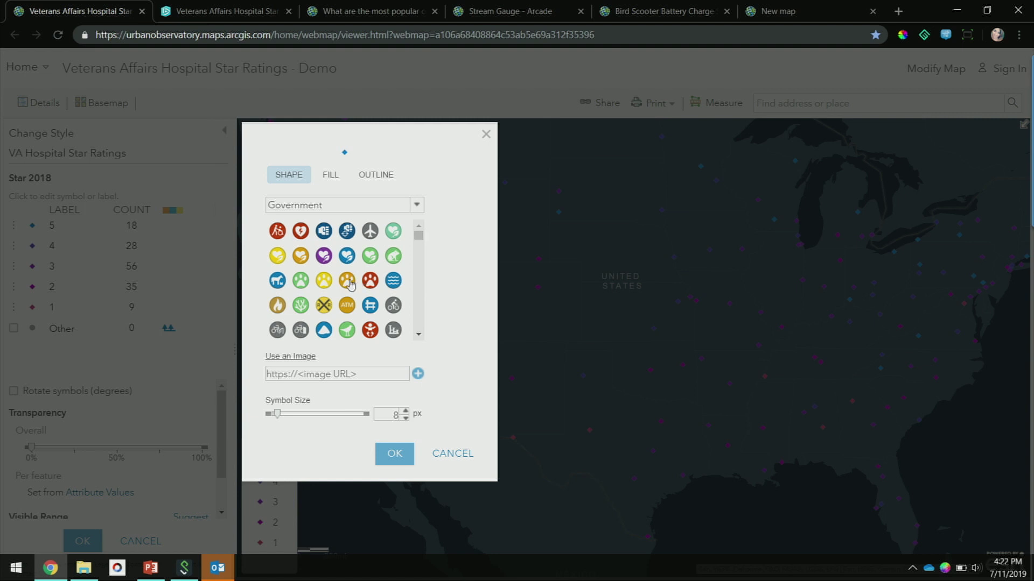
{"action": "left_click", "coordinate": [370, 255]}
{"action": "left_click", "coordinate": [393, 433]}
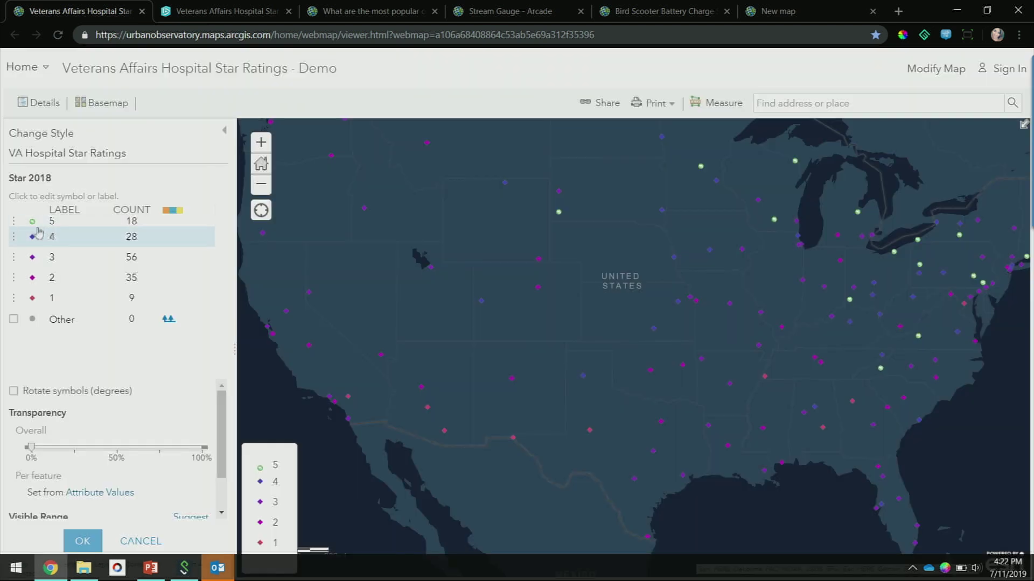
Enlarge the category 5 heart-and-leaf symbol to 70 px
{"action": "left_click", "coordinate": [34, 223]}
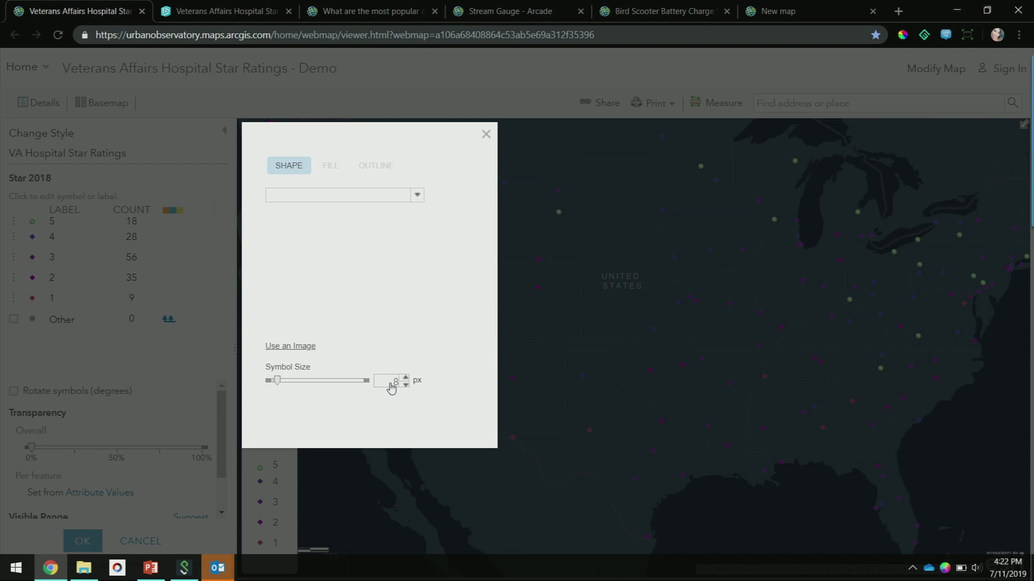
{"action": "left_click_drag", "start_coordinate": [276, 380], "coordinate": [325, 380]}
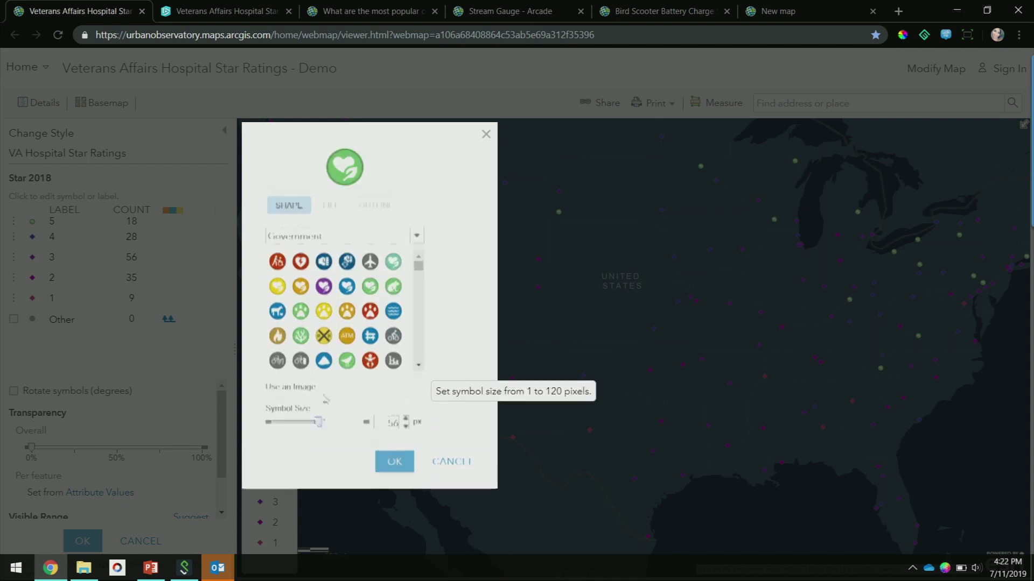
{"action": "left_click", "coordinate": [394, 472]}
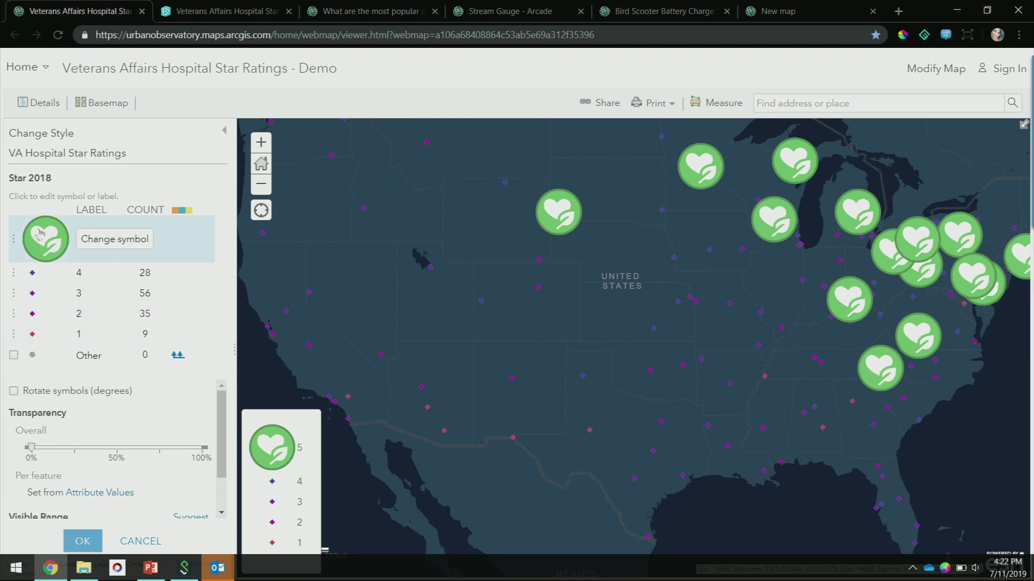
Replace the category 5 symbol with the green diamond from the Shapes set at 50 px and accept the unique symbols style
{"action": "left_click", "coordinate": [54, 245]}
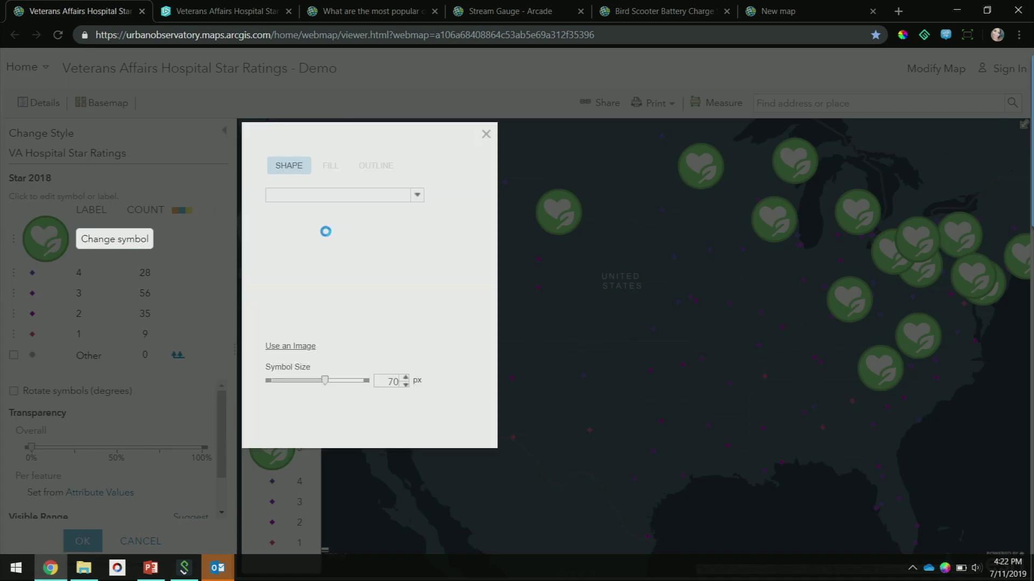
{"action": "left_click", "coordinate": [343, 246]}
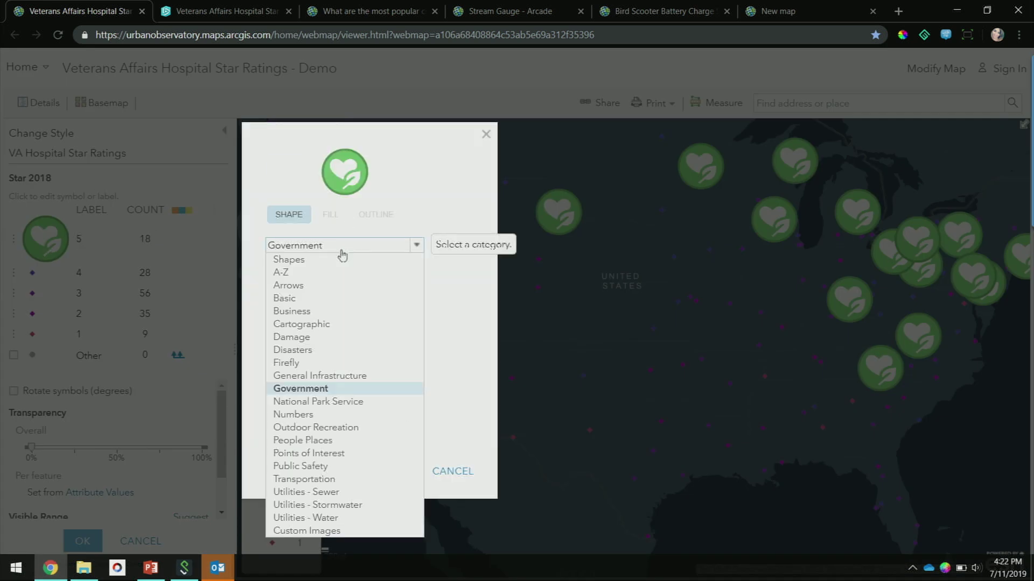
{"action": "left_click", "coordinate": [342, 259]}
{"action": "scroll", "coordinate": [341, 323], "scroll_direction": "down", "scroll_amount": 1}
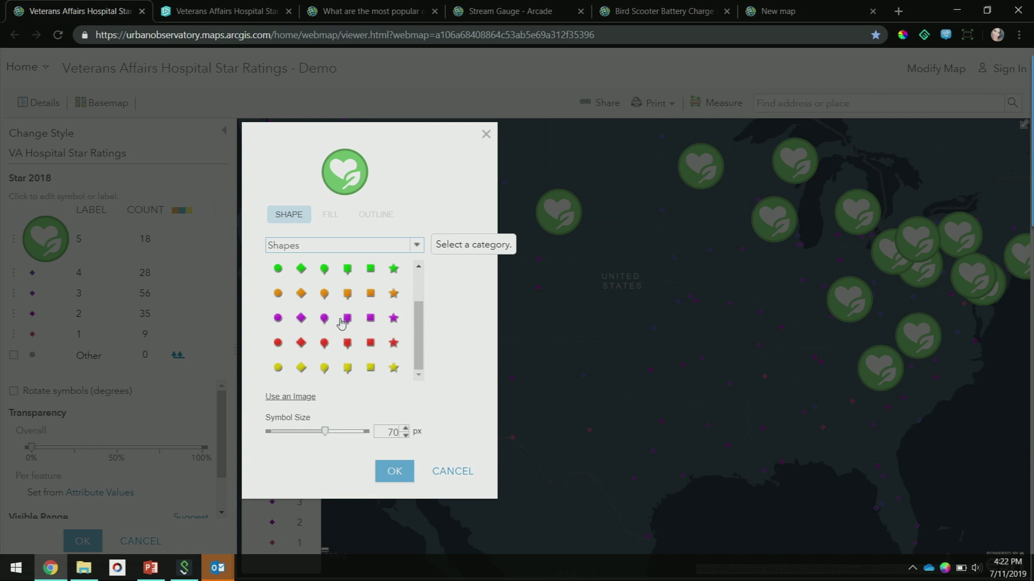
{"action": "left_click", "coordinate": [301, 342]}
{"action": "double_click", "coordinate": [384, 431]}
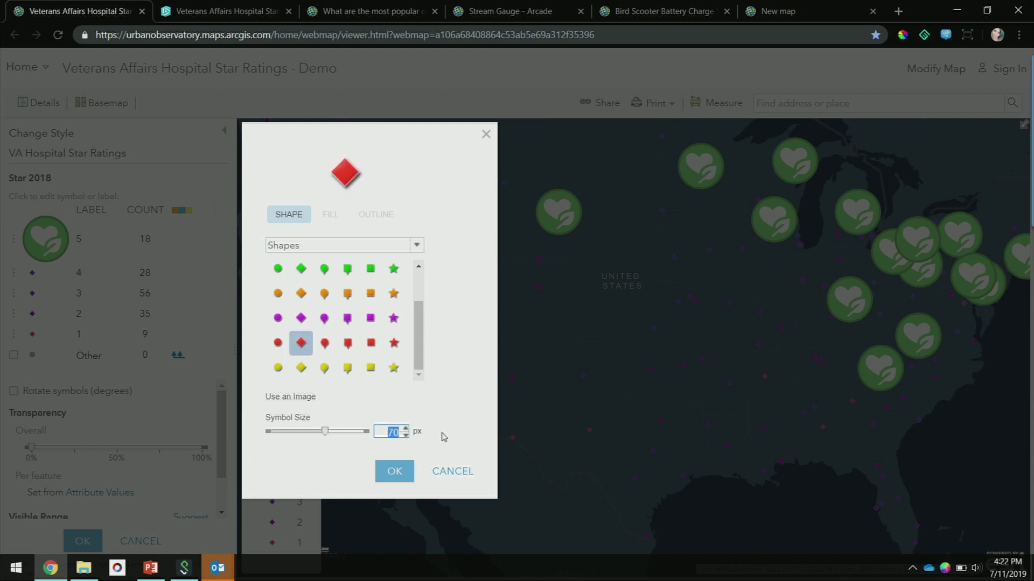
{"action": "type", "text": "50"}
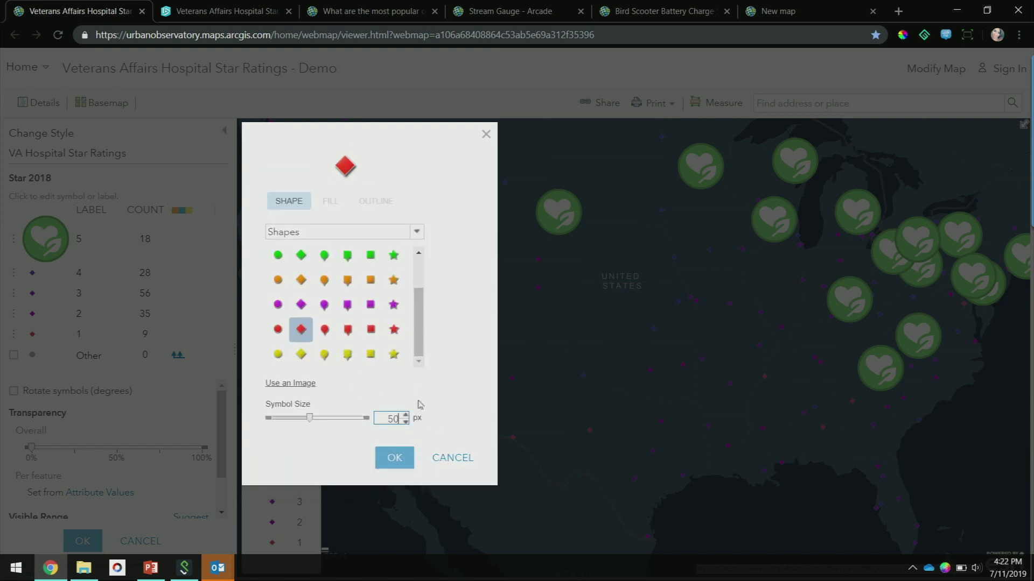
{"action": "left_click", "coordinate": [301, 255]}
{"action": "left_click", "coordinate": [396, 458]}
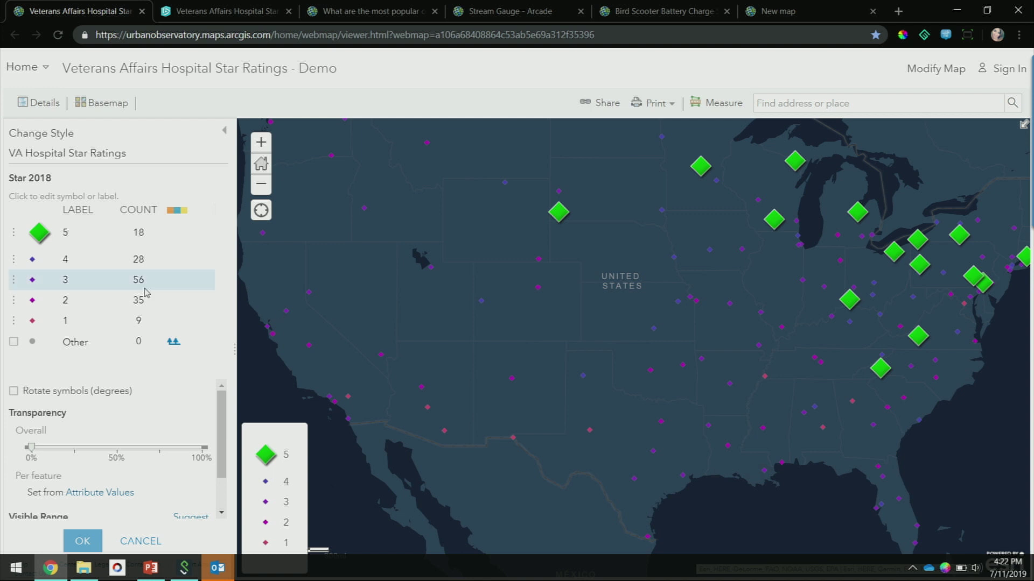
{"action": "left_click", "coordinate": [82, 541]}
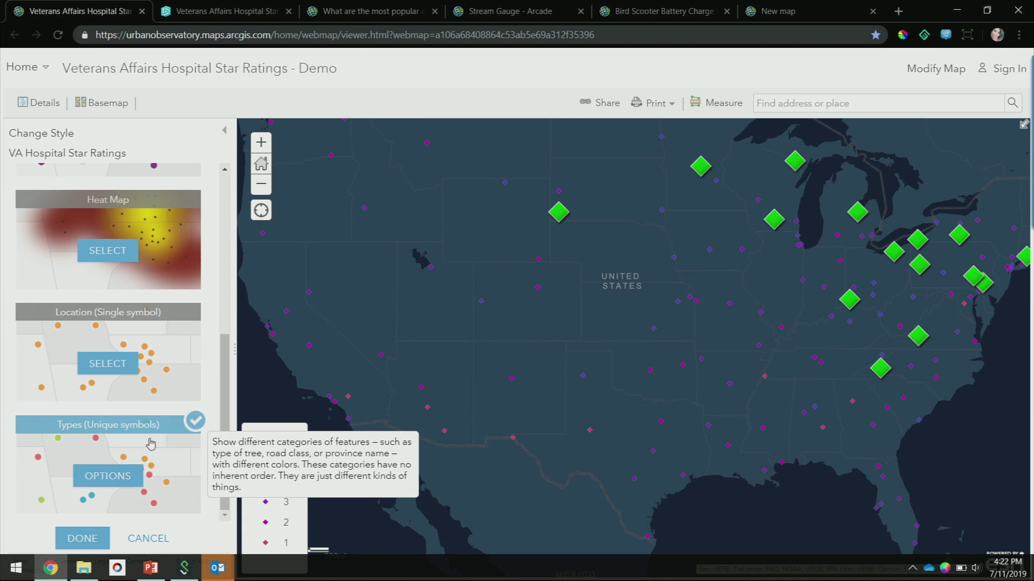
{"action": "left_click", "coordinate": [201, 16]}
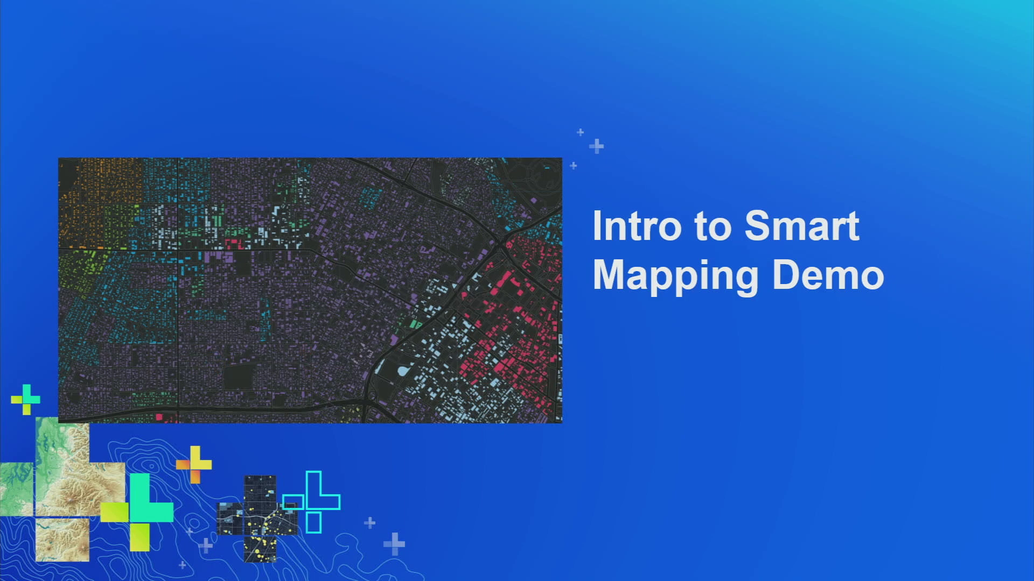
{"action": "key", "text": "Right"}
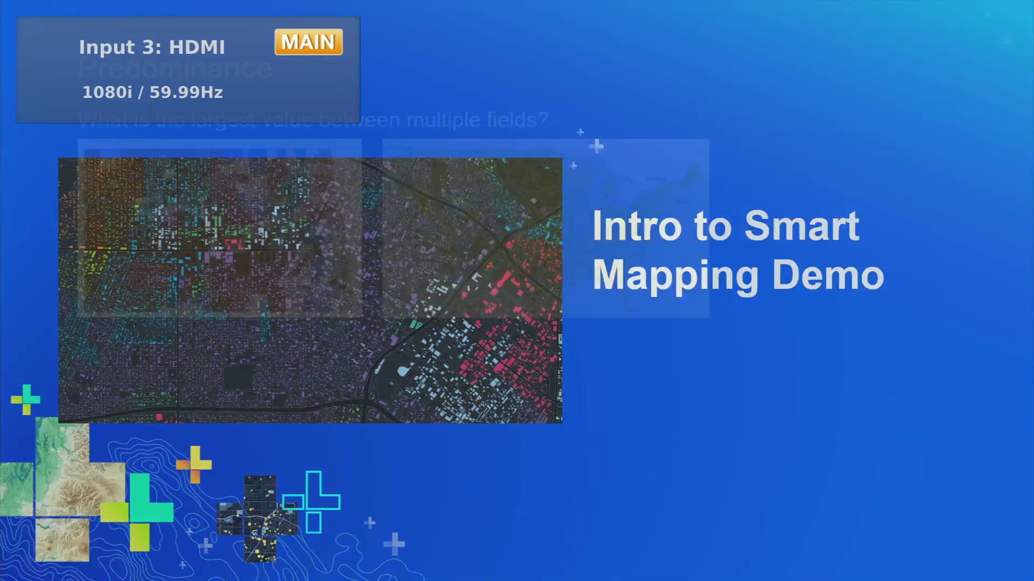
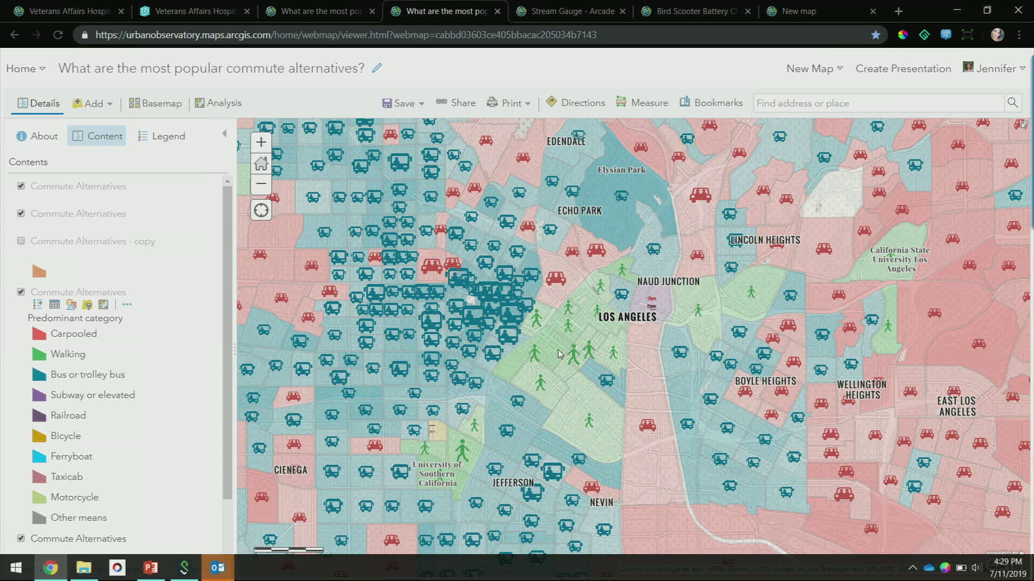
In the commute alternatives map, inspect the pop-up and commute chart of a walking-predominant census tract near downtown Los Angeles, and close it
{"action": "left_click", "coordinate": [560, 354]}
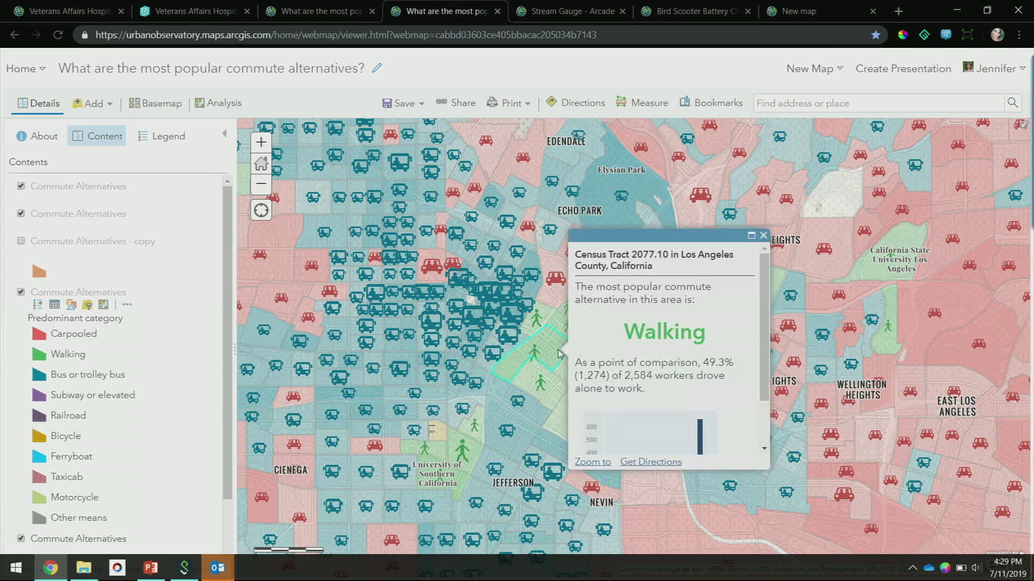
{"action": "scroll", "coordinate": [650, 354], "scroll_direction": "down", "scroll_amount": 2}
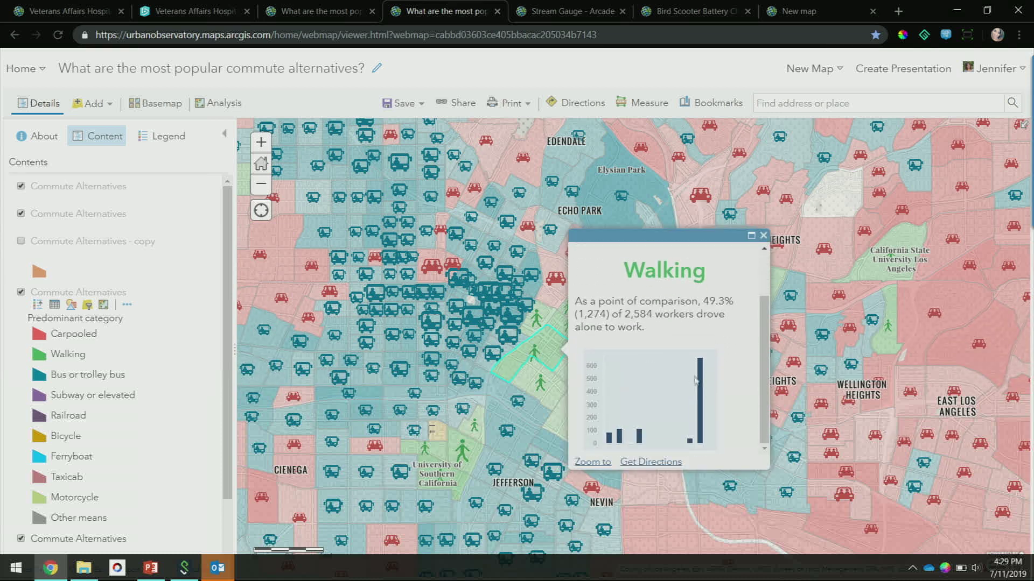
{"action": "mouse_move", "coordinate": [700, 393]}
{"action": "mouse_move", "coordinate": [640, 441]}
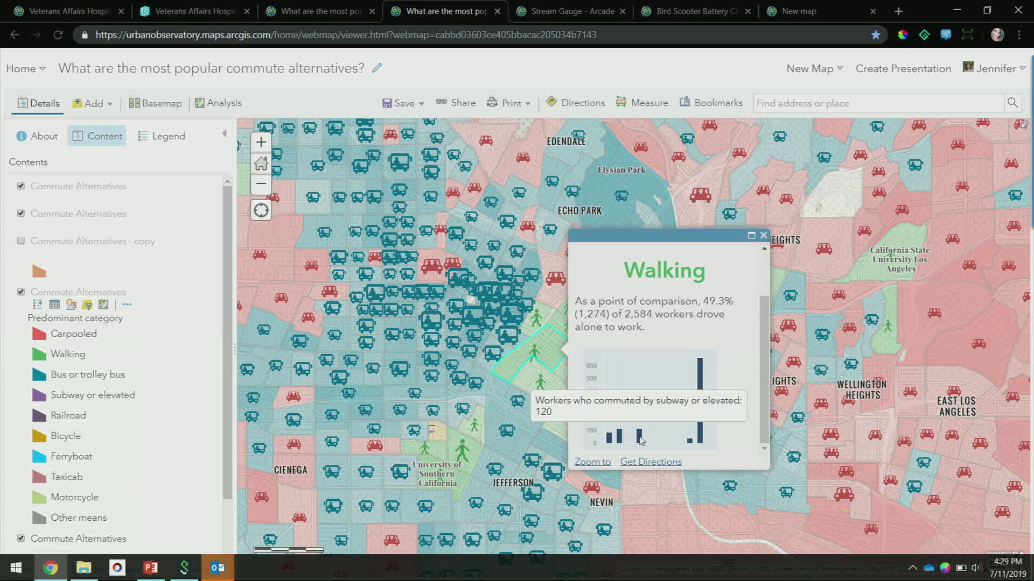
{"action": "scroll", "coordinate": [729, 295], "scroll_direction": "up", "scroll_amount": 2}
{"action": "left_click", "coordinate": [763, 235]}
{"action": "left_click_drag", "start_coordinate": [671, 302], "coordinate": [915, 260]}
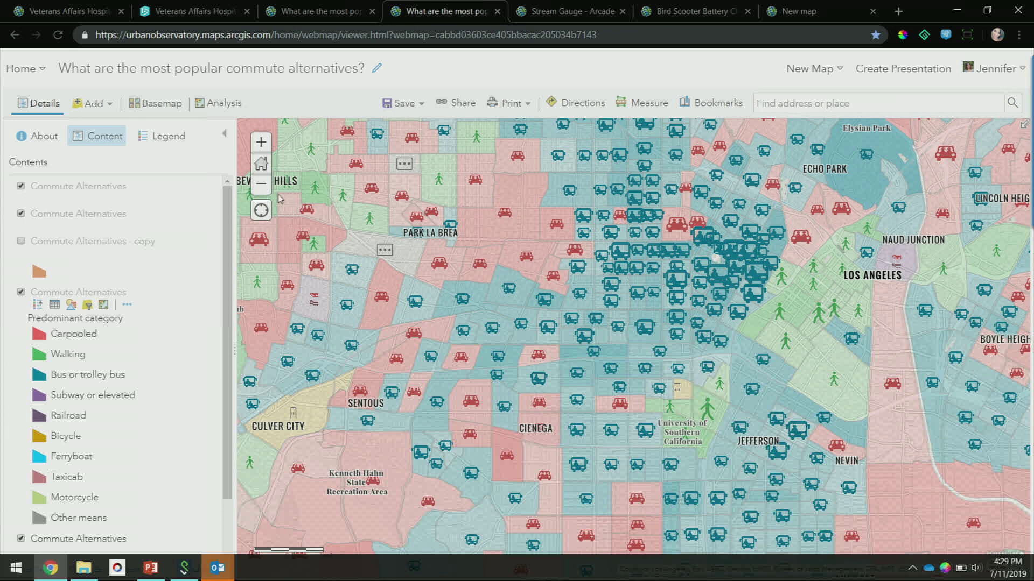
Hide the predominant commute layer, turn on Commute Alternatives - copy, and open its style settings
{"action": "left_click", "coordinate": [263, 187]}
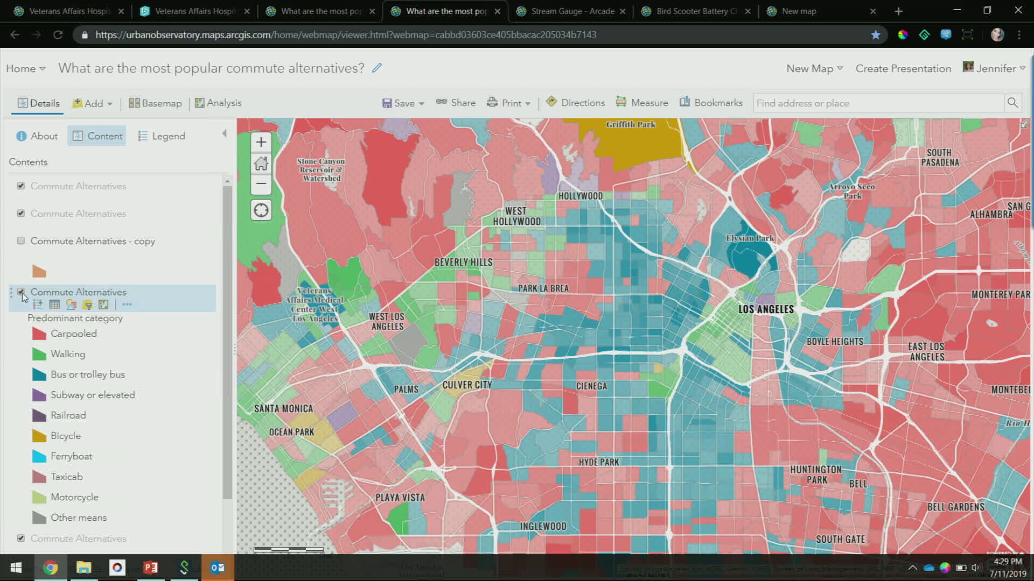
{"action": "left_click", "coordinate": [21, 293]}
{"action": "left_click", "coordinate": [21, 241]}
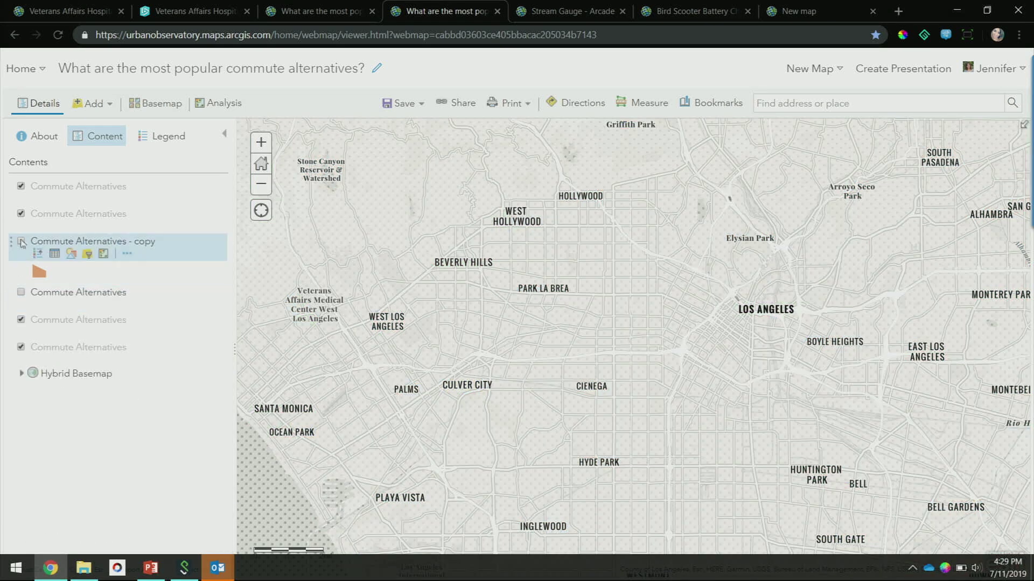
{"action": "left_click", "coordinate": [71, 255]}
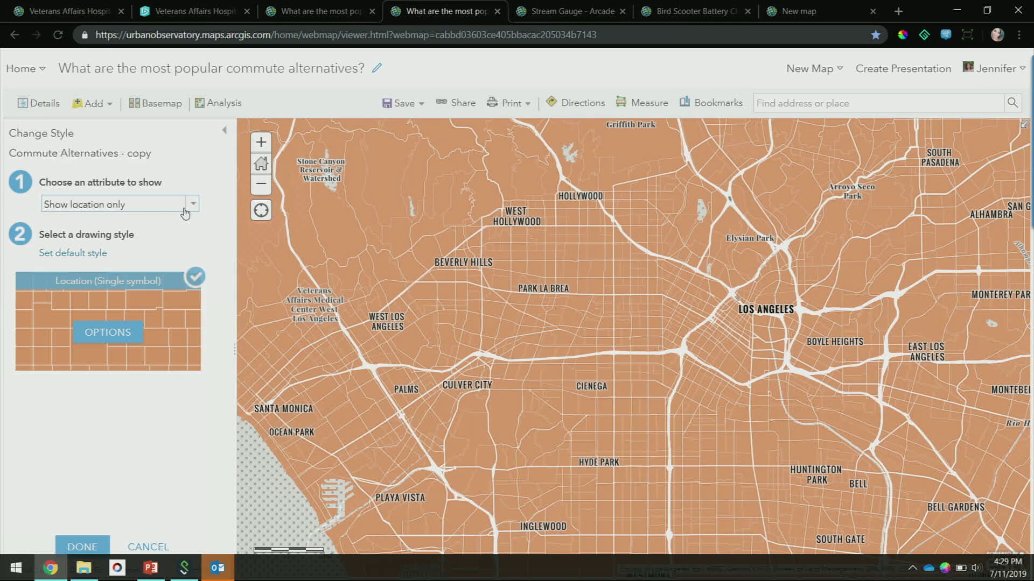
Choose Workers who carpooled as the attribute to show for Commute Alternatives - copy
{"action": "left_click", "coordinate": [185, 210]}
{"action": "scroll", "coordinate": [188, 248], "scroll_direction": "down", "scroll_amount": 2}
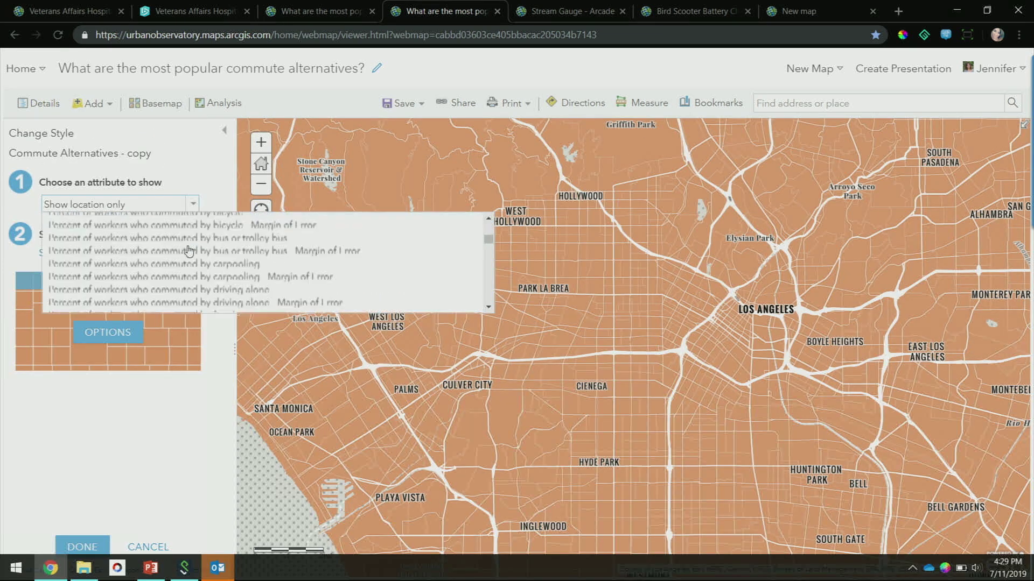
{"action": "scroll", "coordinate": [185, 253], "scroll_direction": "down", "scroll_amount": 2}
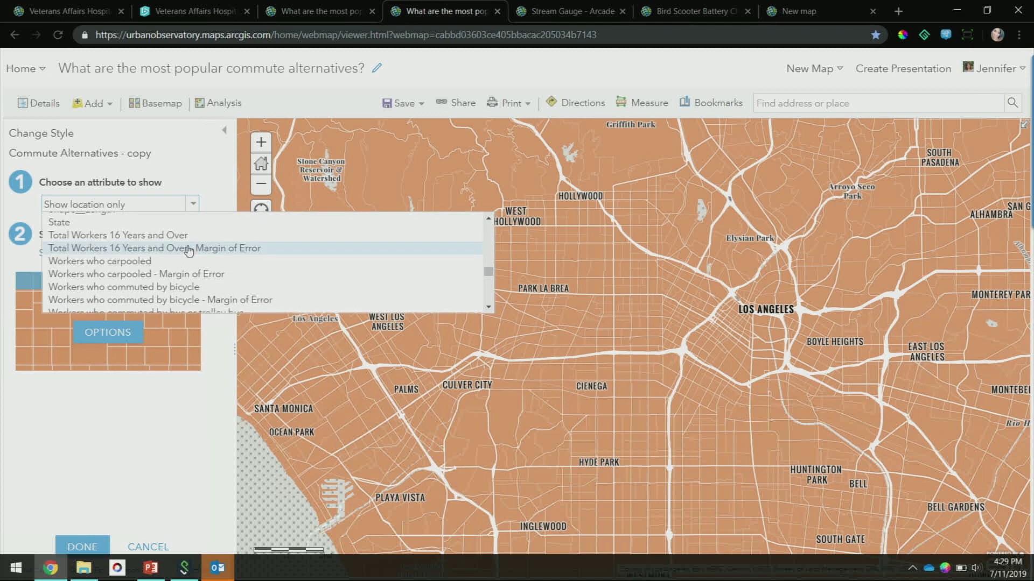
{"action": "left_click", "coordinate": [170, 264]}
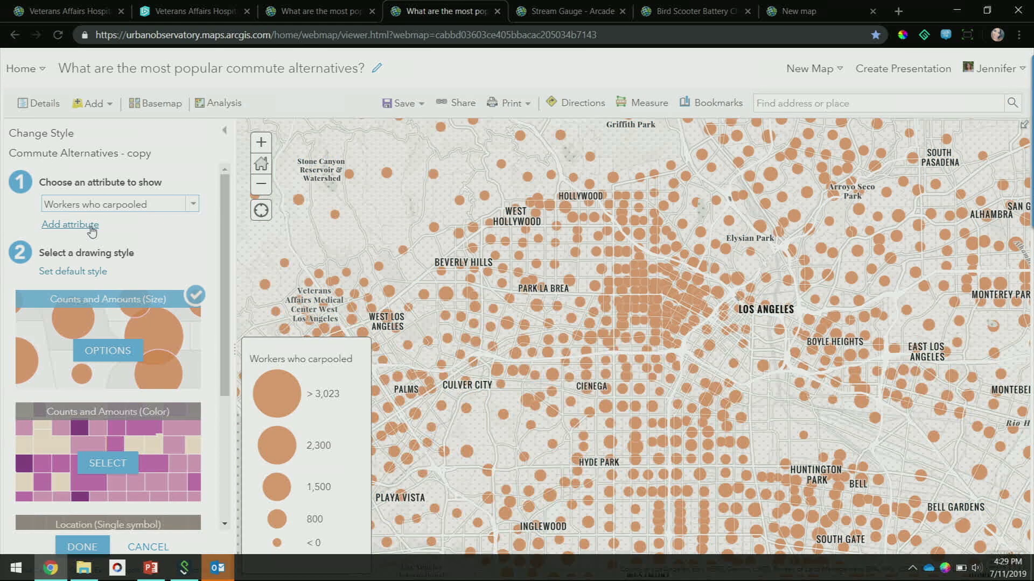
Add Workers who commuted by bicycle as the second attribute of the style
{"action": "left_click", "coordinate": [92, 230]}
{"action": "left_click", "coordinate": [101, 227]}
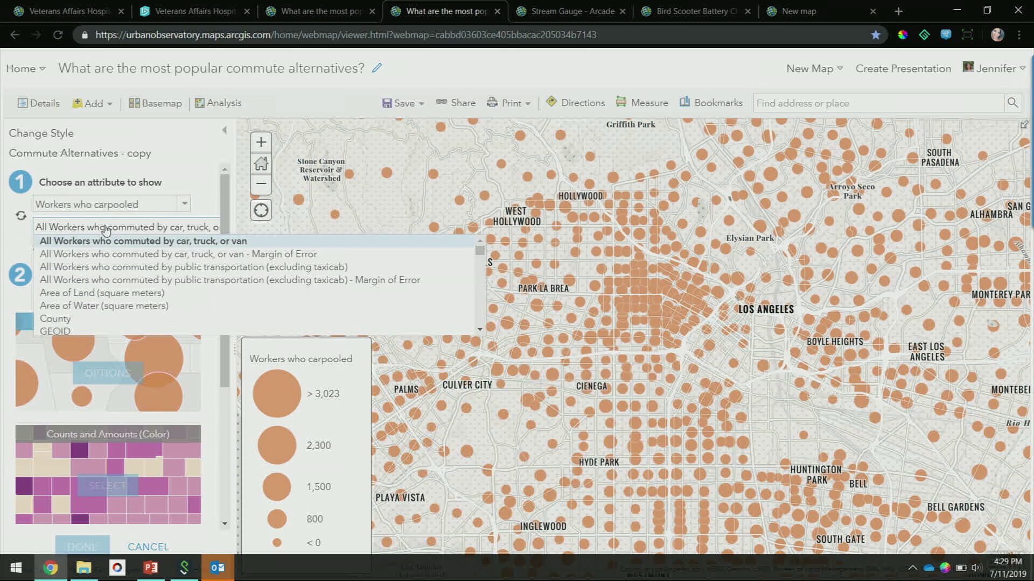
{"action": "scroll", "coordinate": [120, 259], "scroll_direction": "down", "scroll_amount": 5}
{"action": "scroll", "coordinate": [119, 258], "scroll_direction": "down", "scroll_amount": 2}
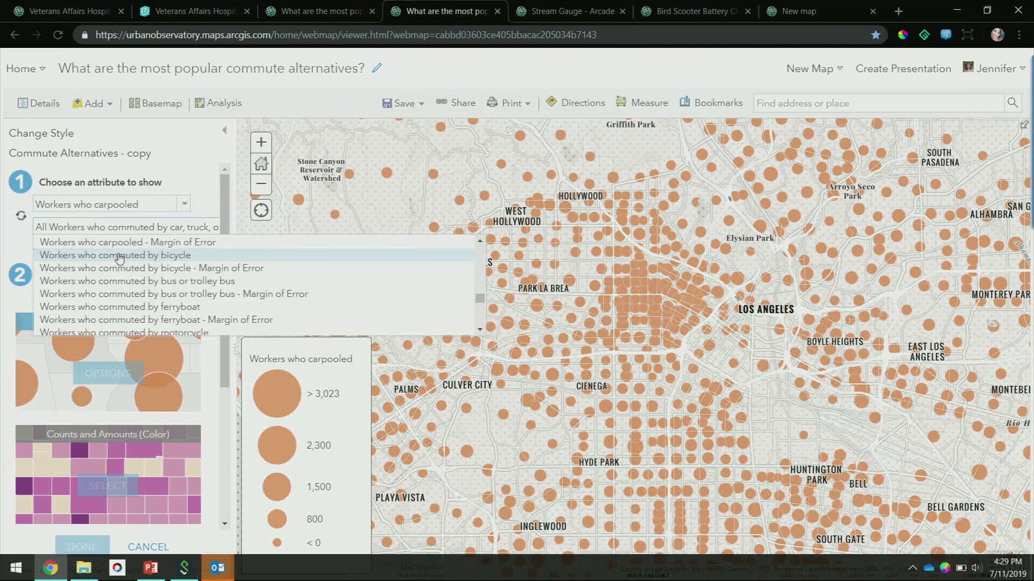
{"action": "left_click", "coordinate": [120, 256]}
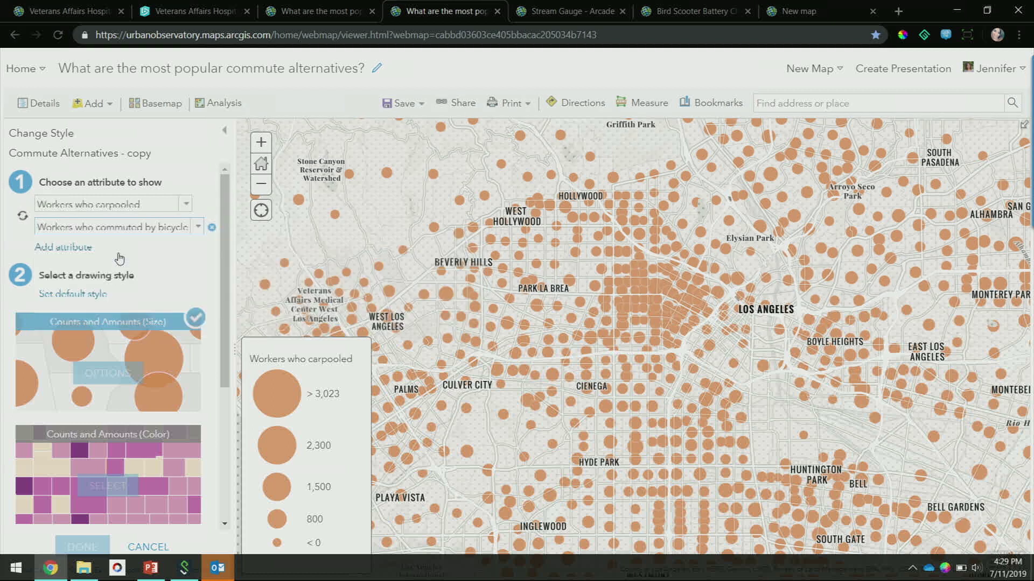
Add Workers who commuted by walking as the third attribute of the style
{"action": "left_click", "coordinate": [79, 248]}
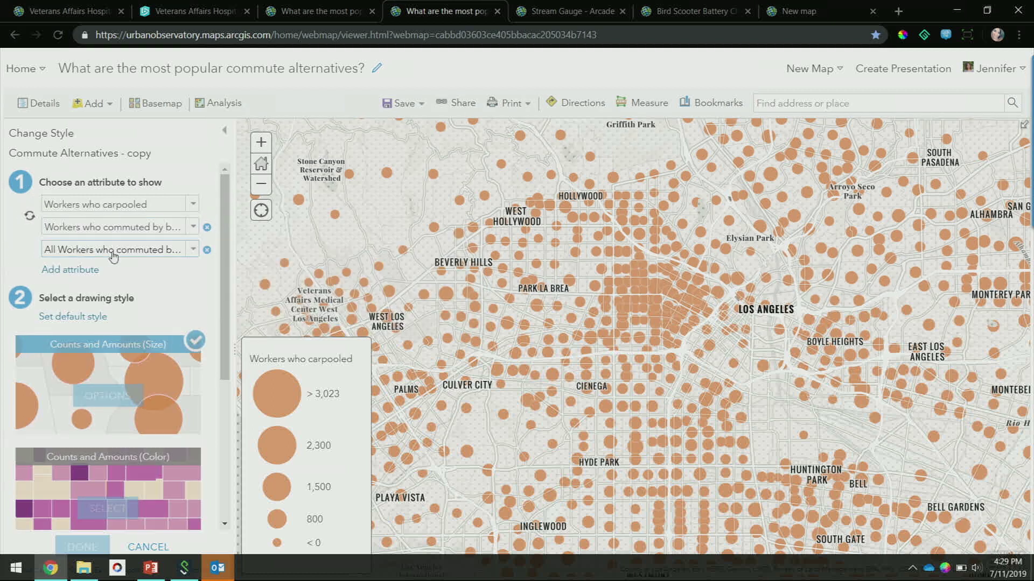
{"action": "left_click", "coordinate": [110, 251]}
{"action": "scroll", "coordinate": [142, 291], "scroll_direction": "down", "scroll_amount": 3}
{"action": "scroll", "coordinate": [142, 291], "scroll_direction": "down", "scroll_amount": 5}
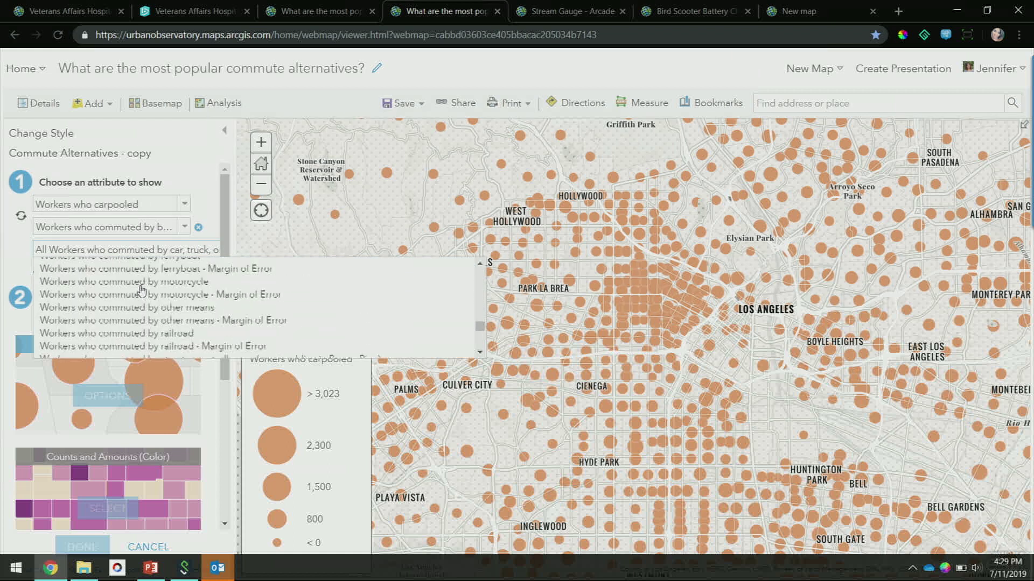
{"action": "scroll", "coordinate": [142, 291], "scroll_direction": "down", "scroll_amount": 5}
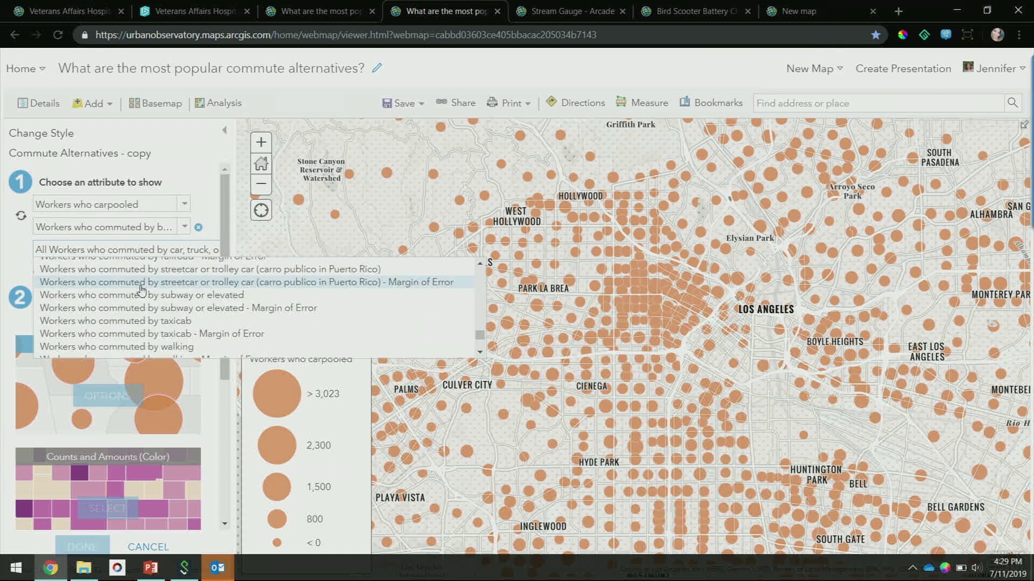
{"action": "left_click", "coordinate": [147, 295]}
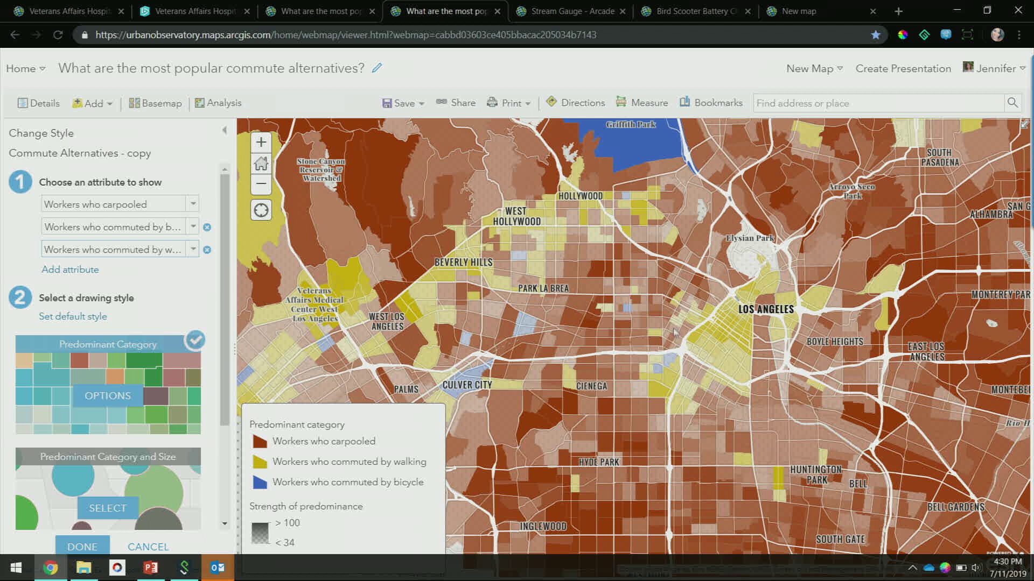
Look over the predominant category map and available drawing styles, and switch to Predominant Category and Size
{"action": "left_click_drag", "start_coordinate": [597, 308], "coordinate": [668, 314]}
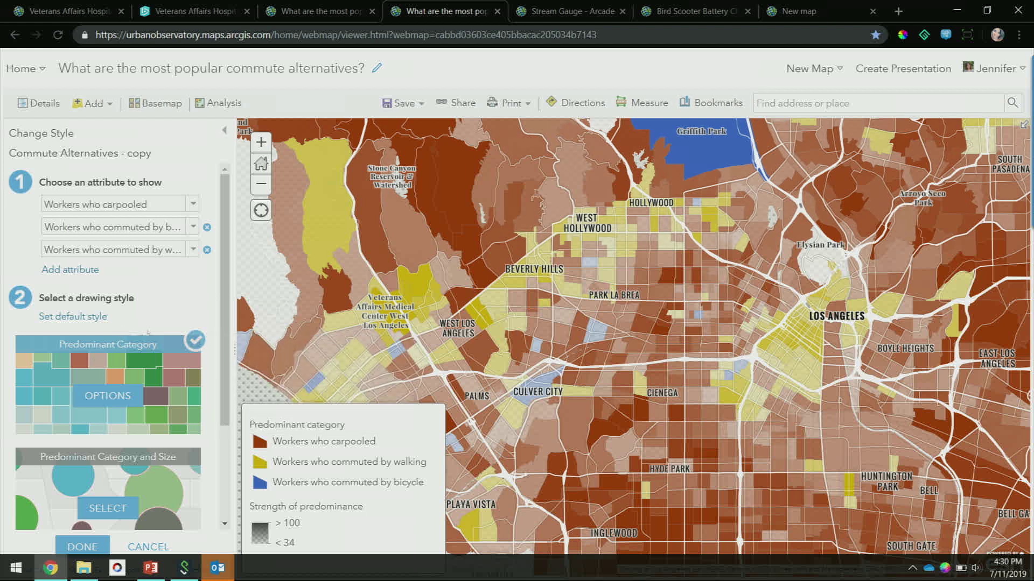
{"action": "scroll", "coordinate": [163, 325], "scroll_direction": "down", "scroll_amount": 3}
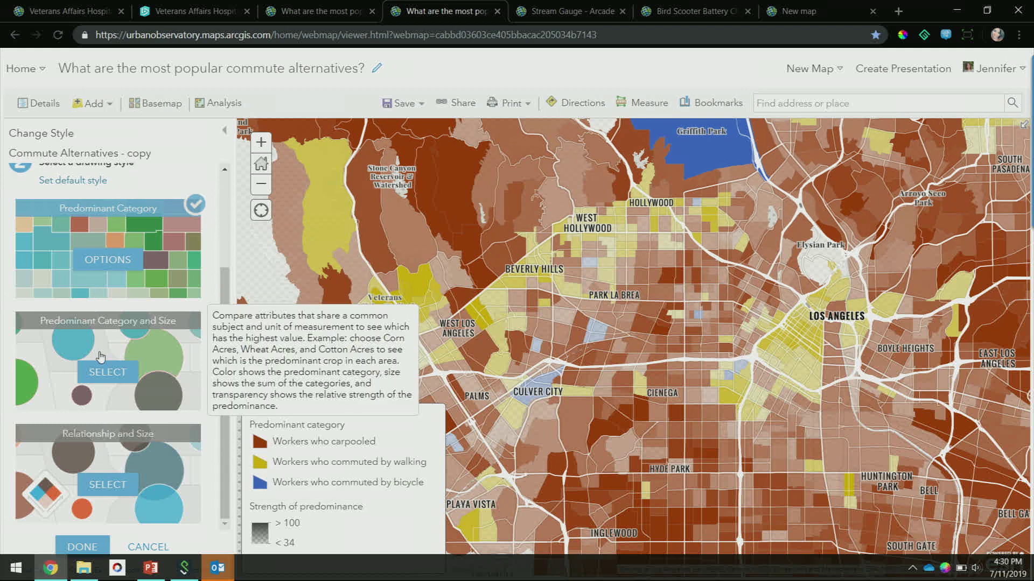
{"action": "scroll", "coordinate": [100, 356], "scroll_direction": "up", "scroll_amount": 3}
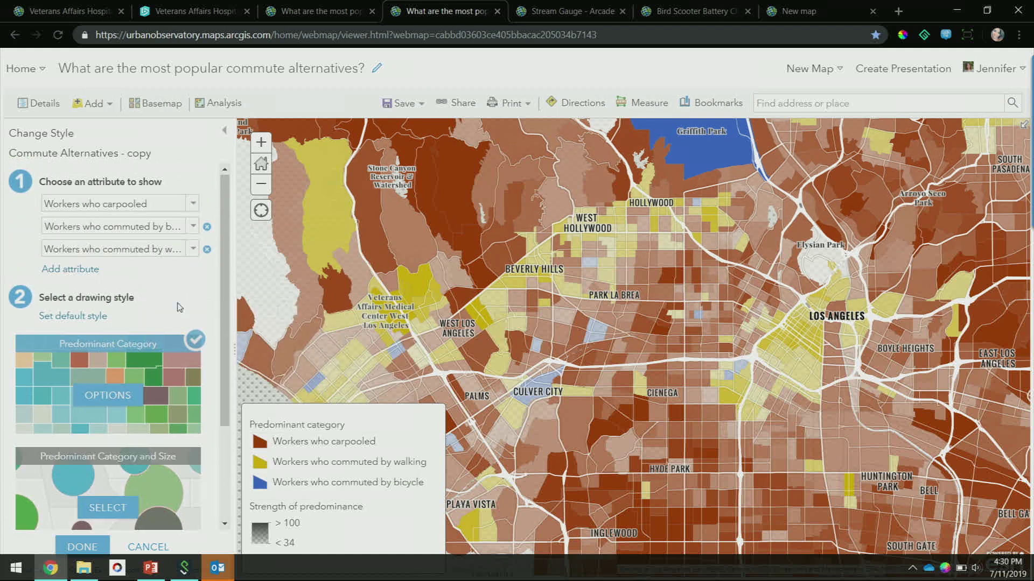
{"action": "scroll", "coordinate": [179, 307], "scroll_direction": "down", "scroll_amount": 2}
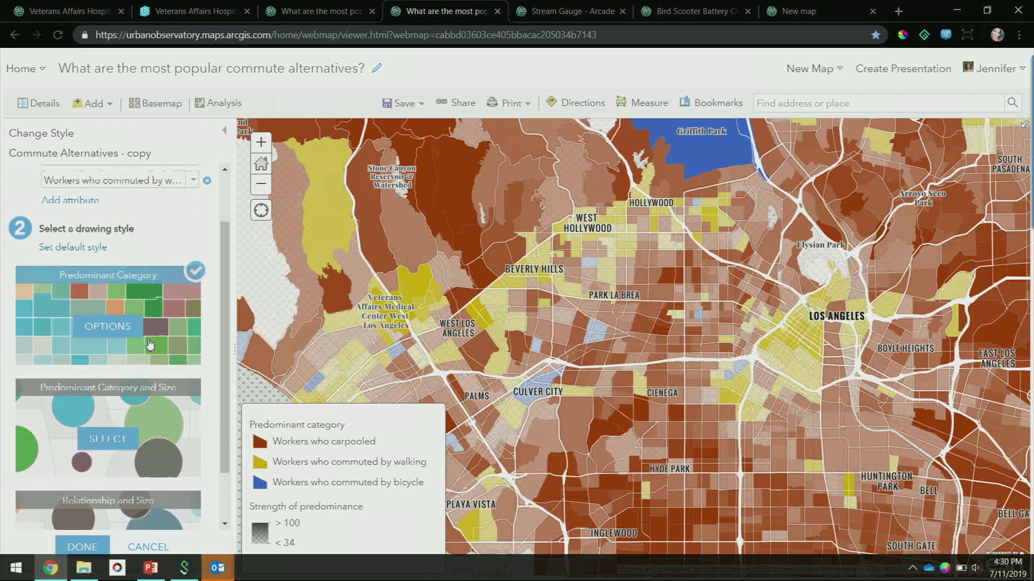
{"action": "left_click", "coordinate": [120, 433]}
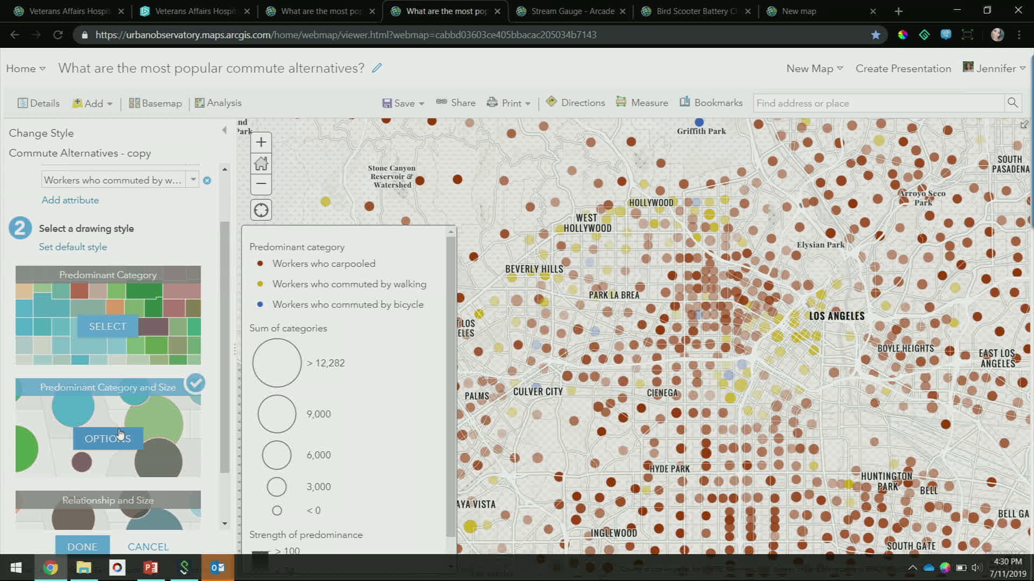
In the Counts and Amounts (Size) options, set the sum-of-categories size range from 786 to 854 and accept it
{"action": "left_click", "coordinate": [119, 434]}
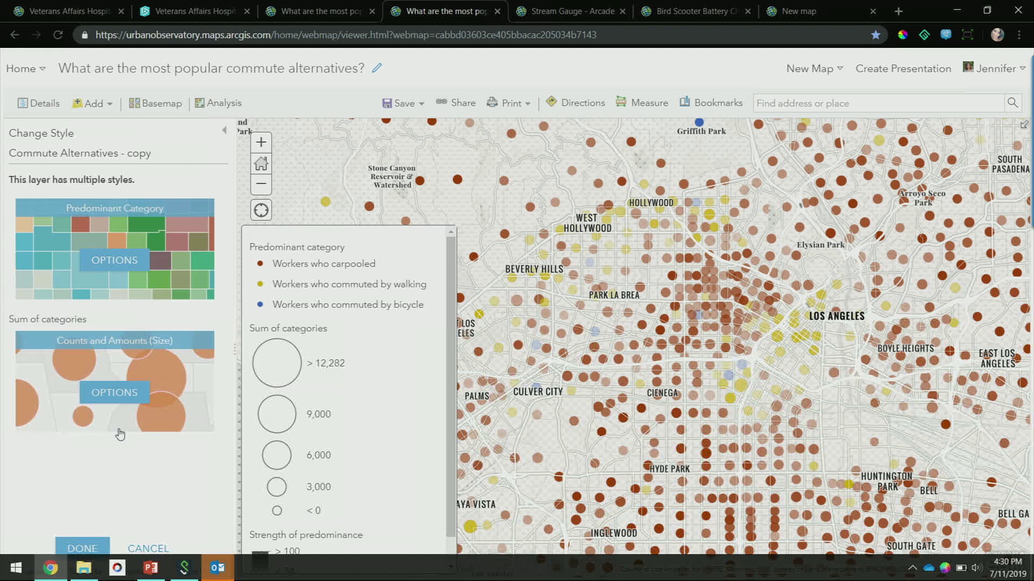
{"action": "left_click", "coordinate": [108, 381]}
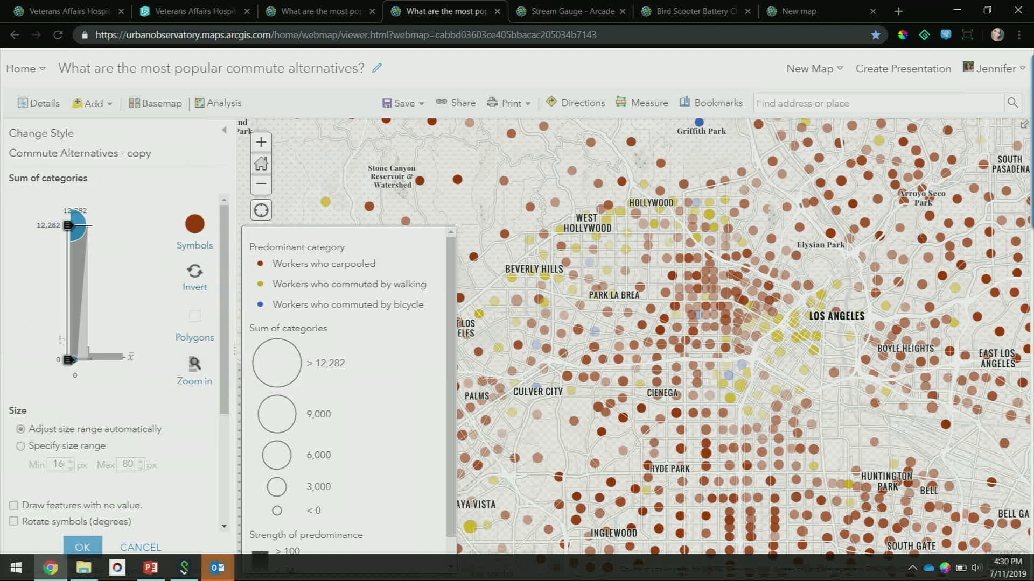
{"action": "left_click_drag", "start_coordinate": [69, 359], "coordinate": [70, 352]}
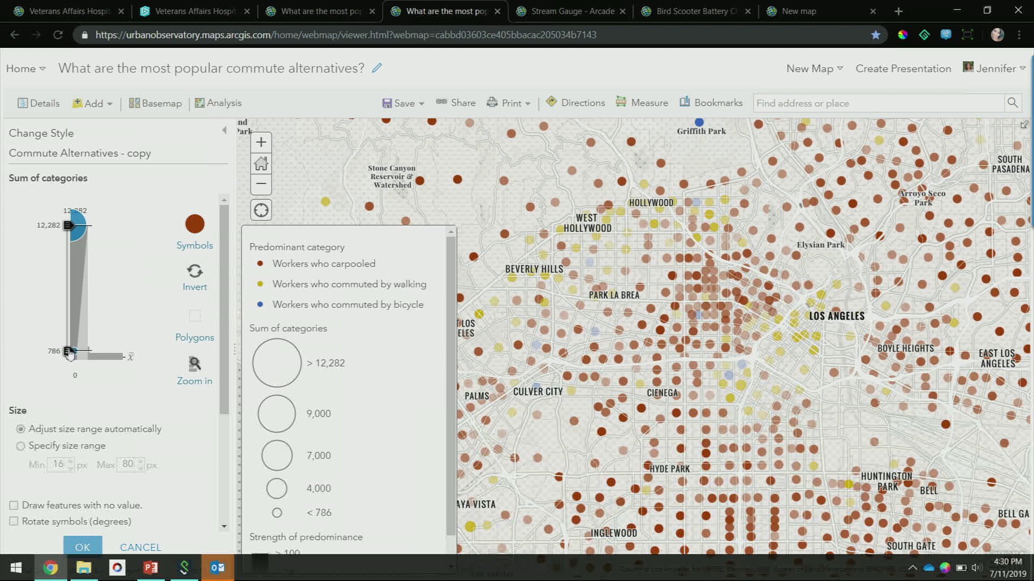
{"action": "left_click_drag", "start_coordinate": [69, 225], "coordinate": [71, 356]}
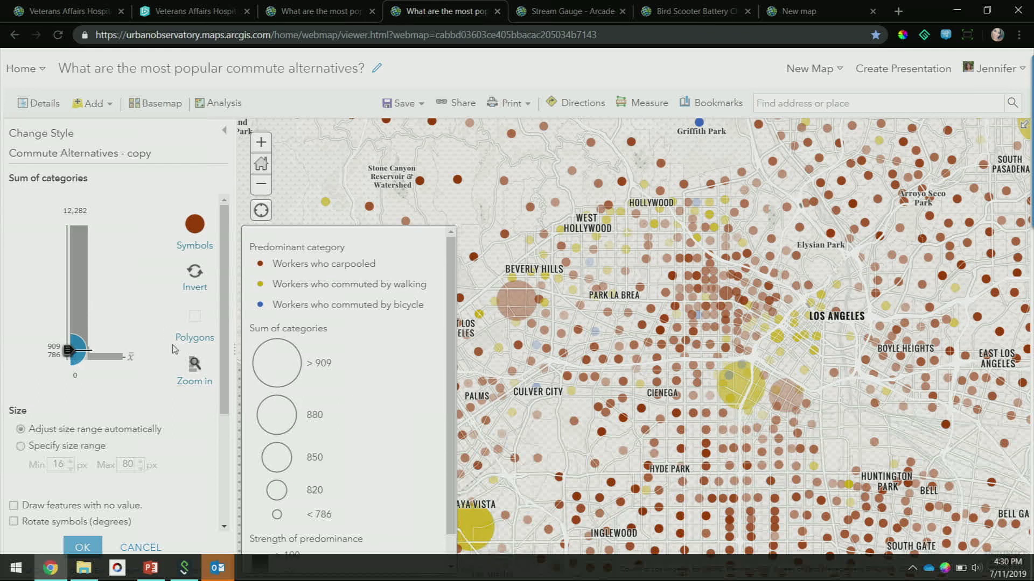
{"action": "left_click", "coordinate": [194, 366]}
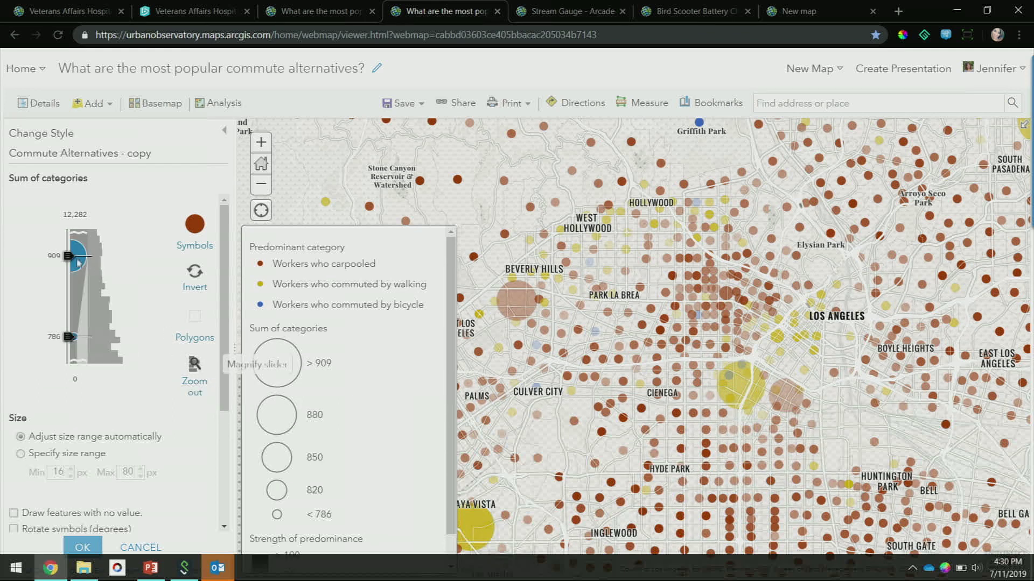
{"action": "left_click_drag", "start_coordinate": [80, 263], "coordinate": [80, 299]}
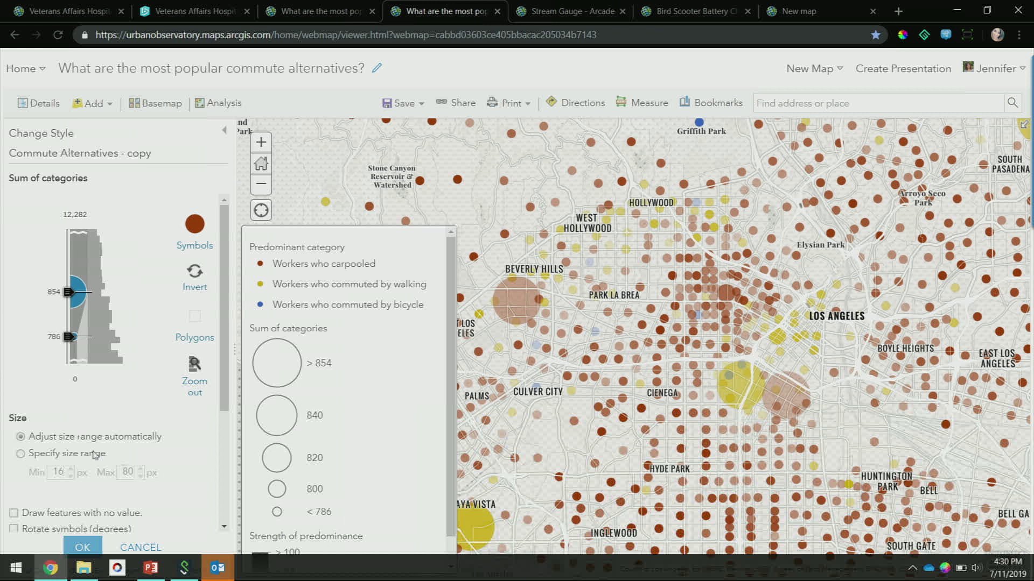
{"action": "left_click", "coordinate": [82, 547]}
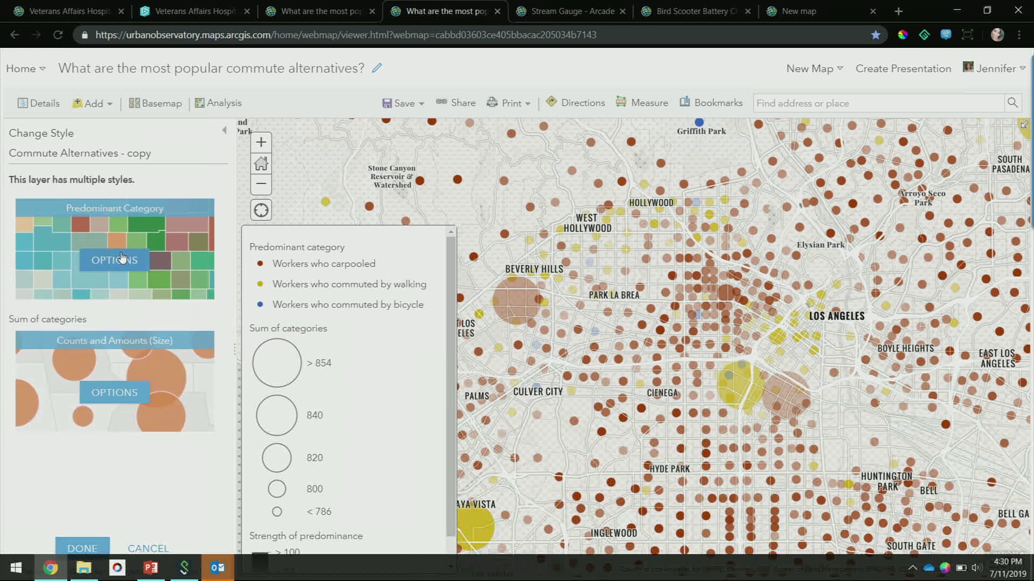
Review the Predominant Category labels and symbols, accept them, and finish styling the Commute Alternatives - copy layer
{"action": "left_click", "coordinate": [122, 260]}
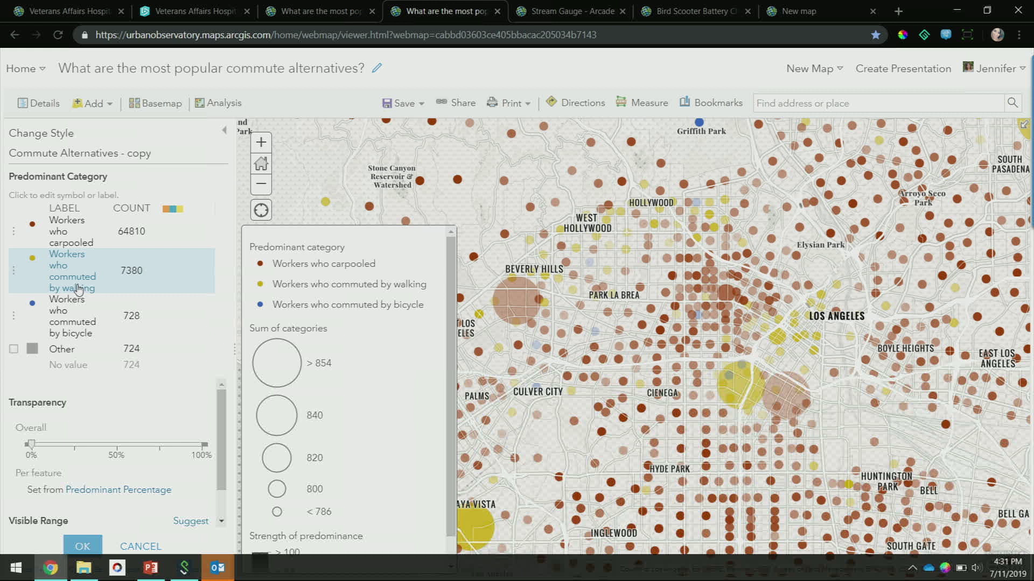
{"action": "left_click", "coordinate": [90, 546]}
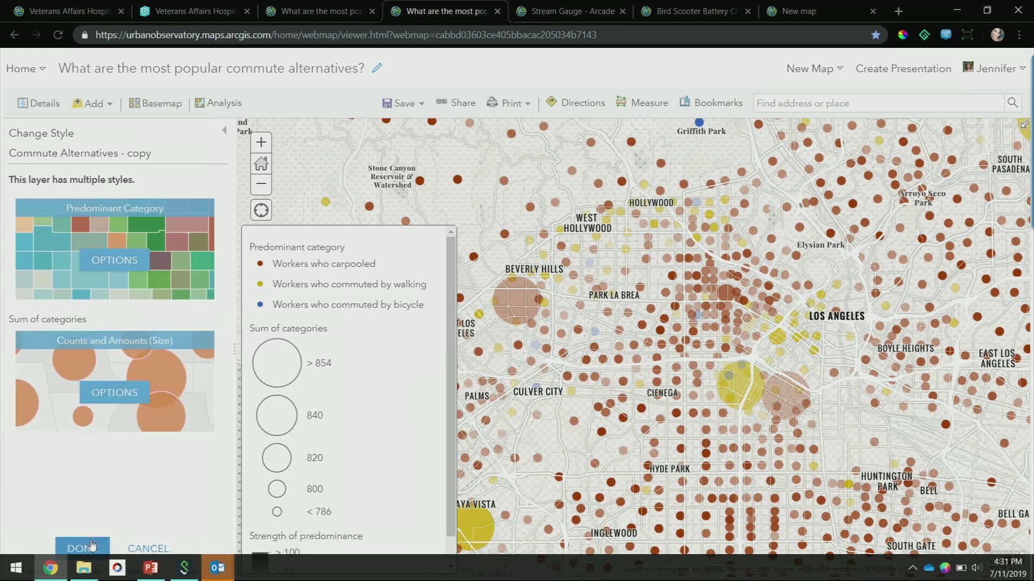
{"action": "left_click", "coordinate": [91, 546]}
{"action": "left_click", "coordinate": [92, 545]}
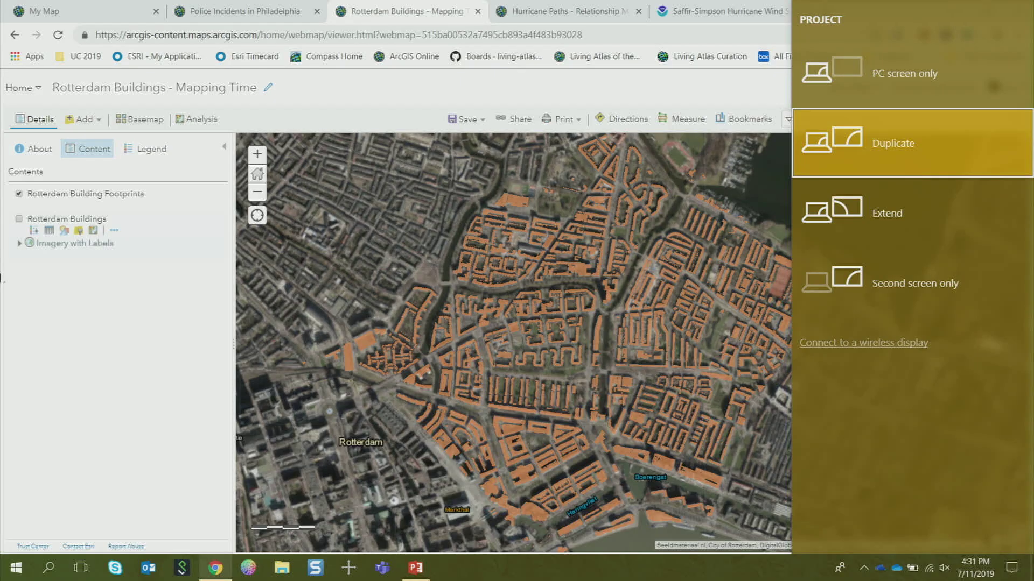
In the Rotterdam Buildings - Mapping Time map, style the Rotterdam Building Footprints layer by the Year Built attribute
{"action": "left_click", "coordinate": [89, 315]}
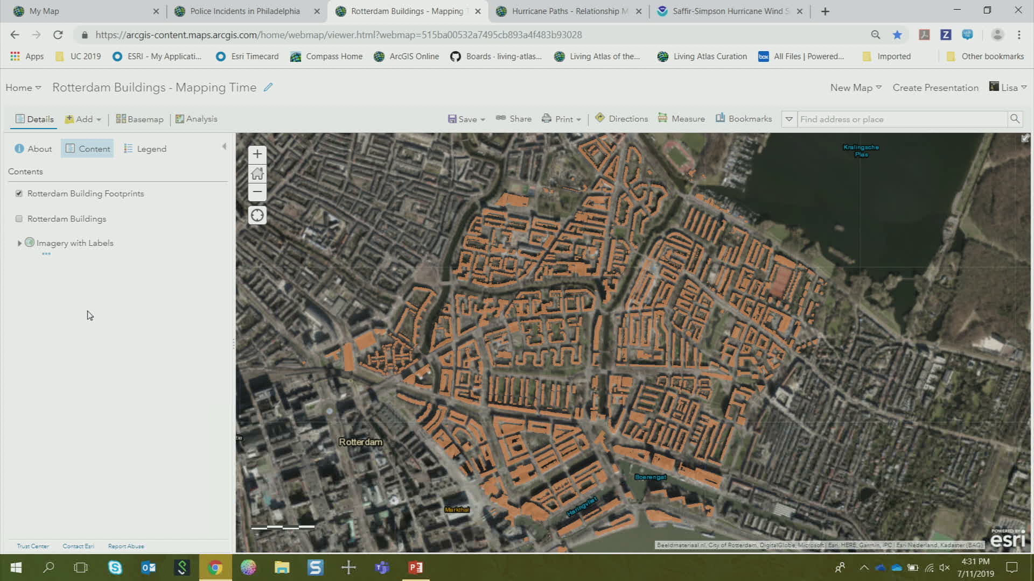
{"action": "mouse_move", "coordinate": [60, 197]}
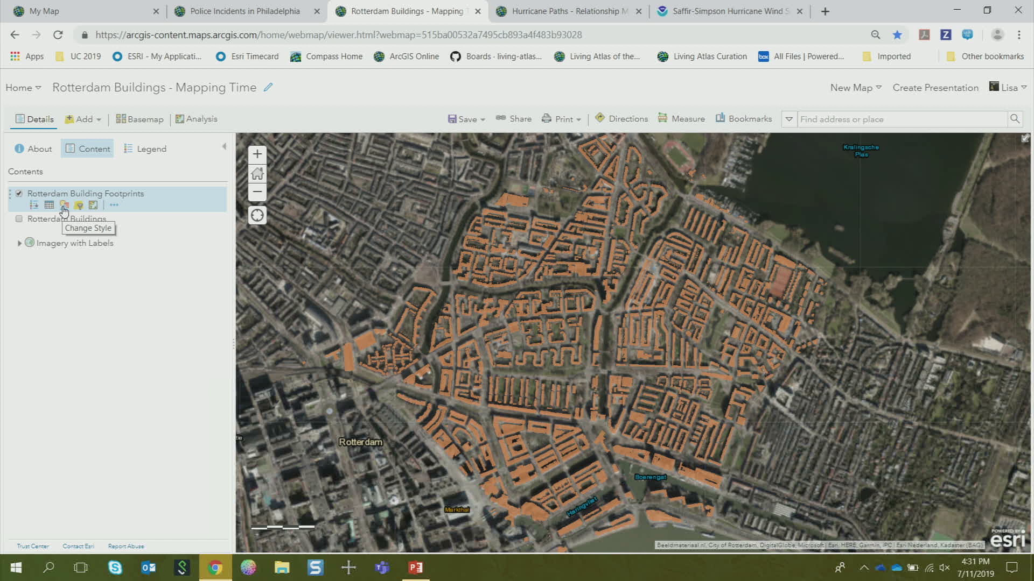
{"action": "left_click", "coordinate": [64, 207]}
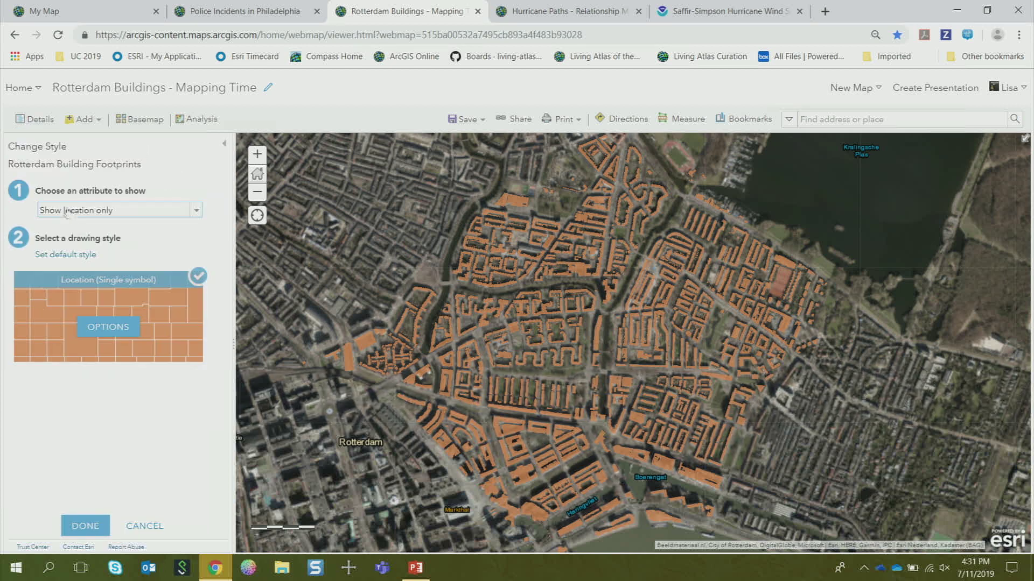
{"action": "left_click", "coordinate": [110, 215]}
{"action": "scroll", "coordinate": [115, 269], "scroll_direction": "down", "scroll_amount": 3}
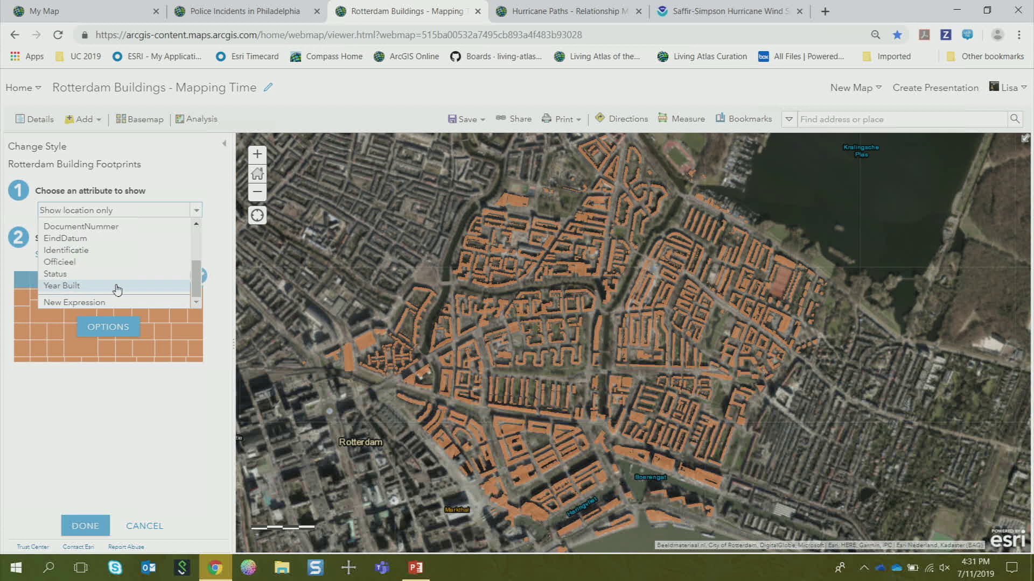
{"action": "left_click", "coordinate": [117, 290]}
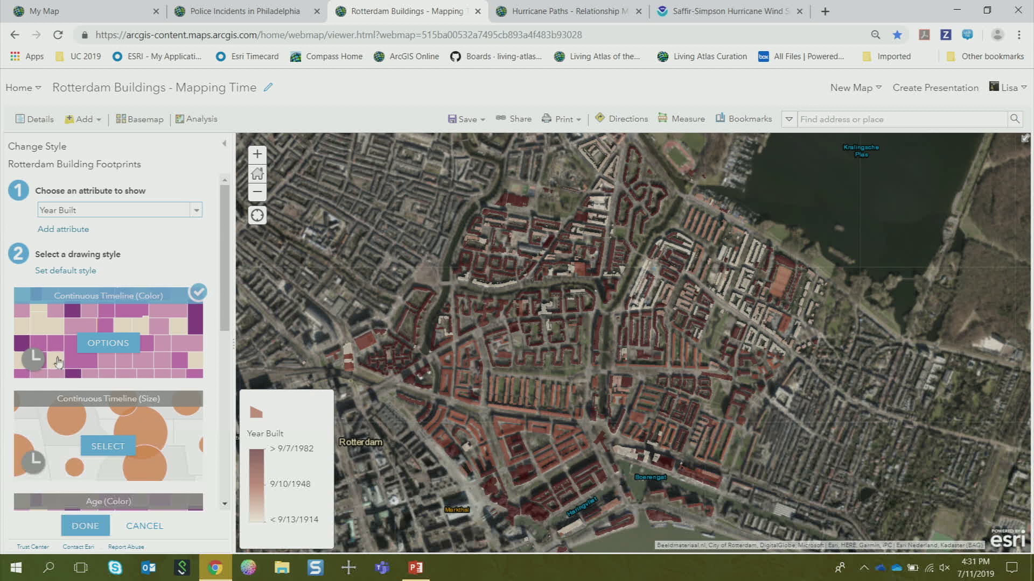
In the Continuous Timeline (Color) options for Year Built, apply the teal-to-gray color ramp and set the overall transparency to 0%
{"action": "mouse_move", "coordinate": [47, 366]}
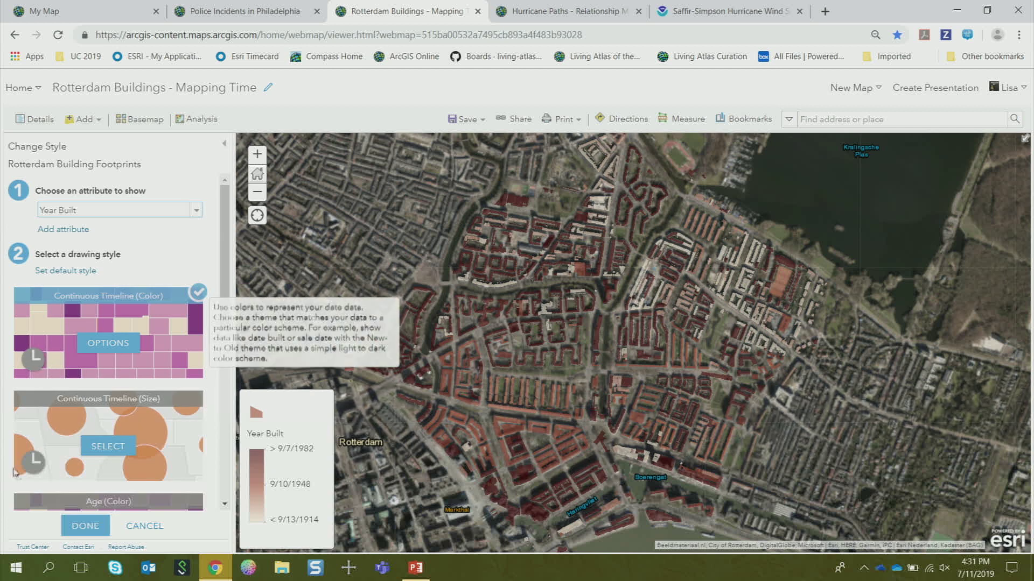
{"action": "scroll", "coordinate": [96, 413], "scroll_direction": "down", "scroll_amount": 4}
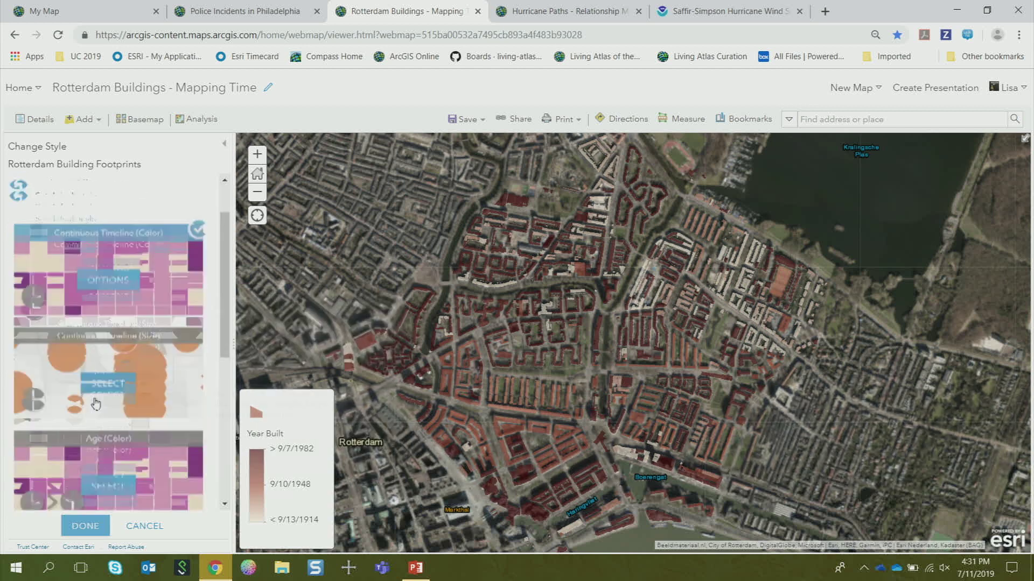
{"action": "mouse_move", "coordinate": [89, 433]}
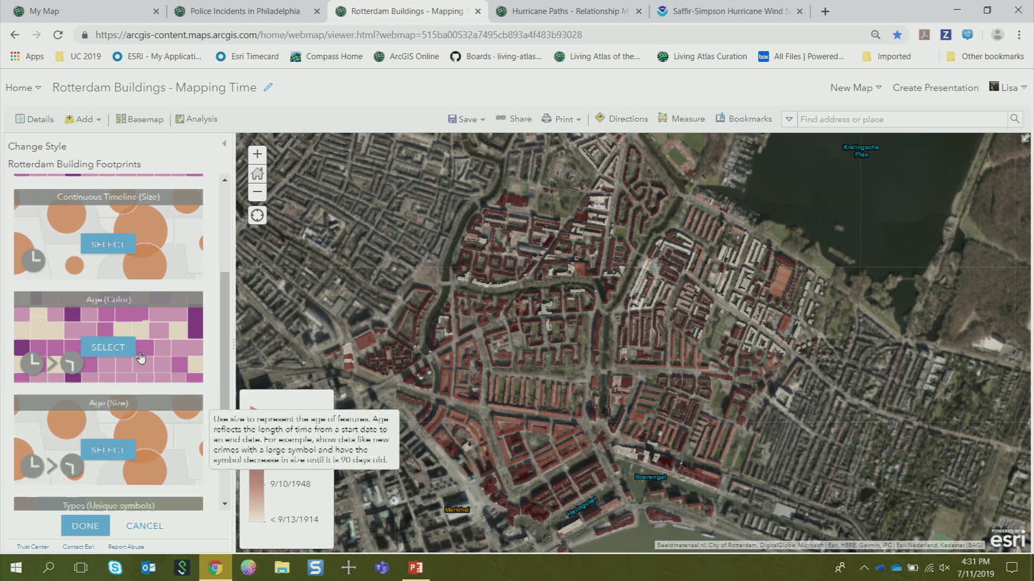
{"action": "scroll", "coordinate": [108, 441], "scroll_direction": "up", "scroll_amount": 4}
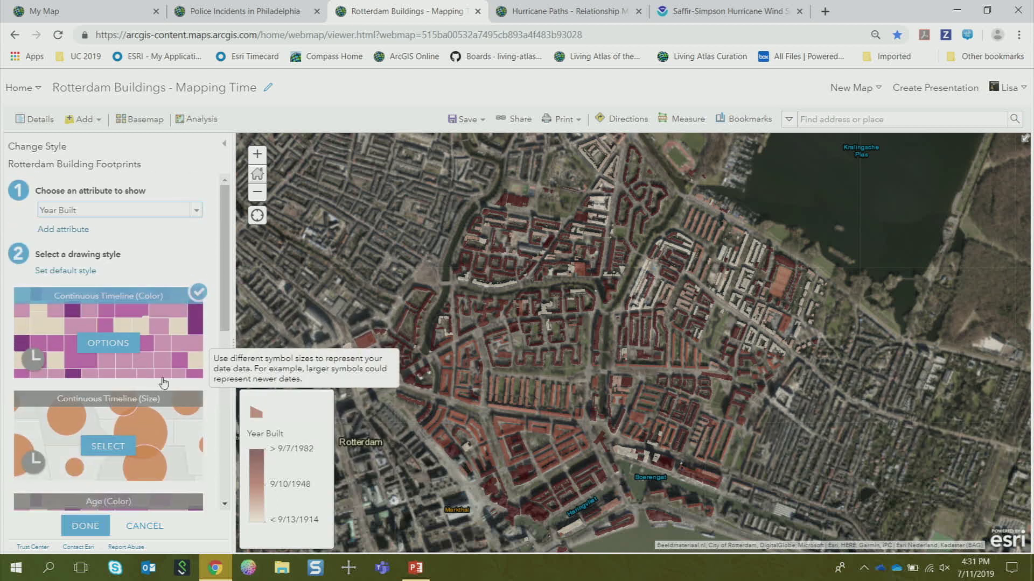
{"action": "mouse_move", "coordinate": [123, 338]}
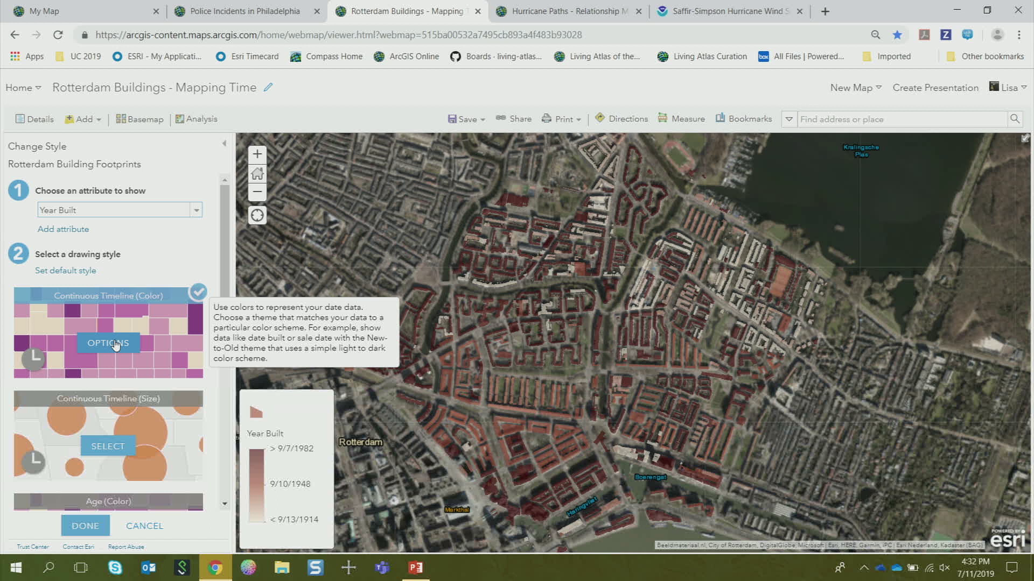
{"action": "left_click", "coordinate": [115, 345]}
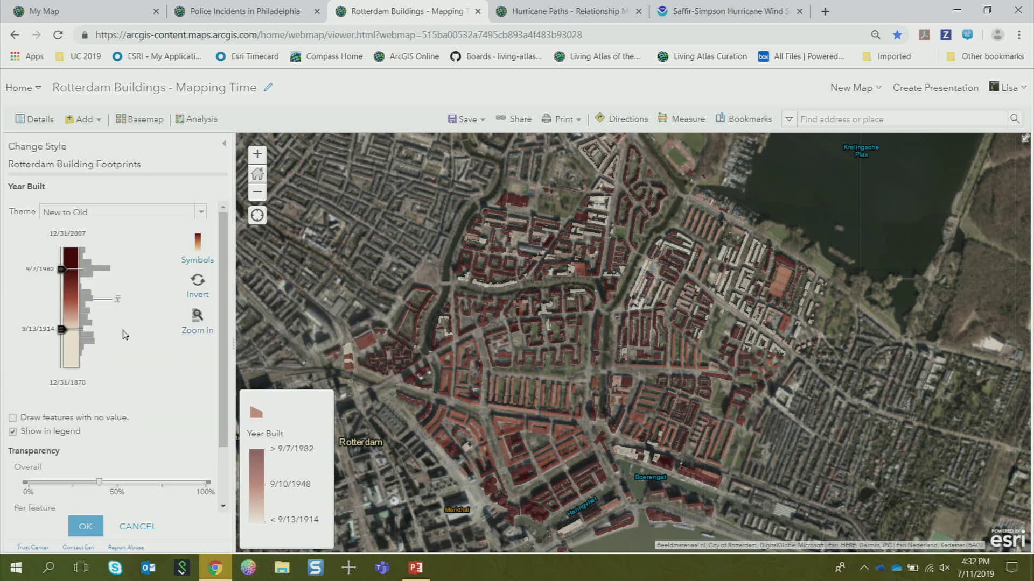
{"action": "left_click", "coordinate": [201, 260]}
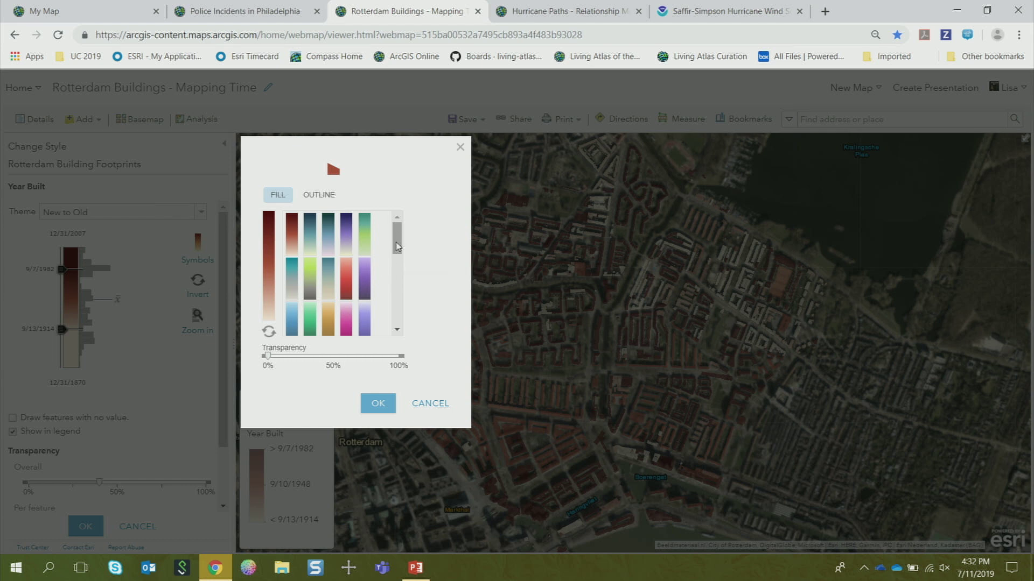
{"action": "left_click", "coordinate": [292, 287]}
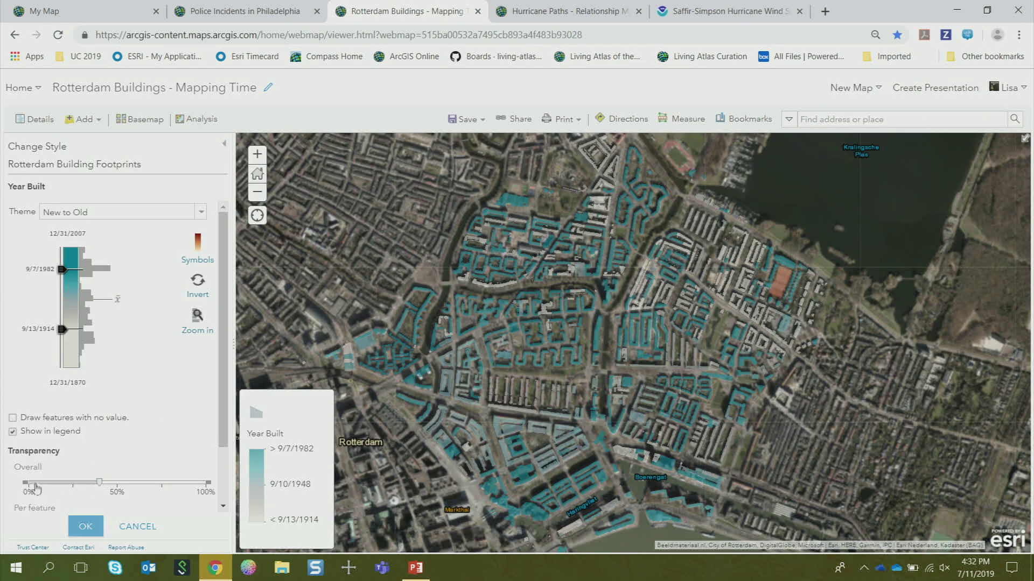
{"action": "left_click_drag", "start_coordinate": [99, 482], "coordinate": [4, 484]}
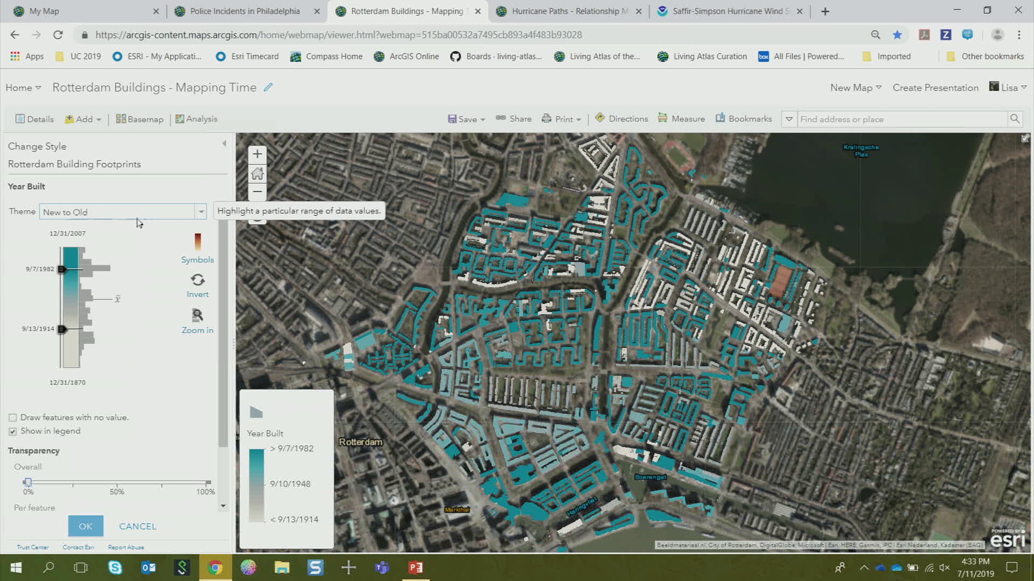
Switch the Year Built theme to Before and After and set the middle date to 5/14/1940
{"action": "left_click", "coordinate": [200, 213]}
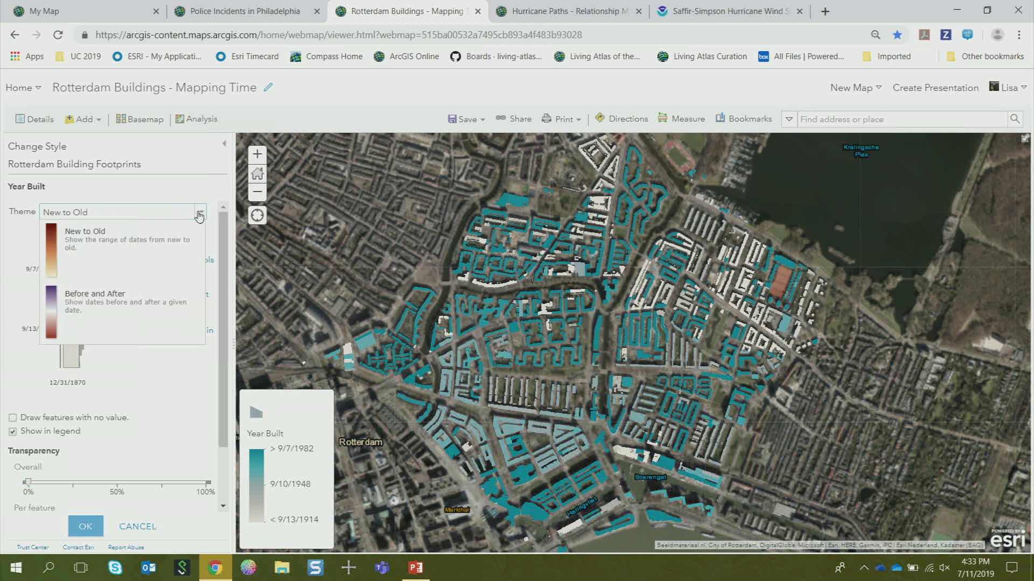
{"action": "left_click", "coordinate": [150, 320]}
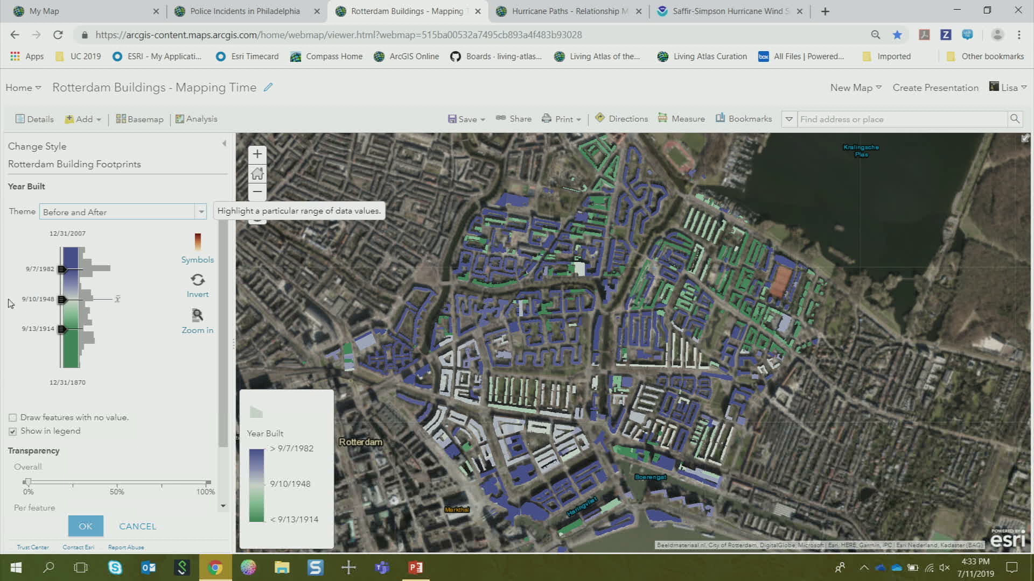
{"action": "left_click", "coordinate": [35, 300]}
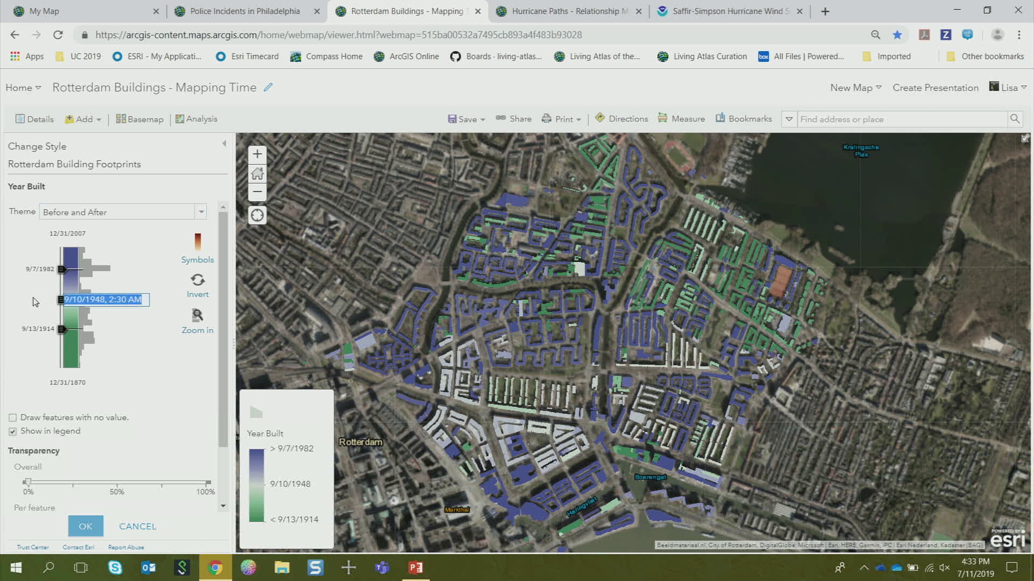
{"action": "type", "text": "5/14/"}
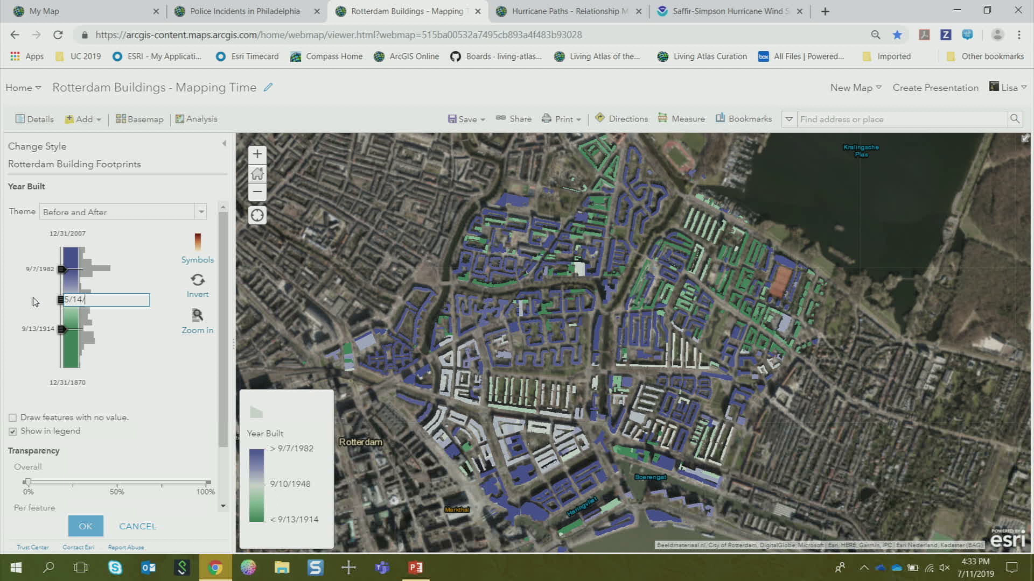
{"action": "type", "text": "1940"}
{"action": "key", "text": "Return"}
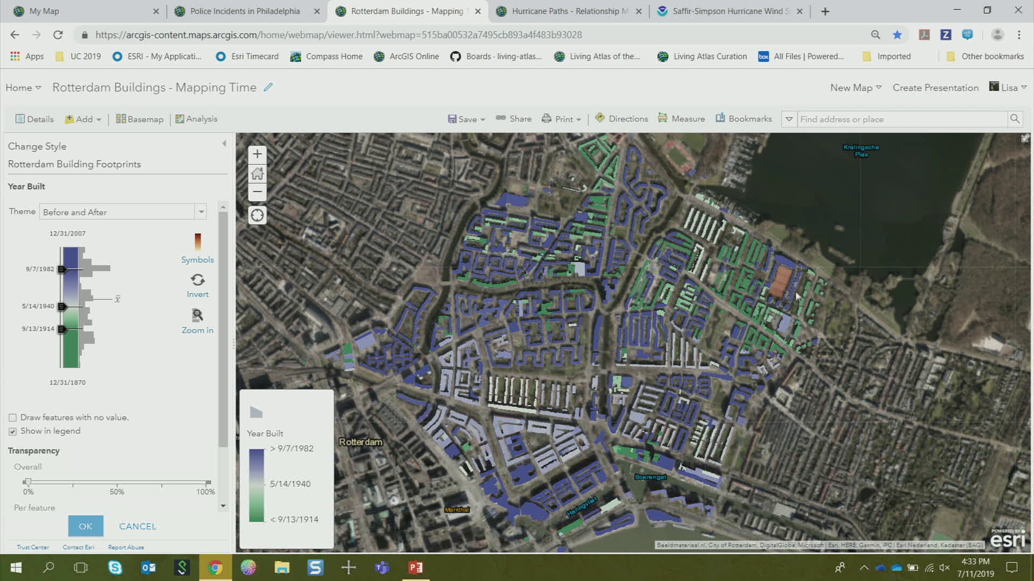
Recolor the buildings with the purple-cream-red color ramp and change the basemap to Light Gray Canvas
{"action": "left_click", "coordinate": [192, 251]}
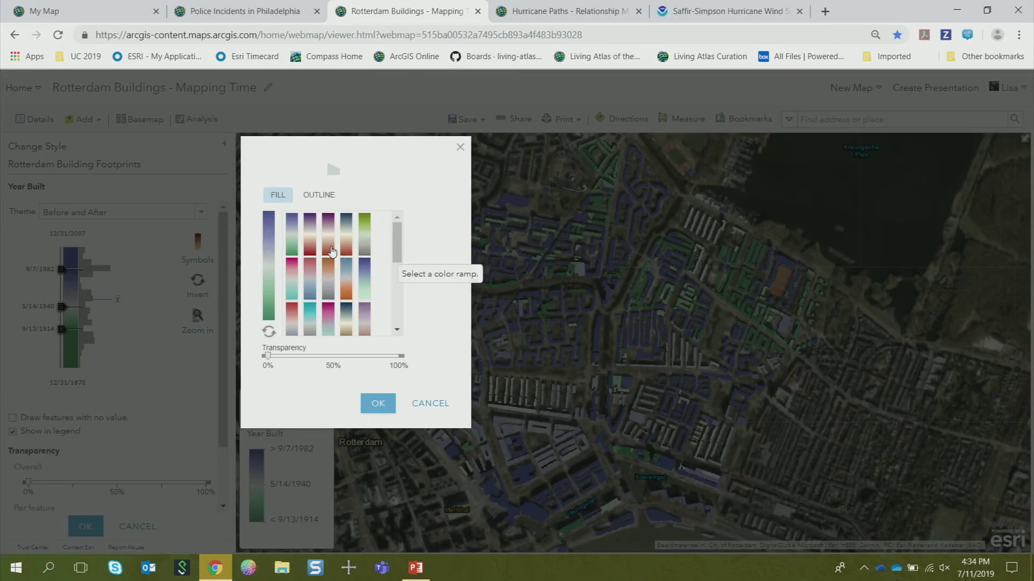
{"action": "left_click", "coordinate": [329, 250]}
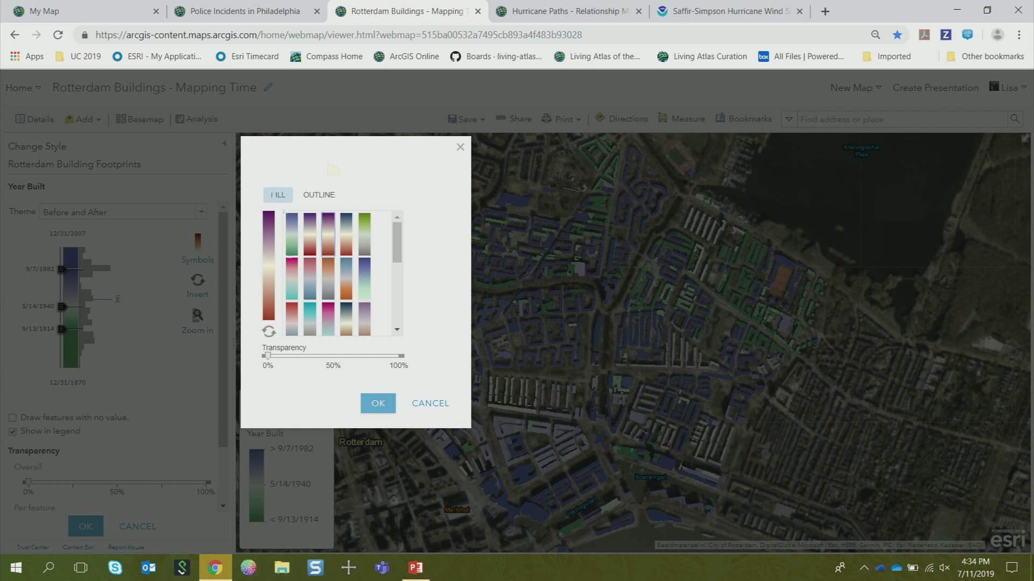
{"action": "left_click", "coordinate": [378, 403]}
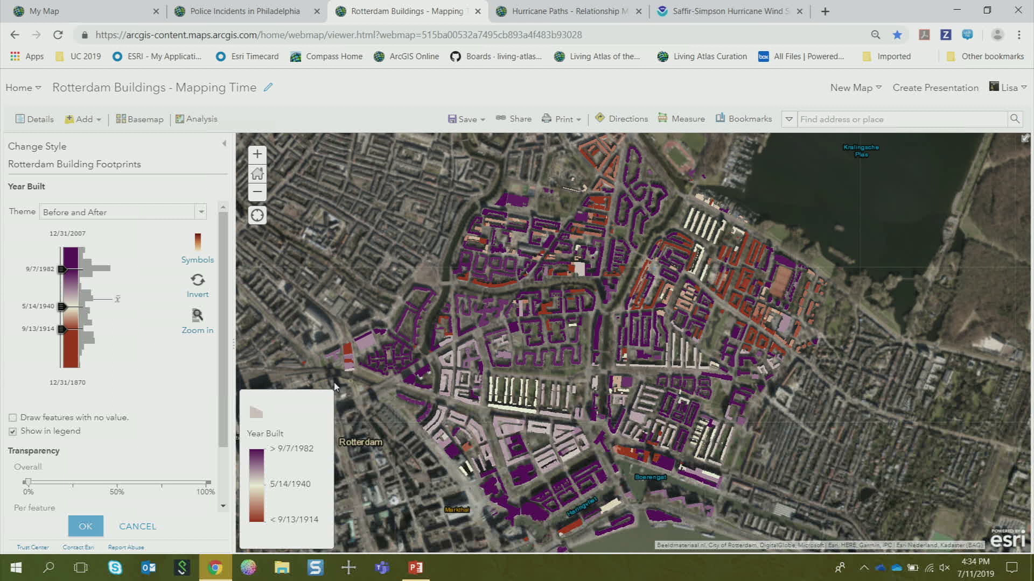
{"action": "left_click", "coordinate": [145, 121]}
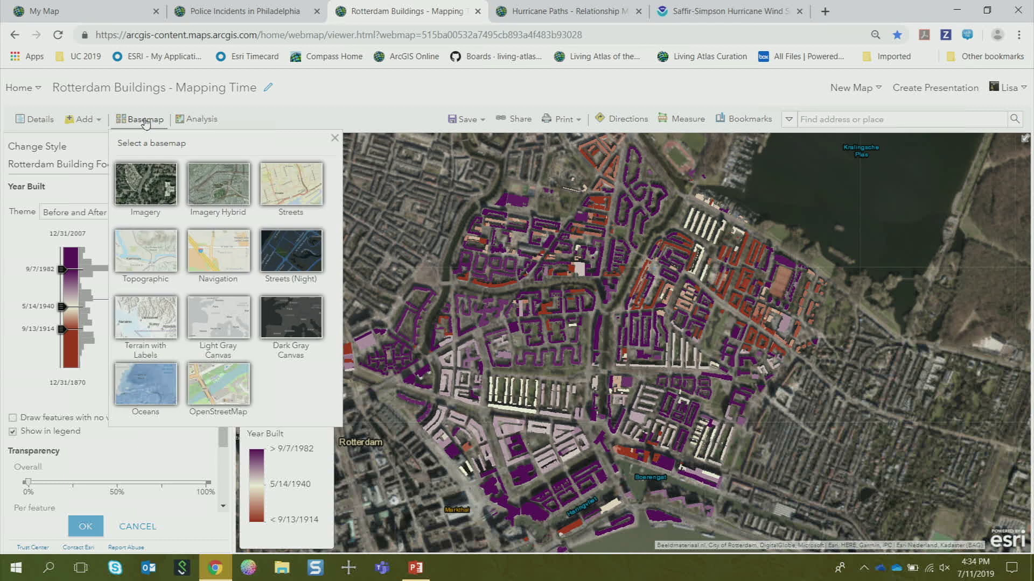
{"action": "left_click", "coordinate": [201, 334]}
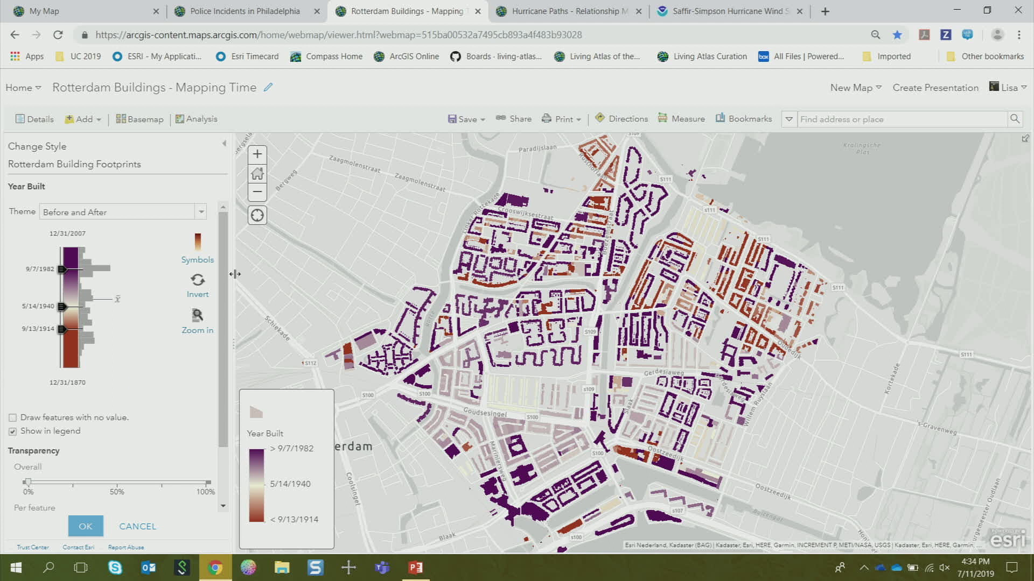
In the Hurricane Paths - Relationship Mapping map, style the Hurricane paths layer by Max Wind Speed (kn) using Counts and Amounts (Color)
{"action": "left_click", "coordinate": [579, 11]}
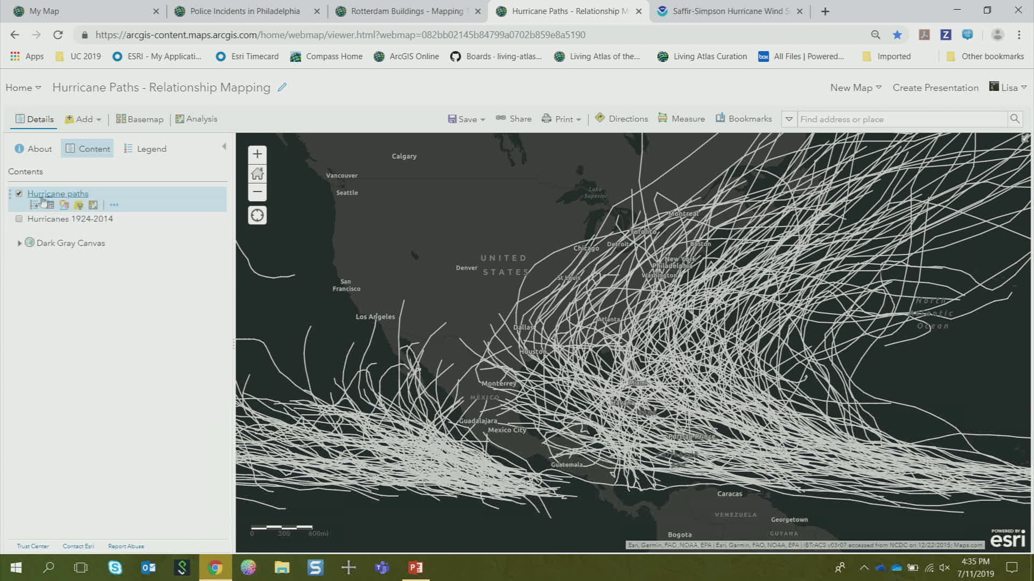
{"action": "left_click", "coordinate": [61, 195]}
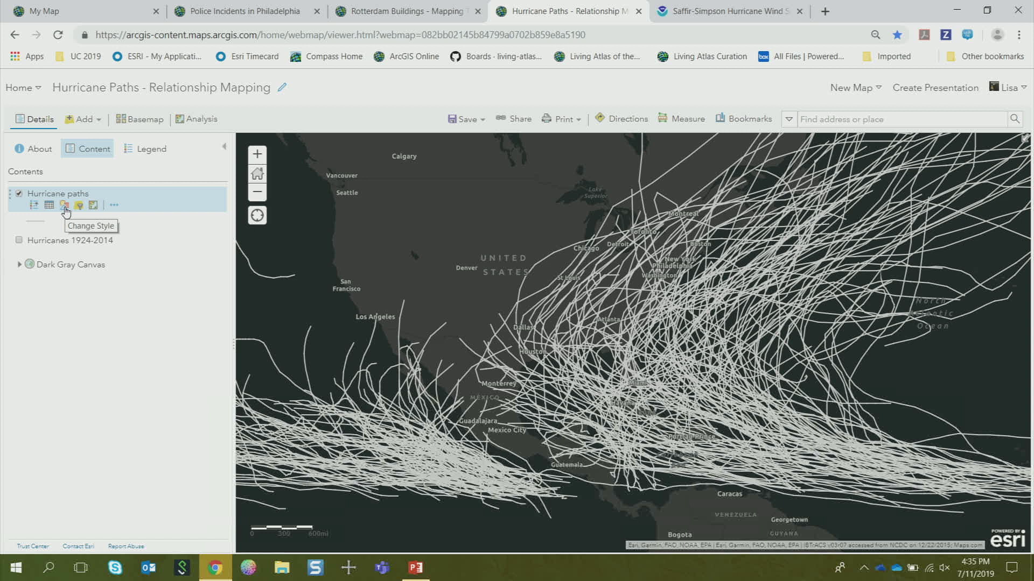
{"action": "left_click", "coordinate": [65, 207]}
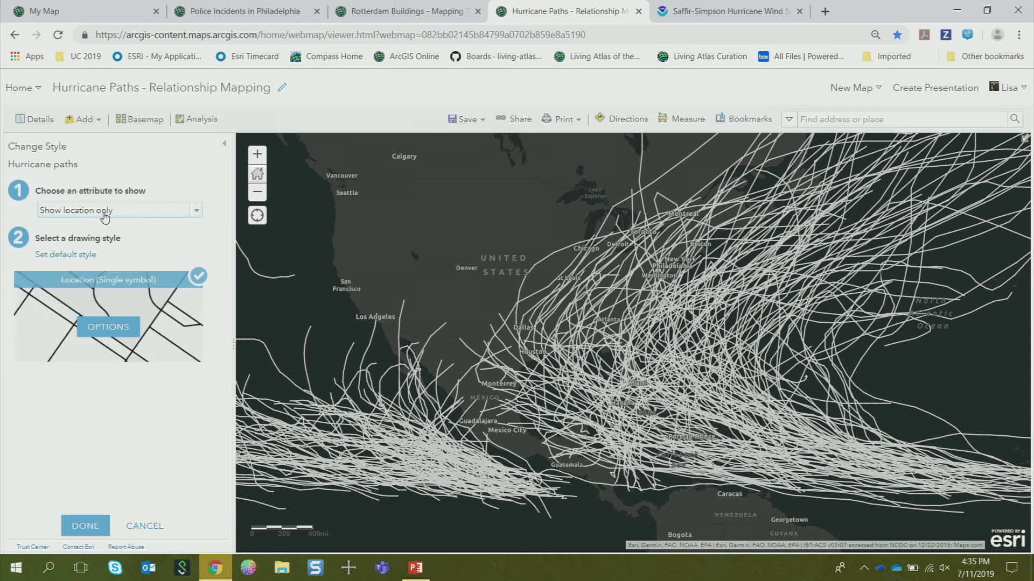
{"action": "left_click", "coordinate": [105, 213]}
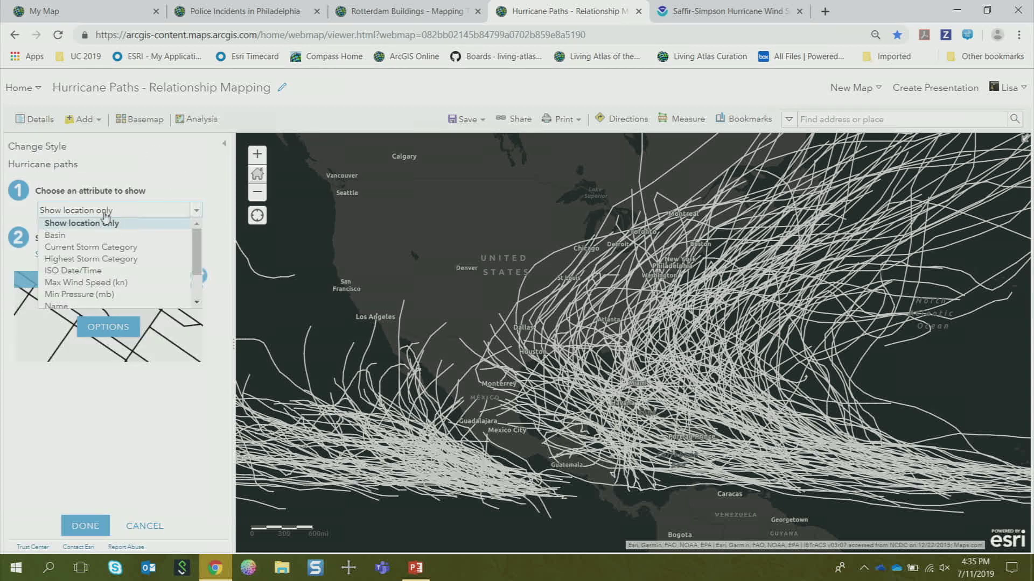
{"action": "left_click", "coordinate": [125, 284]}
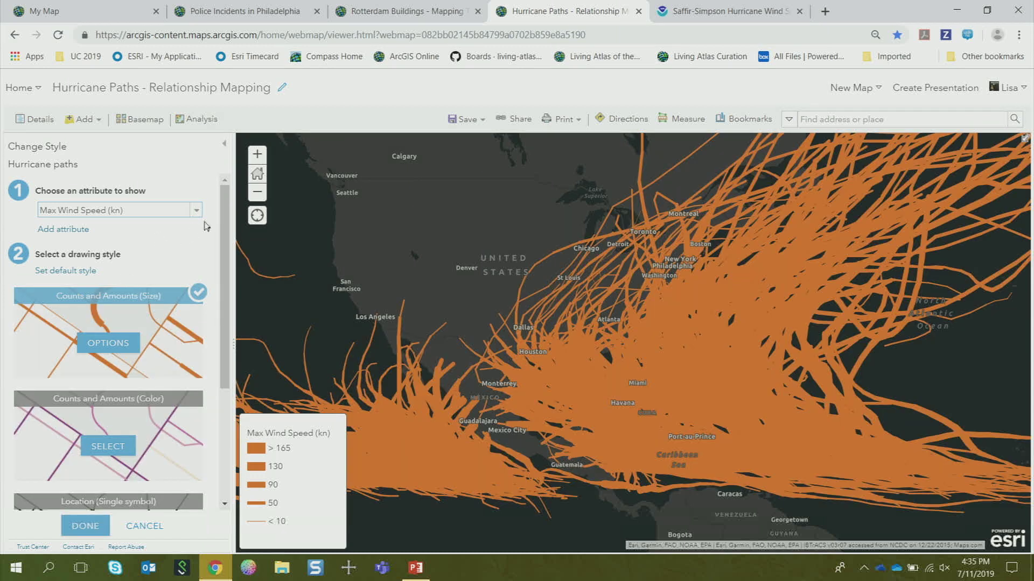
{"action": "left_click_drag", "start_coordinate": [224, 214], "coordinate": [226, 227]}
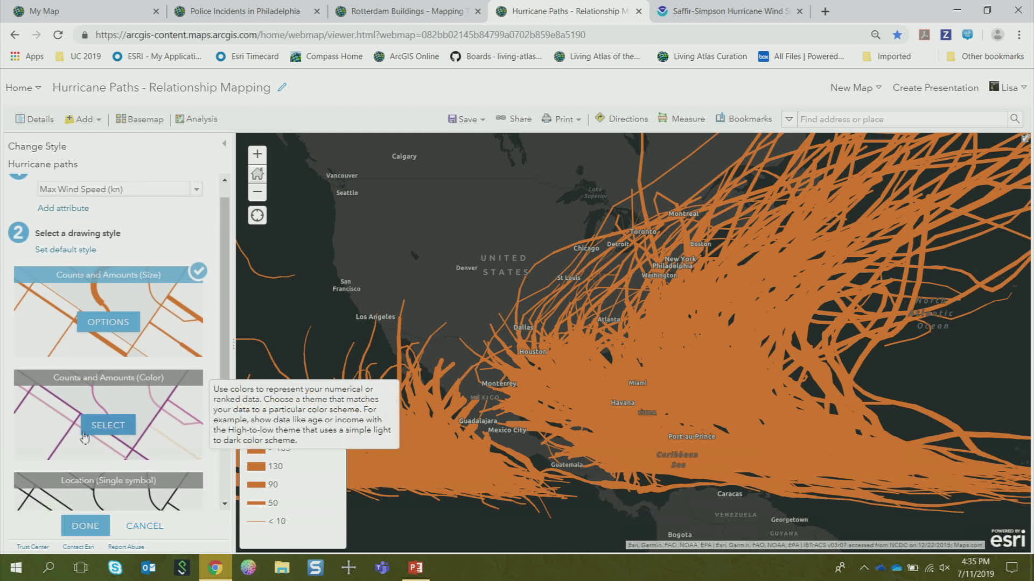
{"action": "left_click", "coordinate": [105, 430]}
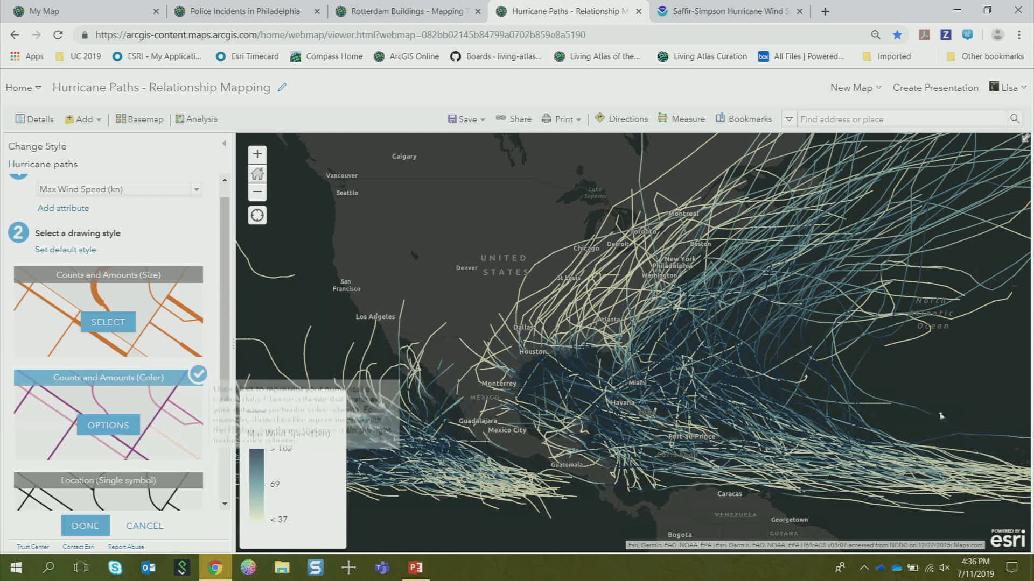
Apply the green-to-gray color ramp to the Max Wind Speed (kn) line symbols and accept the style options
{"action": "left_click", "coordinate": [108, 424]}
{"action": "left_click", "coordinate": [198, 260]}
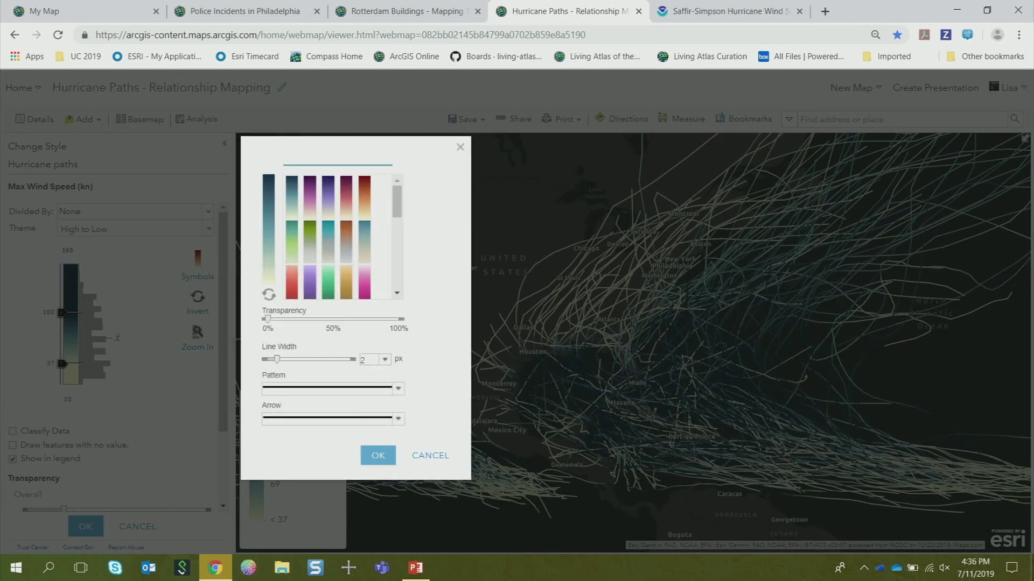
{"action": "left_click", "coordinate": [309, 251]}
{"action": "left_click", "coordinate": [378, 455]}
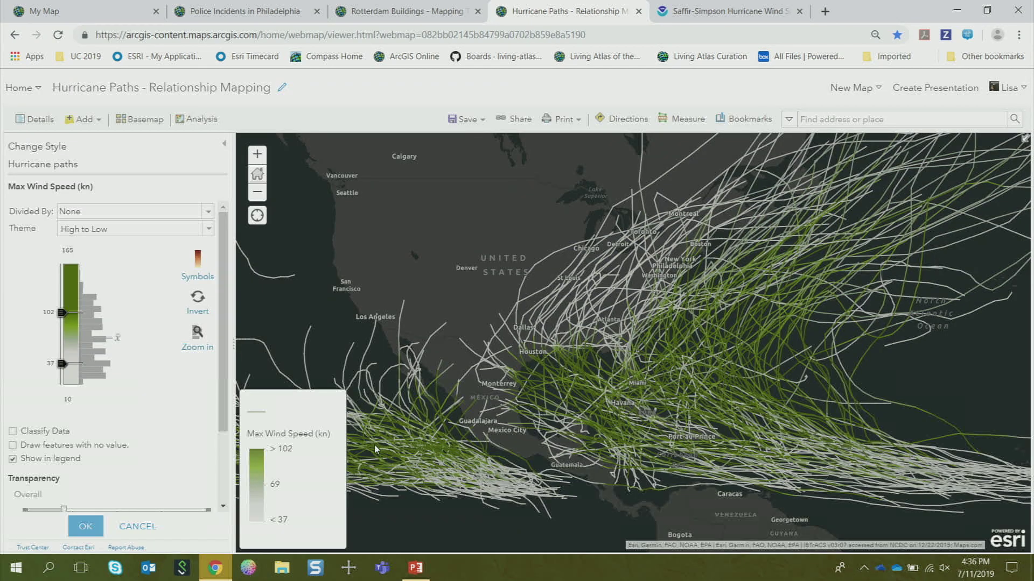
{"action": "left_click", "coordinate": [86, 526]}
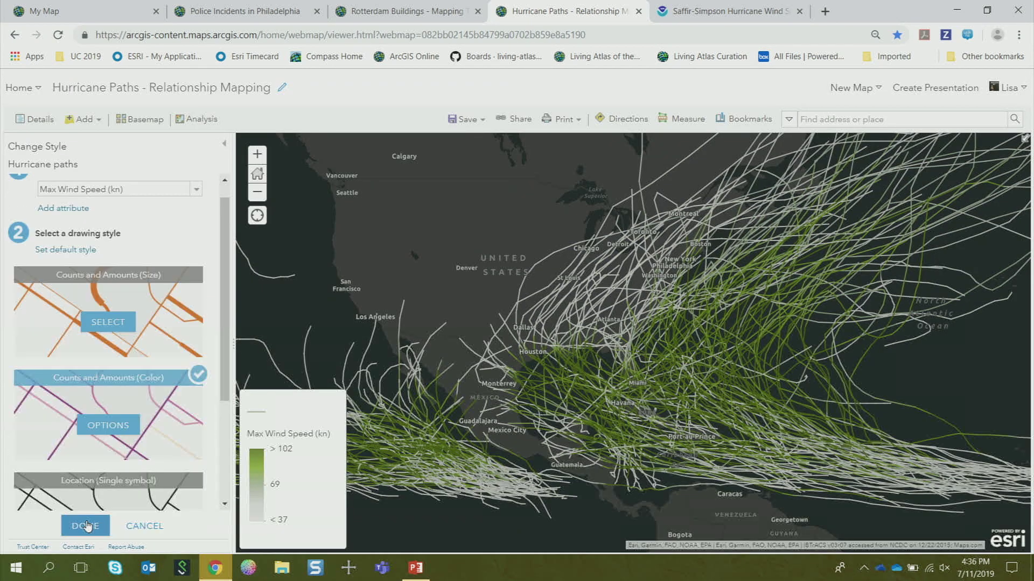
Style the hurricane paths by Min Pressure (mb) using Counts and Amounts (Color)
{"action": "scroll", "coordinate": [172, 267], "scroll_direction": "up", "scroll_amount": 1}
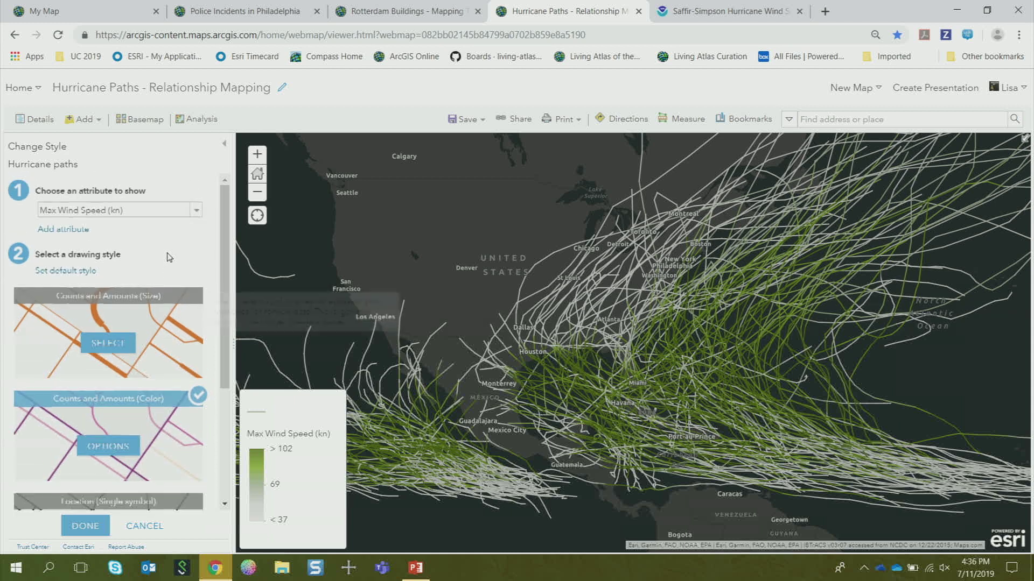
{"action": "left_click", "coordinate": [137, 214]}
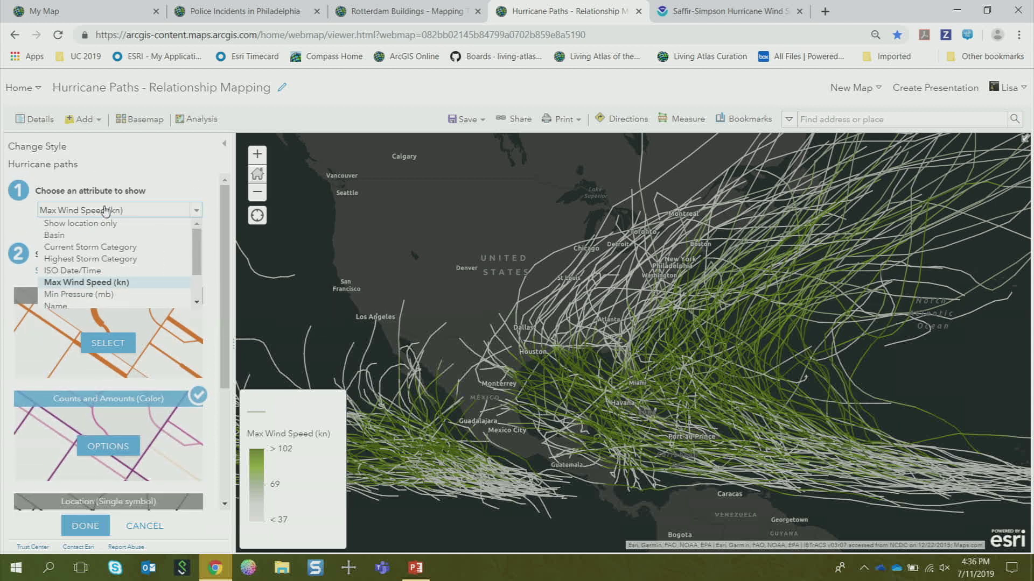
{"action": "left_click", "coordinate": [107, 294]}
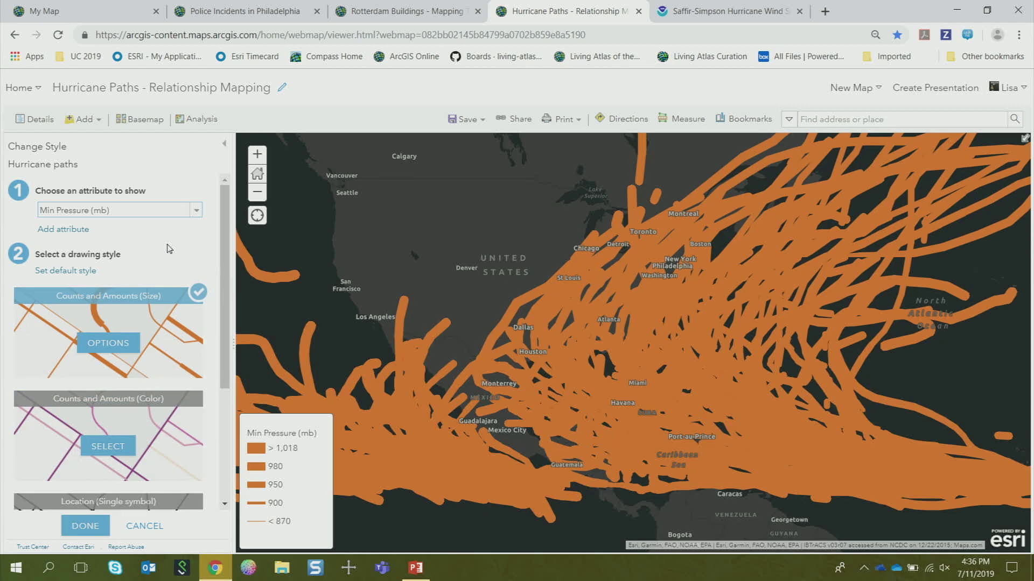
{"action": "left_click", "coordinate": [105, 448]}
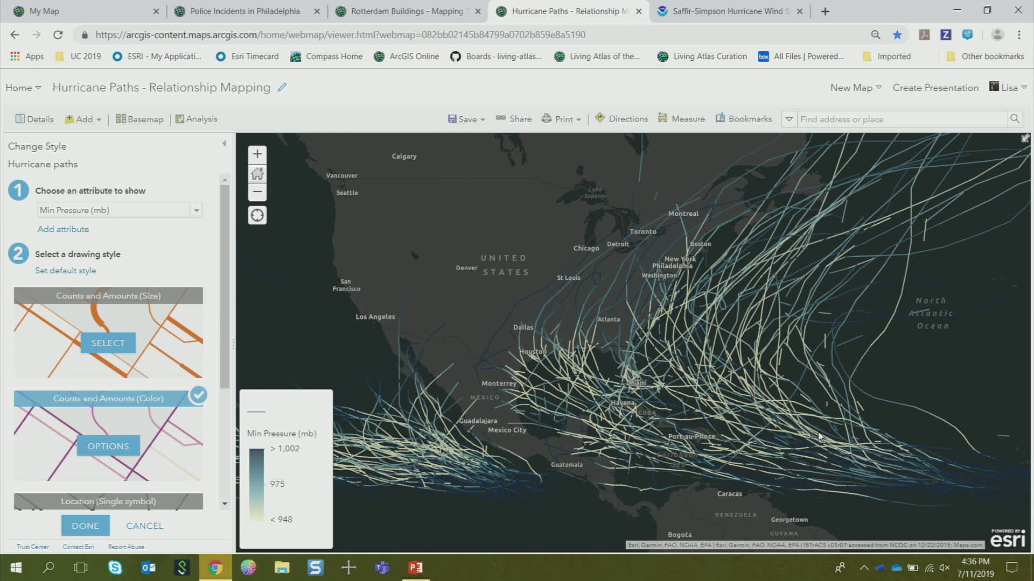
Style the hurricane paths by Max Wind Speed (kn) and Min Pressure (mb) together using the Relationship drawing style
{"action": "left_click", "coordinate": [136, 214]}
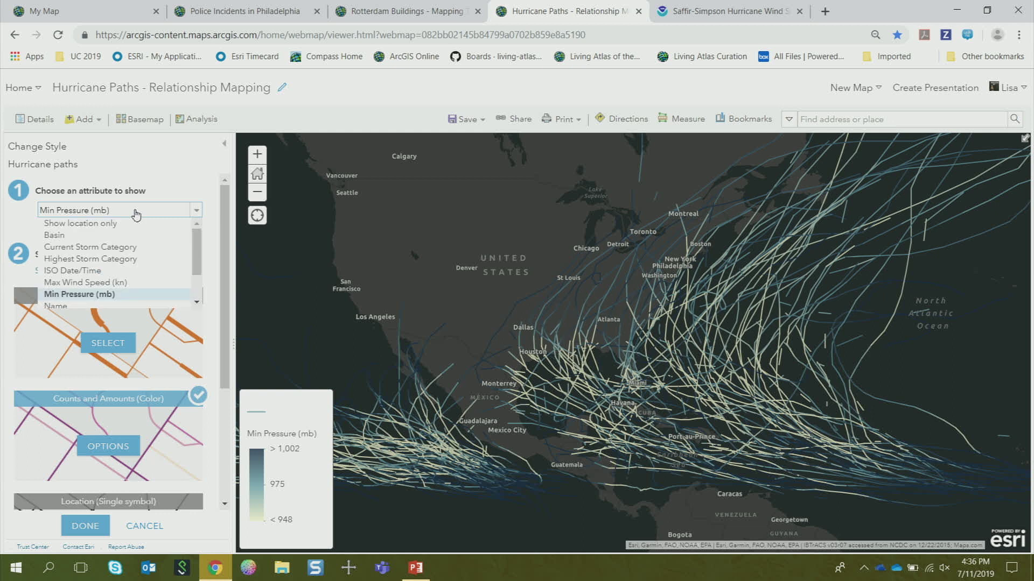
{"action": "left_click", "coordinate": [129, 281]}
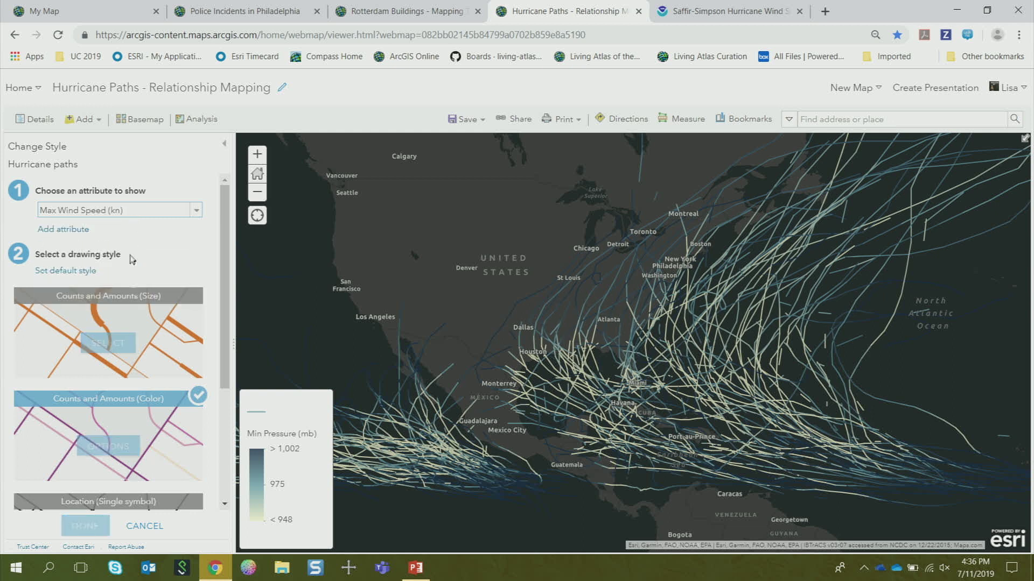
{"action": "left_click", "coordinate": [63, 230]}
{"action": "scroll", "coordinate": [119, 269], "scroll_direction": "down", "scroll_amount": 1}
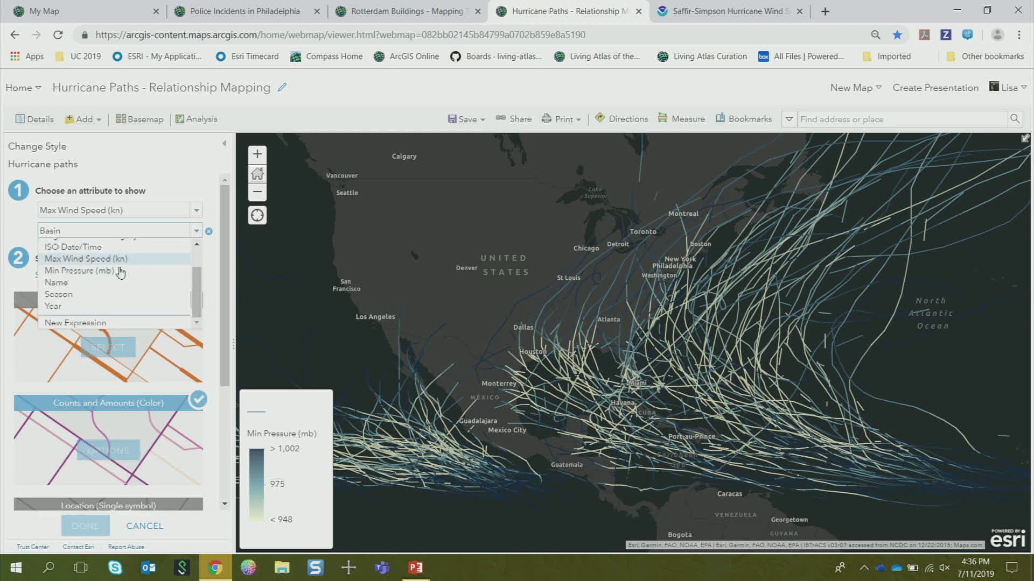
{"action": "left_click", "coordinate": [121, 273]}
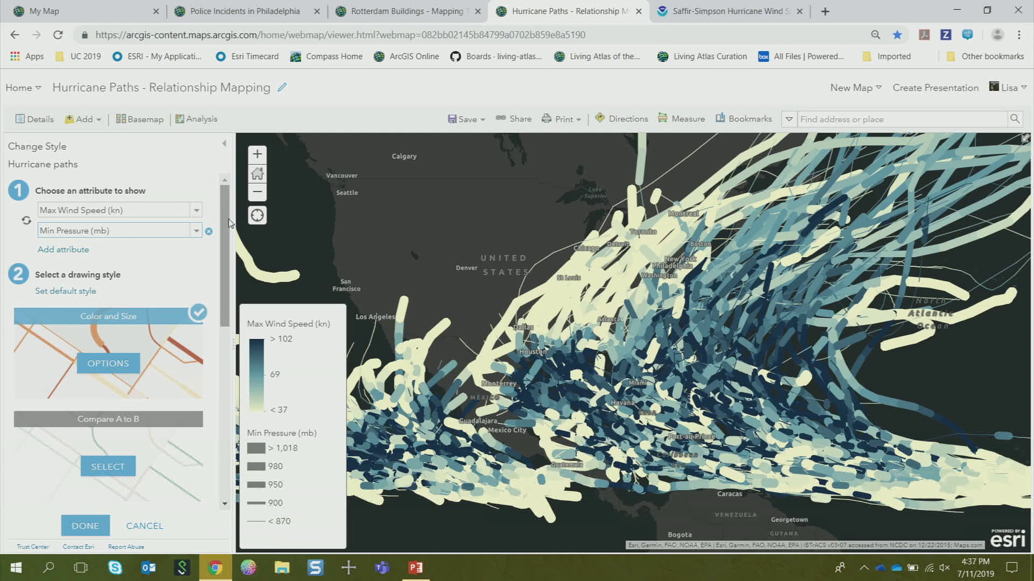
{"action": "scroll", "coordinate": [204, 388], "scroll_direction": "down", "scroll_amount": 10}
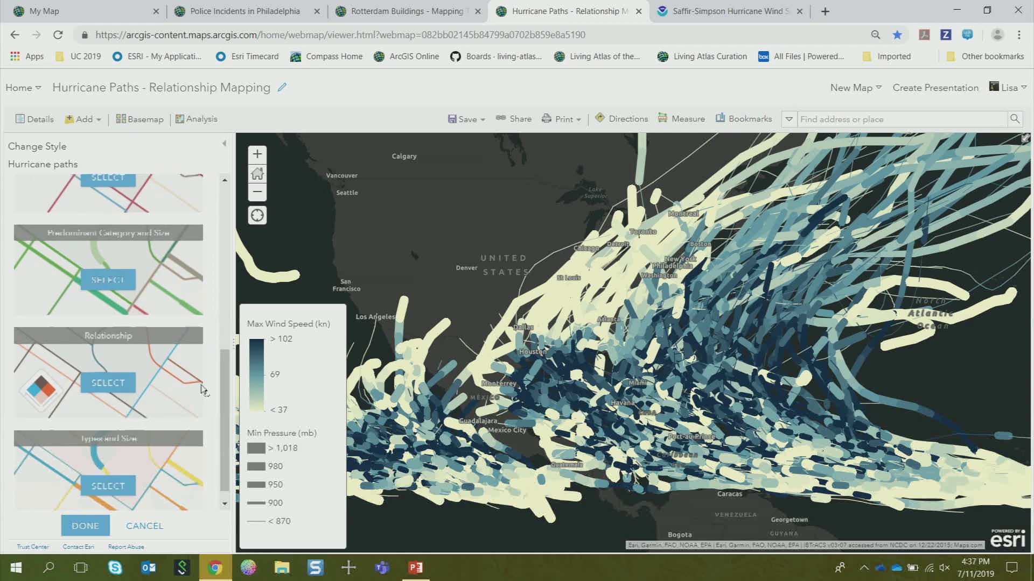
{"action": "left_click", "coordinate": [110, 383]}
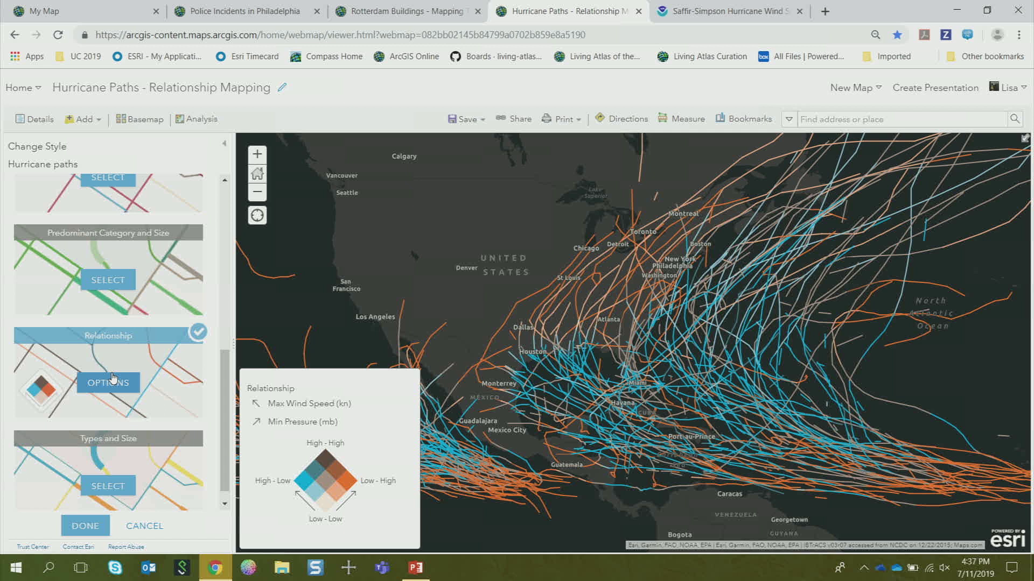
Set the relationship focus to High values / Low values with a 3 x 3 grid size
{"action": "left_click", "coordinate": [113, 380]}
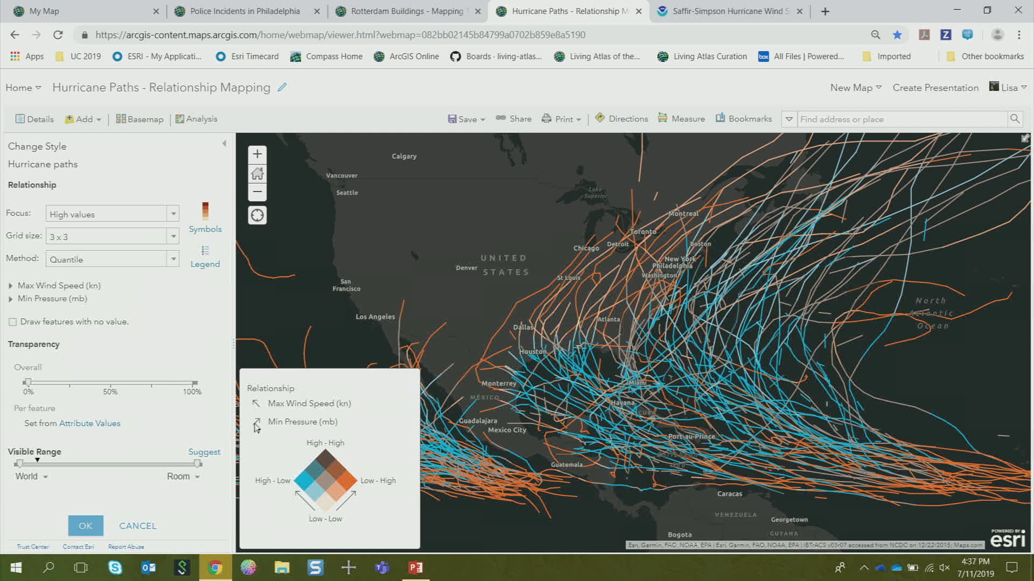
{"action": "left_click", "coordinate": [99, 214]}
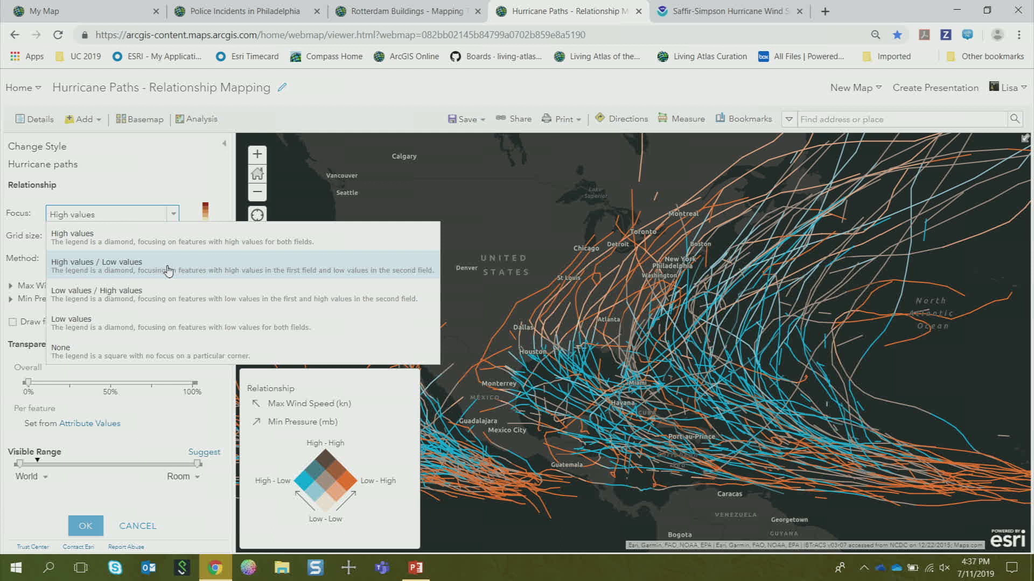
{"action": "left_click", "coordinate": [89, 268]}
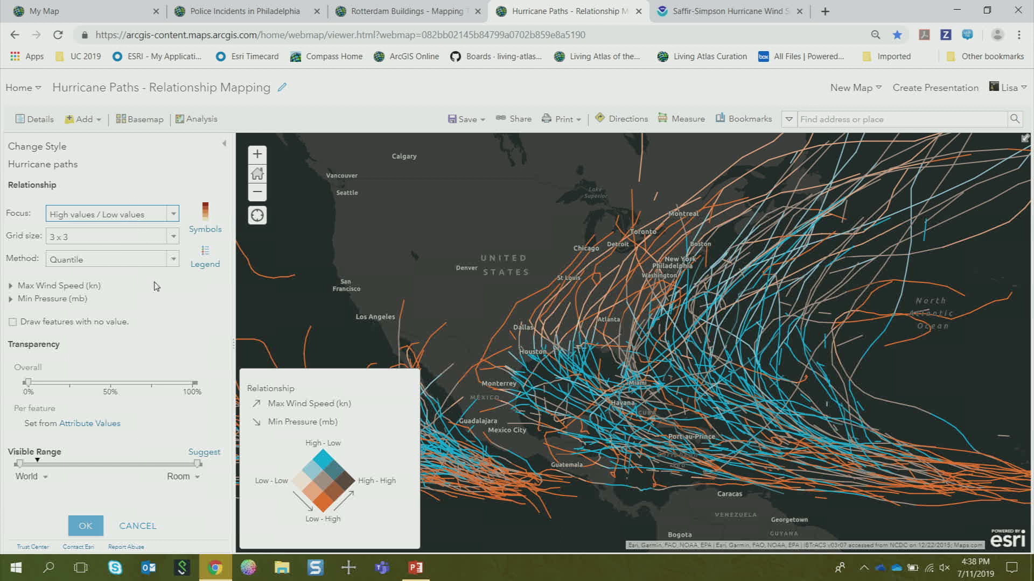
{"action": "left_click", "coordinate": [159, 238]}
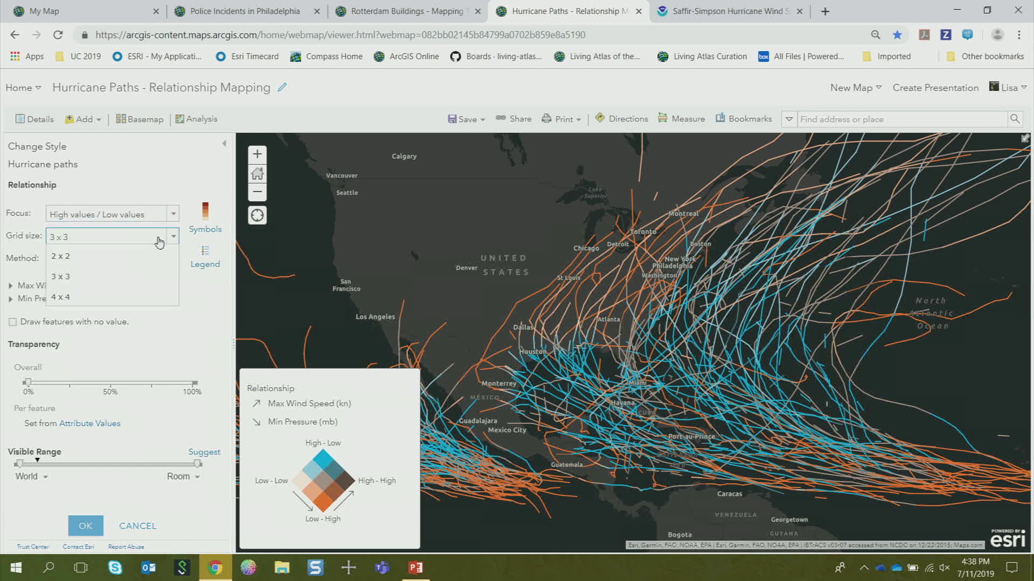
{"action": "left_click", "coordinate": [119, 282]}
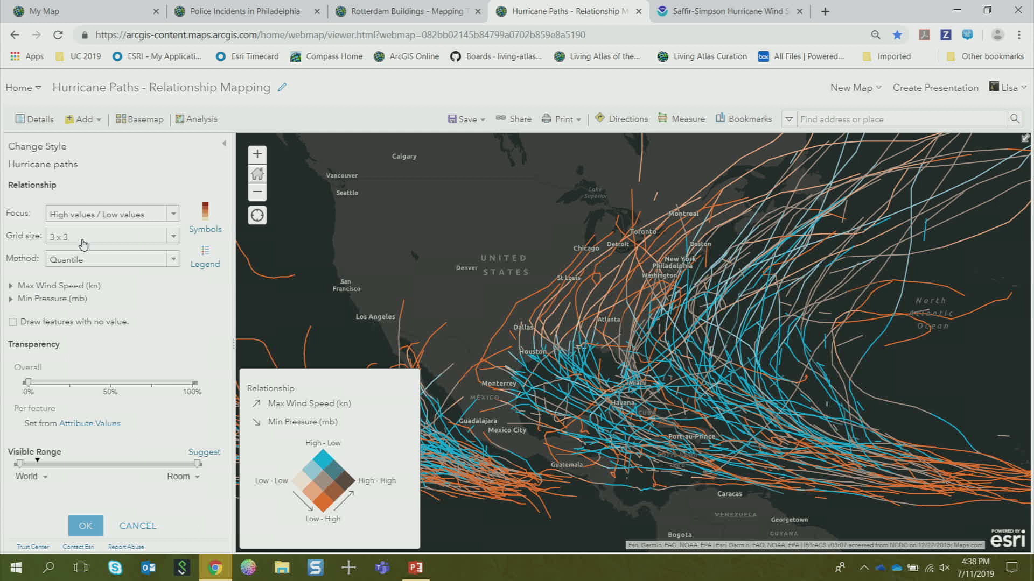
Using the Saffir-Simpson Hurricane Wind Scale page as reference, set the Max Wind Speed (kn) class breaks to 96 and 64
{"action": "left_click", "coordinate": [703, 13]}
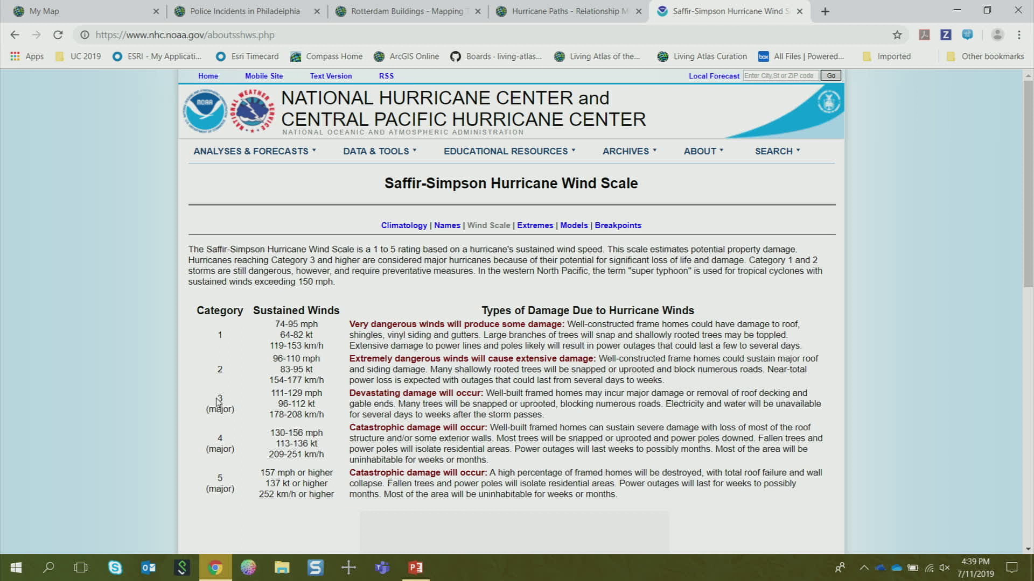
{"action": "left_click", "coordinate": [540, 11]}
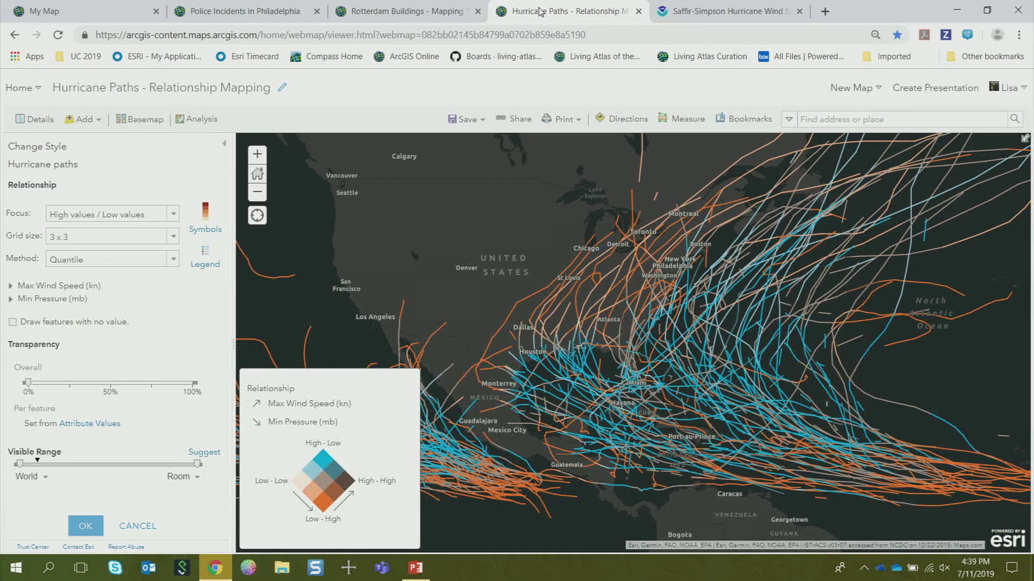
{"action": "left_click", "coordinate": [29, 288]}
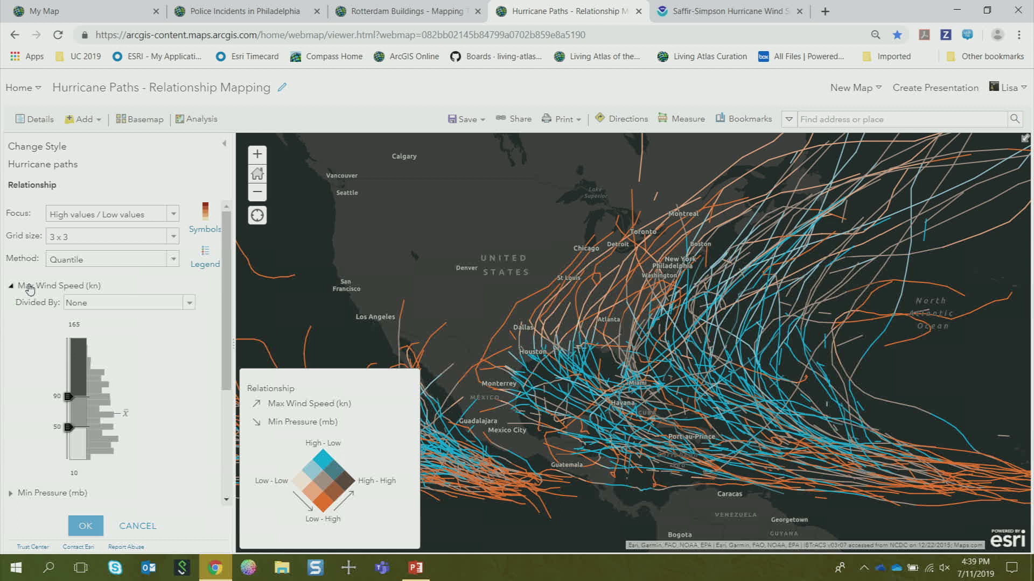
{"action": "left_click", "coordinate": [61, 401]}
{"action": "type", "text": "96"}
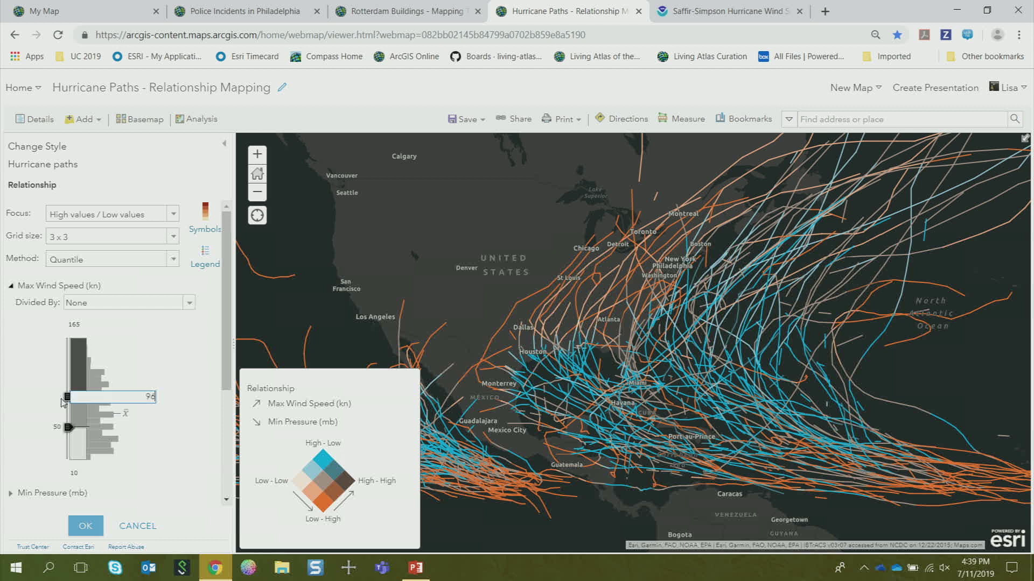
{"action": "key", "text": "Return"}
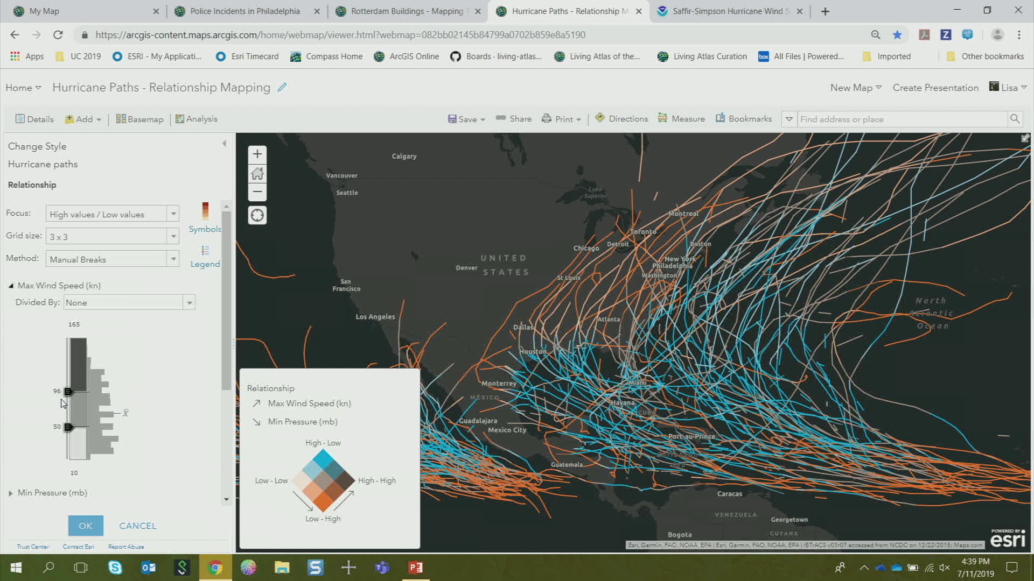
{"action": "left_click", "coordinate": [57, 428]}
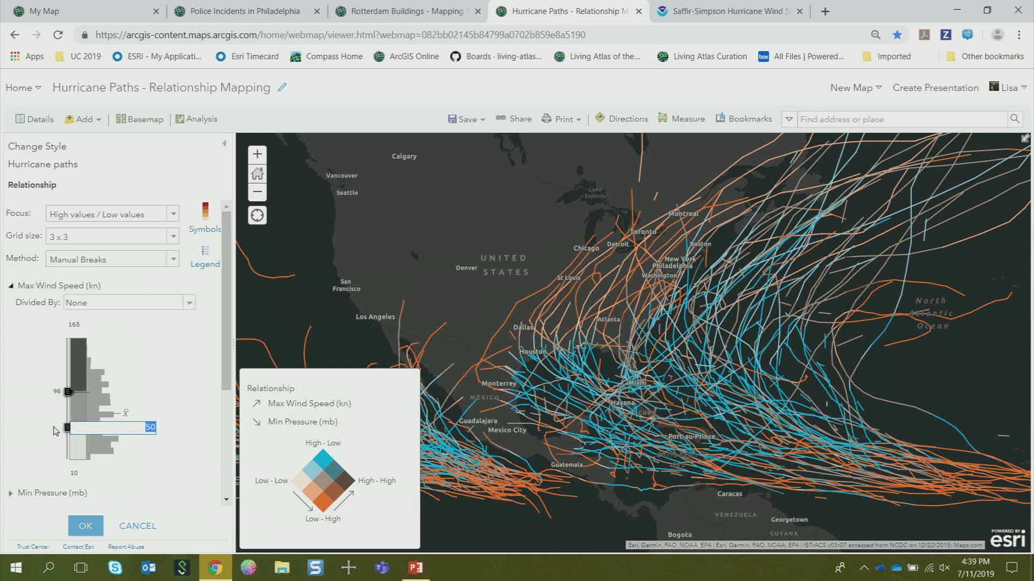
{"action": "type", "text": "64"}
{"action": "key", "text": "Return"}
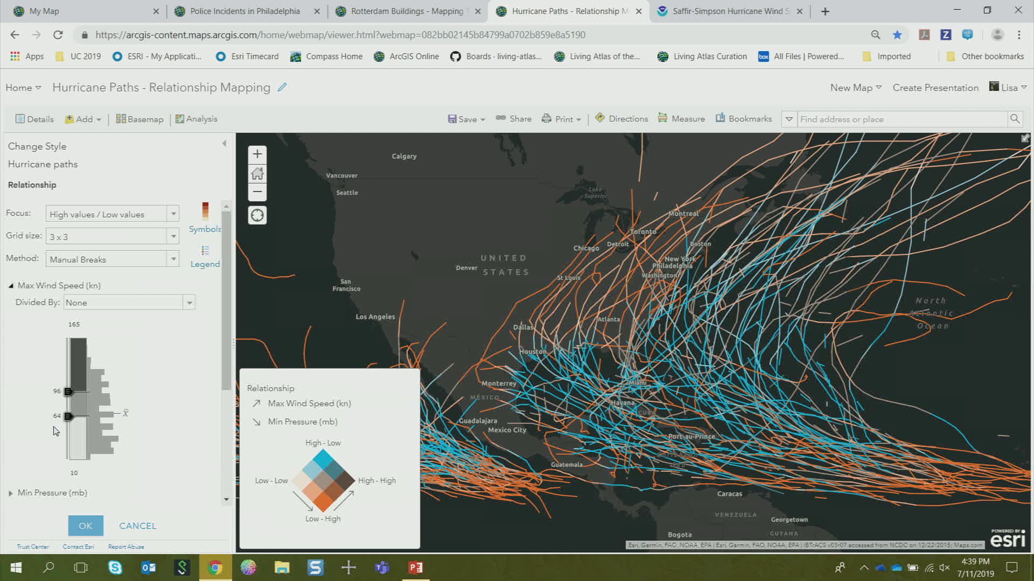
{"action": "left_click", "coordinate": [11, 287]}
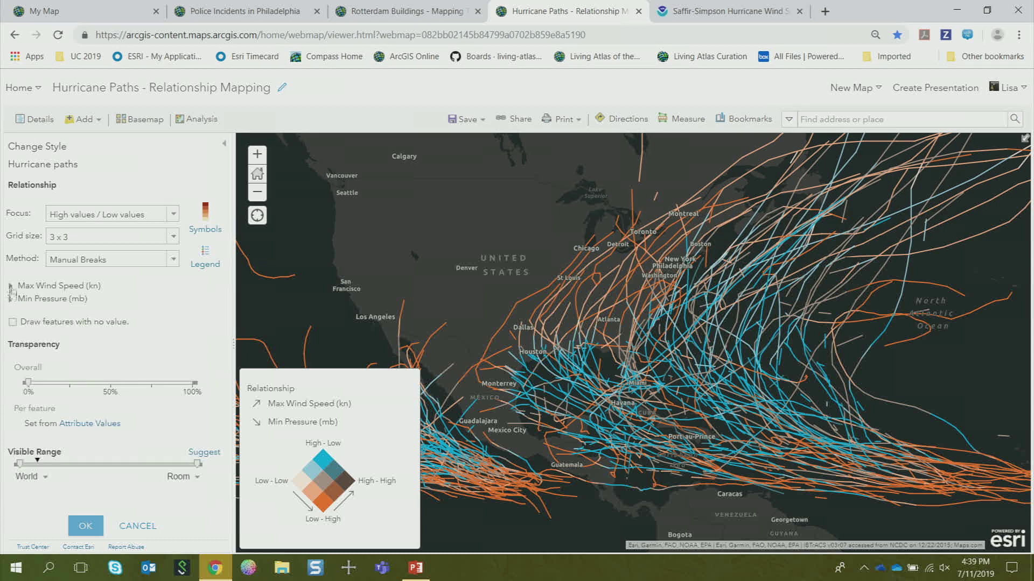
Set the Min Pressure (mb) class breaks to 980 and 950
{"action": "left_click", "coordinate": [11, 299]}
{"action": "left_click", "coordinate": [54, 370]}
{"action": "type", "text": "980"}
{"action": "key", "text": "Return"}
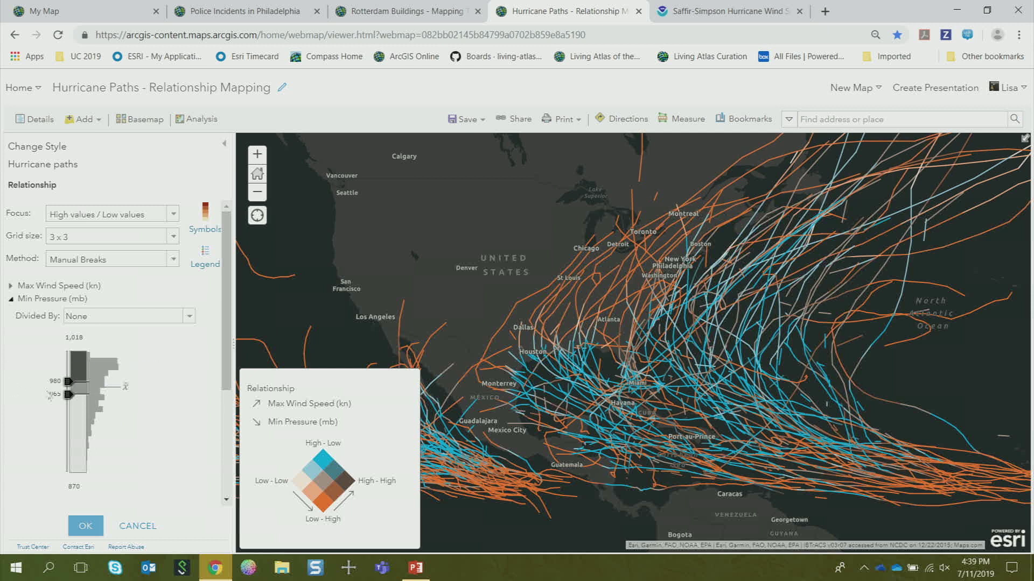
{"action": "left_click", "coordinate": [54, 394]}
{"action": "type", "text": "950"}
{"action": "key", "text": "Return"}
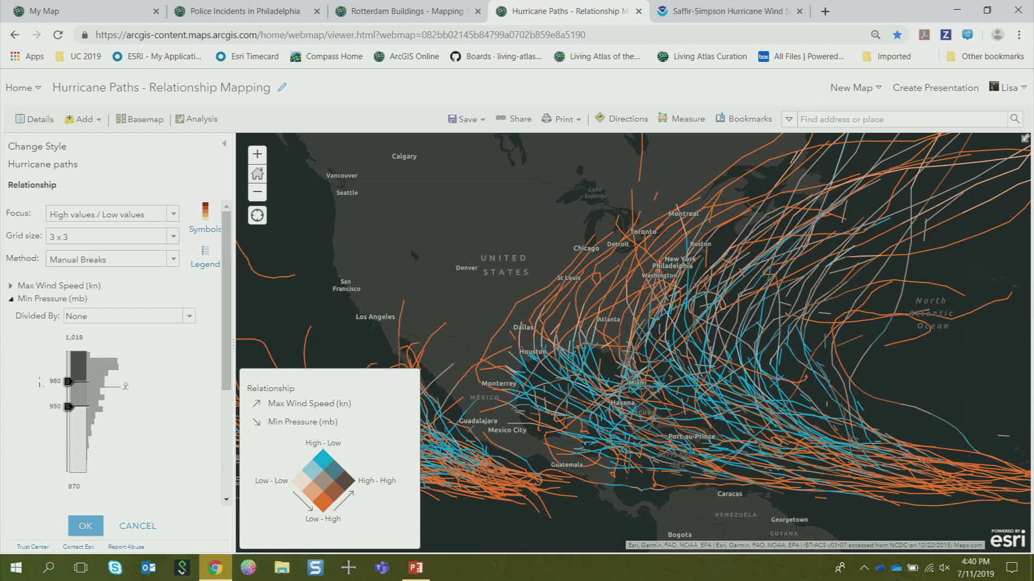
{"action": "left_click", "coordinate": [11, 300]}
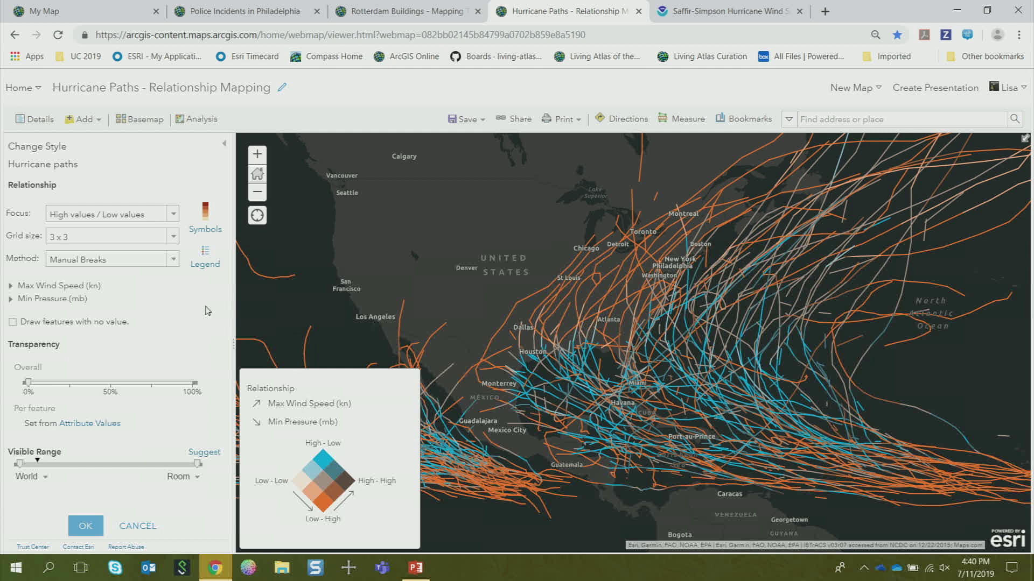
Relabel the High - Low legend class as "Category 3 or higher - strong hurricane"
{"action": "left_click", "coordinate": [205, 264]}
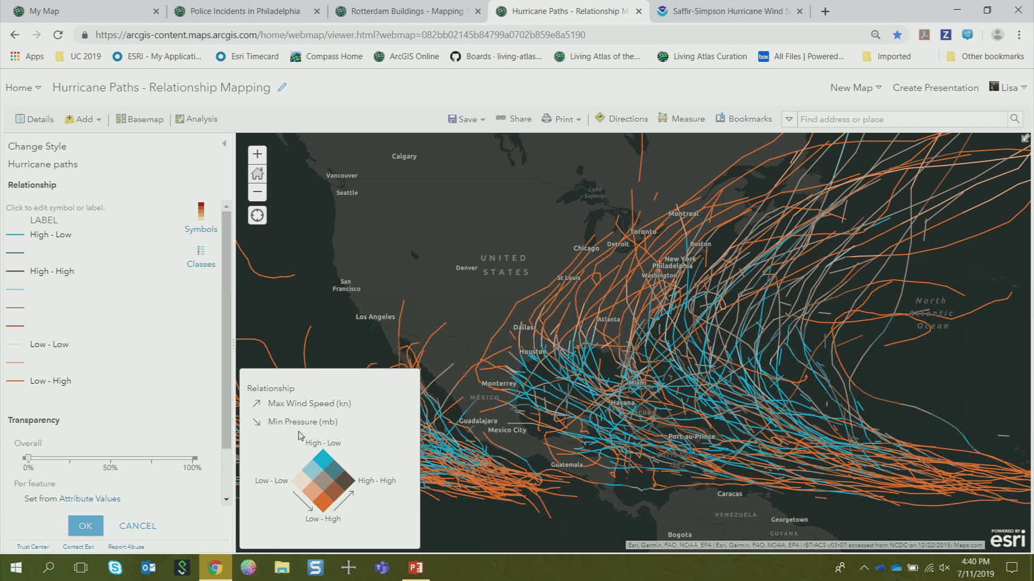
{"action": "left_click", "coordinate": [49, 235]}
{"action": "left_click_drag", "start_coordinate": [87, 237], "coordinate": [14, 242]}
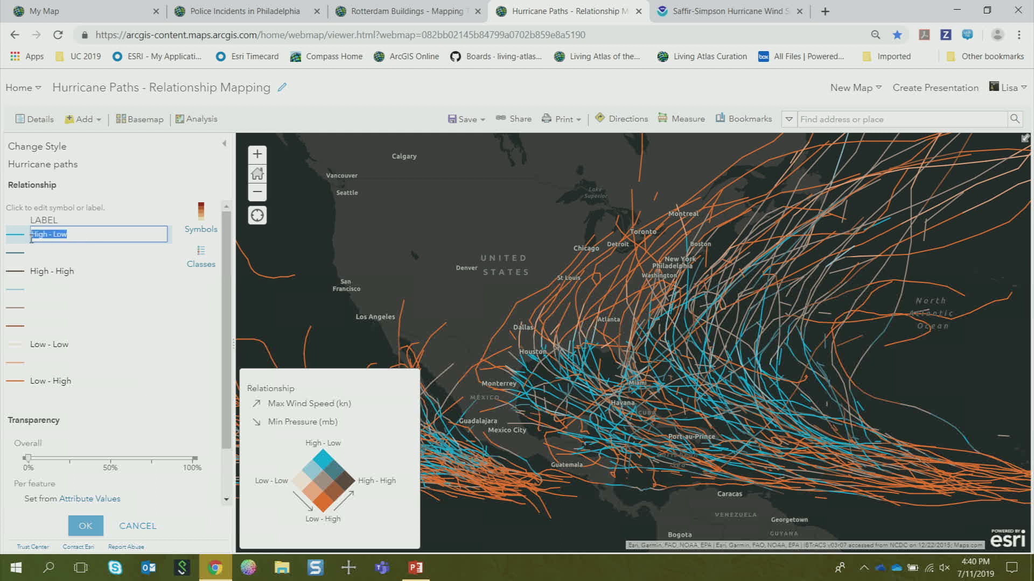
{"action": "type", "text": "Category 3 or higher - strong hurricane"}
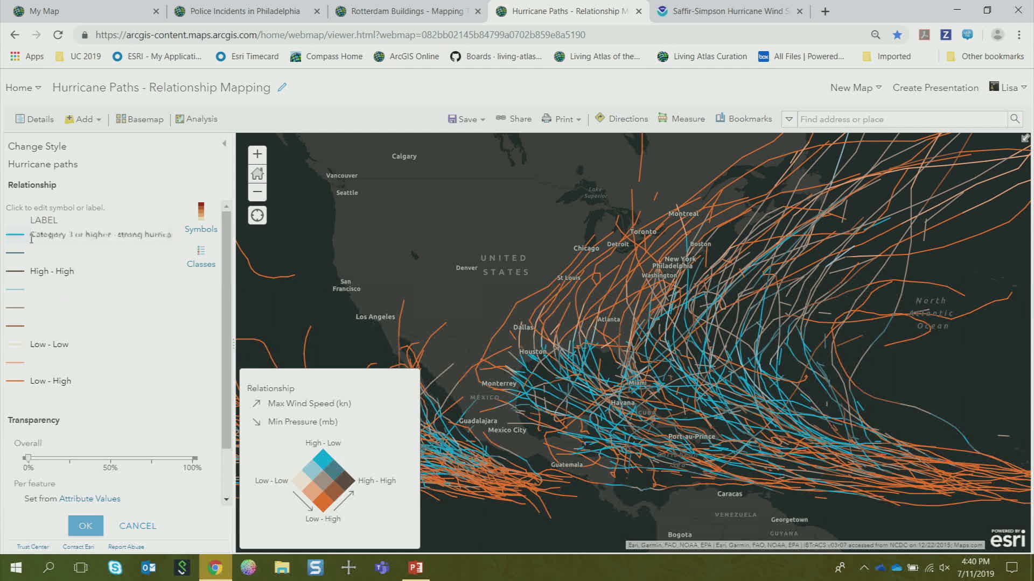
{"action": "key", "text": "Return"}
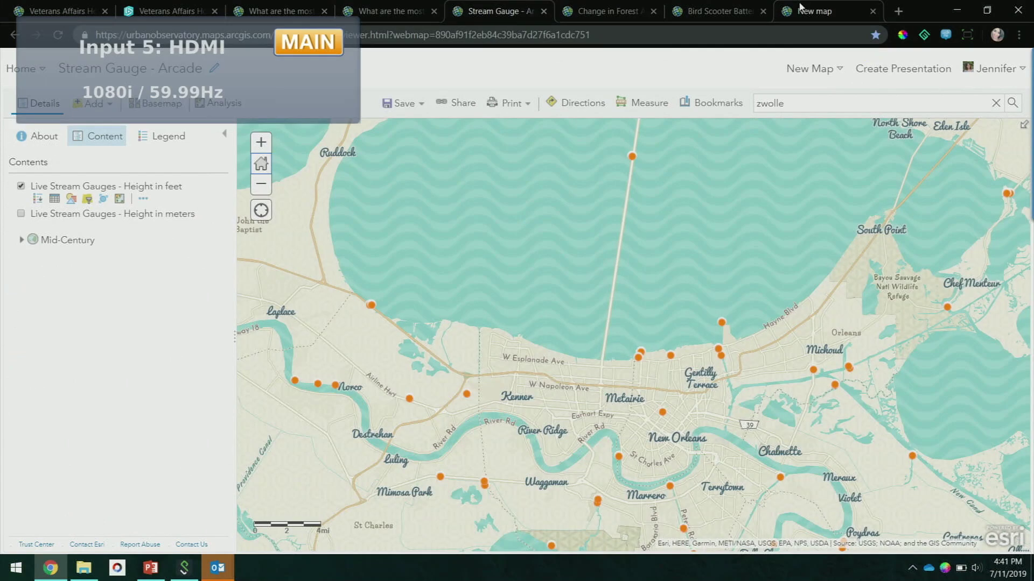
In the Stream Gauge - Arcade map, inspect the Lake Pontchartrain at West End gauge's pop-up and, after searching for berlin, the Berlin-Ploetzensee Op gauge's
{"action": "left_click", "coordinate": [638, 358]}
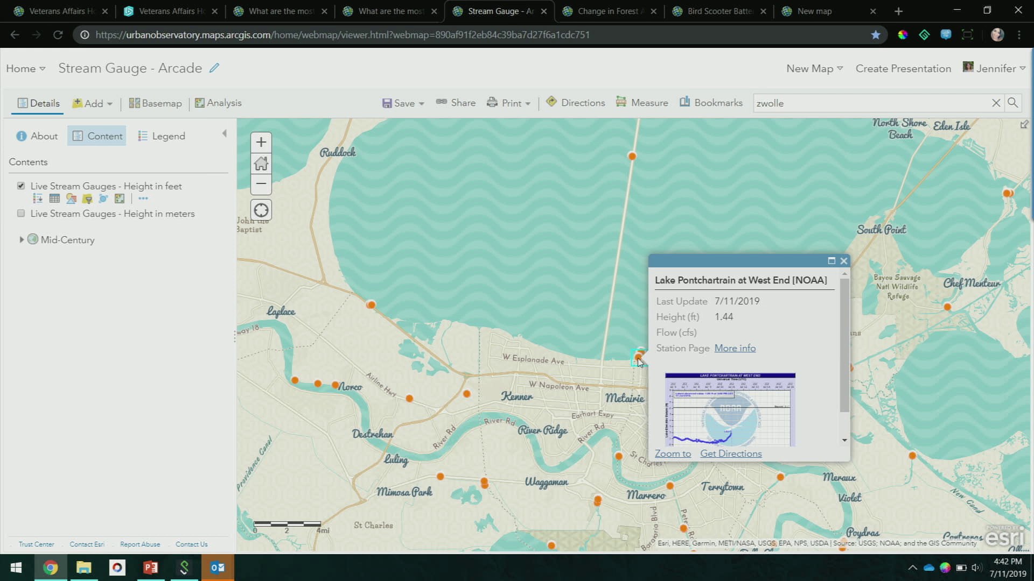
{"action": "left_click", "coordinate": [587, 11]}
{"action": "left_click", "coordinate": [489, 11]}
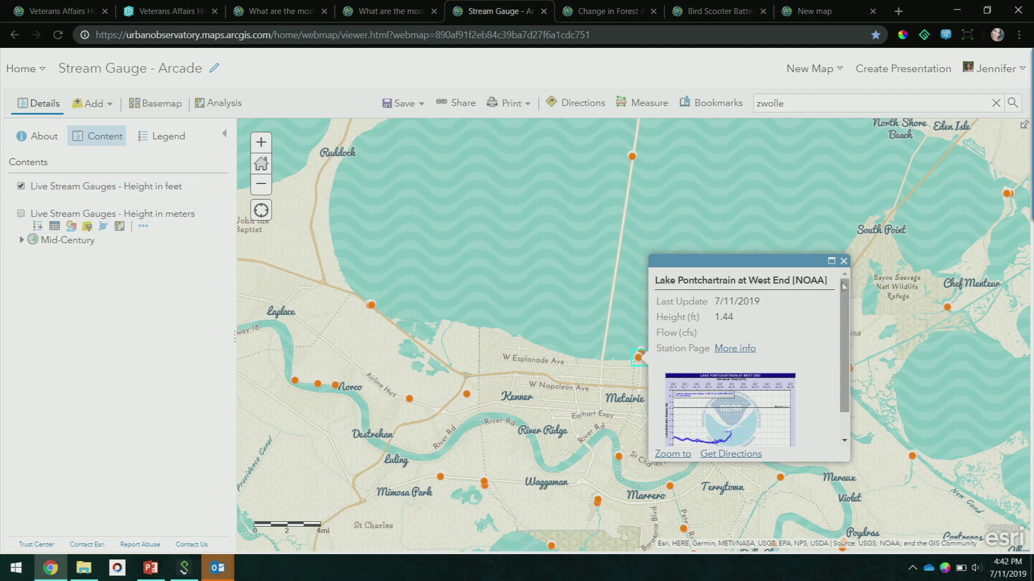
{"action": "left_click", "coordinate": [843, 261]}
{"action": "type", "text": "berlin"}
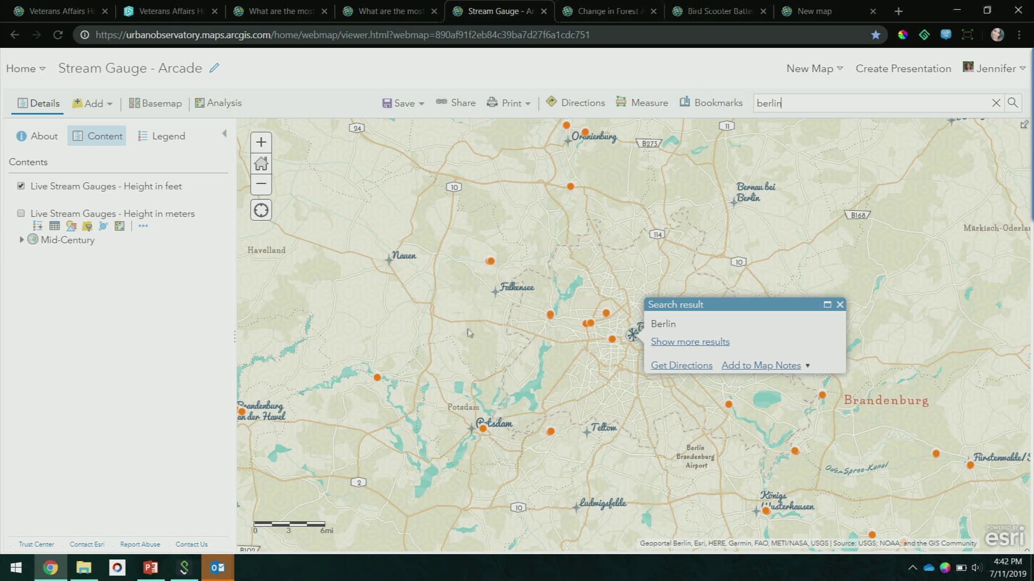
{"action": "left_click", "coordinate": [606, 314]}
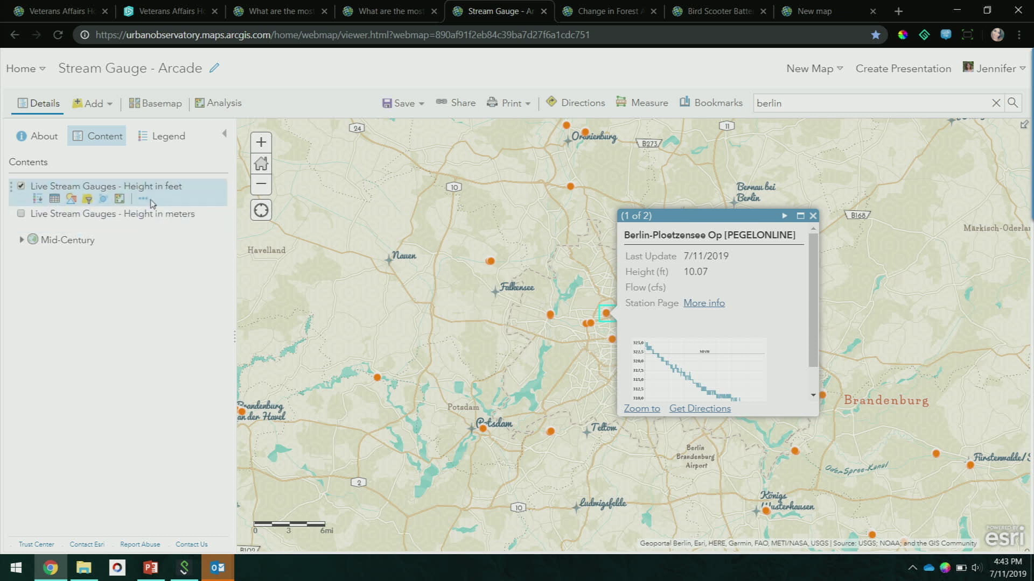
Add a pop-up attribute expression to the Live Stream Gauges - Height in feet layer and title it "Height (m)"
{"action": "left_click", "coordinate": [142, 201]}
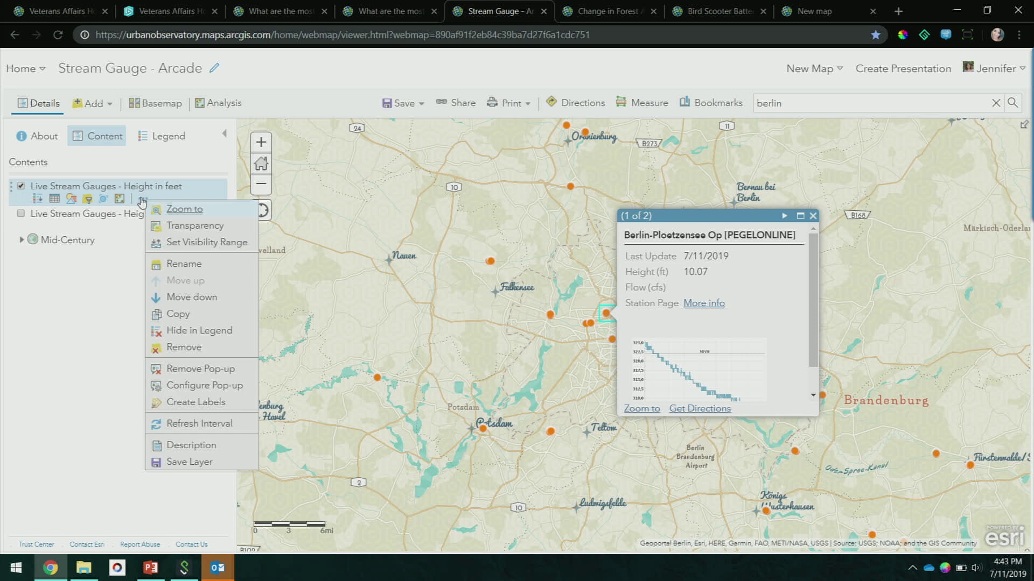
{"action": "left_click", "coordinate": [175, 386]}
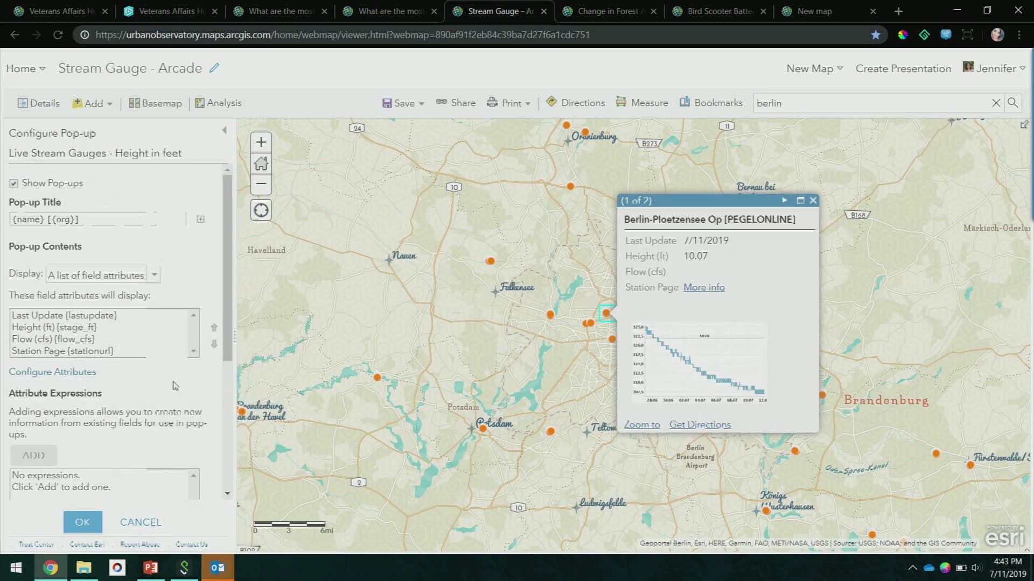
{"action": "left_click", "coordinate": [43, 457]}
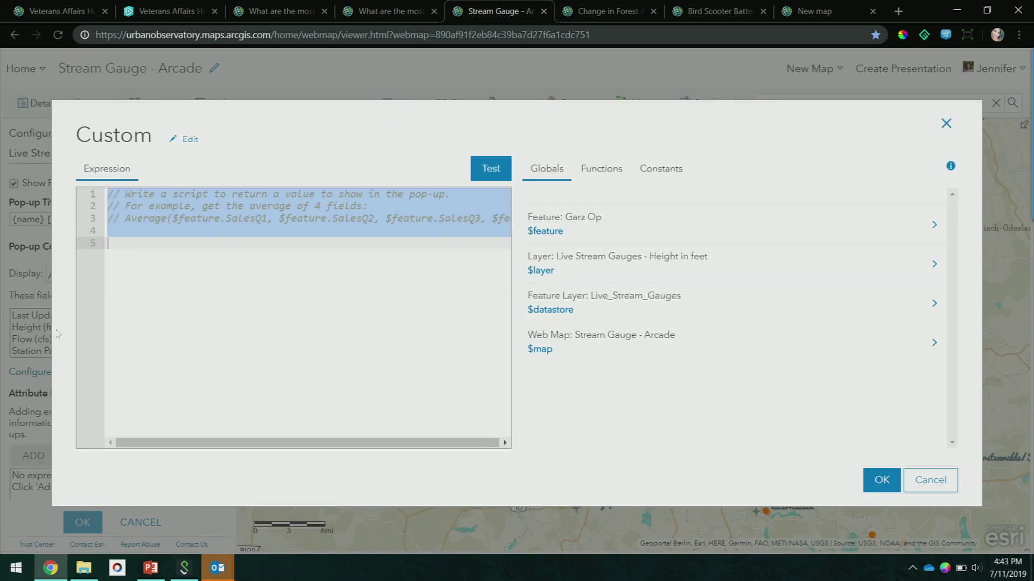
{"action": "left_click", "coordinate": [198, 291]}
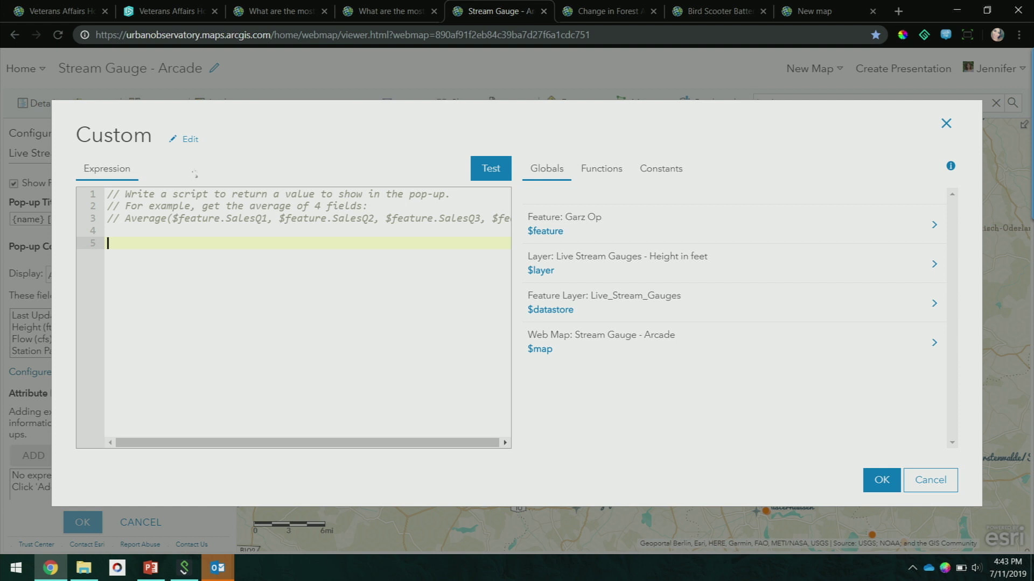
{"action": "left_click", "coordinate": [189, 139]}
{"action": "left_click_drag", "start_coordinate": [116, 138], "coordinate": [61, 143]}
{"action": "key", "text": "BackSpace"}
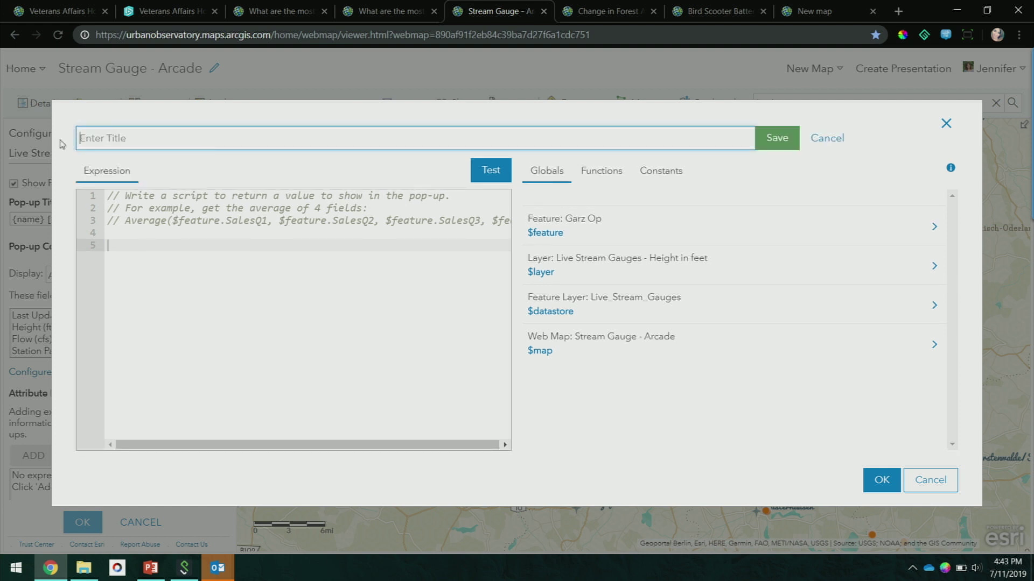
{"action": "type", "text": "Height (m)"}
{"action": "left_click", "coordinate": [767, 141]}
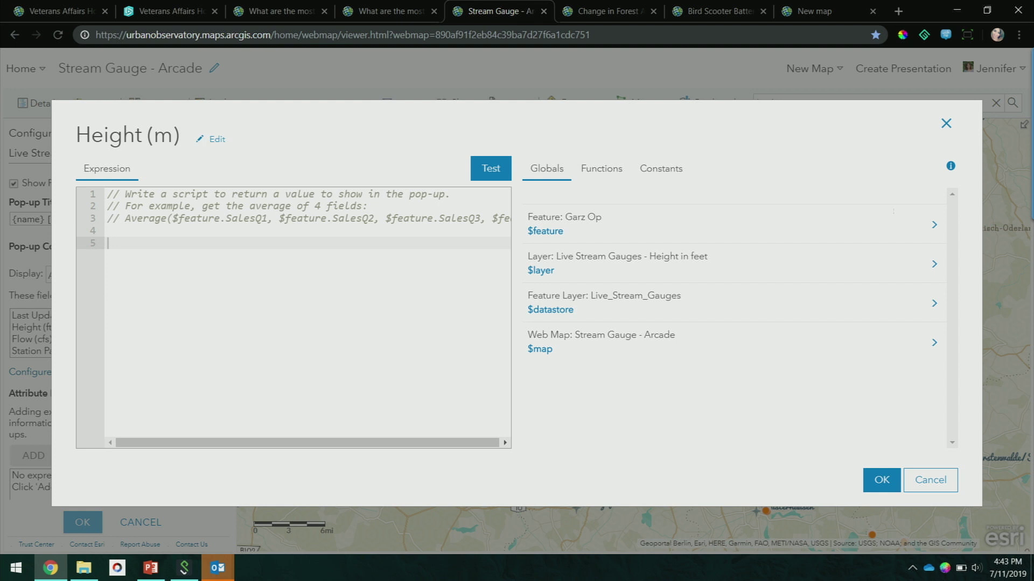
Insert the Height (ft) field, $feature["stage_ft"], into the expression and test it
{"action": "left_click", "coordinate": [933, 226]}
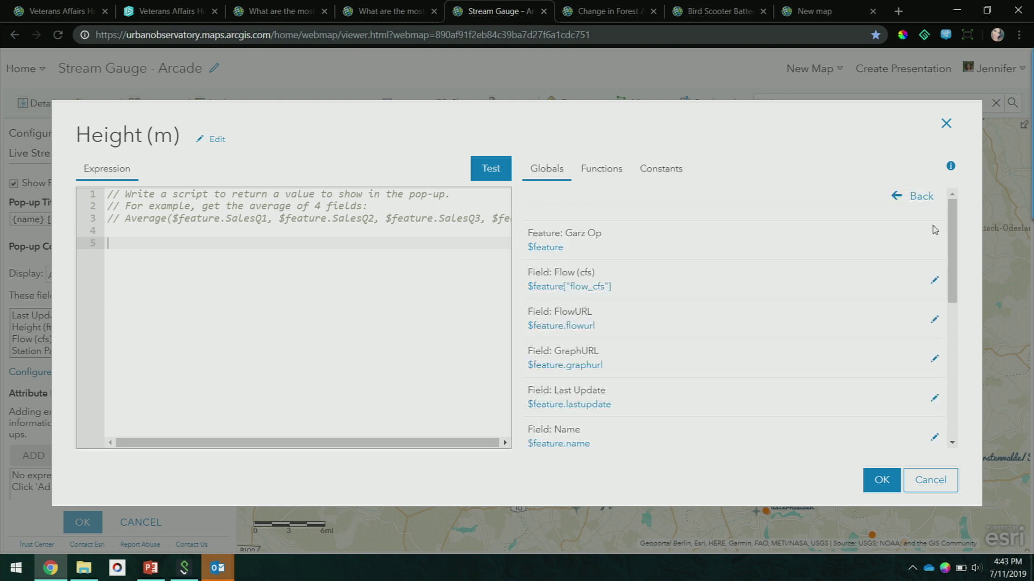
{"action": "scroll", "coordinate": [763, 307], "scroll_direction": "down", "scroll_amount": 5}
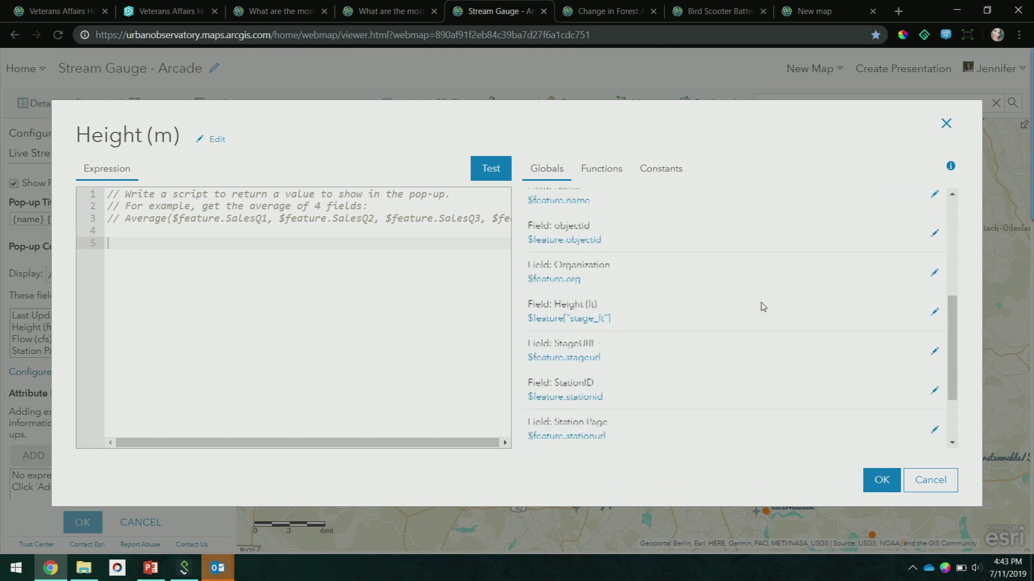
{"action": "scroll", "coordinate": [763, 307], "scroll_direction": "up", "scroll_amount": 1}
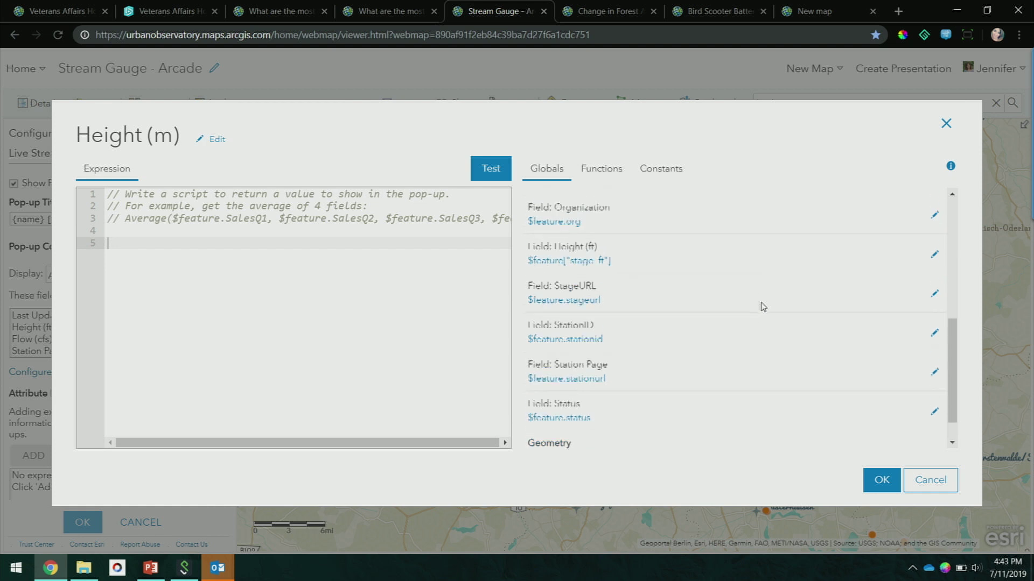
{"action": "left_click", "coordinate": [595, 263]}
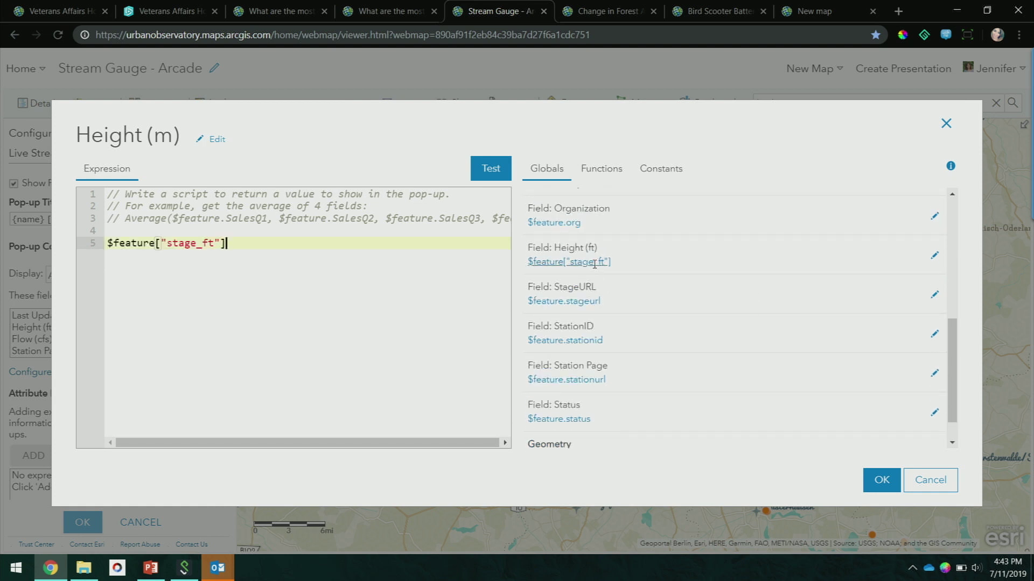
{"action": "left_click", "coordinate": [489, 182]}
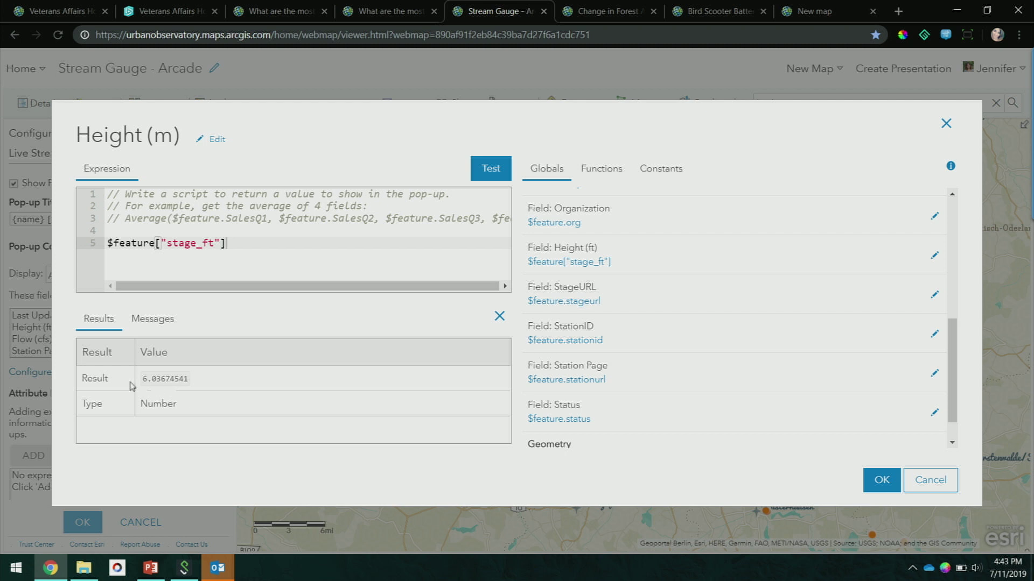
Set the test value of the Height (ft) field to 10 and test the expression with it
{"action": "left_click", "coordinate": [935, 255]}
{"action": "left_click_drag", "start_coordinate": [632, 314], "coordinate": [416, 304]}
{"action": "type", "text": "10"}
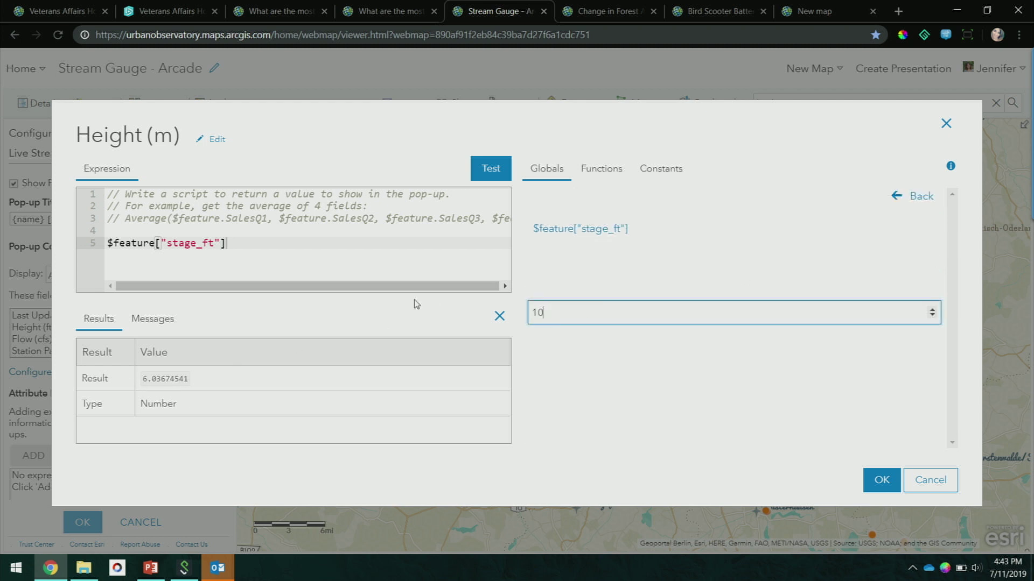
{"action": "left_click", "coordinate": [473, 178]}
Try adding + 10 after $feature["stage_ft"] and test the expression
{"action": "left_click", "coordinate": [253, 244]}
{"action": "type", "text": "+ "}
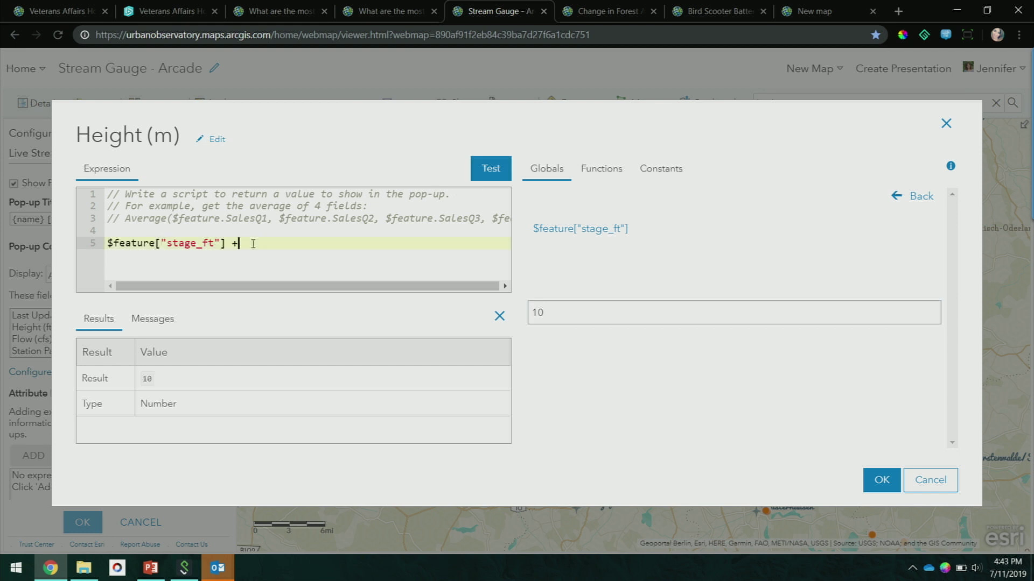
{"action": "type", "text": "10"}
{"action": "left_click", "coordinate": [491, 170]}
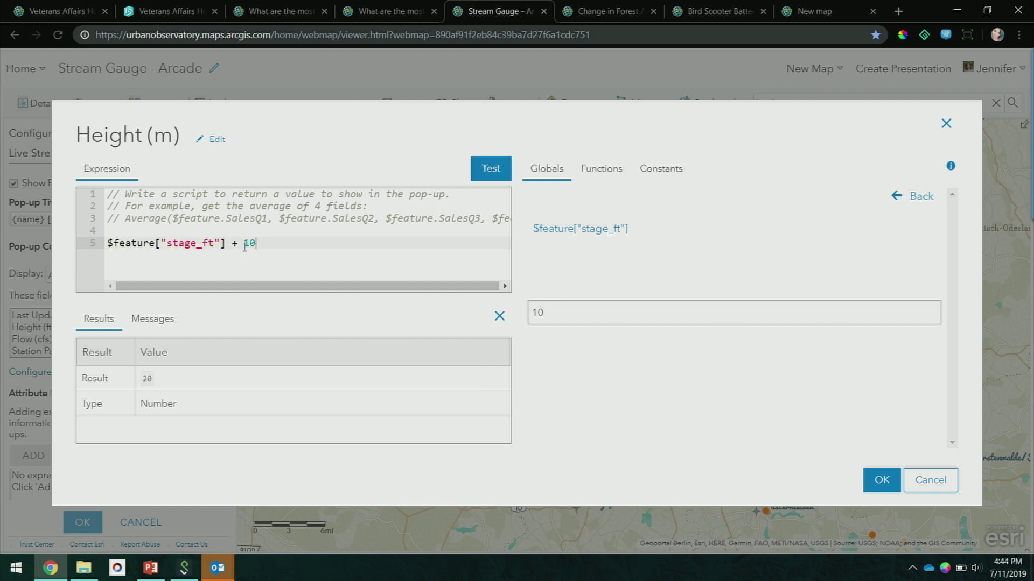
Replace the + 10 with the metre conversion *.3048, test the expression, and save it
{"action": "left_click_drag", "start_coordinate": [239, 243], "coordinate": [273, 244]}
{"action": "key", "text": "BackSpace"}
{"action": "key", "text": "BackSpace"}
{"action": "key", "text": "BackSpace"}
{"action": "type", "text": "*.3049"}
{"action": "key", "text": "BackSpace"}
{"action": "type", "text": "8"}
{"action": "left_click", "coordinate": [487, 168]}
{"action": "left_click", "coordinate": [881, 479]}
Change the pop-up contents to a custom attribute display containing the Height (m) {expression/expr0} field
{"action": "left_click", "coordinate": [137, 275]}
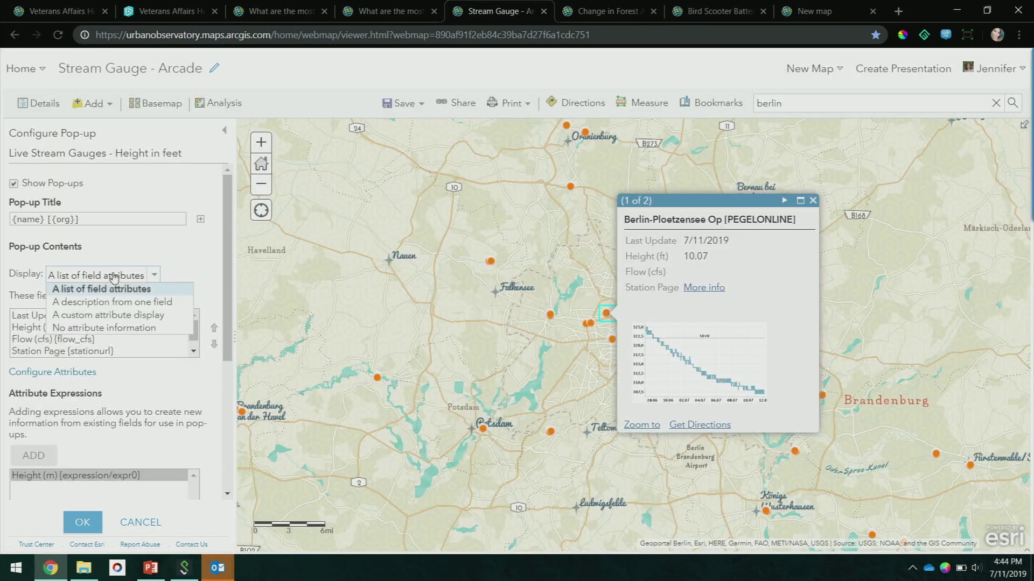
{"action": "left_click", "coordinate": [102, 315]}
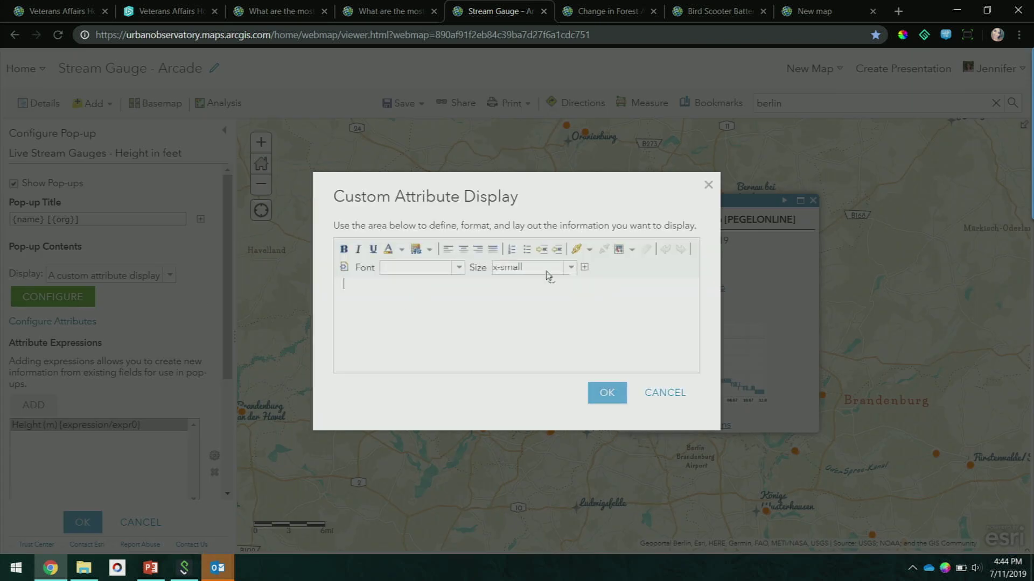
{"action": "left_click", "coordinate": [585, 267]}
{"action": "scroll", "coordinate": [584, 315], "scroll_direction": "down", "scroll_amount": 2}
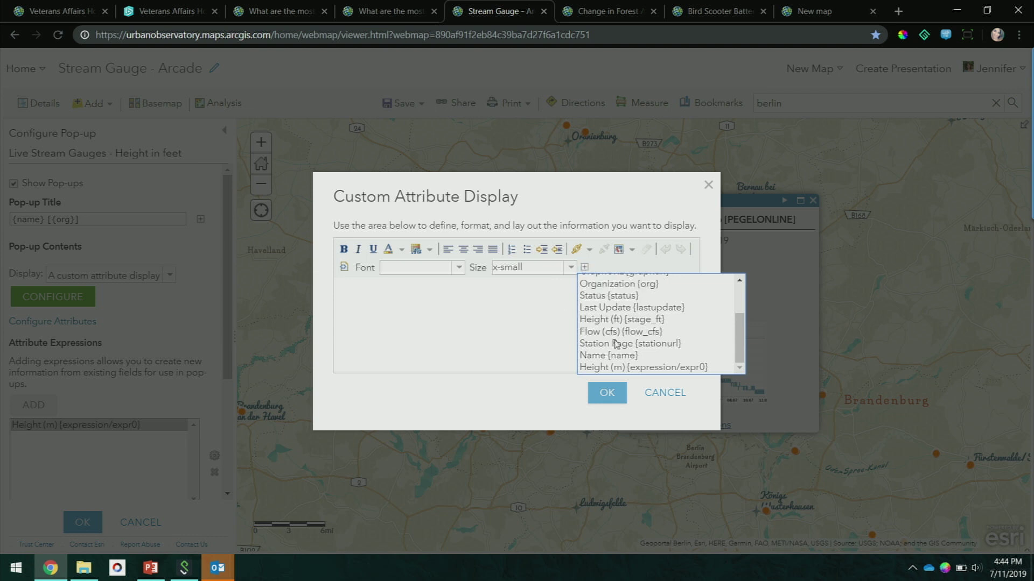
{"action": "left_click", "coordinate": [619, 369]}
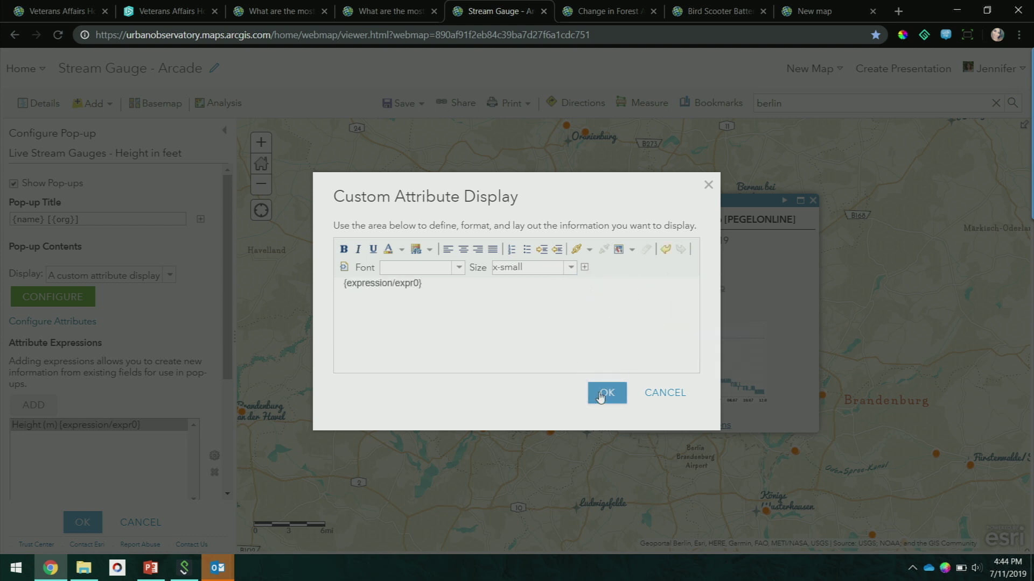
{"action": "left_click", "coordinate": [605, 393]}
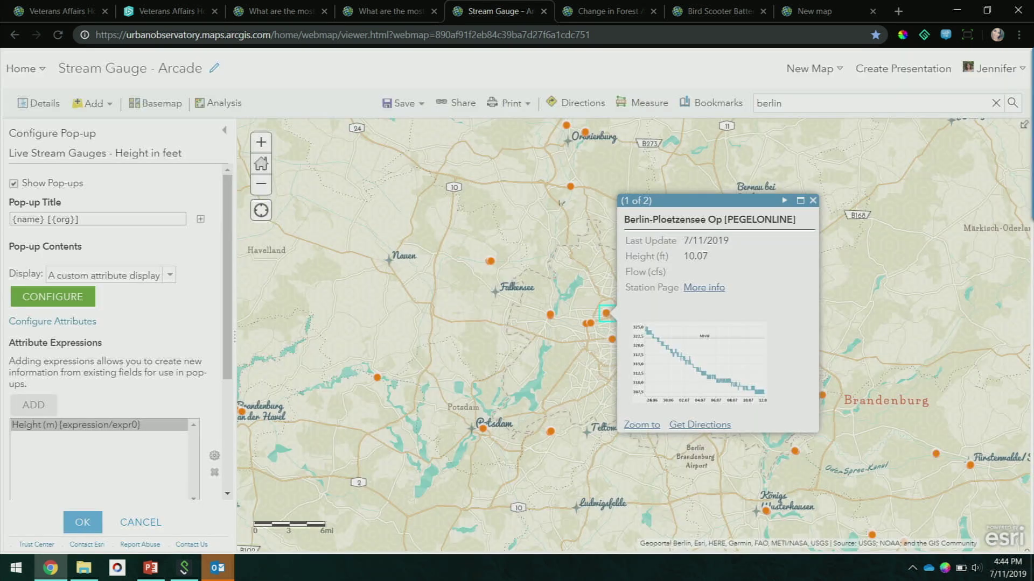
Apply the pop-up configuration and check the Borgsdorf gauge's pop-up on the map
{"action": "left_click", "coordinate": [571, 186]}
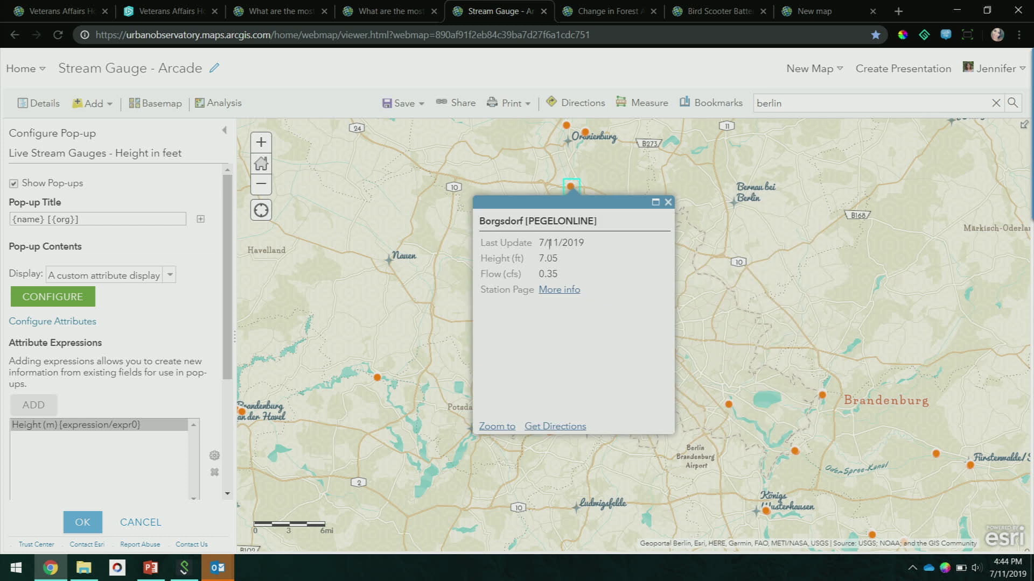
{"action": "left_click", "coordinate": [83, 522]}
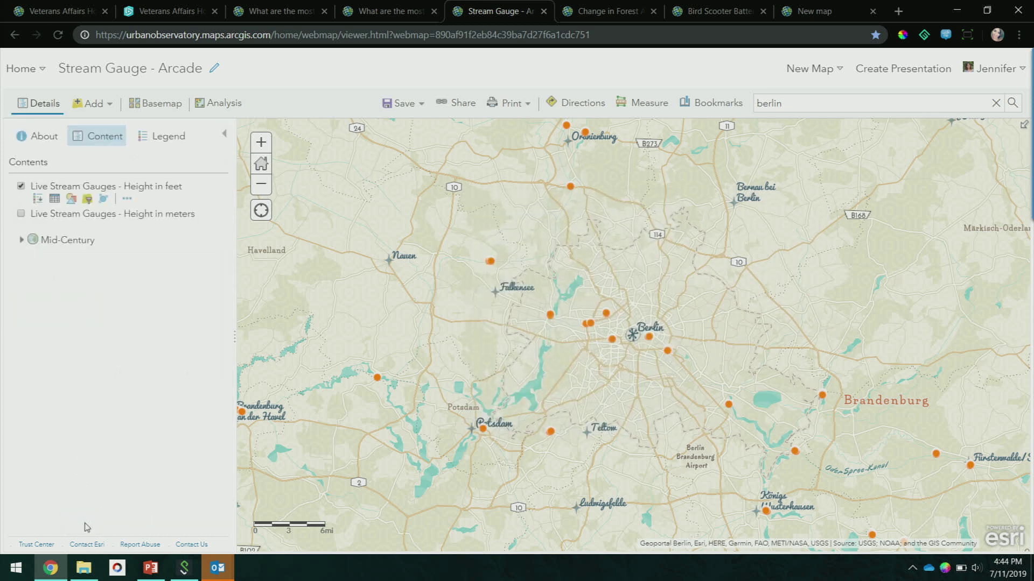
{"action": "left_click", "coordinate": [571, 188]}
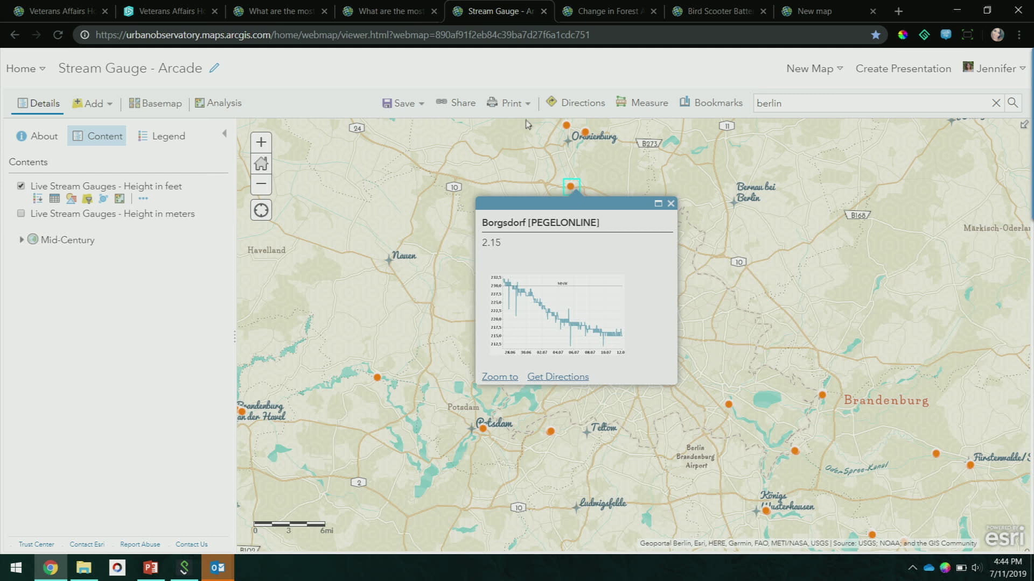
In the Change in Forest Area, 1990 - 2015 map, style the Change in Forest Area - copy layer by 2015 with Counts and Amounts (Size)
{"action": "left_click", "coordinate": [605, 13]}
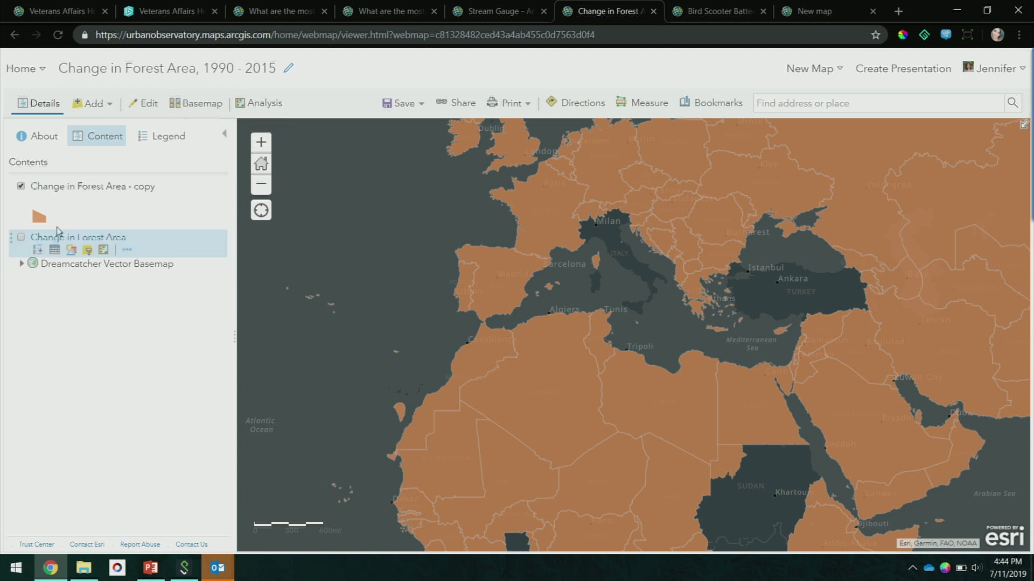
{"action": "left_click", "coordinate": [72, 200]}
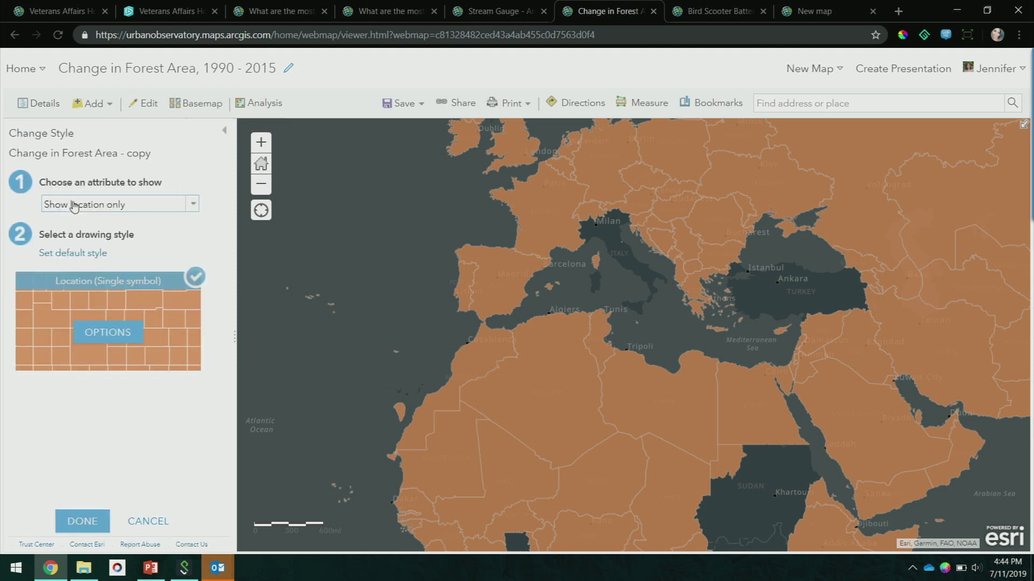
{"action": "left_click", "coordinate": [75, 204]}
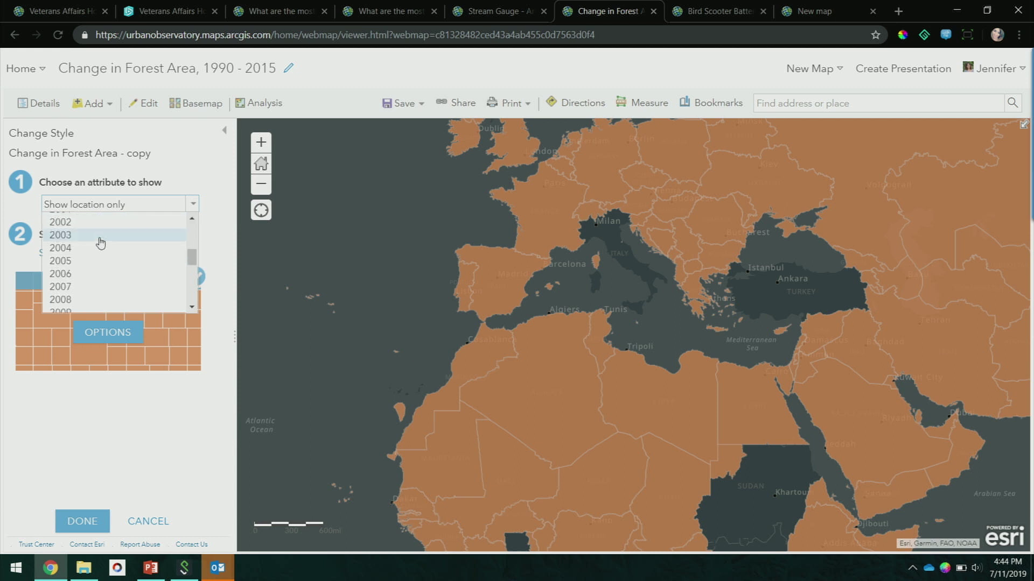
{"action": "scroll", "coordinate": [100, 243], "scroll_direction": "down", "scroll_amount": 10}
{"action": "scroll", "coordinate": [100, 242], "scroll_direction": "up", "scroll_amount": 2}
{"action": "scroll", "coordinate": [100, 242], "scroll_direction": "up", "scroll_amount": 1}
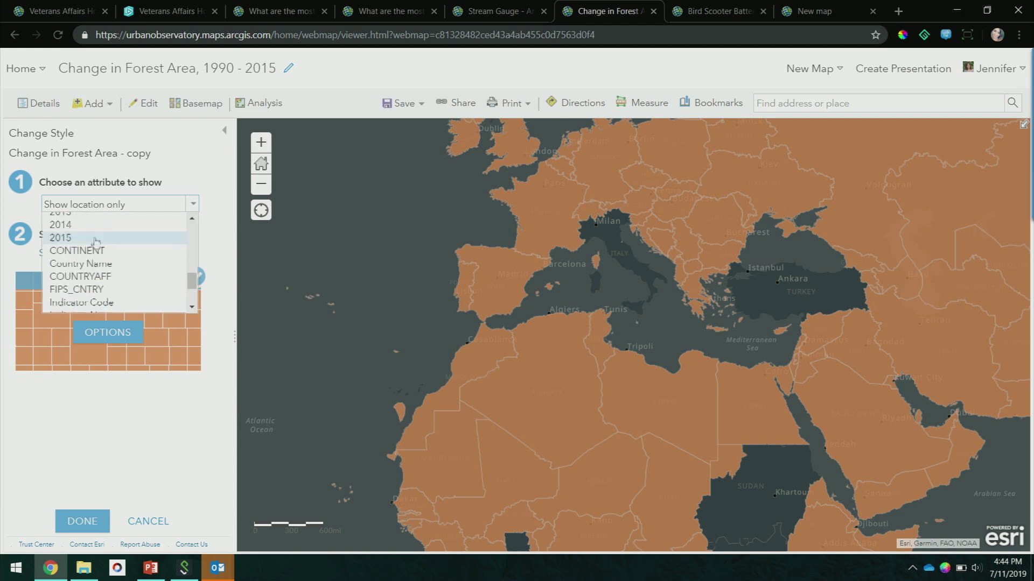
{"action": "left_click", "coordinate": [101, 238]}
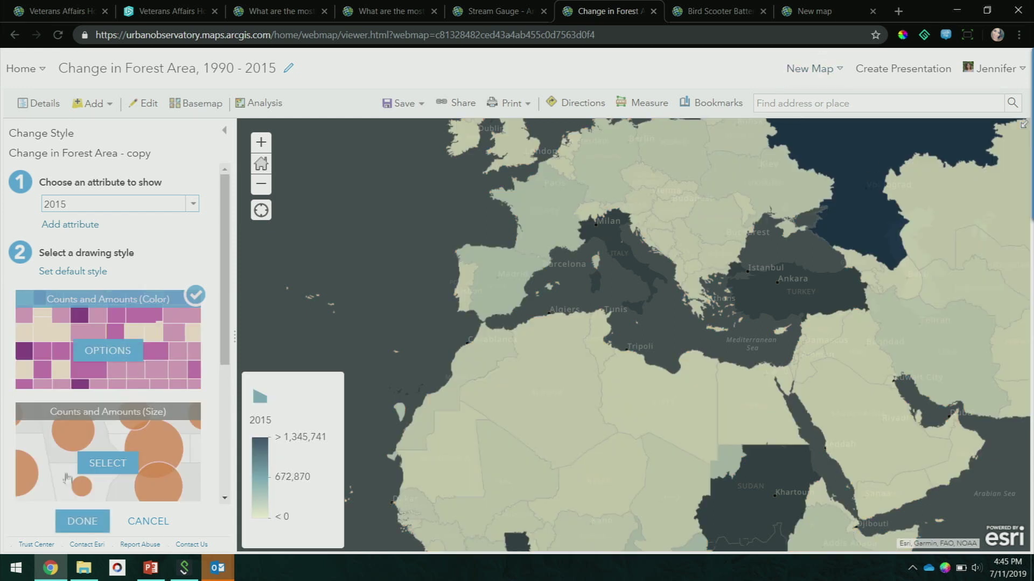
{"action": "left_click", "coordinate": [106, 466]}
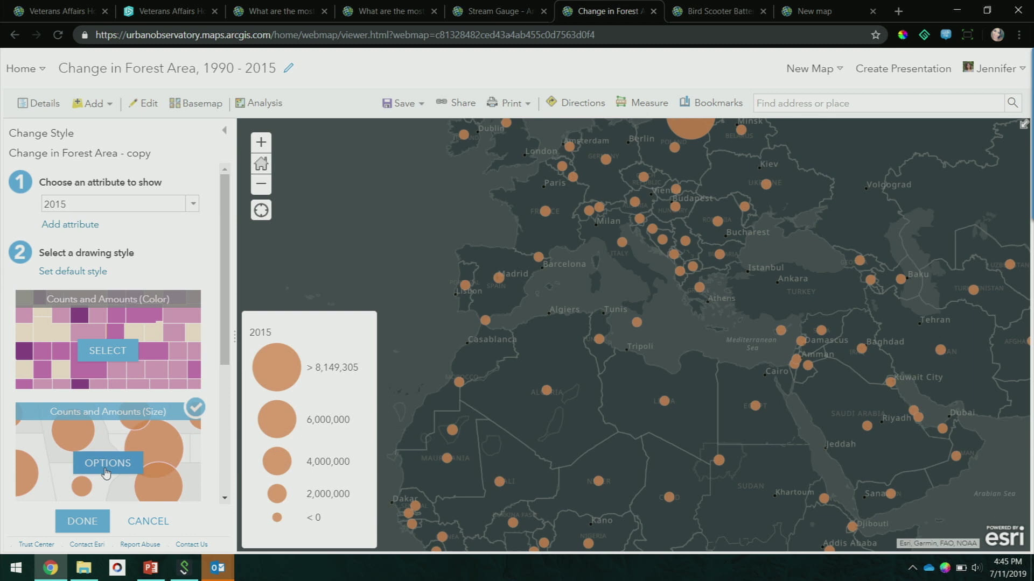
Switch the layer's displayed attribute to 1990
{"action": "left_click", "coordinate": [127, 204]}
{"action": "scroll", "coordinate": [124, 251], "scroll_direction": "up", "scroll_amount": 2}
{"action": "scroll", "coordinate": [124, 251], "scroll_direction": "up", "scroll_amount": 3}
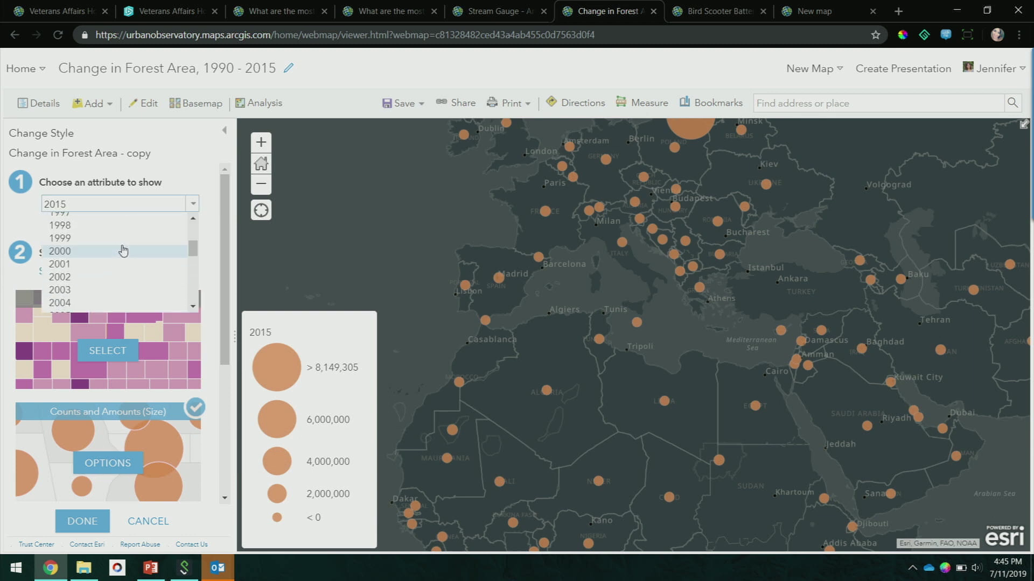
{"action": "scroll", "coordinate": [116, 240], "scroll_direction": "up", "scroll_amount": 3}
{"action": "left_click", "coordinate": [105, 231]}
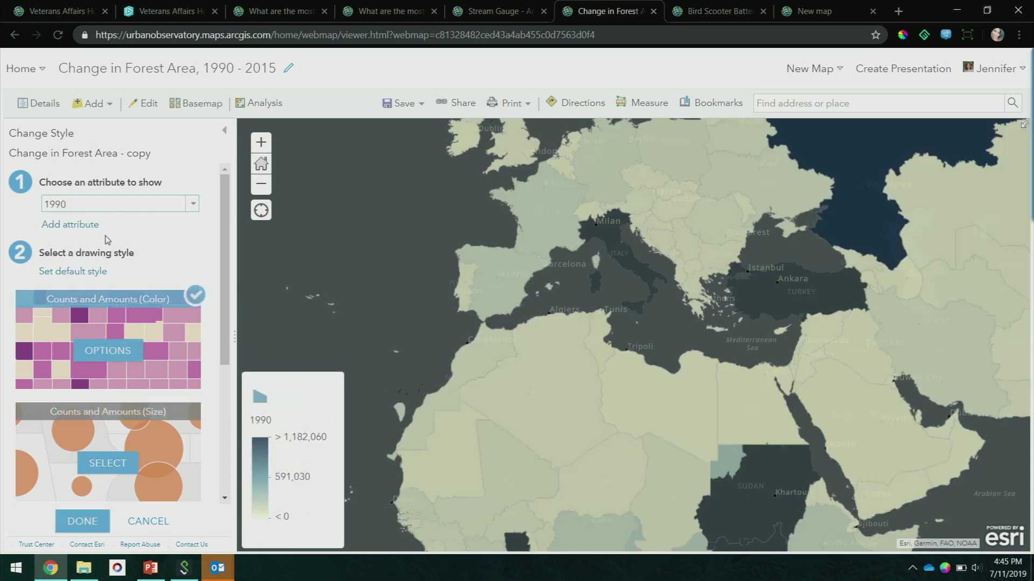
Start a new expression as the attribute to show, defining var change = $feature.F2015 - $feature.F1990
{"action": "left_click", "coordinate": [151, 210]}
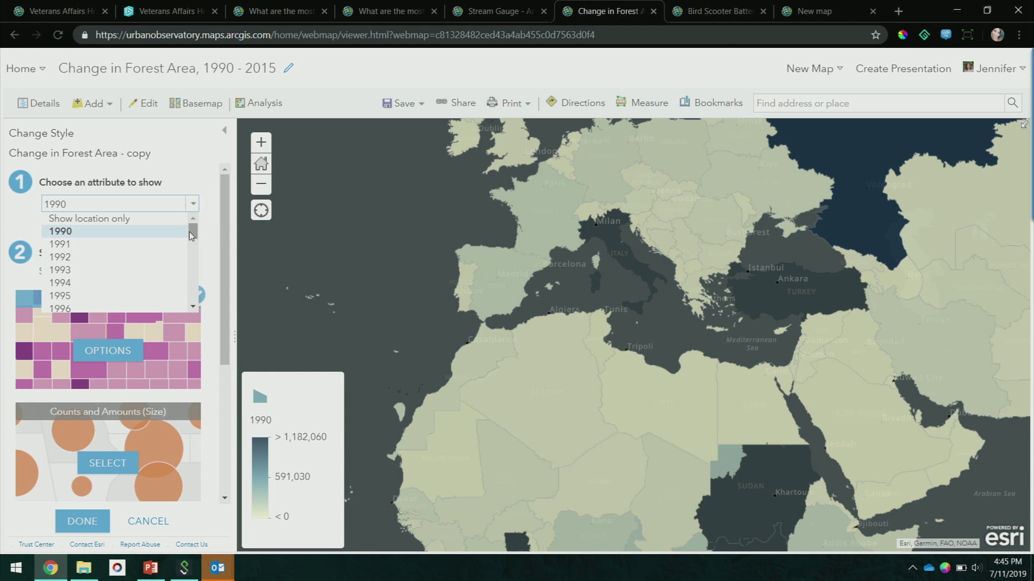
{"action": "left_click_drag", "start_coordinate": [191, 236], "coordinate": [192, 295]}
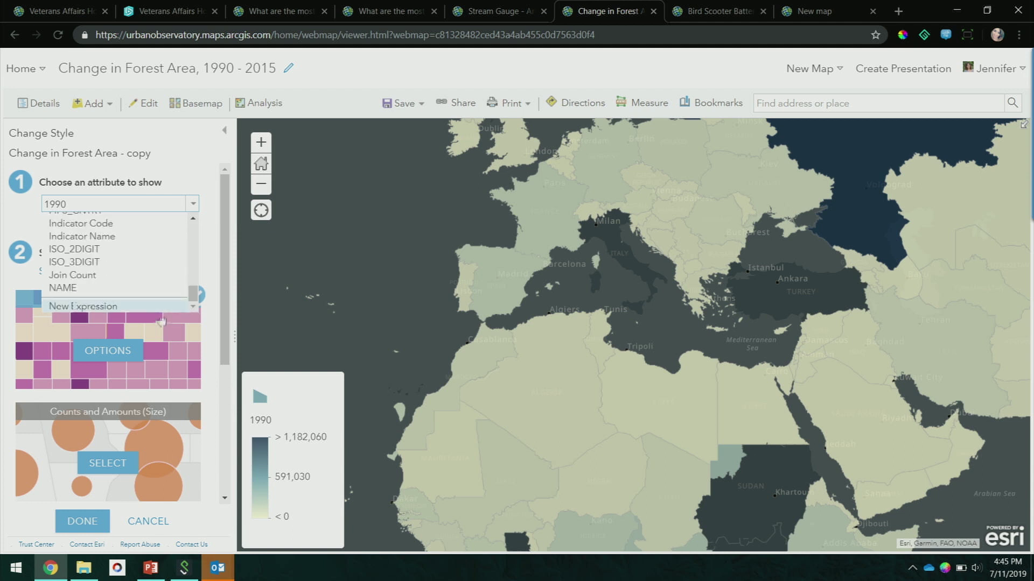
{"action": "left_click", "coordinate": [132, 314]}
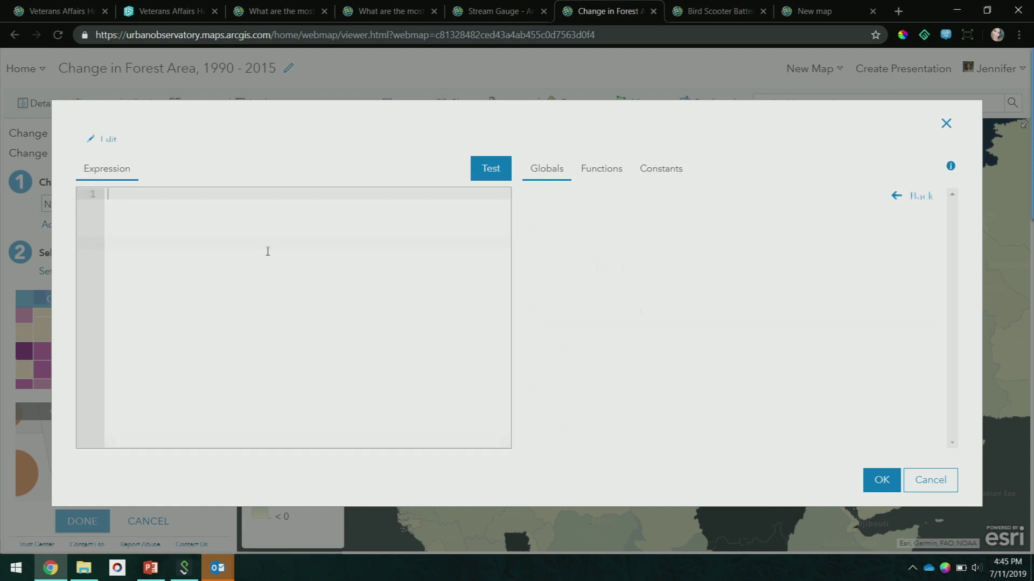
{"action": "key", "text": "ctrl+a"}
{"action": "type", "text": "var c"}
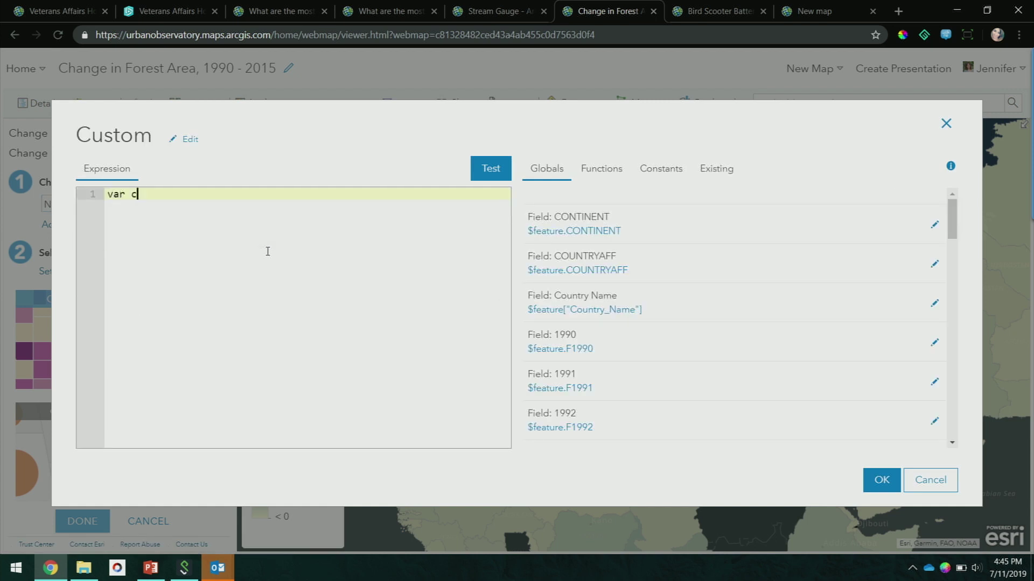
{"action": "type", "text": "hange ="}
{"action": "scroll", "coordinate": [729, 351], "scroll_direction": "down", "scroll_amount": 15}
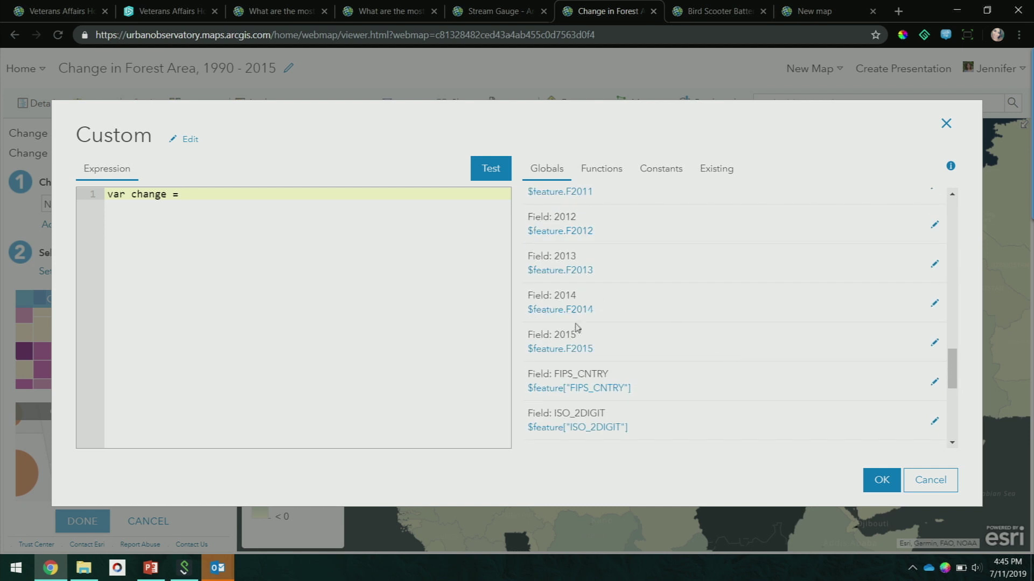
{"action": "scroll", "coordinate": [598, 300], "scroll_direction": "up", "scroll_amount": 2}
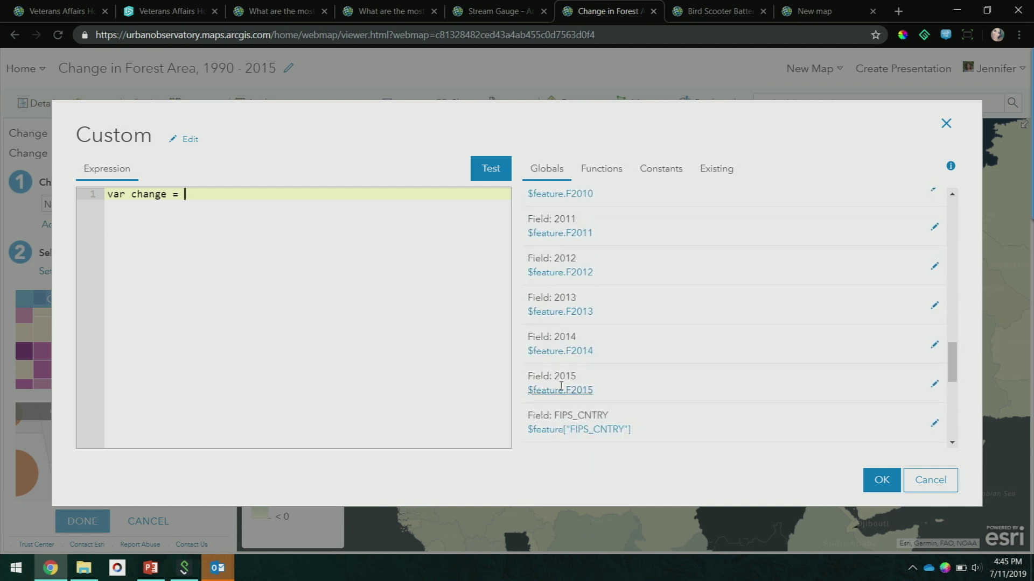
{"action": "left_click", "coordinate": [560, 388]}
{"action": "type", "text": "-"}
{"action": "scroll", "coordinate": [561, 386], "scroll_direction": "up", "scroll_amount": 10}
{"action": "scroll", "coordinate": [561, 367], "scroll_direction": "up", "scroll_amount": 5}
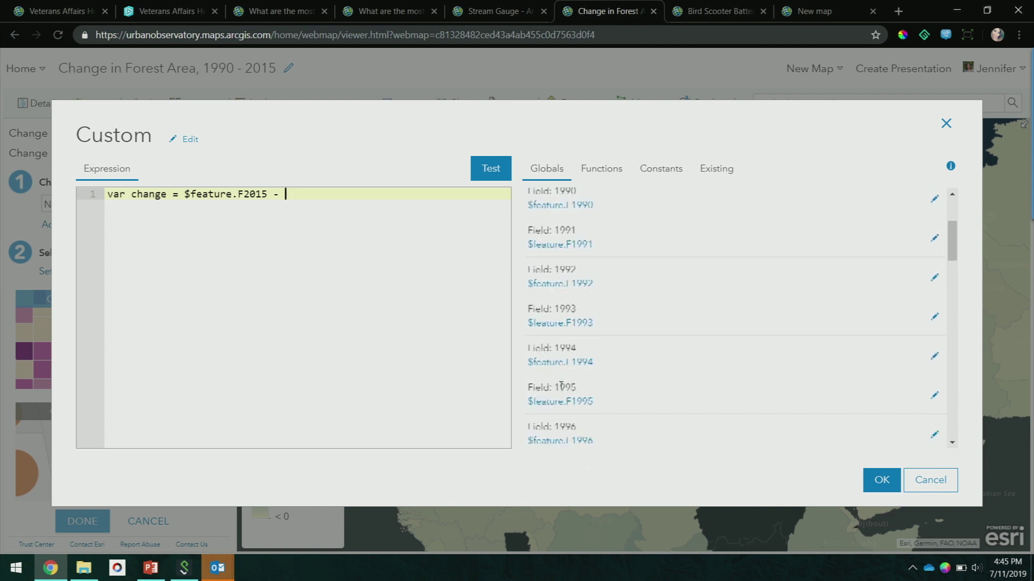
{"action": "left_click", "coordinate": [558, 262]}
Return the change variable on its own line below the declaration and test the expression
{"action": "key", "text": "Return"}
{"action": "key", "text": "Return"}
{"action": "type", "text": "change"}
{"action": "left_click", "coordinate": [479, 170]}
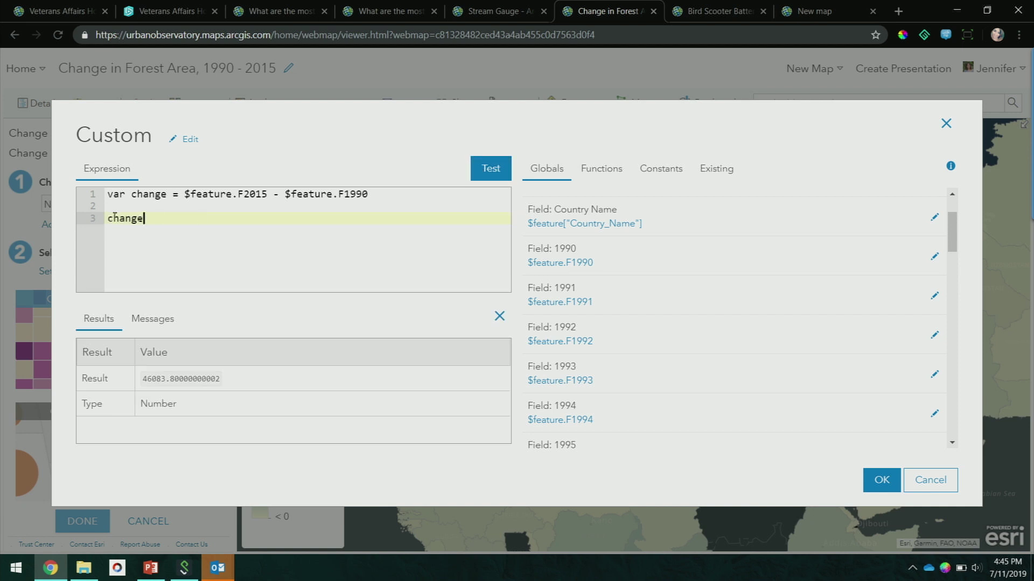
Replace the returned variable with a When function that gives "Gain" for change > 0
{"action": "left_click_drag", "start_coordinate": [157, 218], "coordinate": [93, 221]}
{"action": "key", "text": "BackSpace"}
{"action": "type", "text": "W"}
{"action": "key", "text": "BackSpace"}
{"action": "type", "text": "When"}
{"action": "type", "text": "(chang"}
{"action": "type", "text": "e "}
{"action": "type", "text": "> 0, \""}
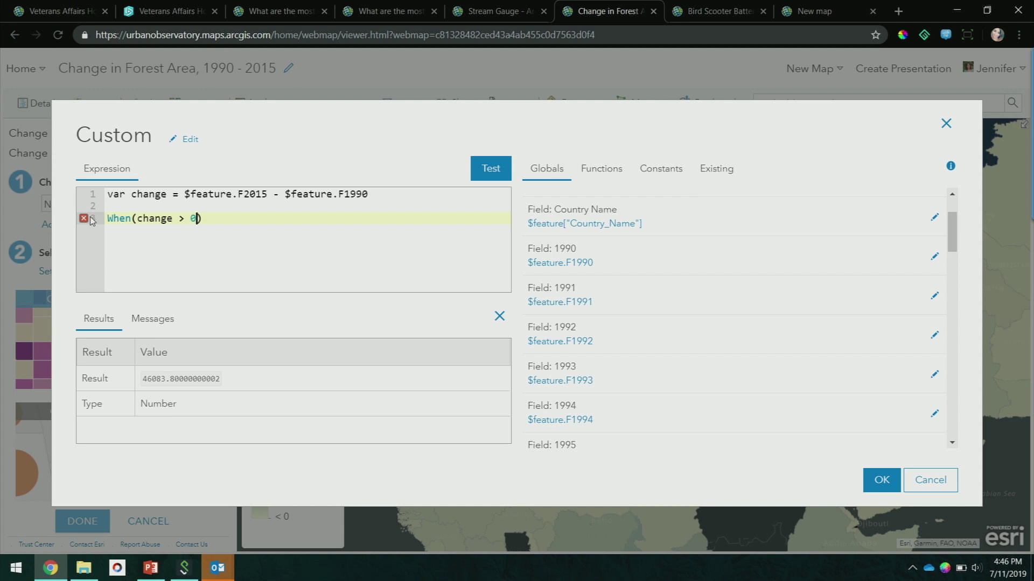
{"action": "type", "text": "Gain\""}
Extend the When function with "Loss" for change < 0 and "No Change" as the default, and apply the expression
{"action": "type", "text": ", change"}
{"action": "type", "text": " < 0, \""}
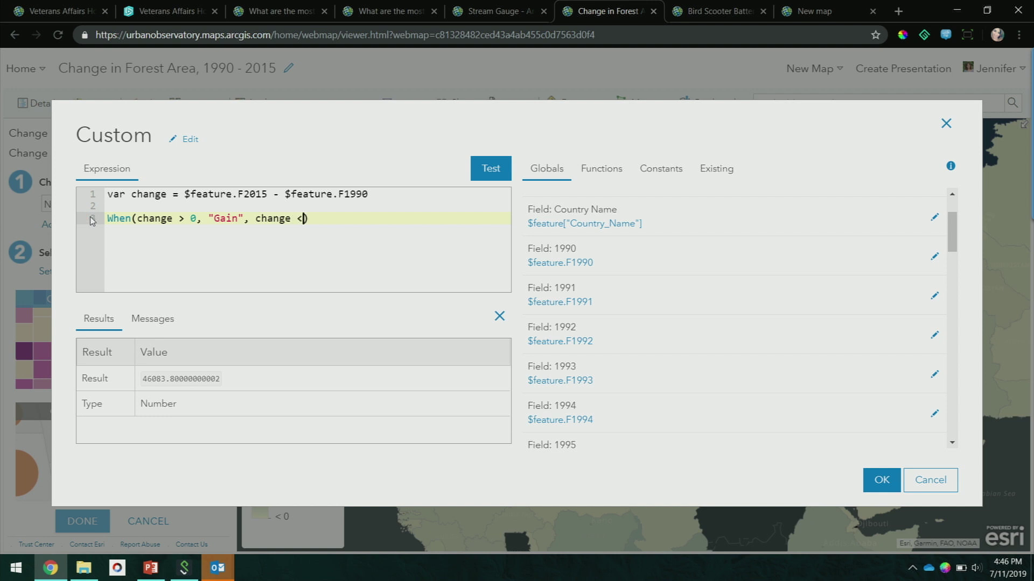
{"action": "type", "text": "Loss\", null"}
{"action": "key", "text": "BackSpace"}
{"action": "key", "text": "BackSpace"}
{"action": "key", "text": "BackSpace"}
{"action": "key", "text": "BackSpace"}
{"action": "type", "text": "\"No Change"}
{"action": "left_click", "coordinate": [893, 480]}
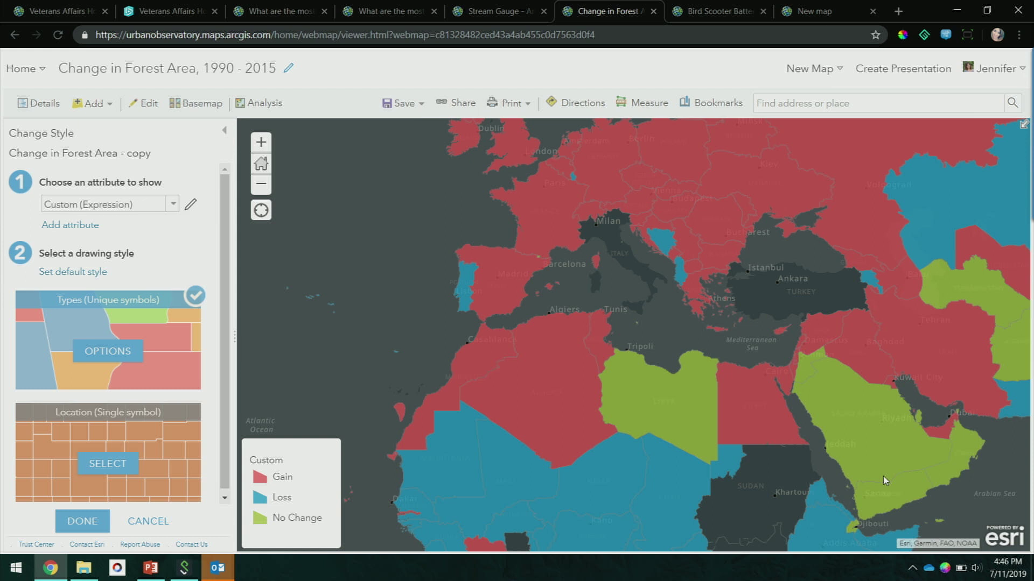
Add a second attribute based on a new expression and insert the existing Custom (Color Style) expression into it
{"action": "left_click", "coordinate": [74, 231]}
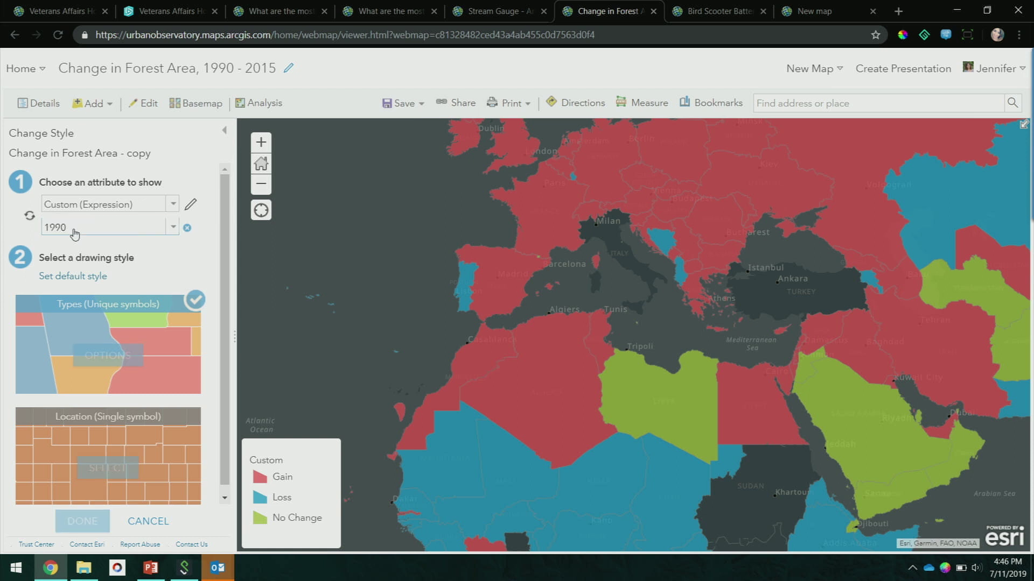
{"action": "left_click", "coordinate": [117, 229]}
{"action": "scroll", "coordinate": [105, 302], "scroll_direction": "down", "scroll_amount": 6}
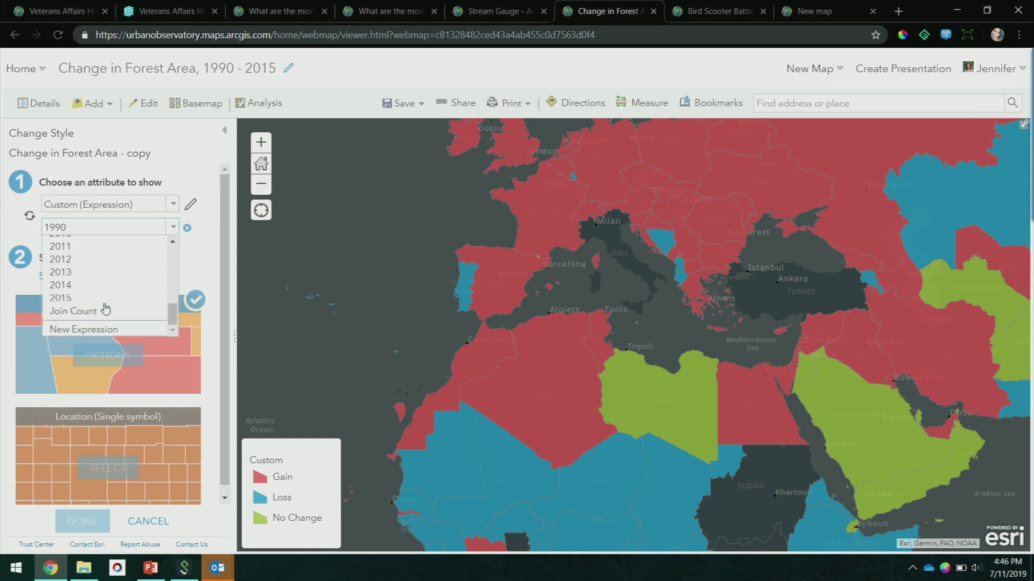
{"action": "left_click", "coordinate": [92, 328]}
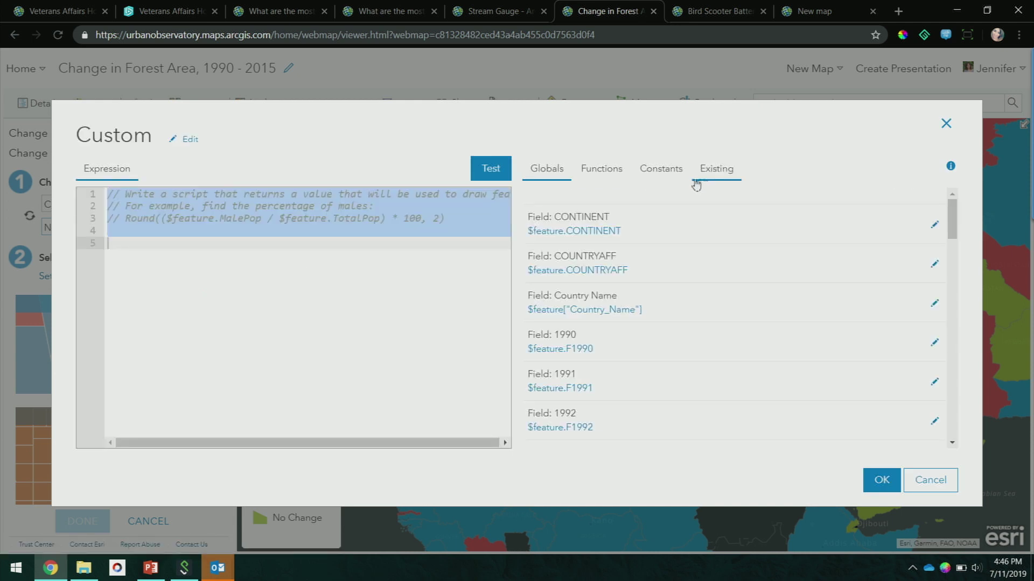
{"action": "left_click", "coordinate": [724, 173]}
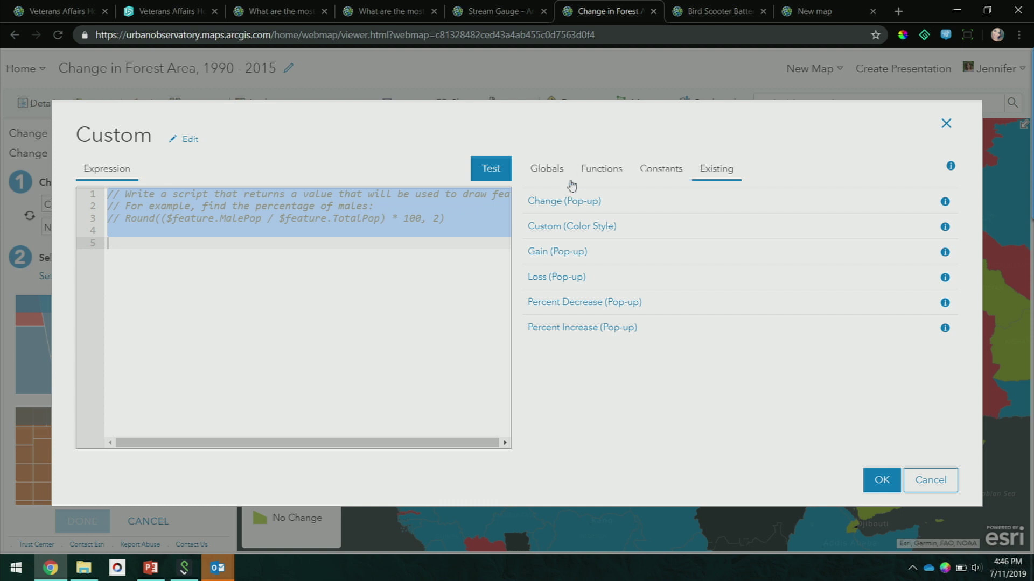
{"action": "left_click", "coordinate": [569, 228]}
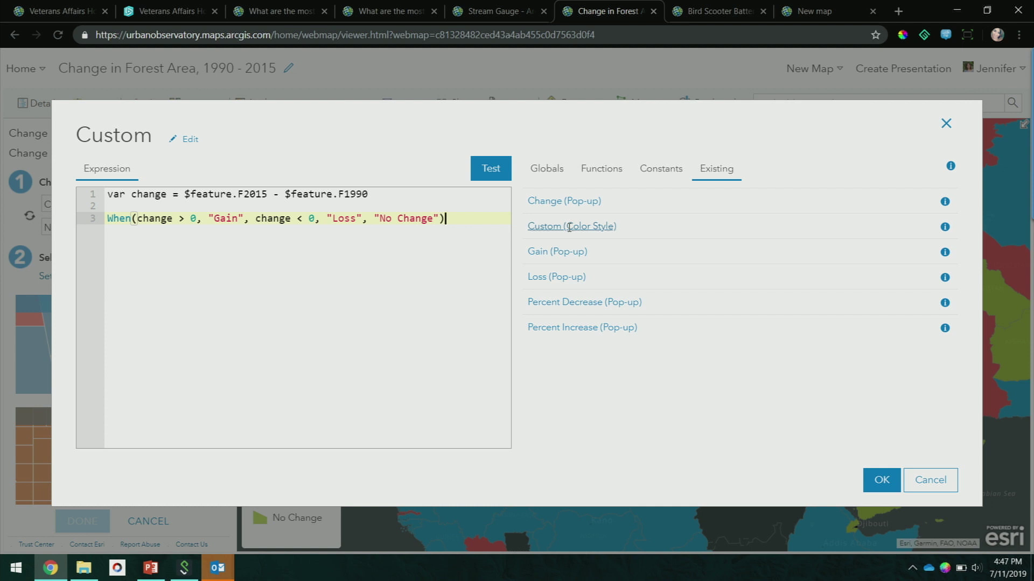
Replace the When line with change so the second expression returns the numeric difference, and apply it
{"action": "left_click_drag", "start_coordinate": [446, 218], "coordinate": [111, 219]}
{"action": "key", "text": "BackSpace"}
{"action": "type", "text": "change"}
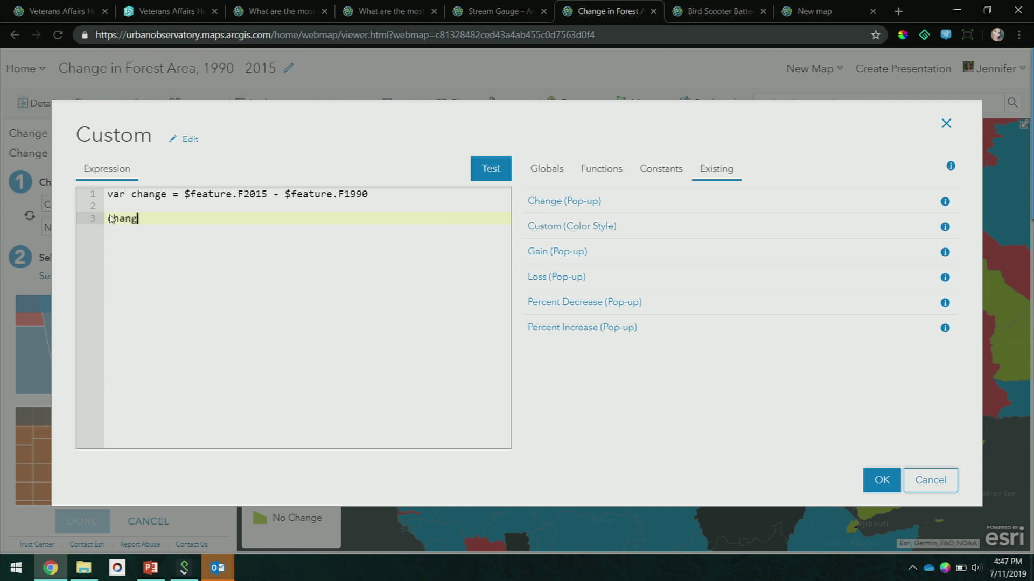
{"action": "left_click", "coordinate": [881, 479]}
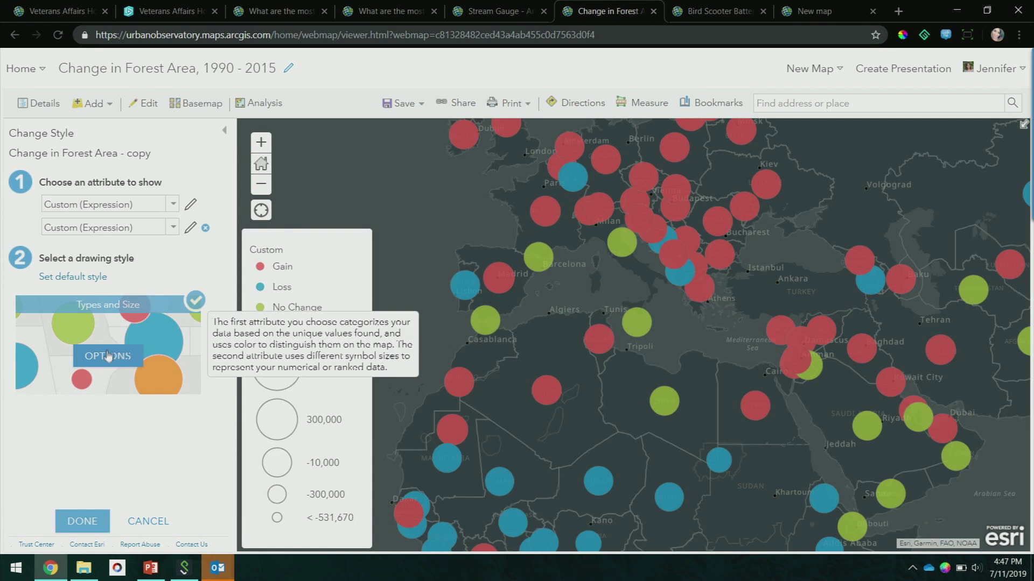
Reopen the second attribute's expression and test it while looking through the available functions and globals
{"action": "left_click", "coordinate": [192, 228]}
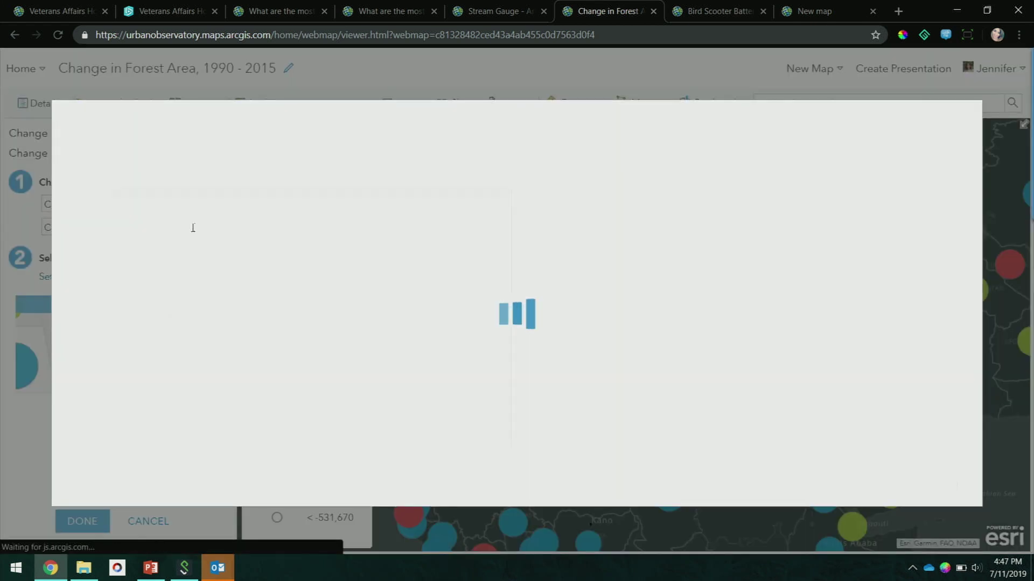
{"action": "left_click", "coordinate": [588, 177]}
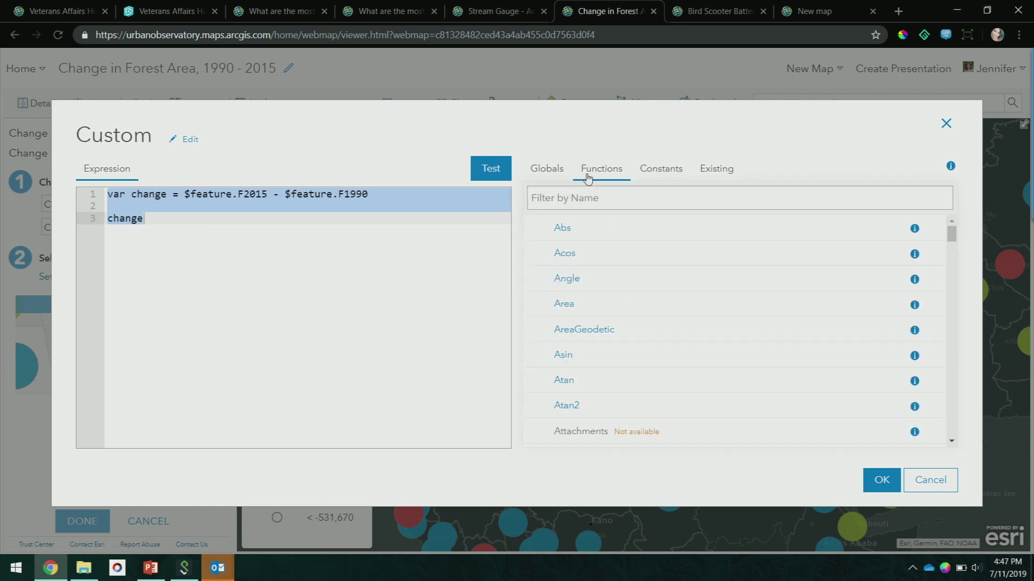
{"action": "left_click", "coordinate": [107, 226]}
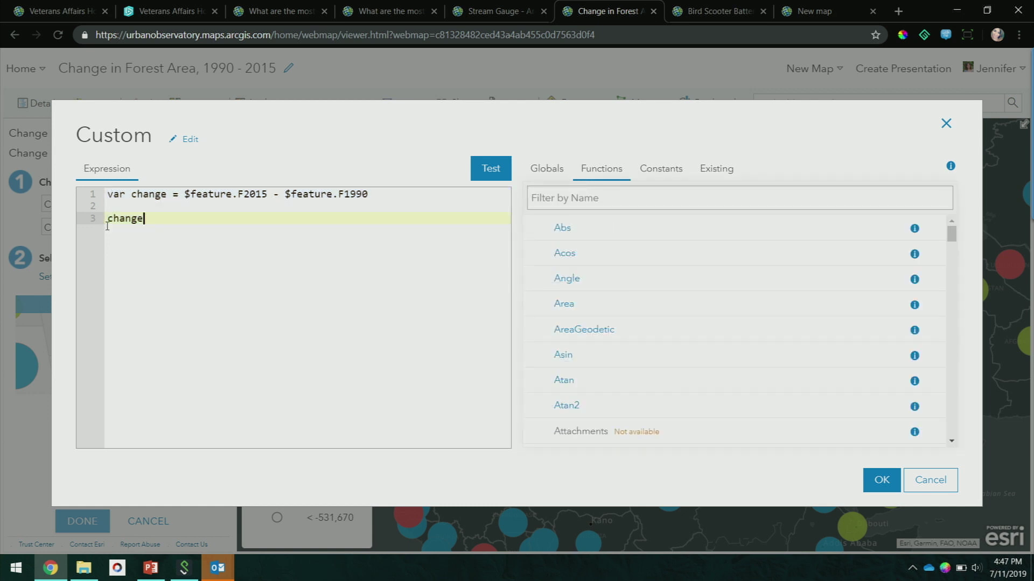
{"action": "key", "text": "Left"}
{"action": "key", "text": "Left"}
{"action": "key", "text": "Left"}
{"action": "key", "text": "Left"}
{"action": "key", "text": "Left"}
{"action": "left_click", "coordinate": [480, 176]}
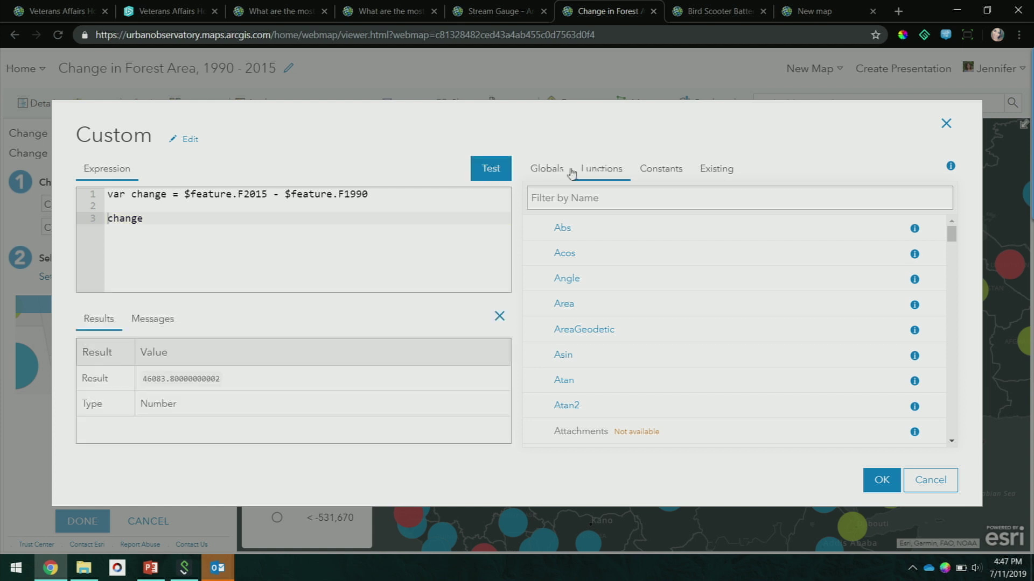
{"action": "left_click", "coordinate": [547, 169]}
{"action": "scroll", "coordinate": [619, 284], "scroll_direction": "down", "scroll_amount": 6}
{"action": "scroll", "coordinate": [619, 284], "scroll_direction": "down", "scroll_amount": 4}
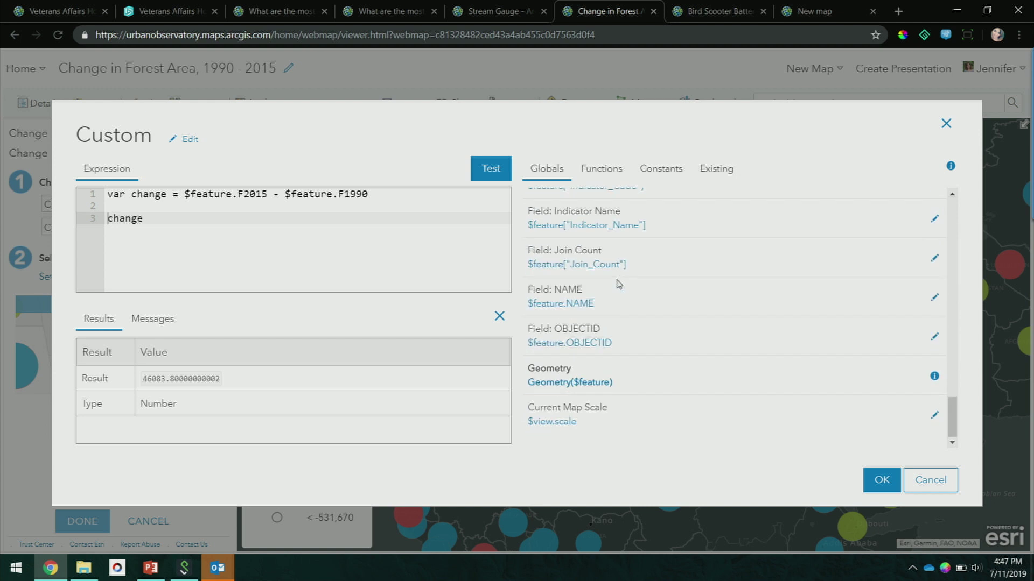
Wrap the returned variable as abs(change) in the second expression and apply it
{"action": "left_click", "coordinate": [188, 220]}
{"action": "left_click", "coordinate": [108, 224]}
{"action": "type", "text": "abs("}
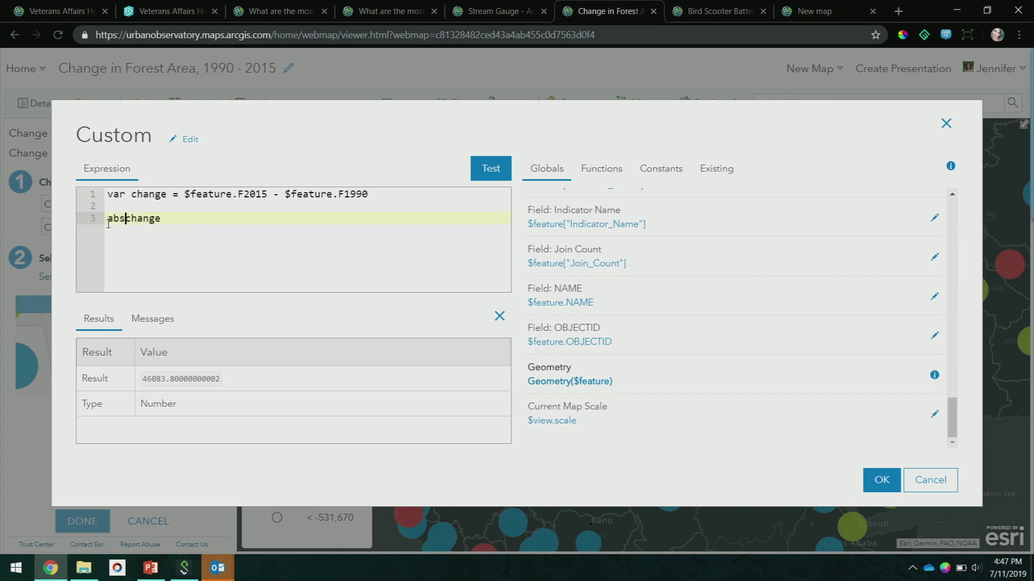
{"action": "left_click", "coordinate": [169, 220]}
{"action": "type", "text": ")"}
{"action": "left_click", "coordinate": [880, 479]}
In the Types and Size style, set the Counts and Amounts (Size) range to 14,887–59,547 and finish styling the layer
{"action": "mouse_move", "coordinate": [135, 376]}
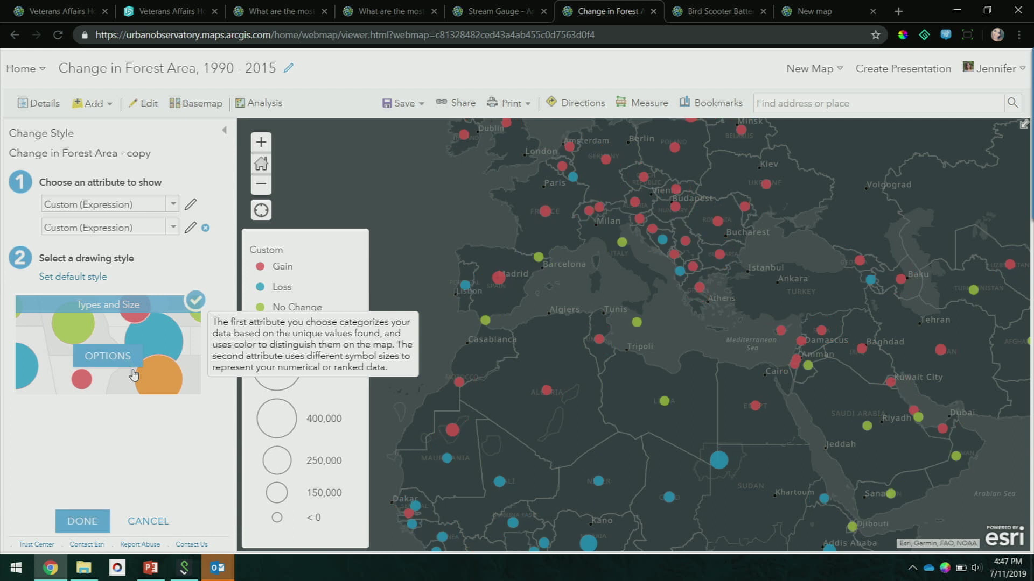
{"action": "left_click", "coordinate": [135, 375]}
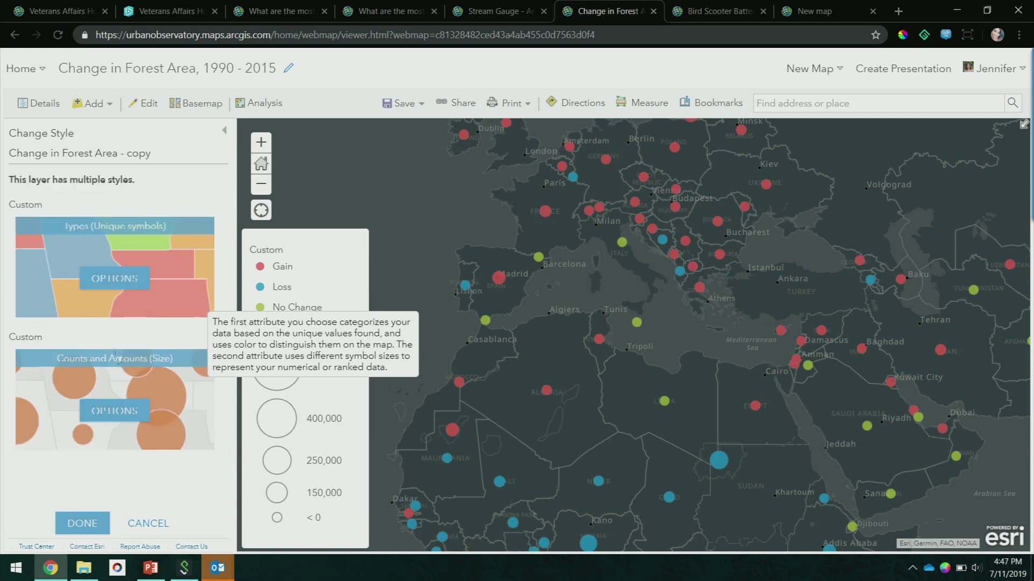
{"action": "left_click", "coordinate": [107, 416]}
{"action": "left_click_drag", "start_coordinate": [68, 225], "coordinate": [70, 359]}
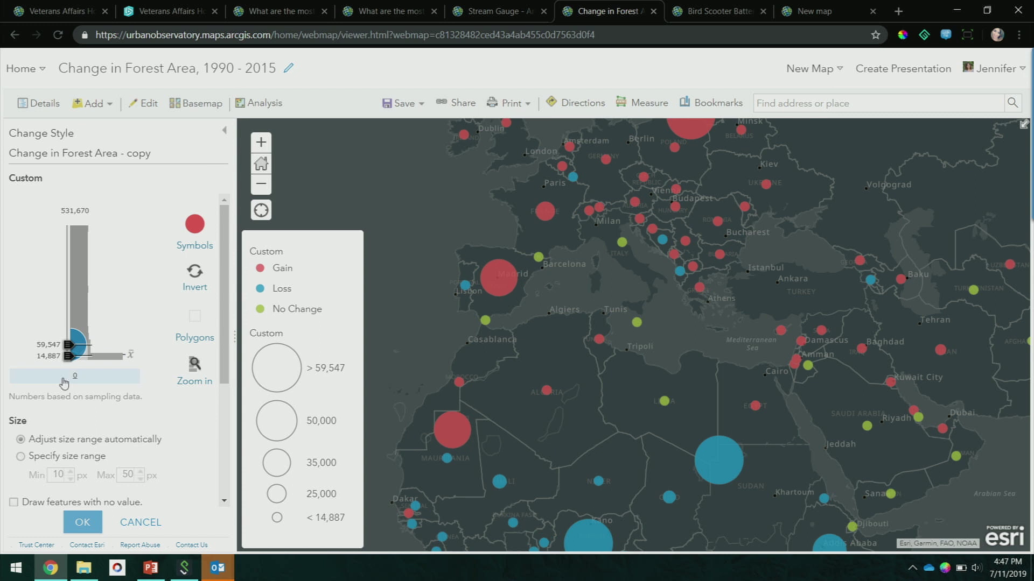
{"action": "left_click", "coordinate": [85, 526]}
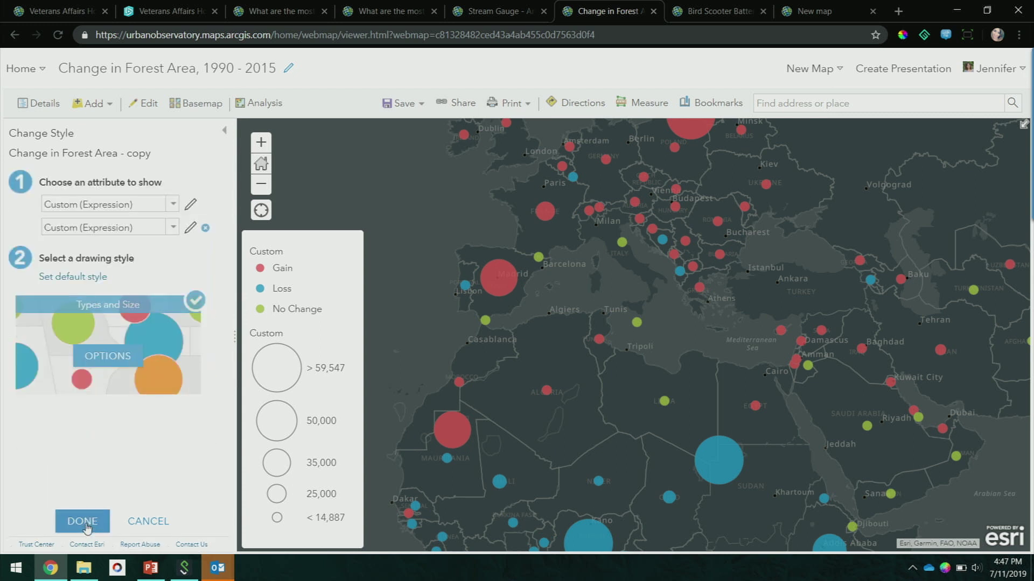
{"action": "left_click", "coordinate": [84, 521]}
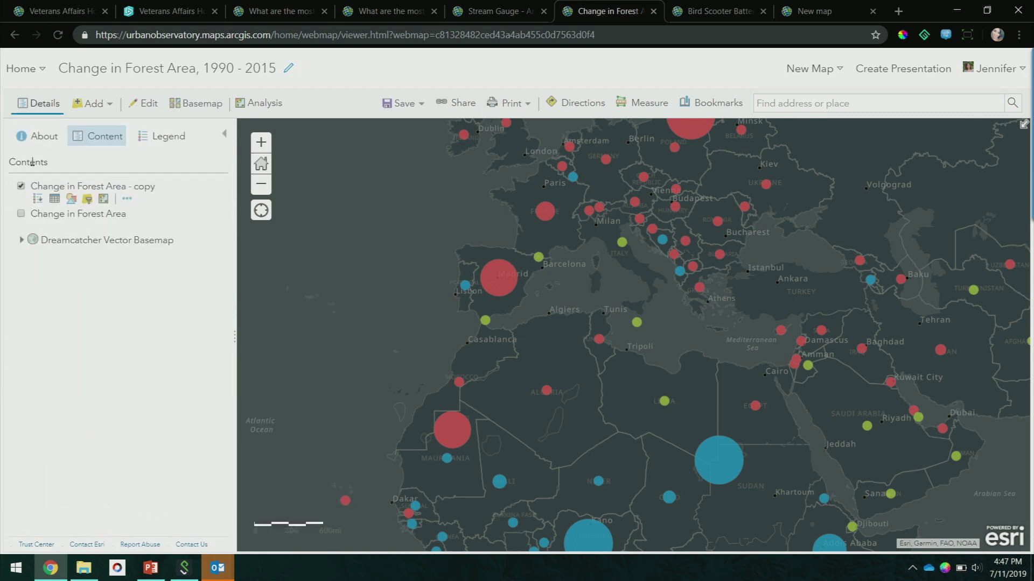
Hide the Change in Forest Area - copy layer, show Change in Forest Area, and return to the map's default extent
{"action": "left_click", "coordinate": [21, 186]}
{"action": "left_click", "coordinate": [21, 213]}
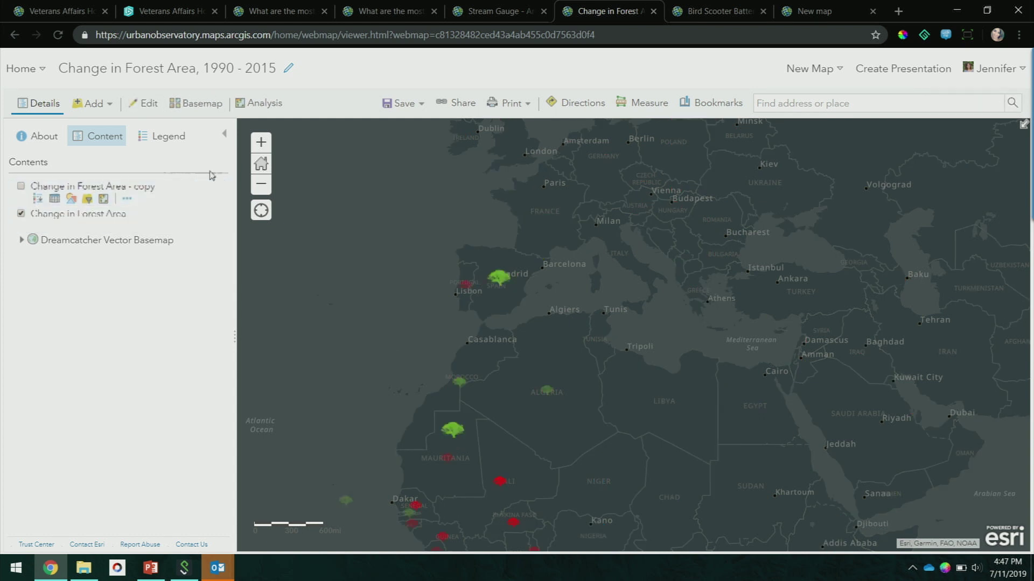
{"action": "left_click", "coordinate": [260, 165]}
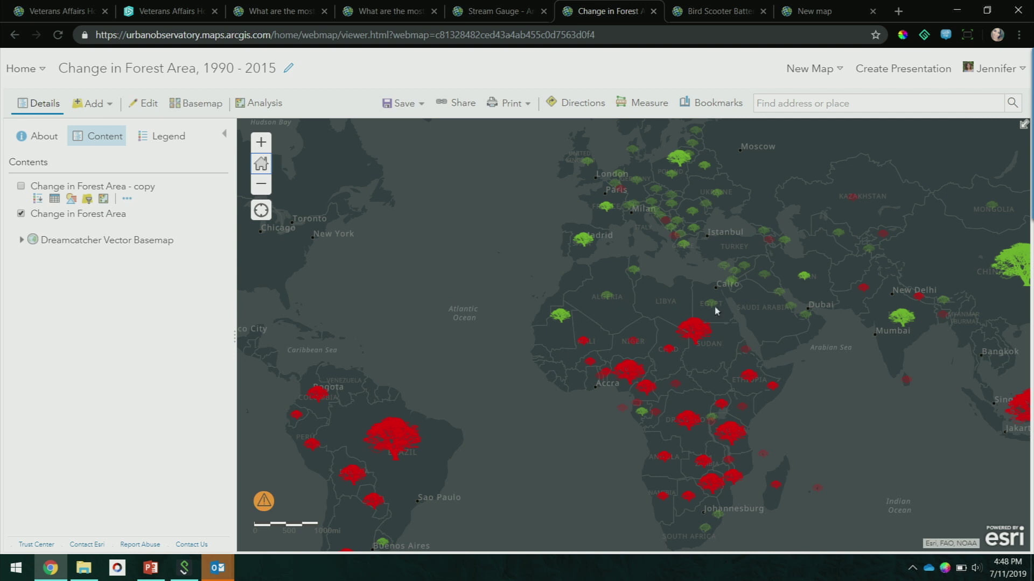
Examine the forest change pop-ups for Brazil, China and Sudan on the map
{"action": "left_click", "coordinate": [402, 435]}
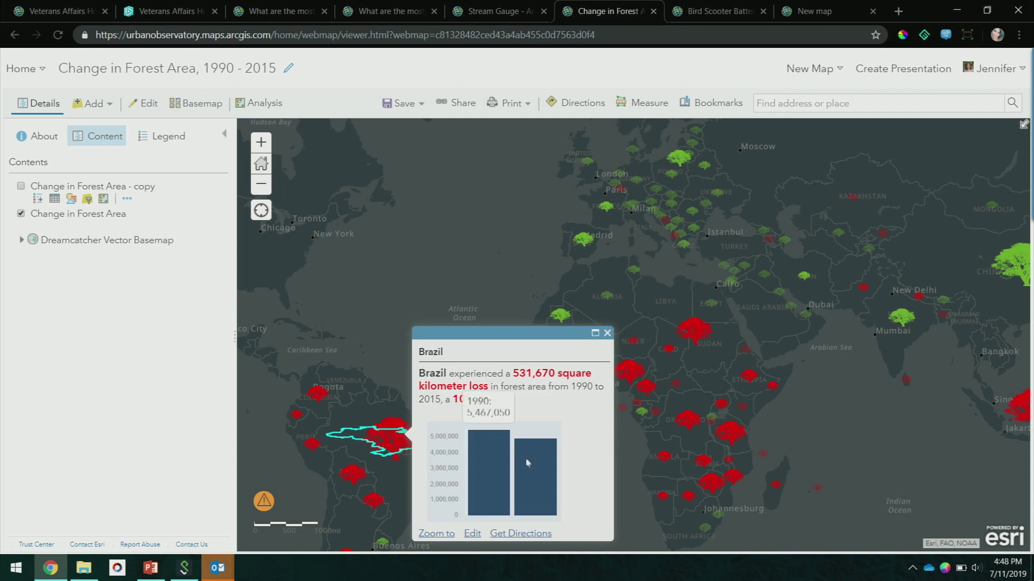
{"action": "left_click", "coordinate": [606, 333]}
{"action": "left_click_drag", "start_coordinate": [978, 269], "coordinate": [725, 320]}
{"action": "left_click", "coordinate": [760, 324]}
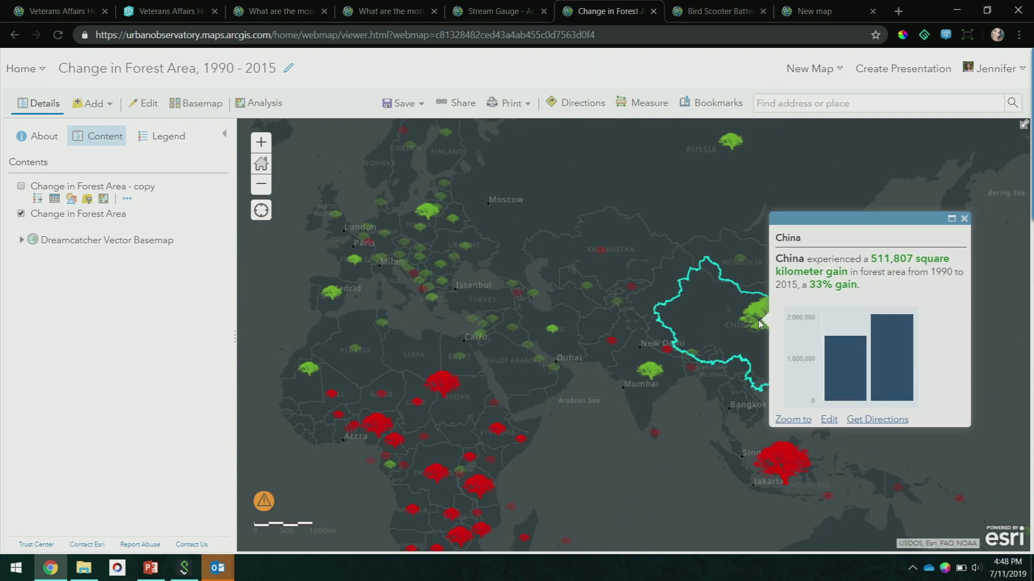
{"action": "left_click", "coordinate": [964, 218]}
{"action": "left_click_drag", "start_coordinate": [436, 337], "coordinate": [611, 277]}
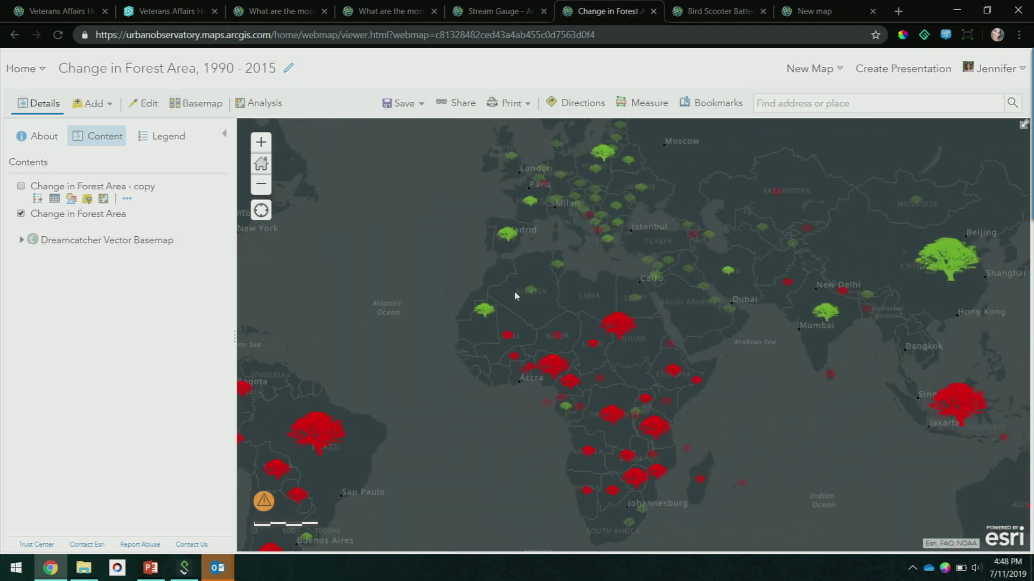
{"action": "left_click", "coordinate": [623, 332]}
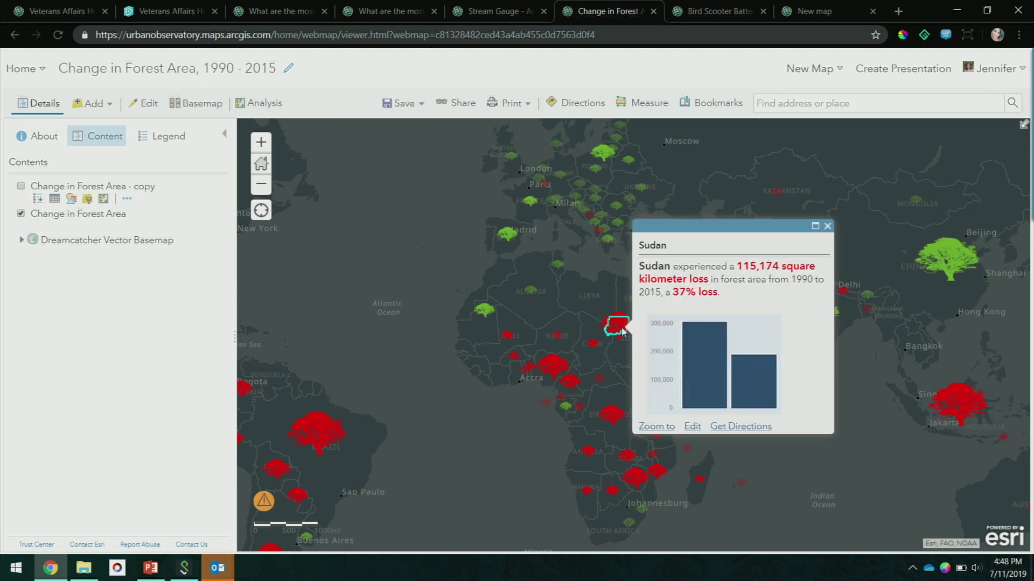
View France's forest change pop-up and review the Percent Decrease expression in the Change in Forest Area pop-up configuration
{"action": "left_click", "coordinate": [529, 206]}
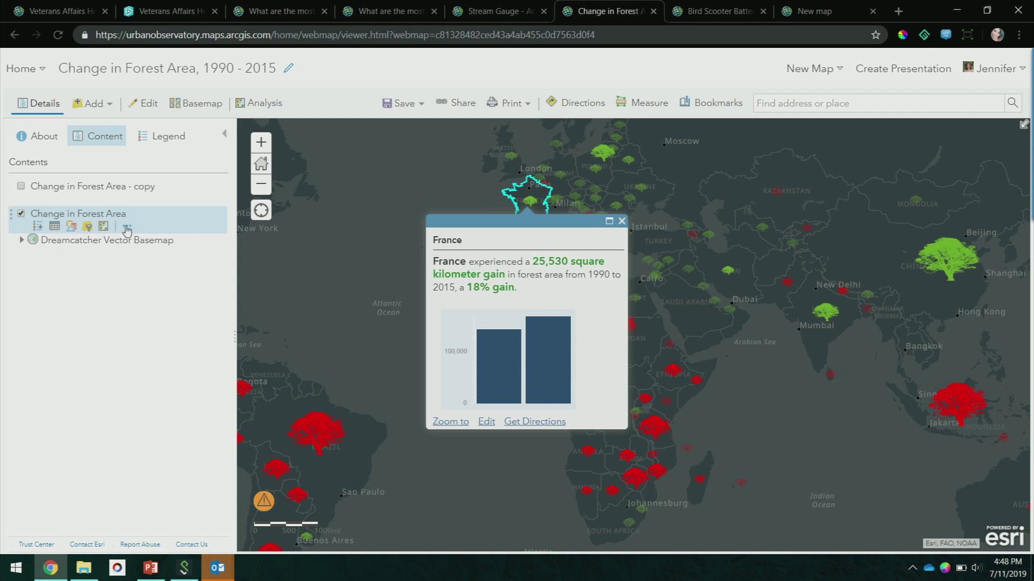
{"action": "left_click", "coordinate": [127, 230]}
{"action": "left_click", "coordinate": [157, 413]}
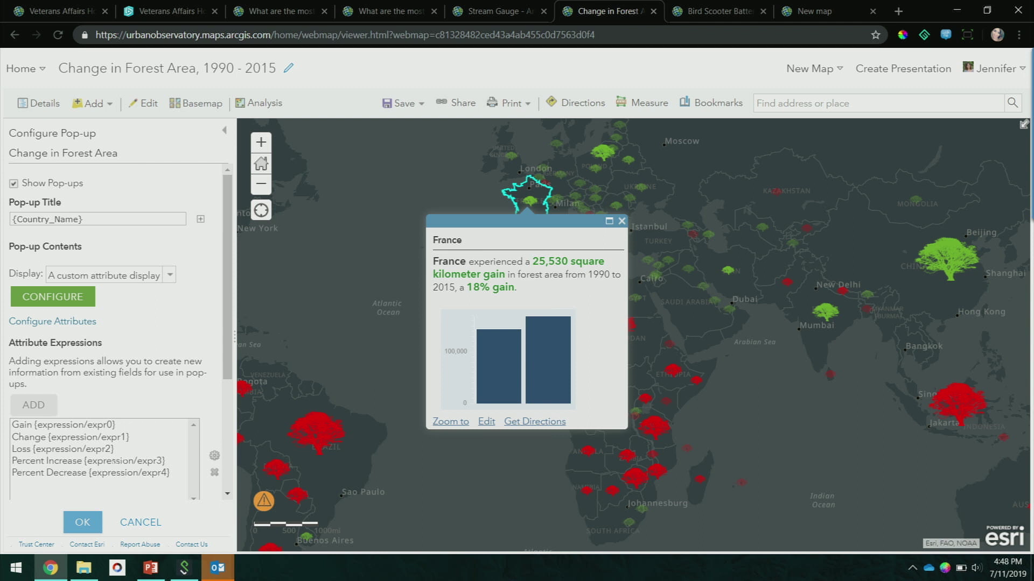
{"action": "double_click", "coordinate": [114, 467]}
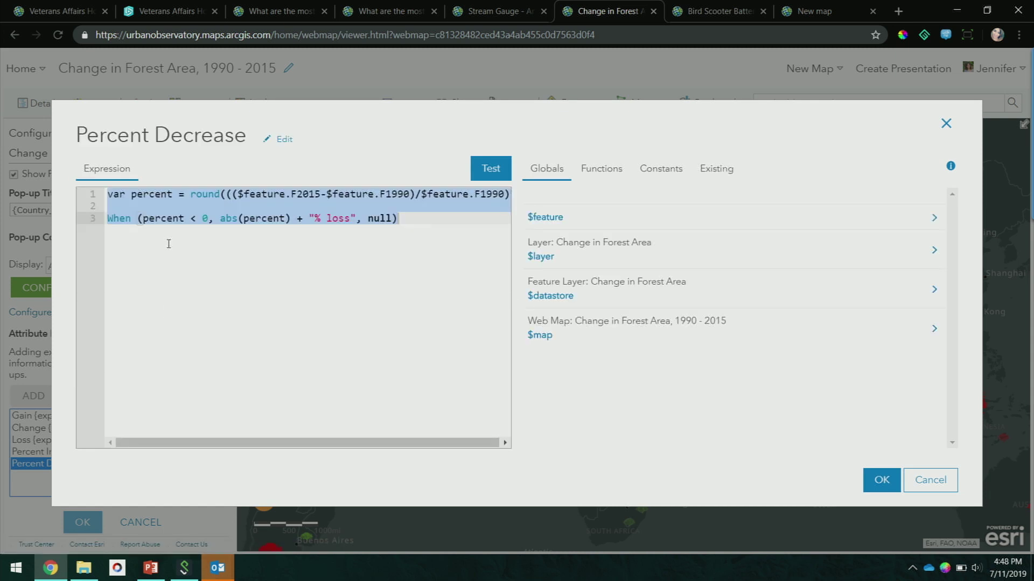
{"action": "left_click", "coordinate": [930, 480]}
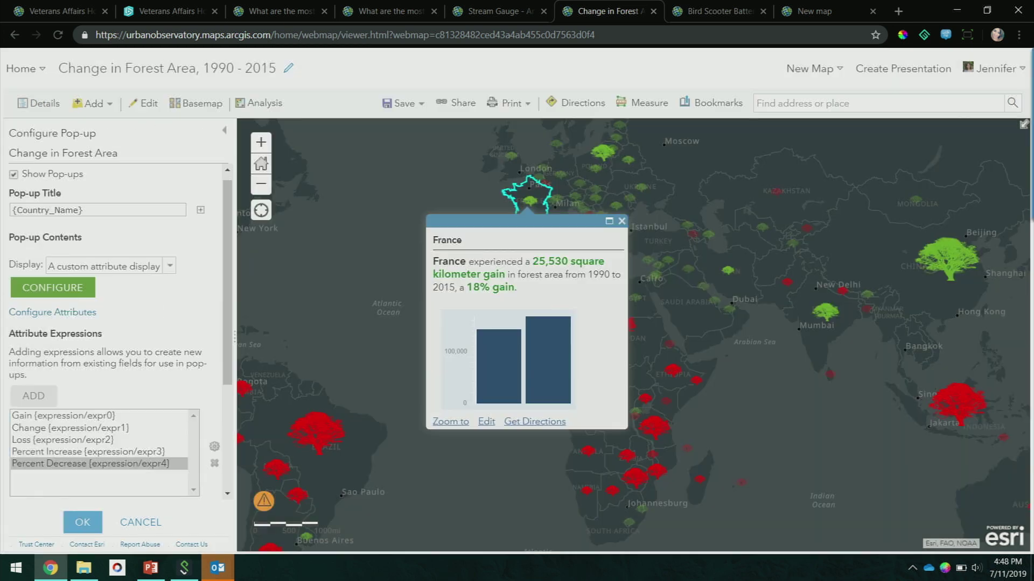
Inspect the pop-up's custom attribute display as formatted text and HTML source, and leave the pop-up configuration without saving
{"action": "left_click", "coordinate": [73, 297]}
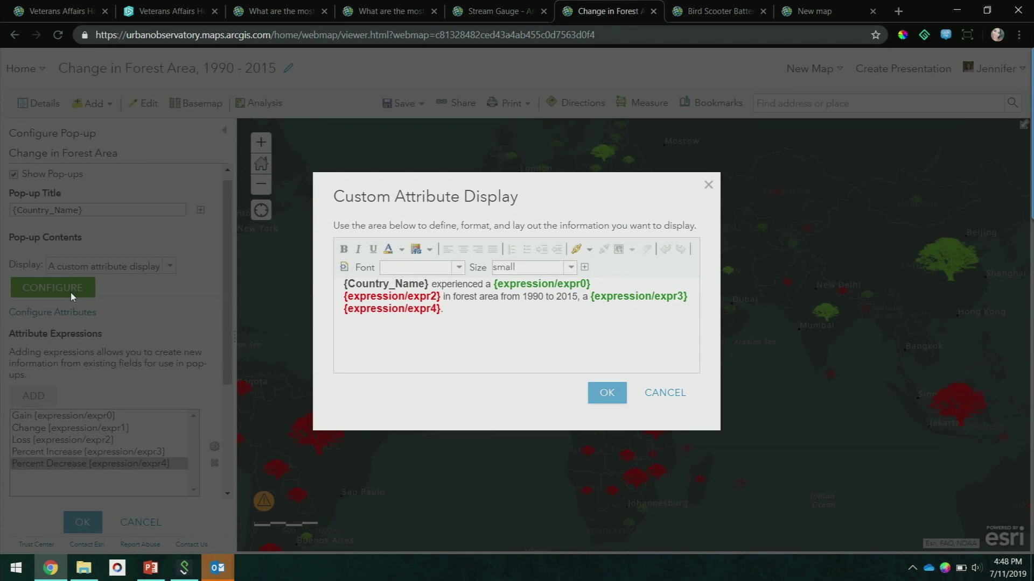
{"action": "left_click", "coordinate": [343, 267]}
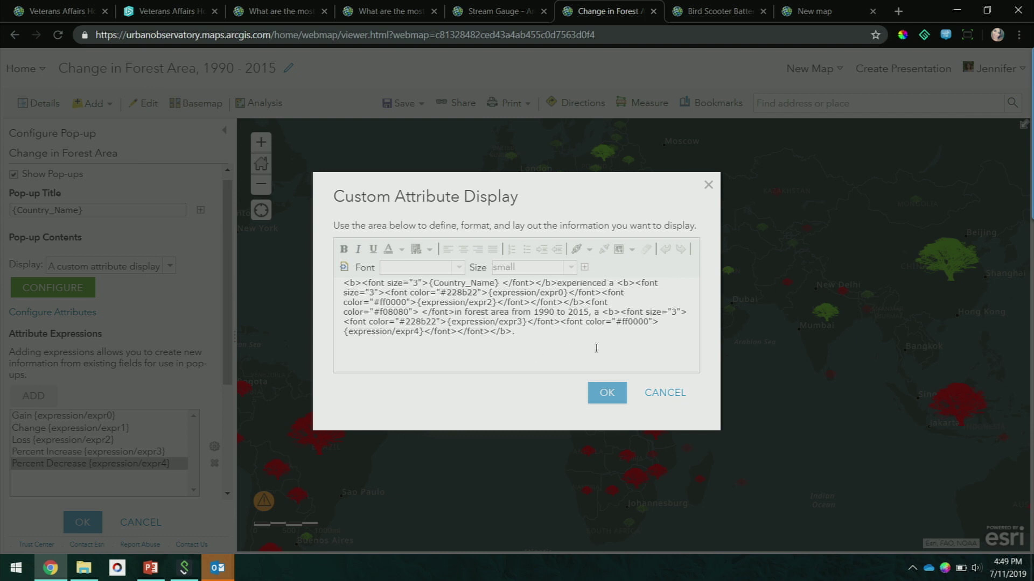
{"action": "left_click", "coordinate": [344, 267]}
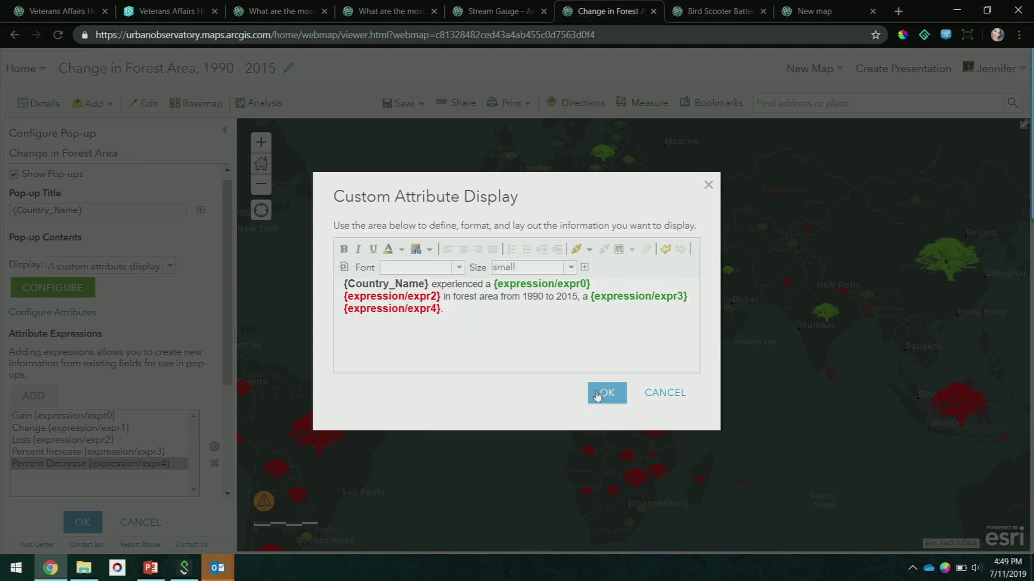
{"action": "left_click", "coordinate": [653, 392]}
{"action": "left_click", "coordinate": [139, 524]}
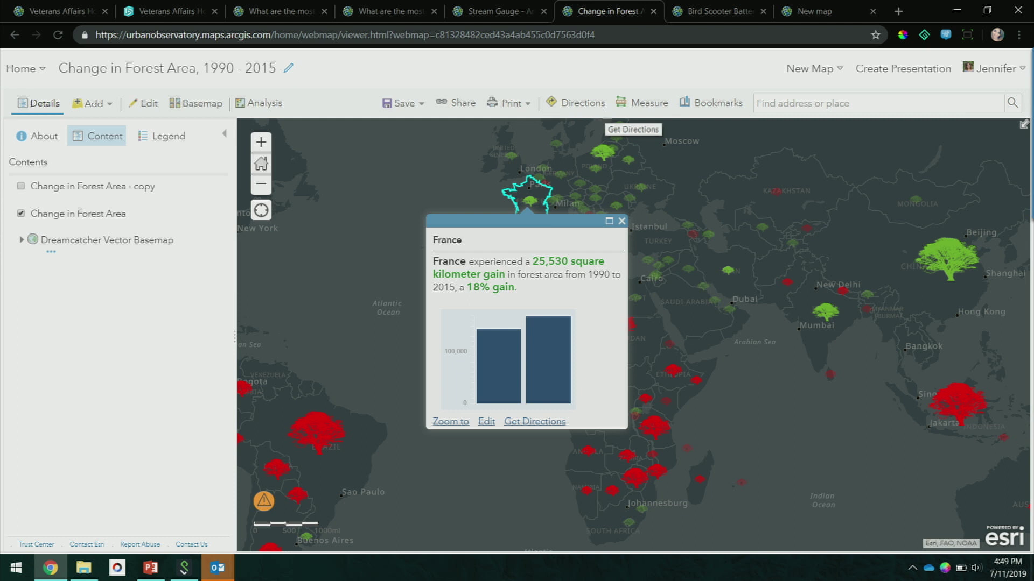
In the Bird Scooter Battery Charge Status Map, hide the Battery Alert layer and show the first bird scooter locations layer
{"action": "left_click", "coordinate": [706, 16]}
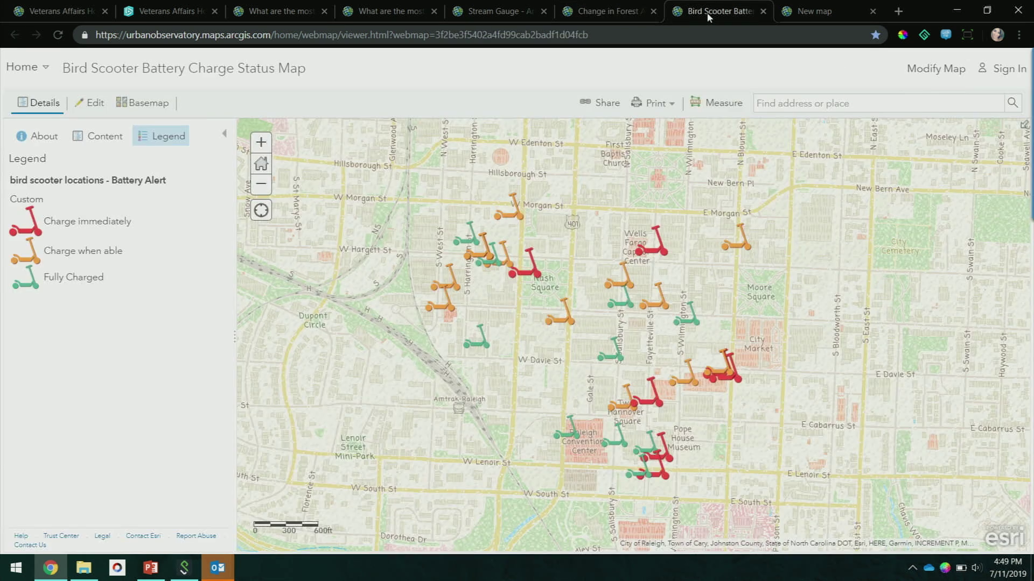
{"action": "left_click", "coordinate": [86, 141]}
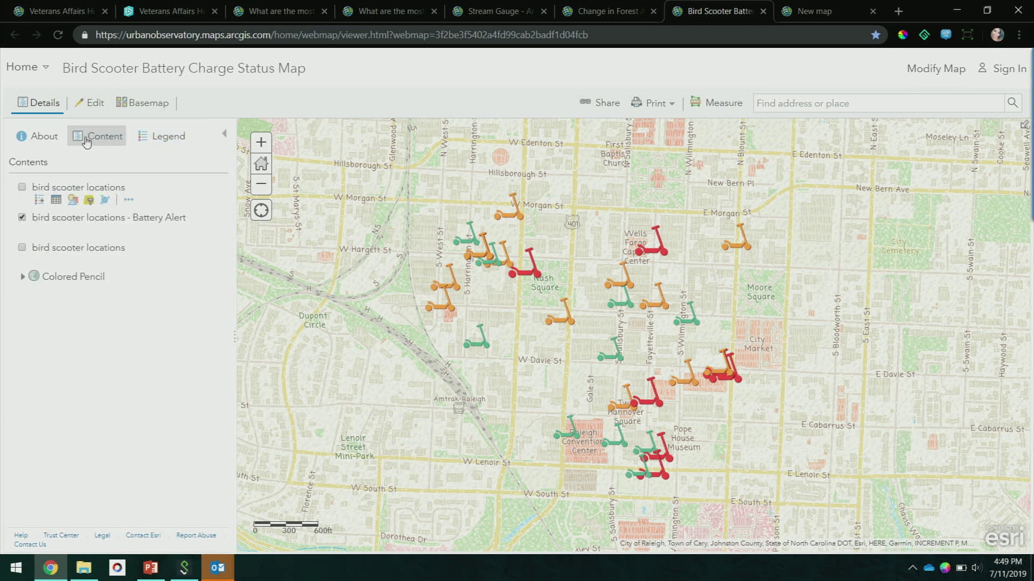
{"action": "left_click", "coordinate": [21, 218]}
{"action": "left_click", "coordinate": [22, 187]}
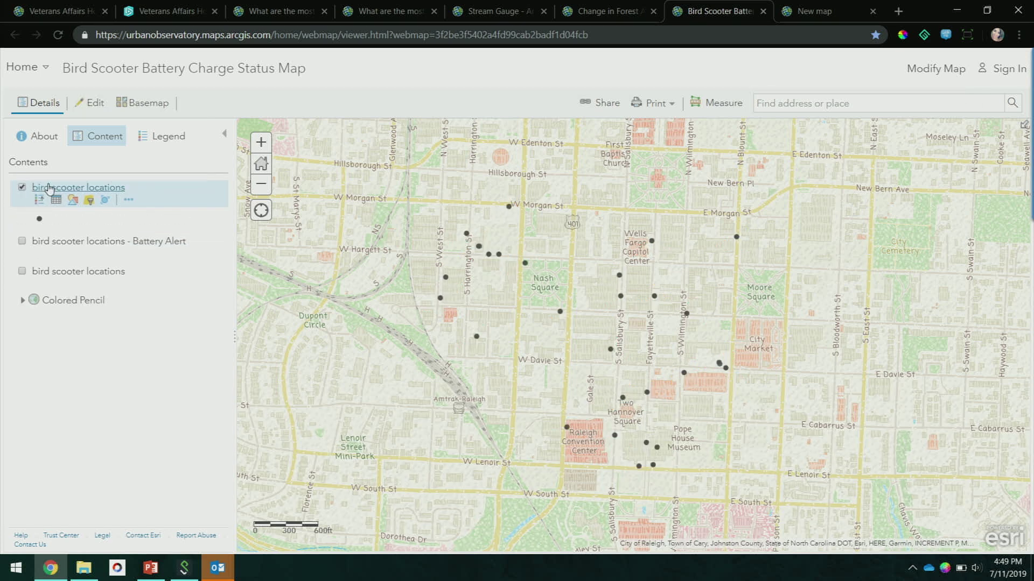
Start a new style expression for bird scooter locations declaring var charge = $feature["battery_level"]
{"action": "left_click", "coordinate": [73, 201]}
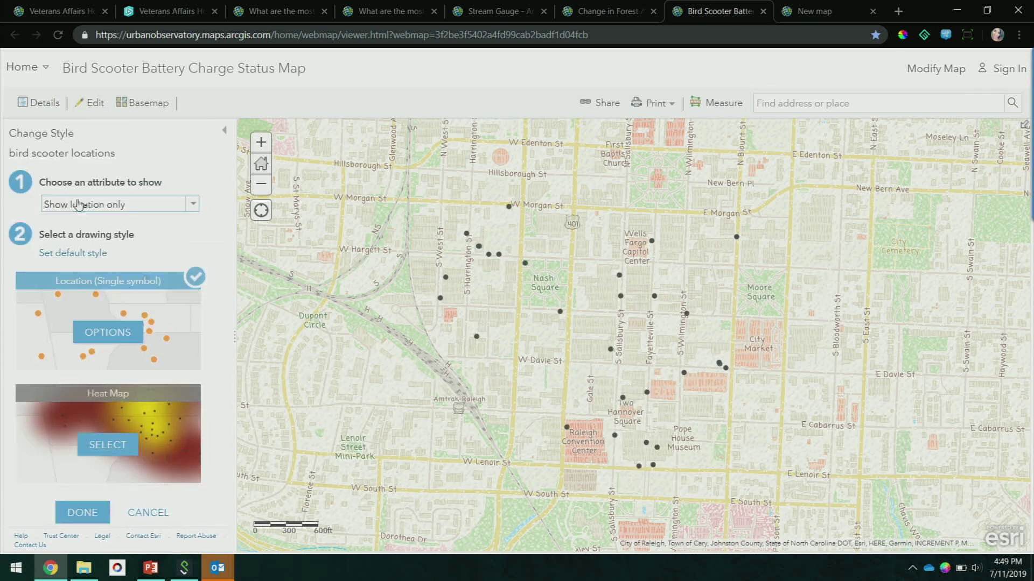
{"action": "left_click", "coordinate": [88, 205]}
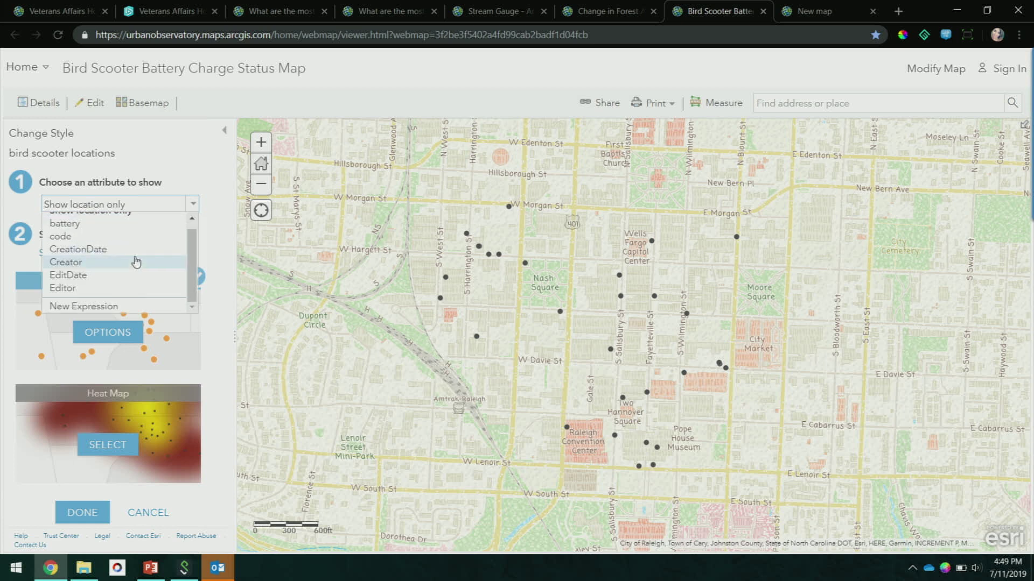
{"action": "left_click", "coordinate": [84, 307]}
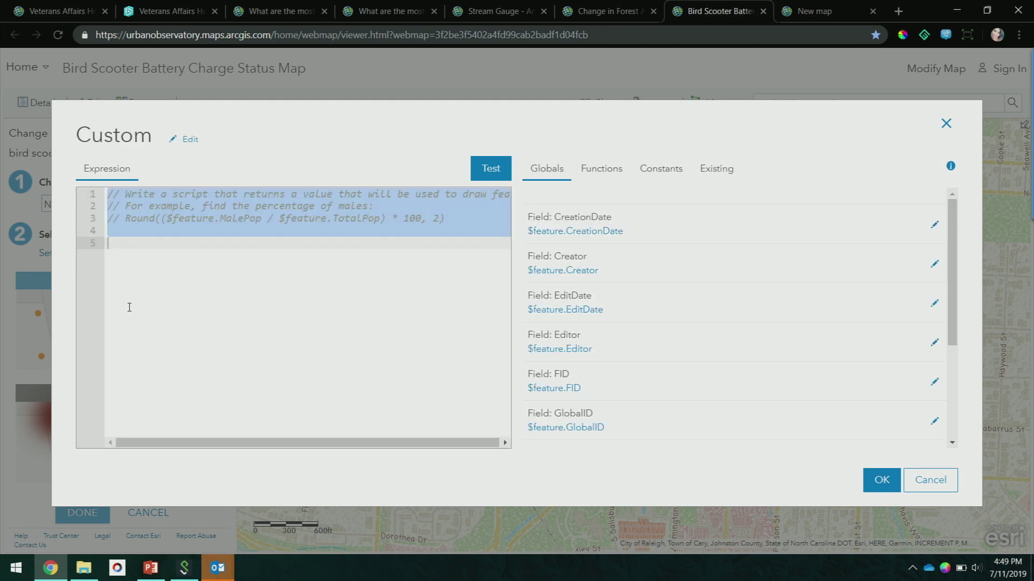
{"action": "left_click", "coordinate": [136, 273]}
{"action": "type", "text": "var batte"}
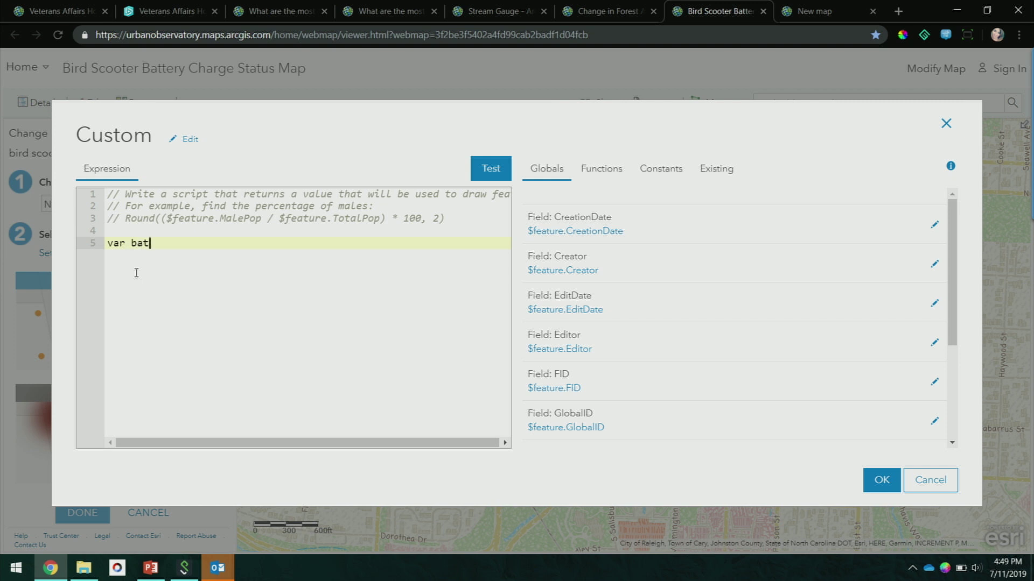
{"action": "key", "text": "BackSpace"}
{"action": "key", "text": "BackSpace"}
{"action": "key", "text": "BackSpace"}
{"action": "key", "text": "BackSpace"}
{"action": "key", "text": "BackSpace"}
{"action": "type", "text": "charge ="}
{"action": "scroll", "coordinate": [625, 291], "scroll_direction": "down", "scroll_amount": 3}
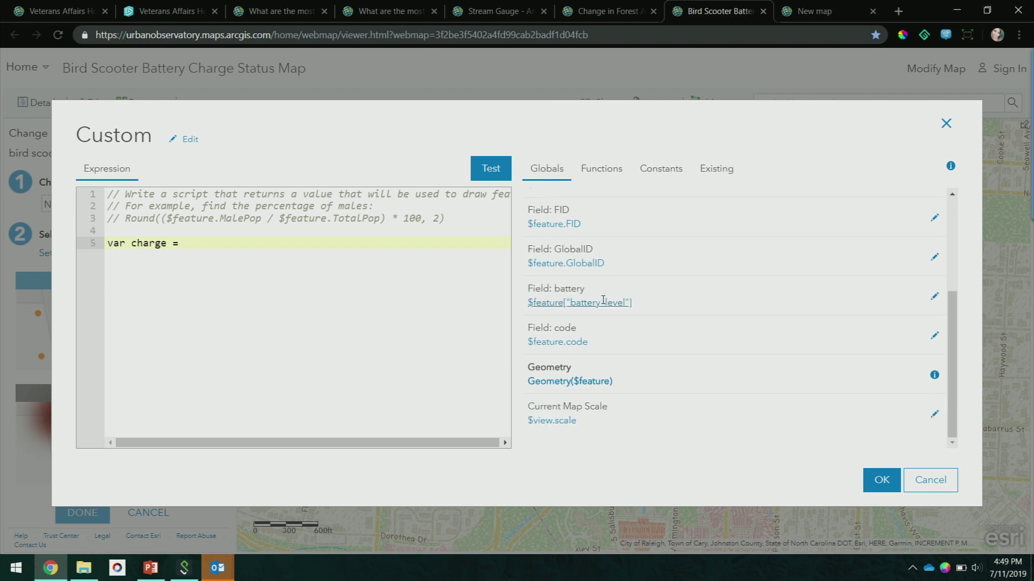
{"action": "left_click", "coordinate": [608, 301]}
Test the expression, set the battery_level sample value to 90, and test it again
{"action": "left_click", "coordinate": [498, 178]}
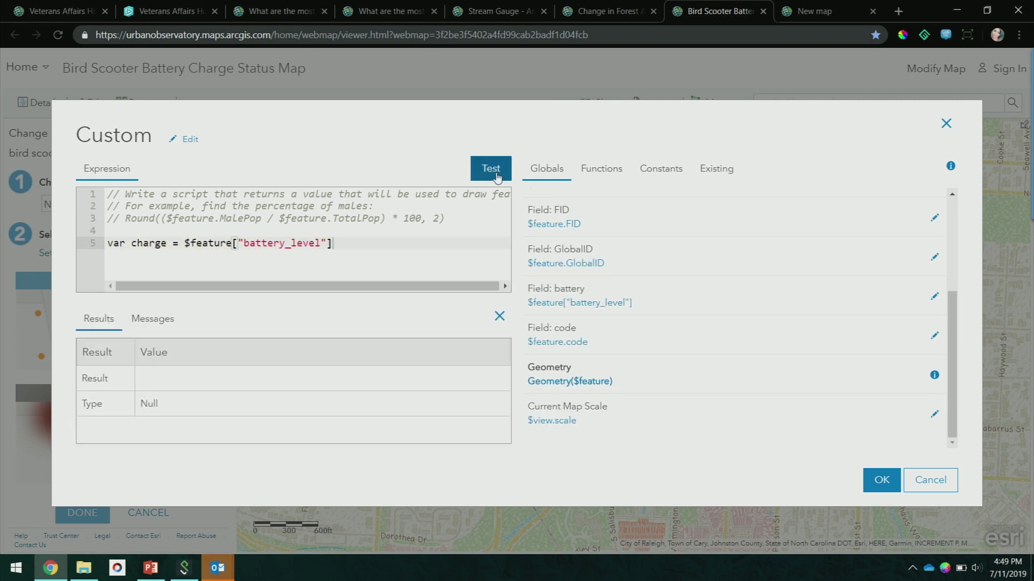
{"action": "left_click", "coordinate": [935, 296]}
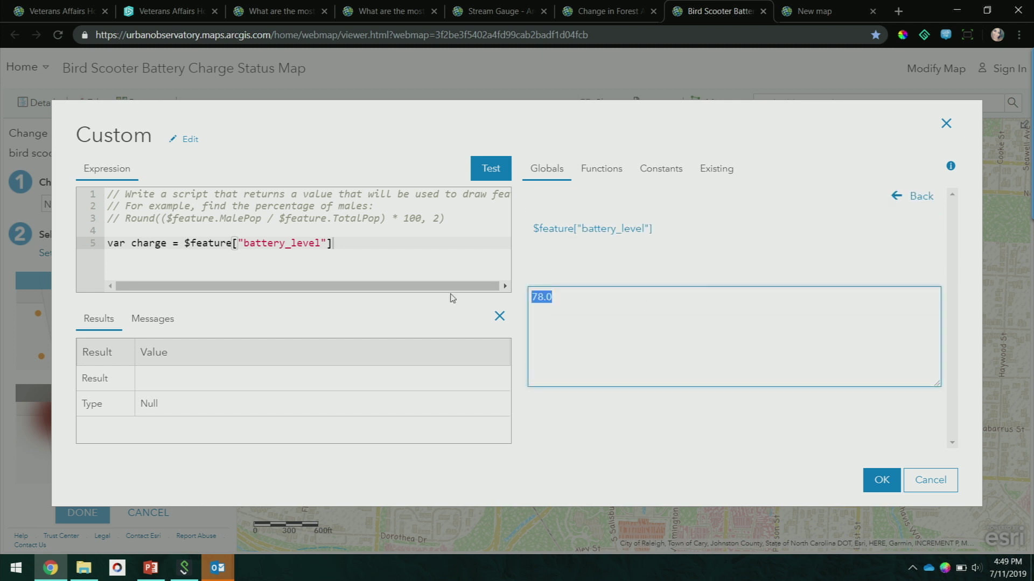
{"action": "type", "text": "90"}
{"action": "left_click", "coordinate": [488, 172]}
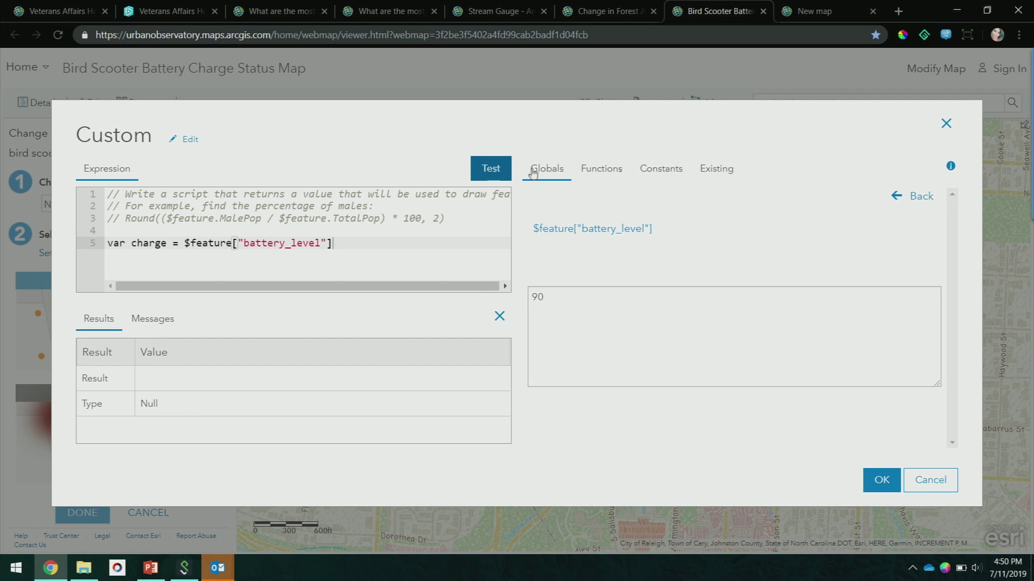
Return the charge variable on a separate line, test the expression's result and type, and cancel the expression
{"action": "left_click", "coordinate": [428, 246]}
{"action": "key", "text": "Return"}
{"action": "key", "text": "Return"}
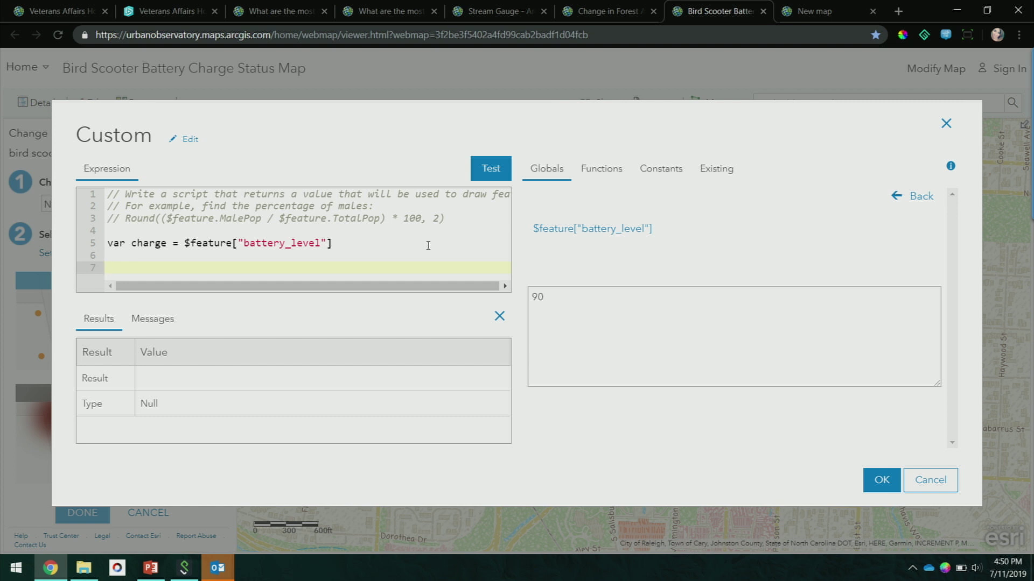
{"action": "type", "text": "chare"}
{"action": "type", "text": "e"}
{"action": "left_click", "coordinate": [490, 170]}
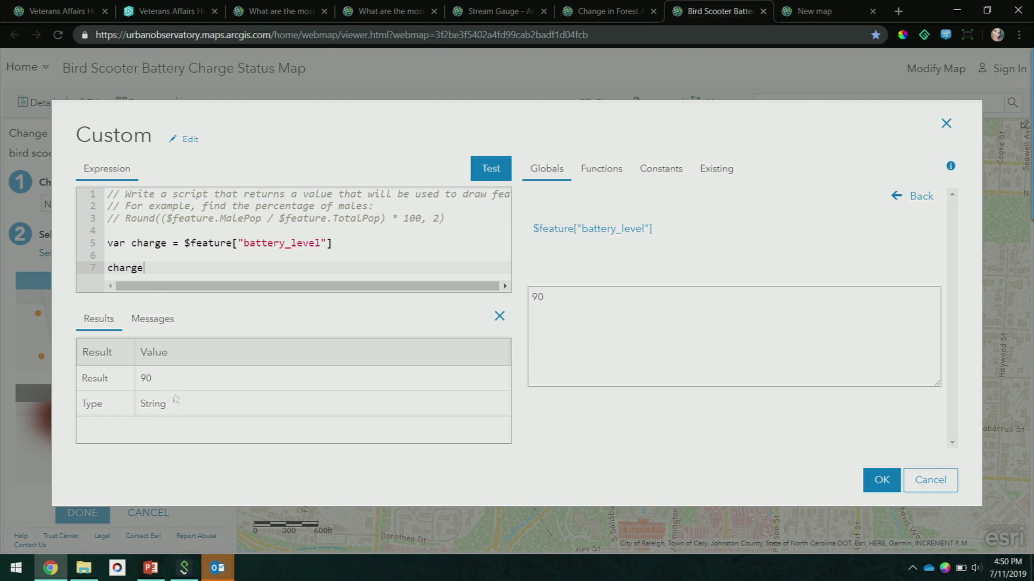
{"action": "left_click", "coordinate": [940, 480]}
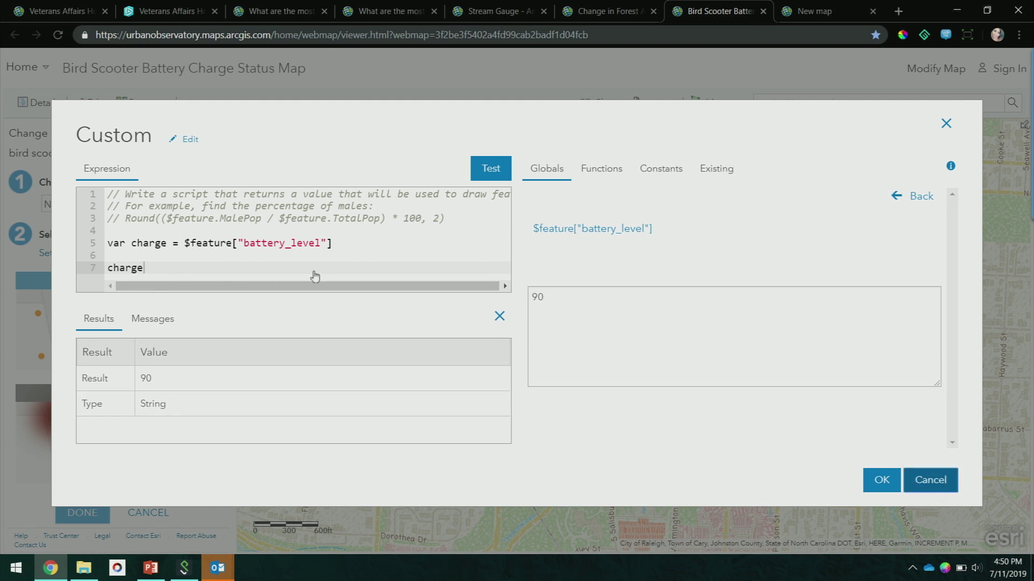
Style bird scooter locations by the battery attribute, and start a new expression with var charge = Number()
{"action": "left_click", "coordinate": [175, 205]}
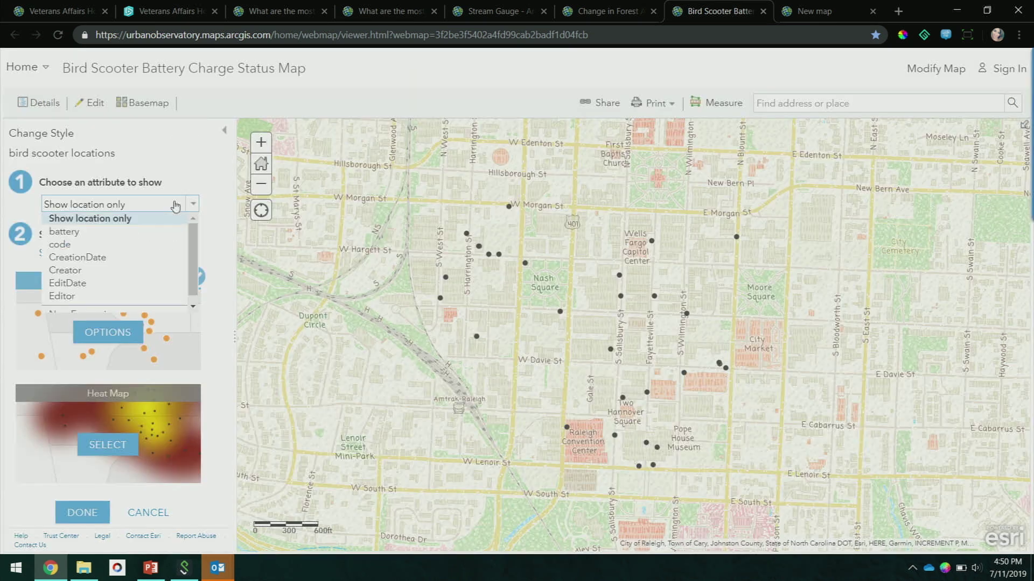
{"action": "left_click", "coordinate": [121, 231]}
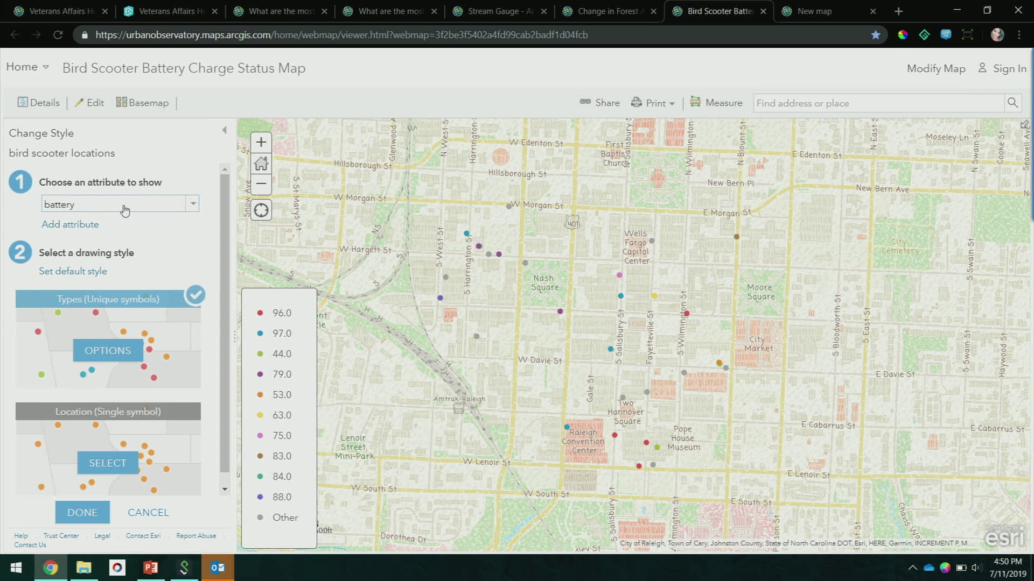
{"action": "left_click", "coordinate": [124, 210]}
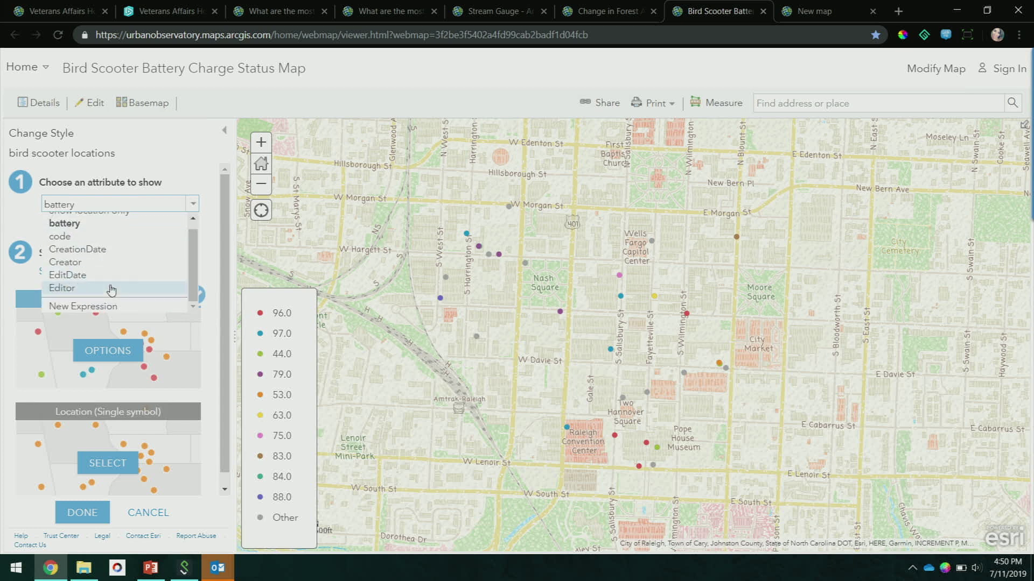
{"action": "left_click", "coordinate": [86, 306]}
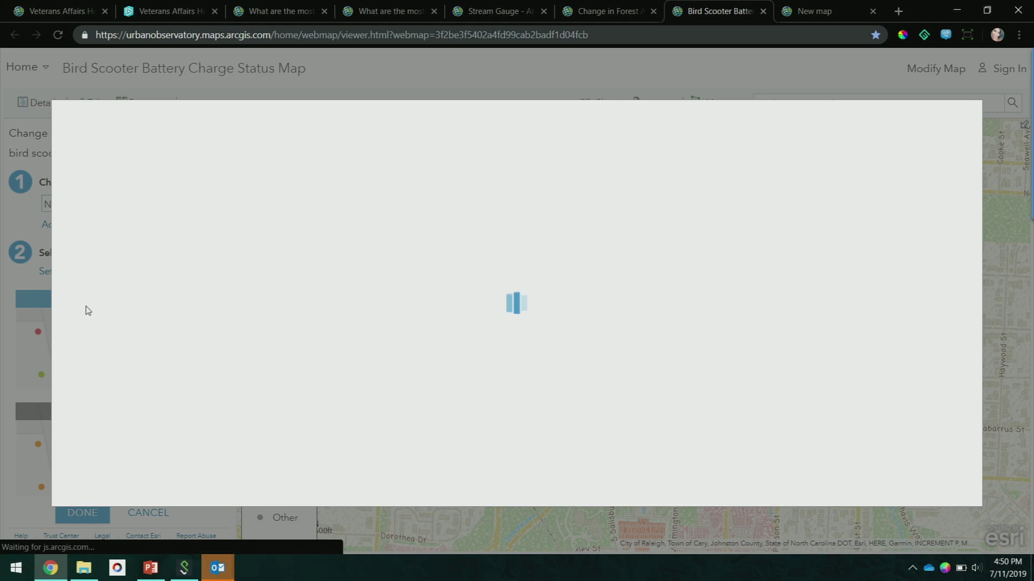
{"action": "left_click", "coordinate": [162, 242]}
{"action": "type", "text": "var ch"}
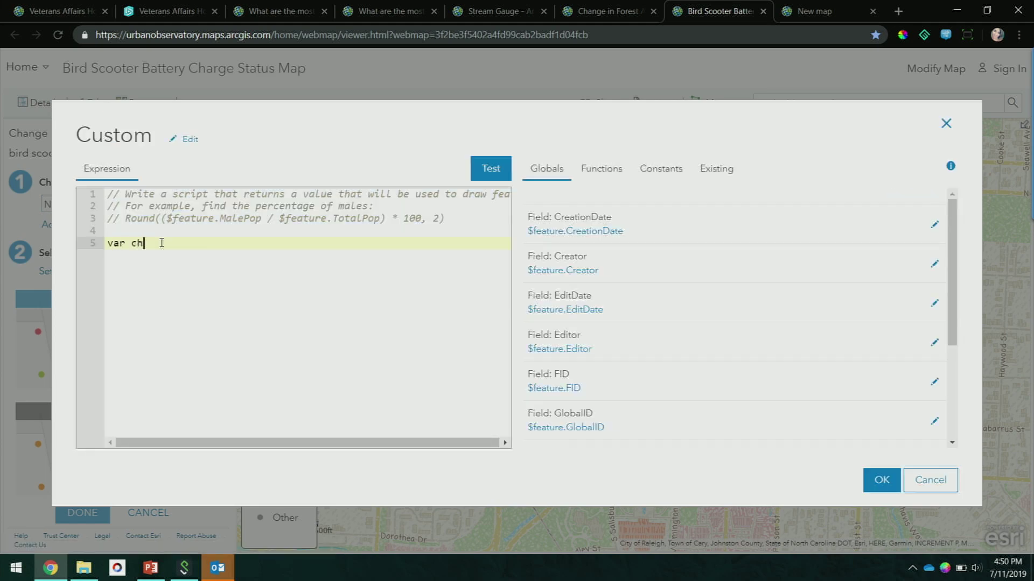
{"action": "type", "text": "arge = Number()"}
Look up the Number function's documentation and return to the list of available variables
{"action": "left_click", "coordinate": [601, 172]}
{"action": "left_click", "coordinate": [591, 195]}
{"action": "type", "text": "nu"}
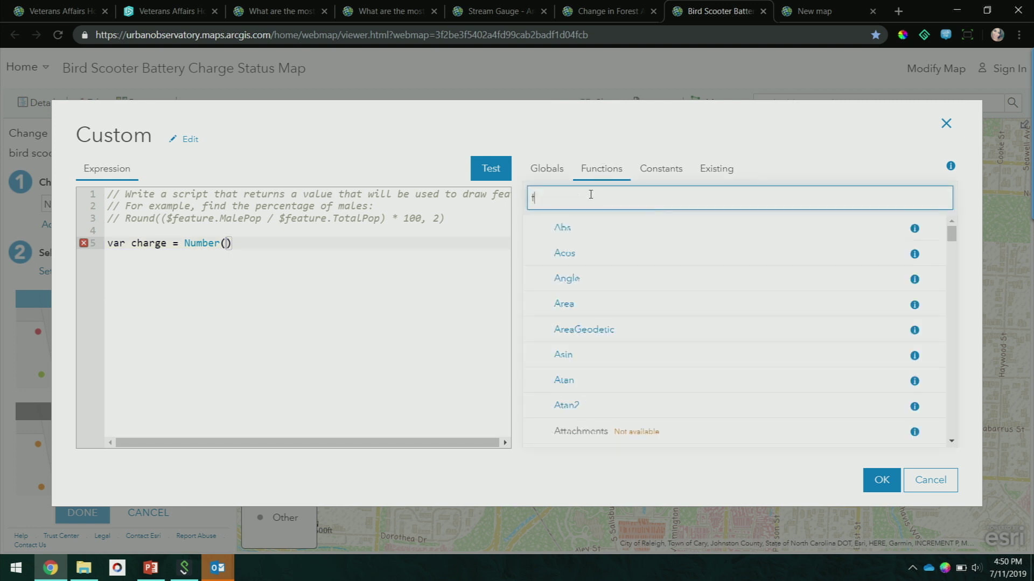
{"action": "type", "text": "mbe"}
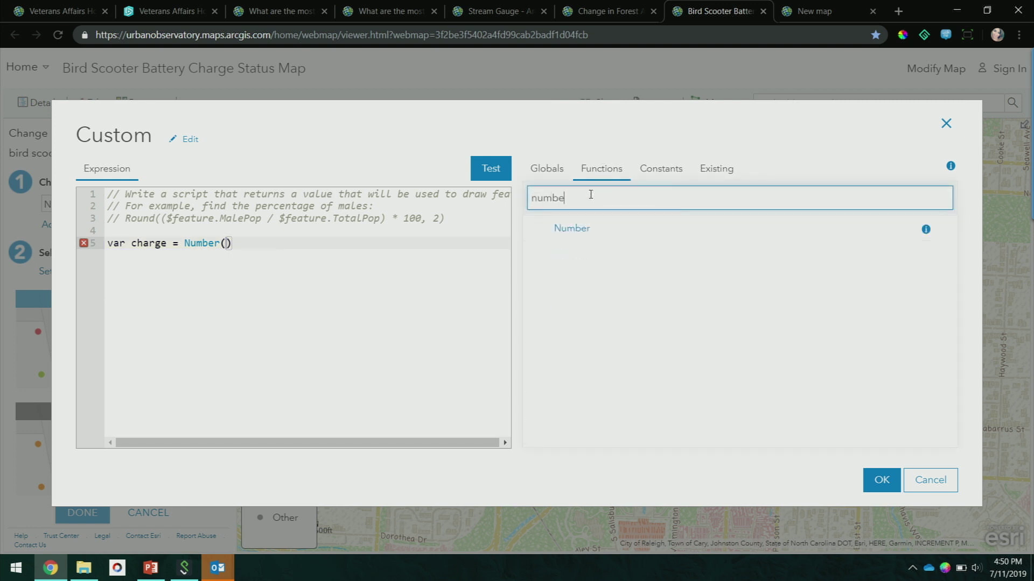
{"action": "left_click", "coordinate": [926, 232]}
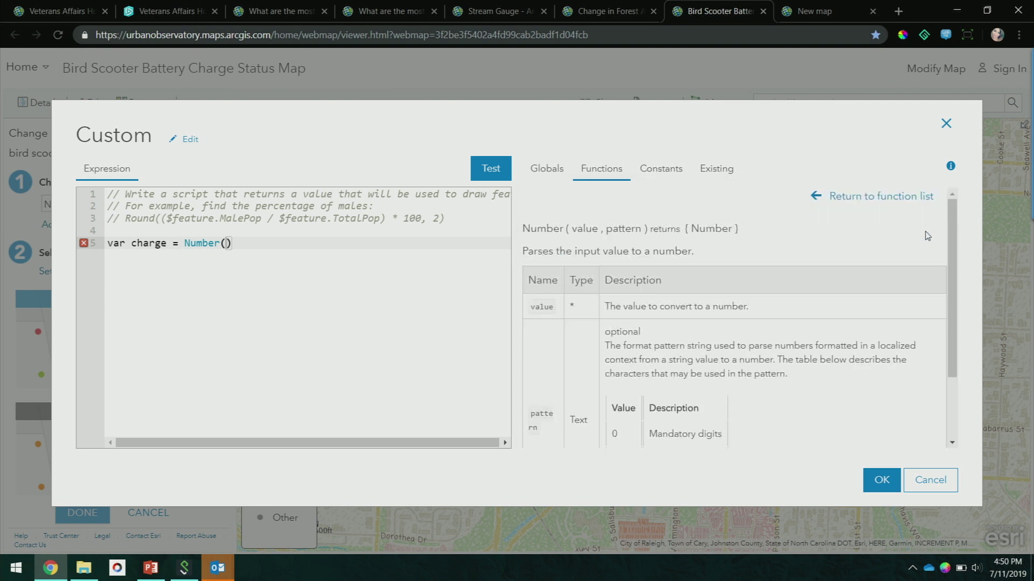
{"action": "left_click", "coordinate": [891, 197]}
{"action": "left_click", "coordinate": [553, 171]}
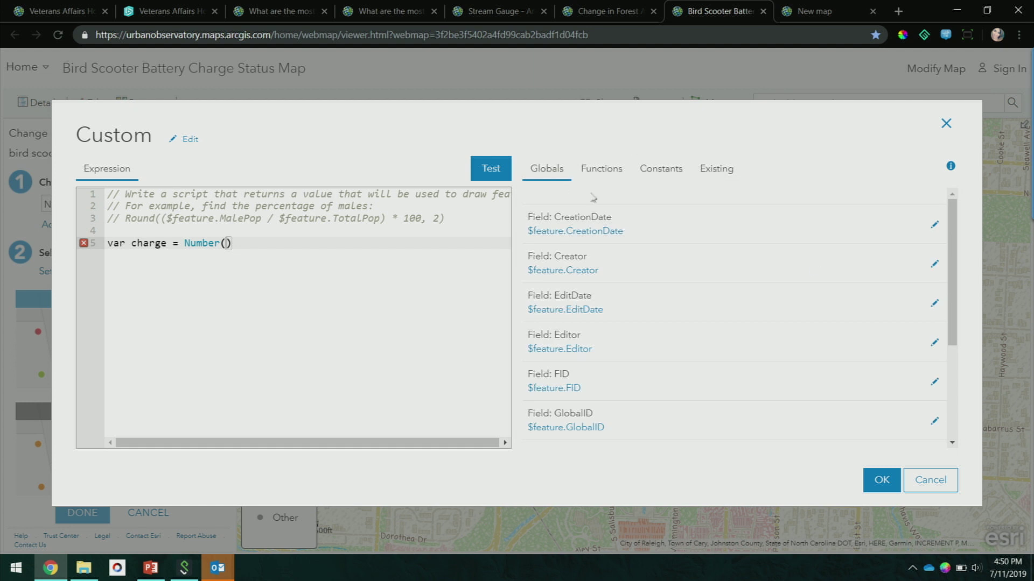
Search the functions for Buffer and insert it inside the Number parentheses
{"action": "left_click", "coordinate": [595, 171]}
{"action": "left_click_drag", "start_coordinate": [590, 197], "coordinate": [500, 200]}
{"action": "type", "text": "buf"}
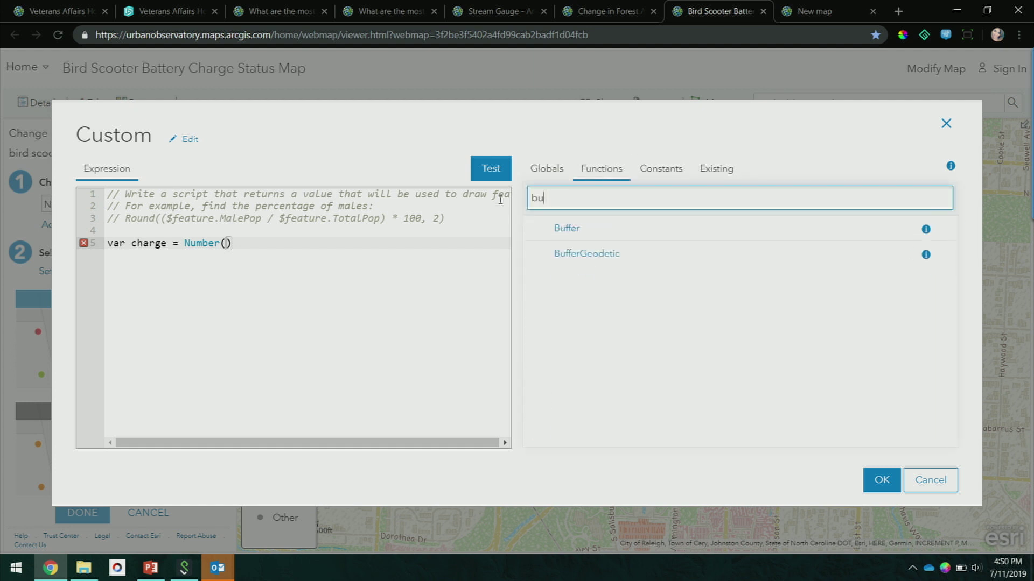
{"action": "left_click", "coordinate": [567, 228]}
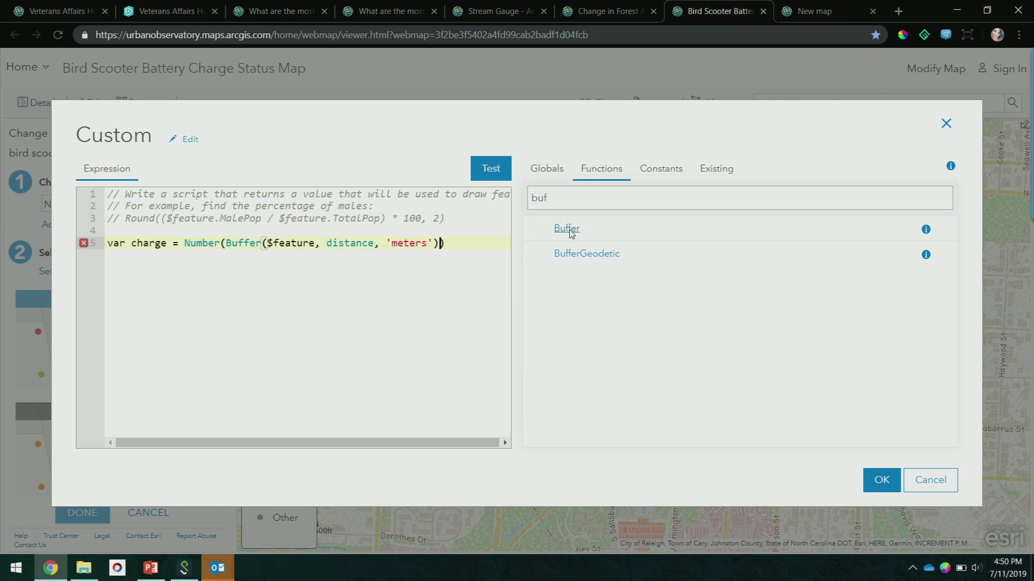
Delete the inserted Buffer function and closing parentheses, leaving var charge = Number( in the expression
{"action": "left_click", "coordinate": [322, 254]}
{"action": "key", "text": "BackSpace"}
{"action": "key", "text": "BackSpace"}
{"action": "key", "text": "BackSpace"}
{"action": "key", "text": "BackSpace"}
{"action": "key", "text": "BackSpace"}
{"action": "key", "text": "BackSpace"}
{"action": "key", "text": "BackSpace"}
{"action": "key", "text": "BackSpace"}
{"action": "key", "text": "BackSpace"}
{"action": "key", "text": "BackSpace"}
{"action": "key", "text": "BackSpace"}
{"action": "key", "text": "BackSpace"}
{"action": "key", "text": "BackSpace"}
{"action": "key", "text": "BackSpace"}
{"action": "key", "text": "BackSpace"}
{"action": "key", "text": "BackSpace"}
{"action": "key", "text": "BackSpace"}
{"action": "key", "text": "BackSpace"}
{"action": "key", "text": "BackSpace"}
{"action": "key", "text": "BackSpace"}
{"action": "key", "text": "BackSpace"}
{"action": "key", "text": "BackSpace"}
{"action": "key", "text": "BackSpace"}
{"action": "key", "text": "BackSpace"}
{"action": "key", "text": "BackSpace"}
{"action": "key", "text": "BackSpace"}
{"action": "key", "text": "BackSpace"}
{"action": "key", "text": "BackSpace"}
{"action": "key", "text": "BackSpace"}
{"action": "key", "text": "BackSpace"}
{"action": "key", "text": "BackSpace"}
{"action": "key", "text": "BackSpace"}
{"action": "key", "text": "BackSpace"}
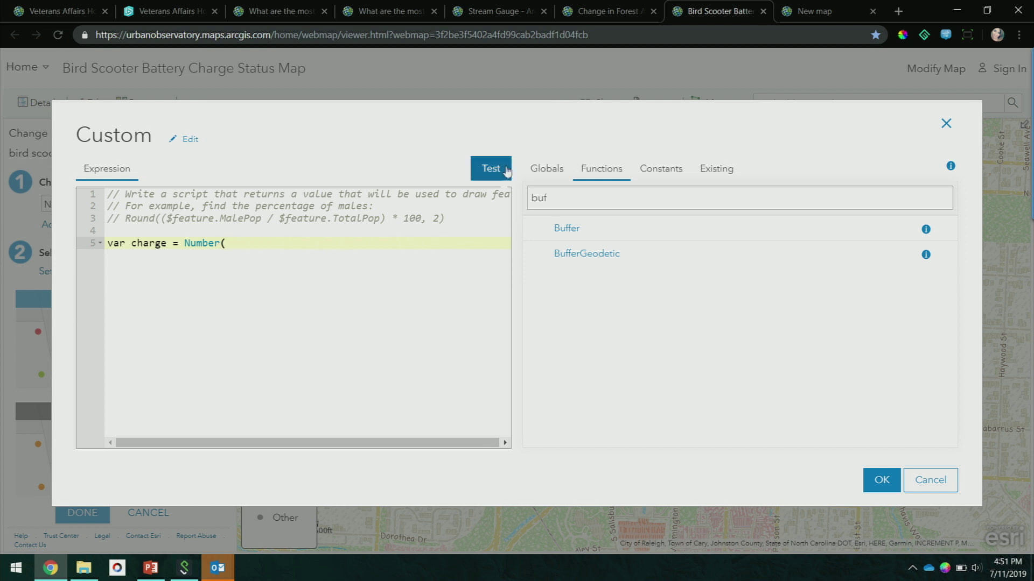
Complete the charge variable as Number($feature["battery_level"]), return charge on a new line, and test the expression
{"action": "left_click", "coordinate": [545, 169]}
{"action": "scroll", "coordinate": [577, 291], "scroll_direction": "down", "scroll_amount": 3}
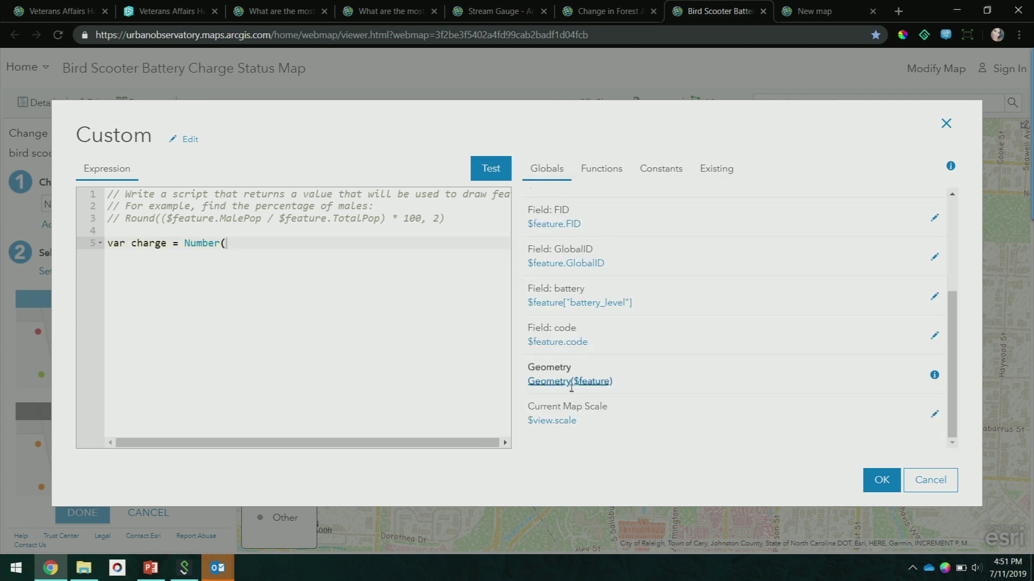
{"action": "left_click", "coordinate": [578, 303]}
{"action": "type", "text": ")"}
{"action": "key", "text": "Return"}
{"action": "key", "text": "Return"}
{"action": "type", "text": "charge"}
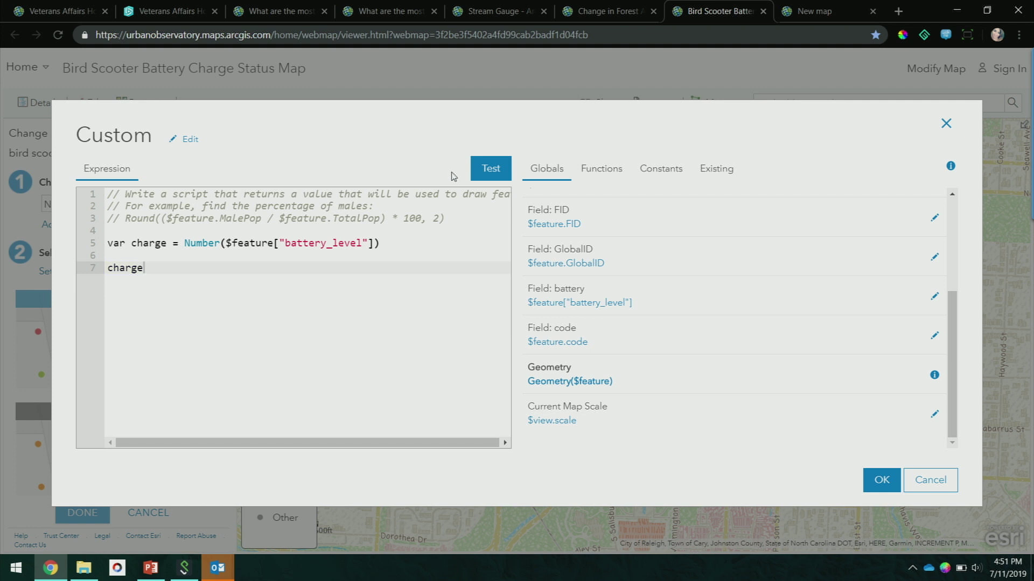
{"action": "left_click", "coordinate": [487, 167]}
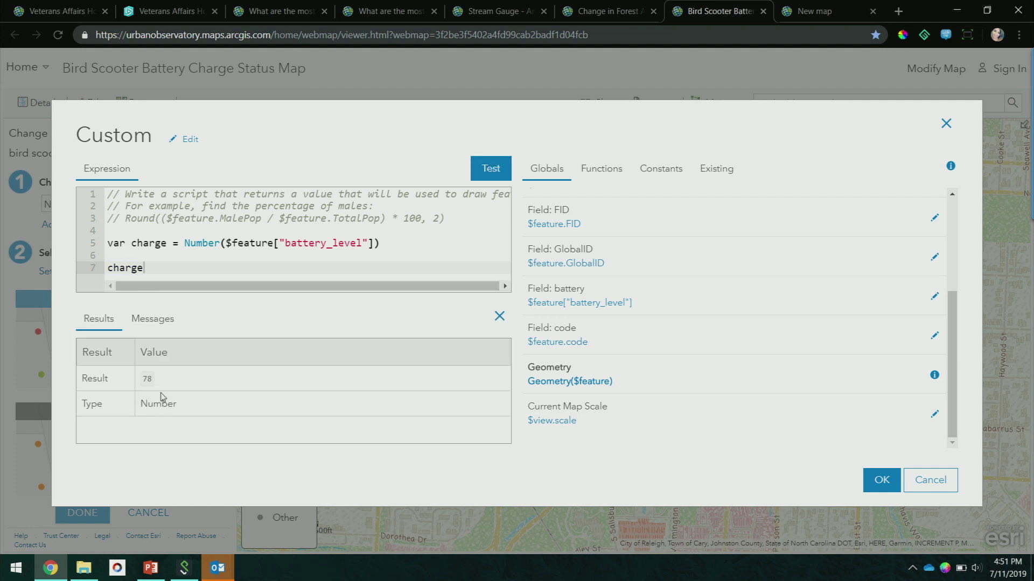
Replace the returned charge with a When function whose first condition is charge < 50, "Charge immediately"
{"action": "double_click", "coordinate": [128, 266]}
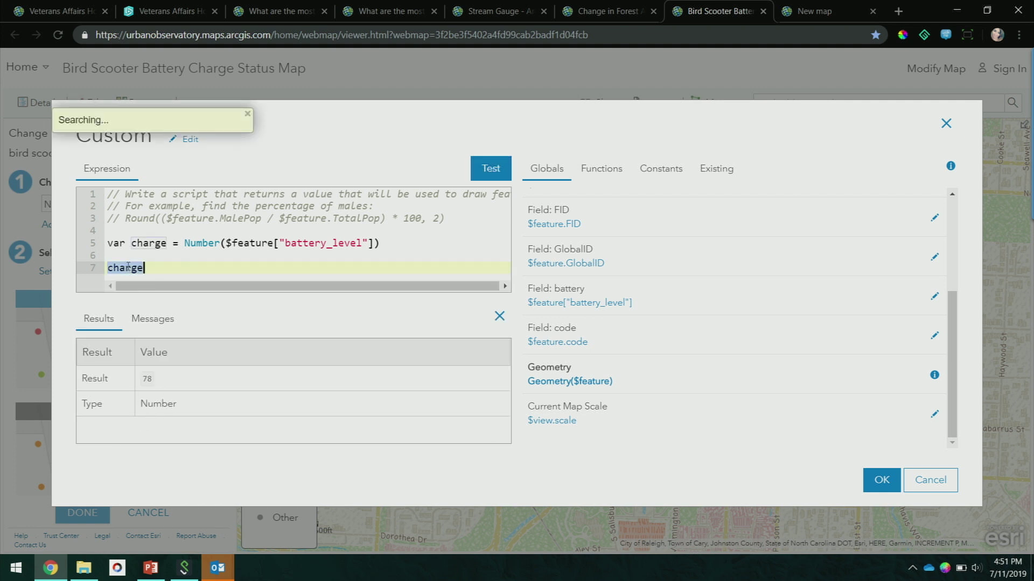
{"action": "type", "text": "When"}
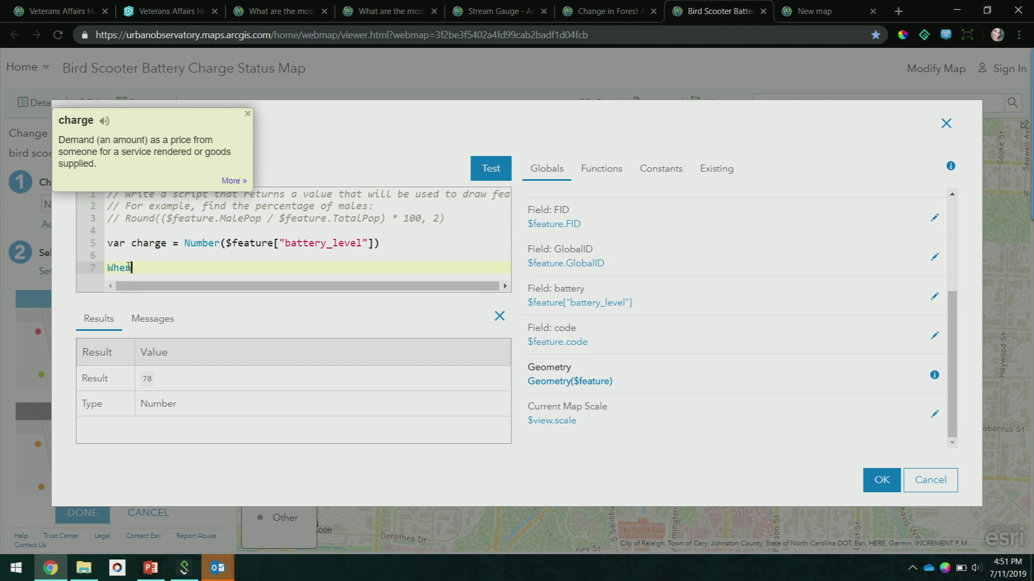
{"action": "type", "text": "(charg"}
{"action": "key", "text": "BackSpace"}
{"action": "type", "text": "en(charg"}
{"action": "type", "text": "e "}
{"action": "type", "text": "< 50, "}
{"action": "type", "text": "\"Charge imme"}
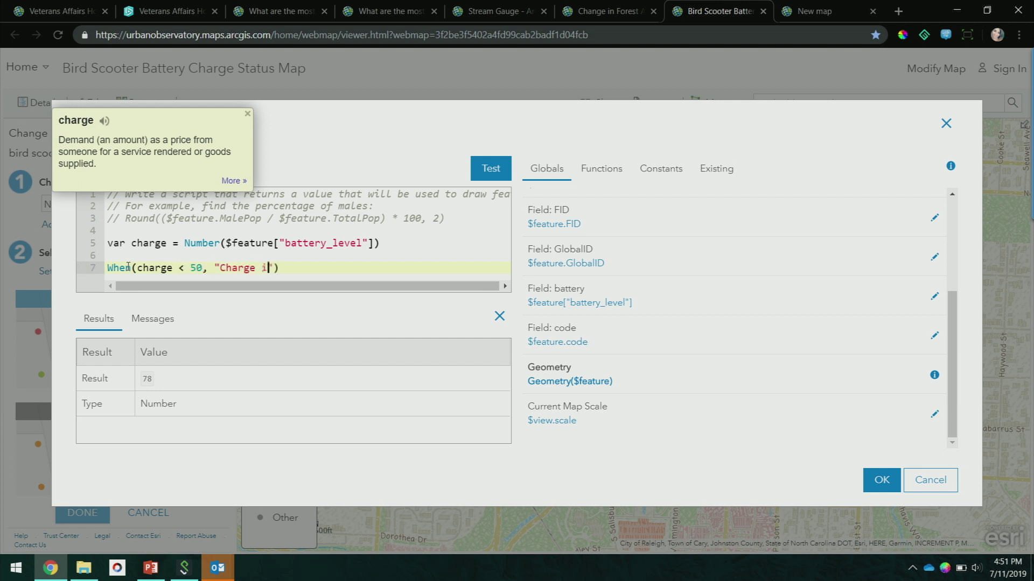
{"action": "type", "text": "diately\""}
{"action": "key", "text": "Return"}
{"action": "key", "text": "BackSpace"}
{"action": "type", "text": ","}
{"action": "key", "text": "Return"}
Add a second When condition, charge >= 50 && charge < 90, that returns "Charge when possible"
{"action": "type", "text": "charge "}
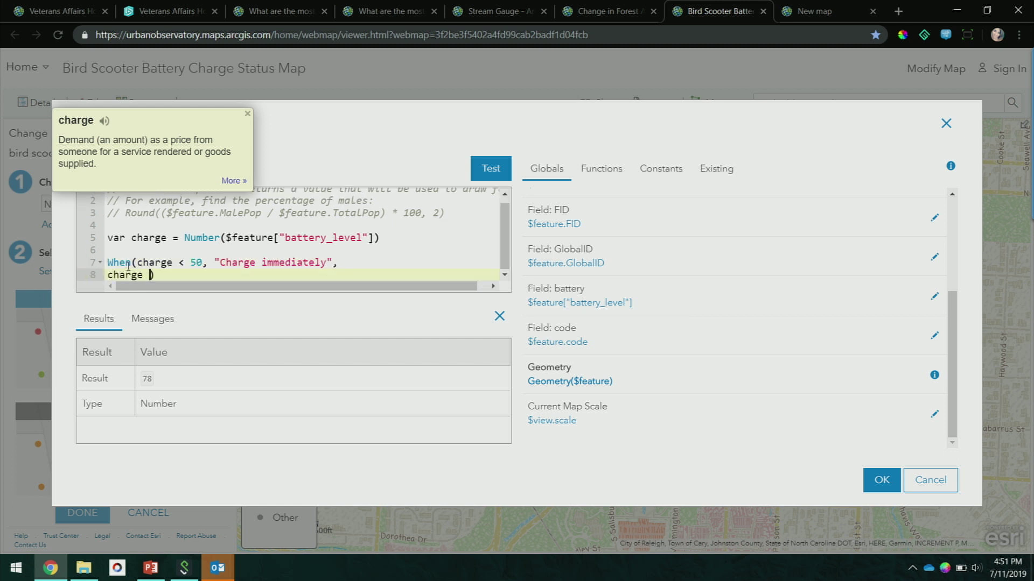
{"action": "type", "text": ">= "}
{"action": "type", "text": "50 "}
{"action": "type", "text": "||"}
{"action": "key", "text": "BackSpace"}
{"action": "key", "text": "BackSpace"}
{"action": "type", "text": "&&"}
{"action": "type", "text": " charge <"}
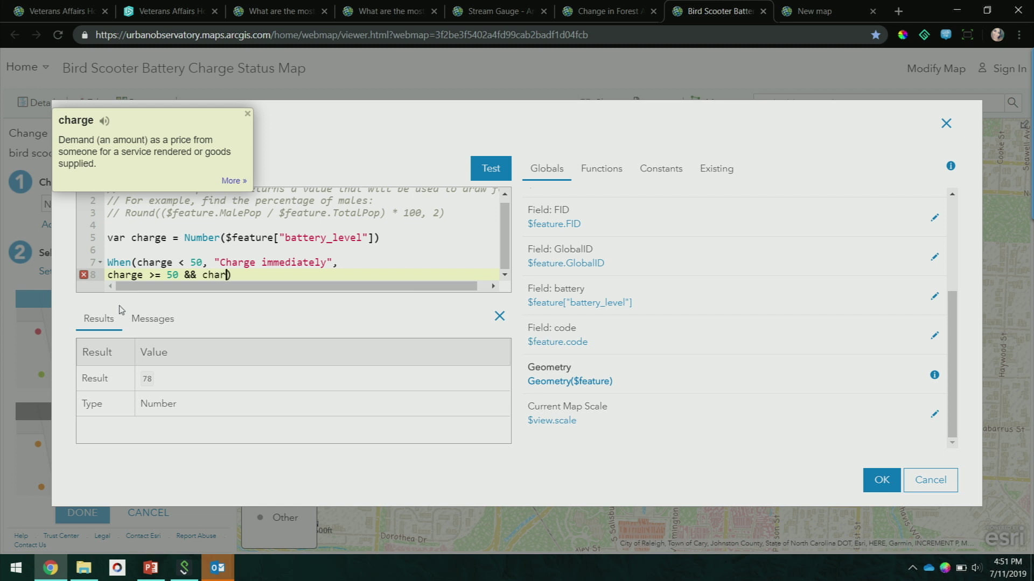
{"action": "type", "text": " 90, \"Cha"}
{"action": "type", "text": "rge when poss"}
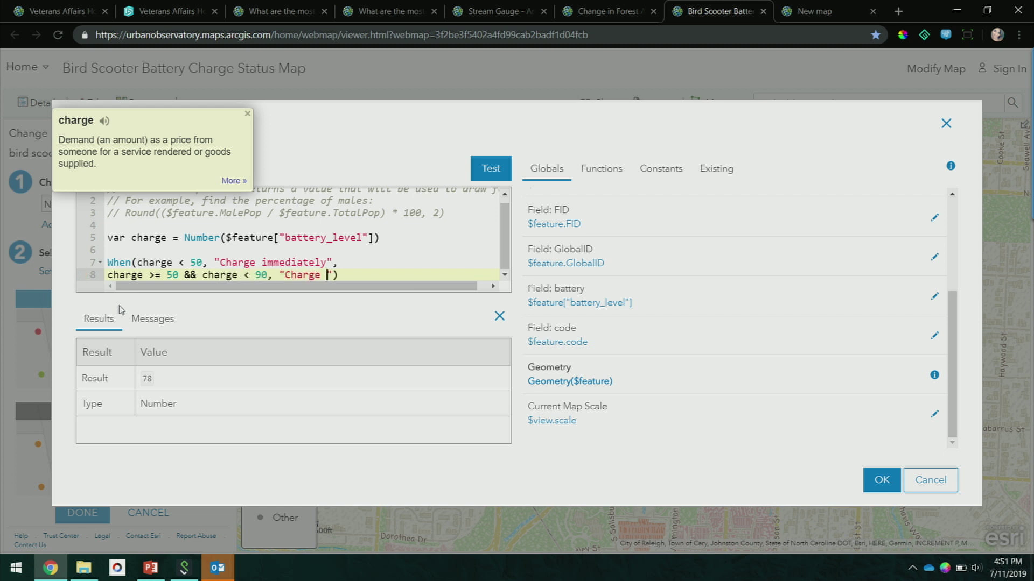
{"action": "type", "text": "ible\""}
{"action": "type", "text": ","}
Add "Fully charged" as the default result of the When function and dismiss the dictionary definition pop-up
{"action": "key", "text": "Return"}
{"action": "type", "text": "\"Ful"}
{"action": "type", "text": "ly charge"}
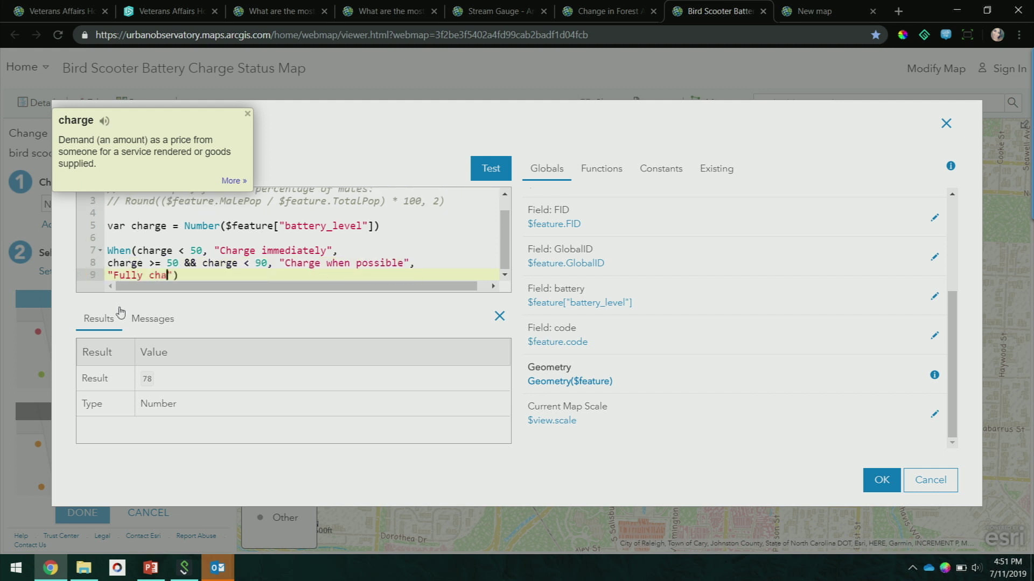
{"action": "type", "text": "d"}
{"action": "left_click", "coordinate": [247, 113]}
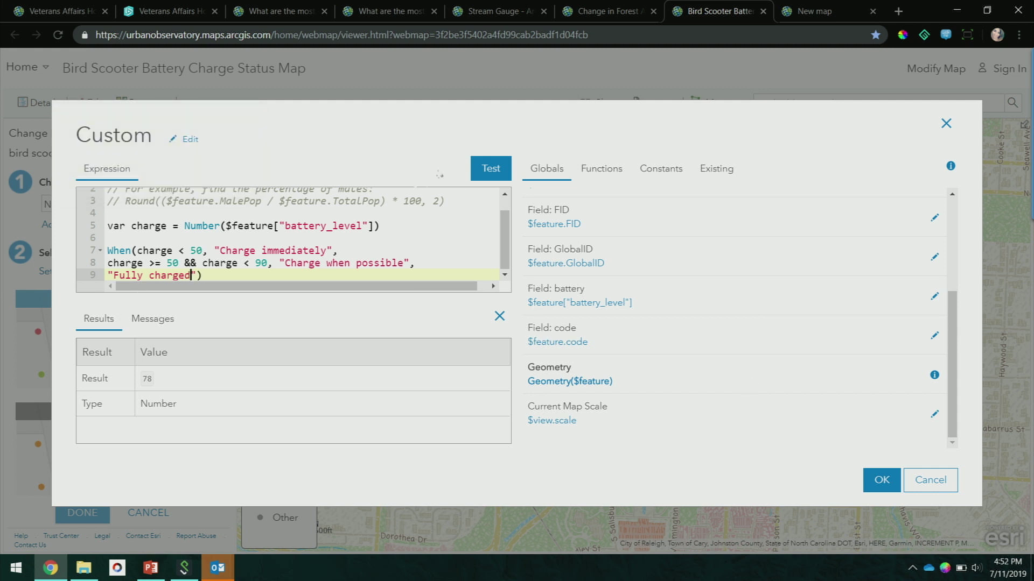
Test the expression as written and with a battery_level of 1, and apply it as the scooter layer's style
{"action": "left_click", "coordinate": [501, 169]}
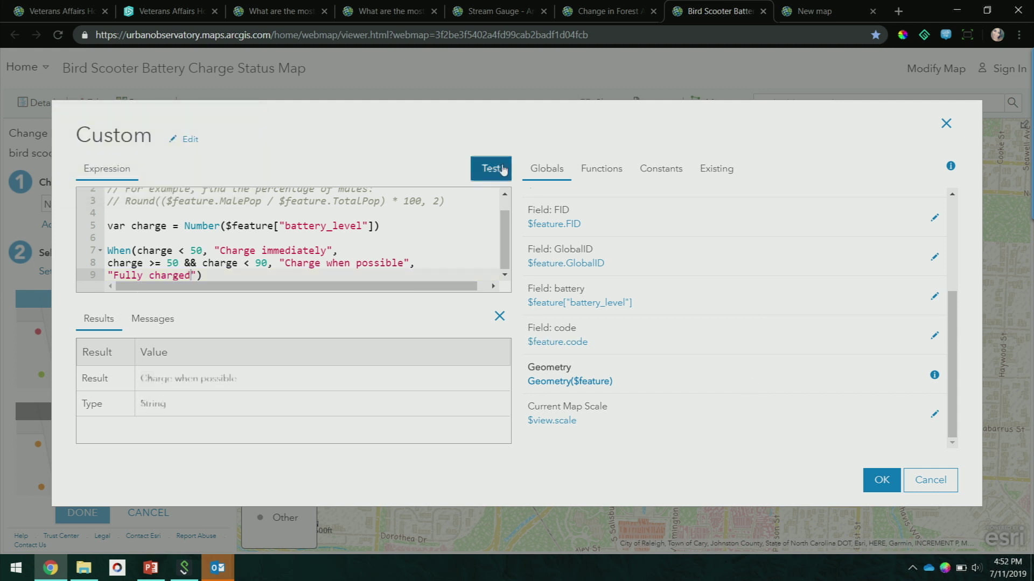
{"action": "left_click", "coordinate": [936, 297]}
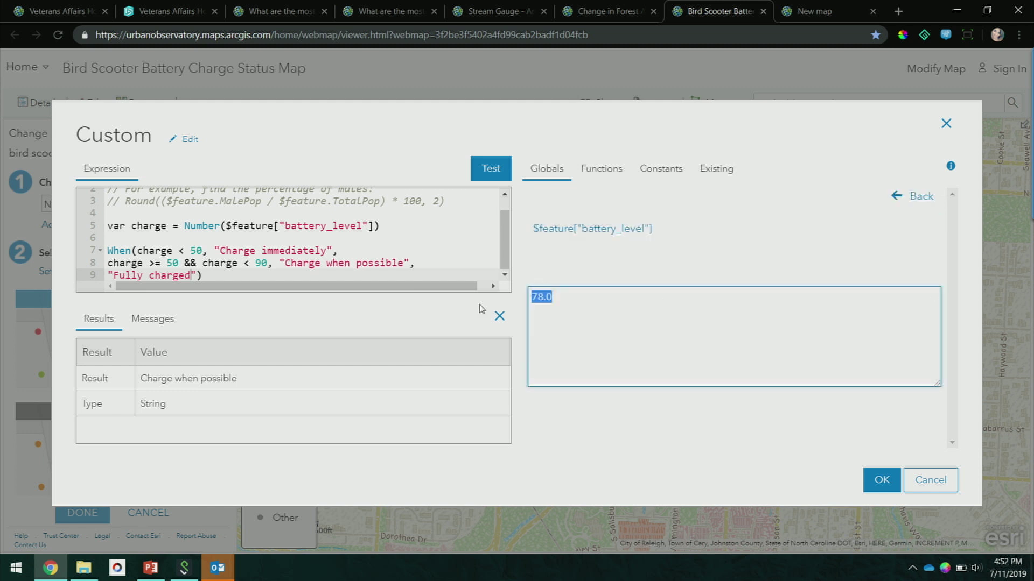
{"action": "type", "text": "1"}
{"action": "left_click", "coordinate": [484, 172]}
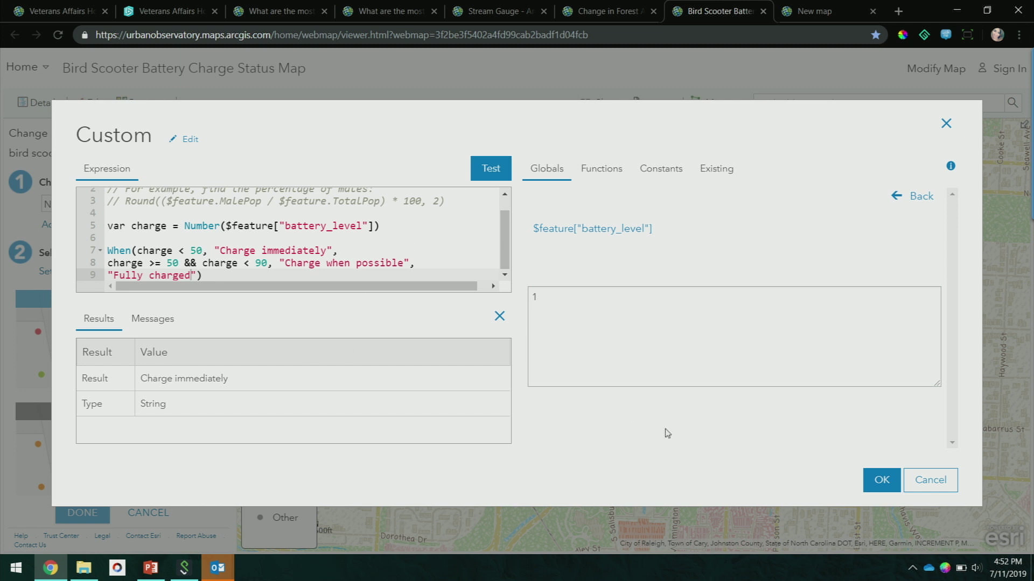
{"action": "left_click", "coordinate": [878, 479]}
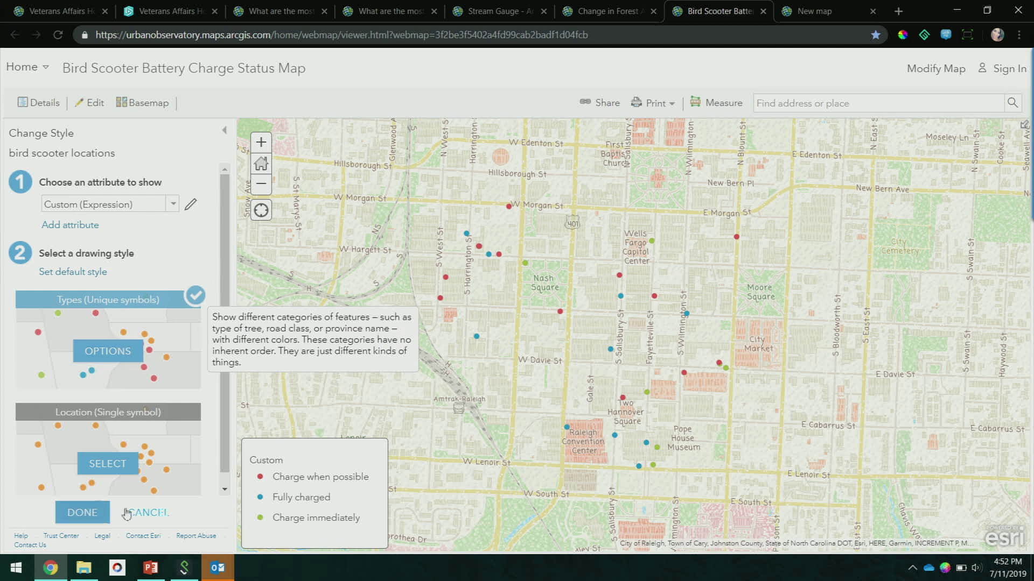
{"action": "left_click", "coordinate": [102, 513]}
Show the Battery Alert scooter layer, hide the newly styled one, and view a red scooter's pop-up
{"action": "left_click", "coordinate": [21, 216]}
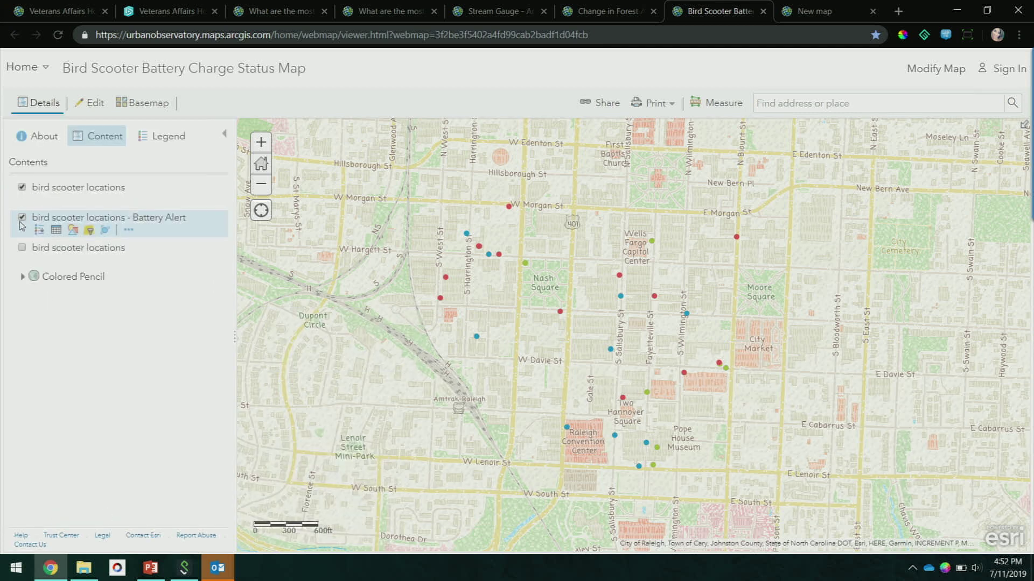
{"action": "left_click", "coordinate": [22, 188]}
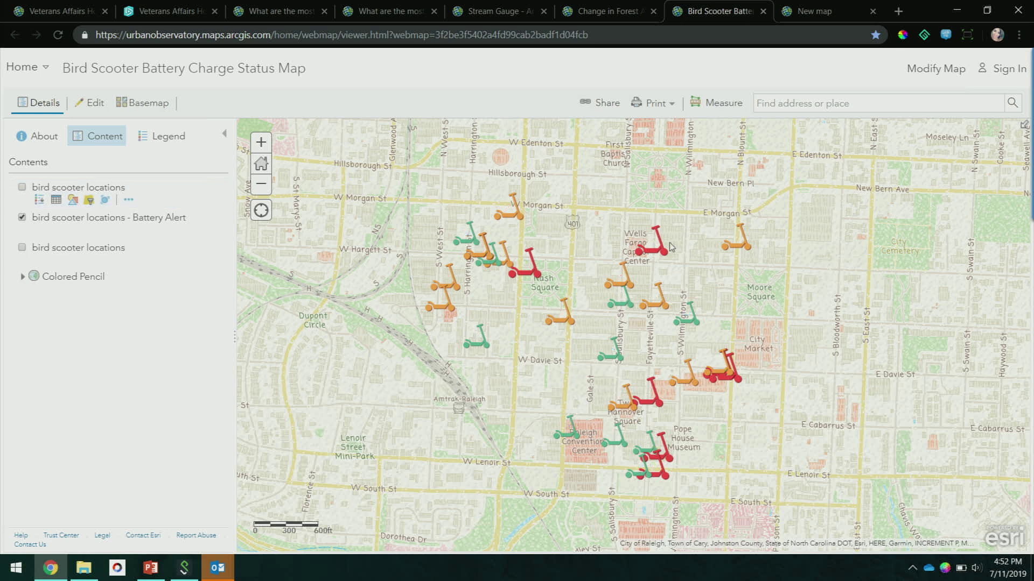
{"action": "left_click", "coordinate": [654, 406]}
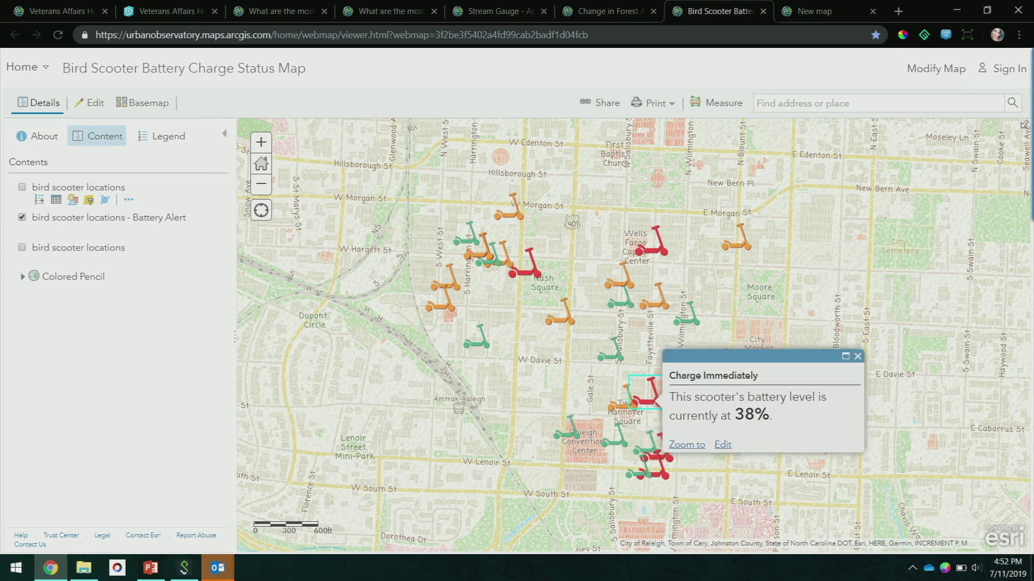
{"action": "left_click", "coordinate": [858, 357]}
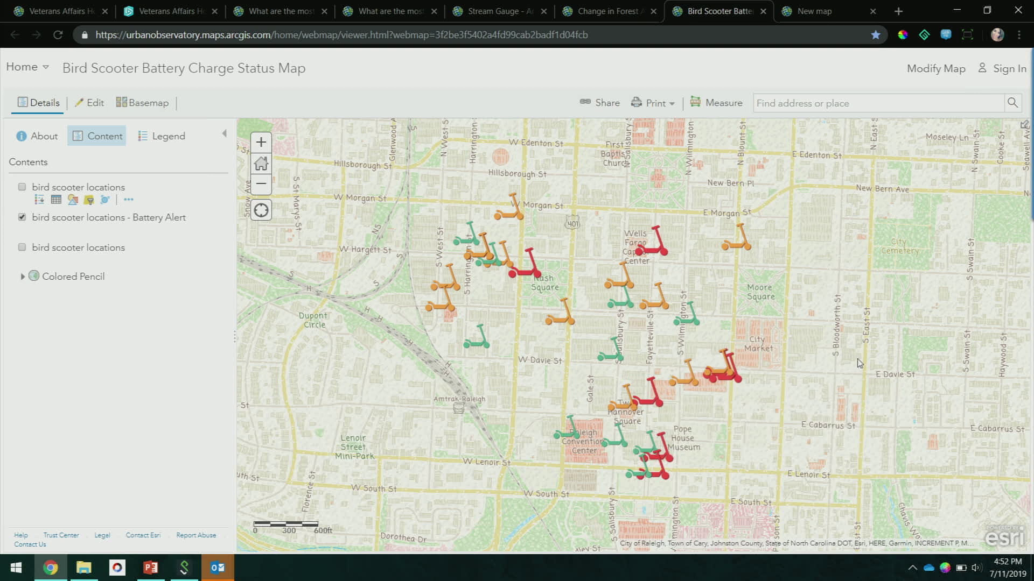
Switch to the New map page, sign in to the account, and start adding a layer
{"action": "left_click", "coordinate": [830, 14]}
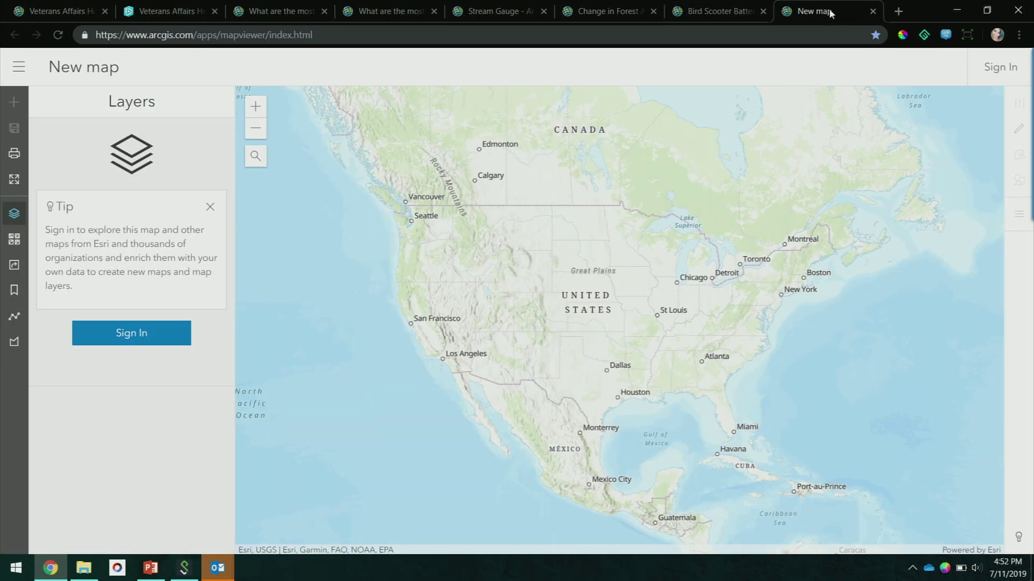
{"action": "left_click", "coordinate": [1008, 68]}
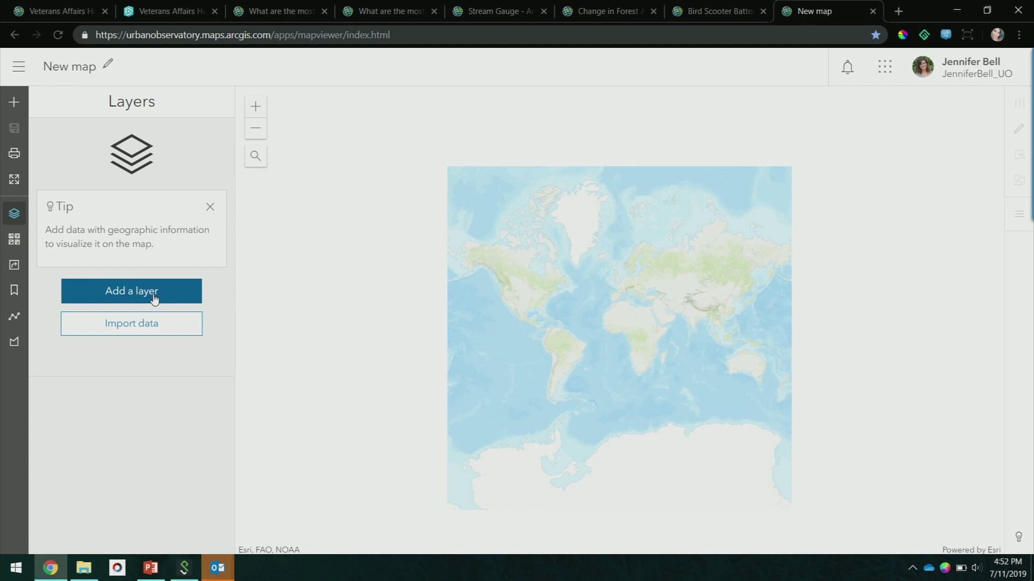
{"action": "left_click", "coordinate": [154, 299]}
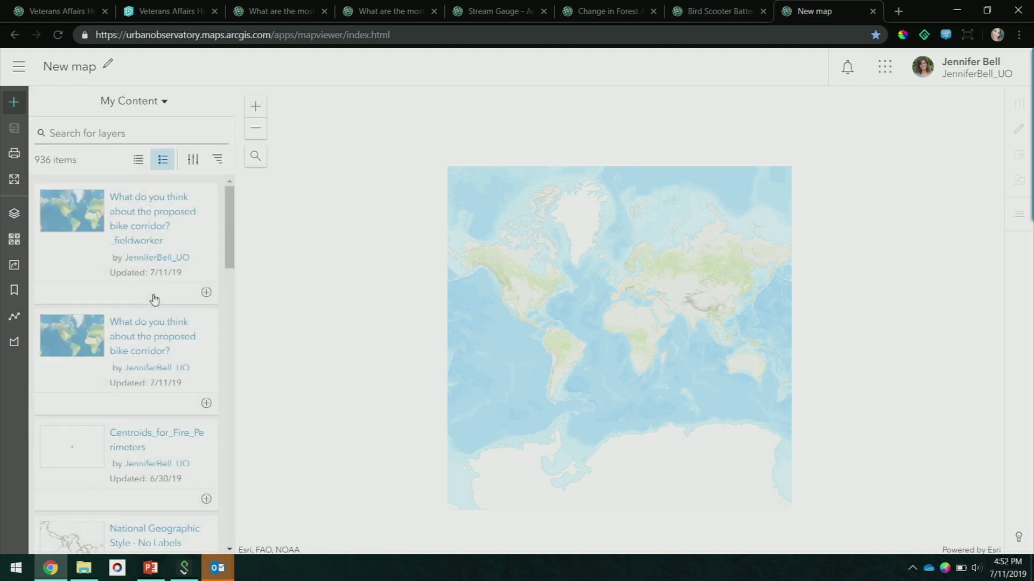
Search the Living Atlas for "county health" and add the County Health Rankings 2019 layer to the map
{"action": "left_click", "coordinate": [147, 104]}
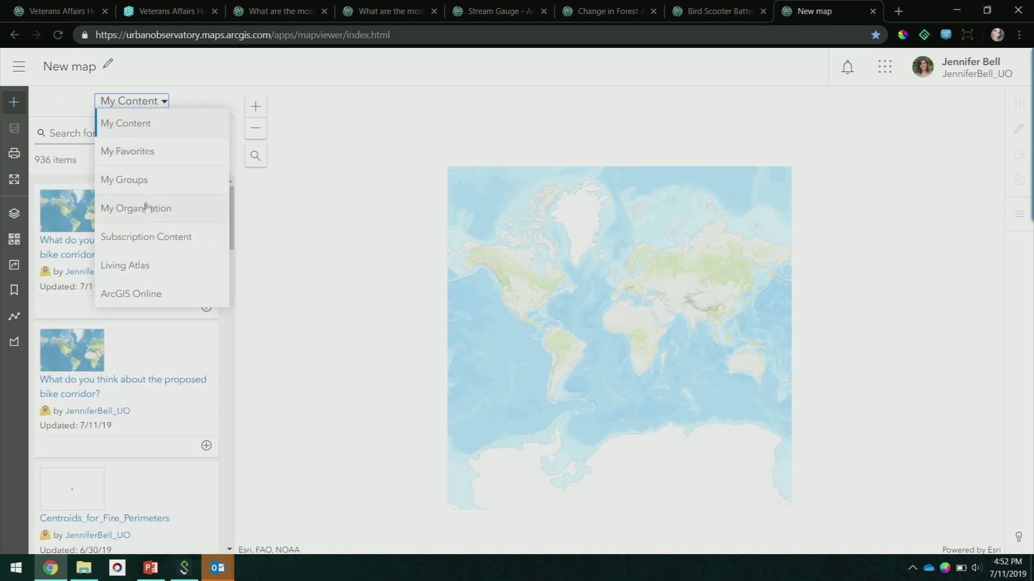
{"action": "left_click", "coordinate": [142, 263]}
{"action": "left_click", "coordinate": [127, 133]}
{"action": "type", "text": "c"}
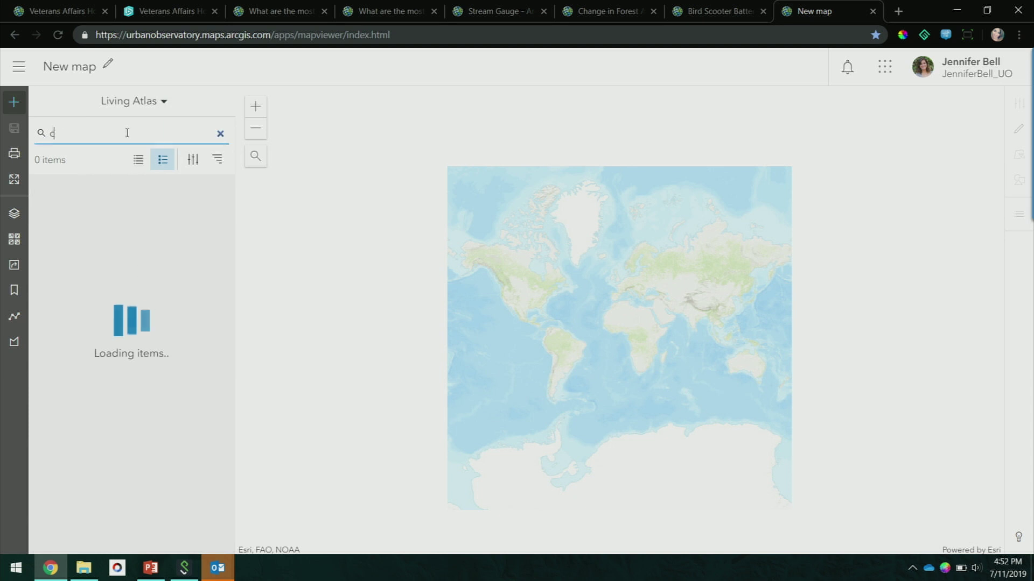
{"action": "type", "text": "ounty health"}
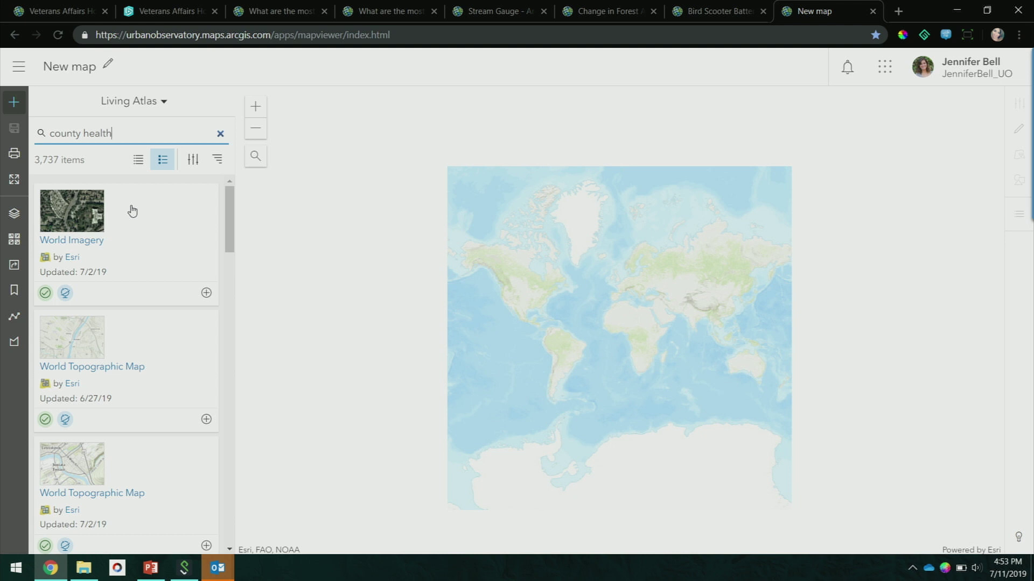
{"action": "key", "text": "Return"}
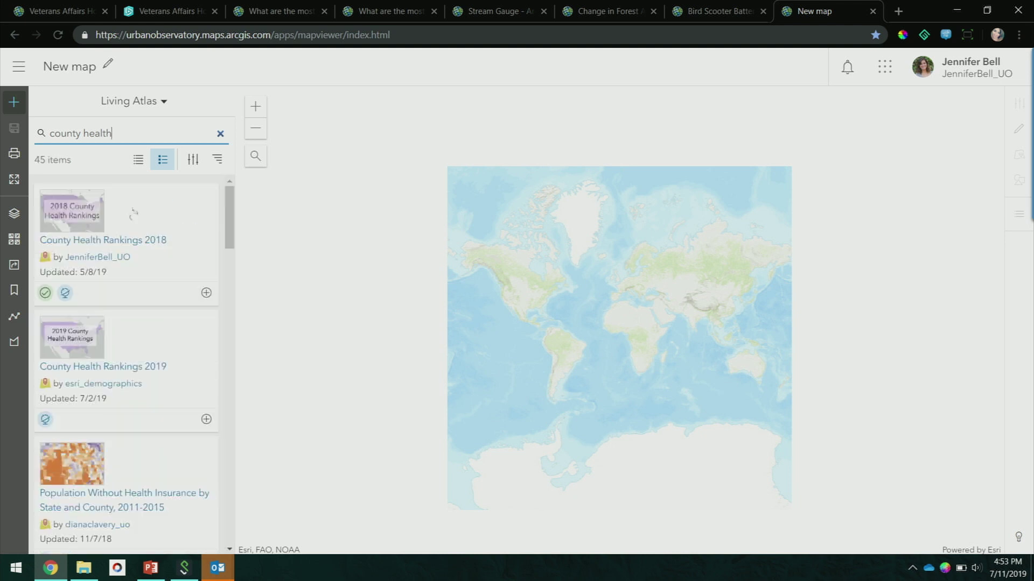
{"action": "left_click", "coordinate": [206, 420]}
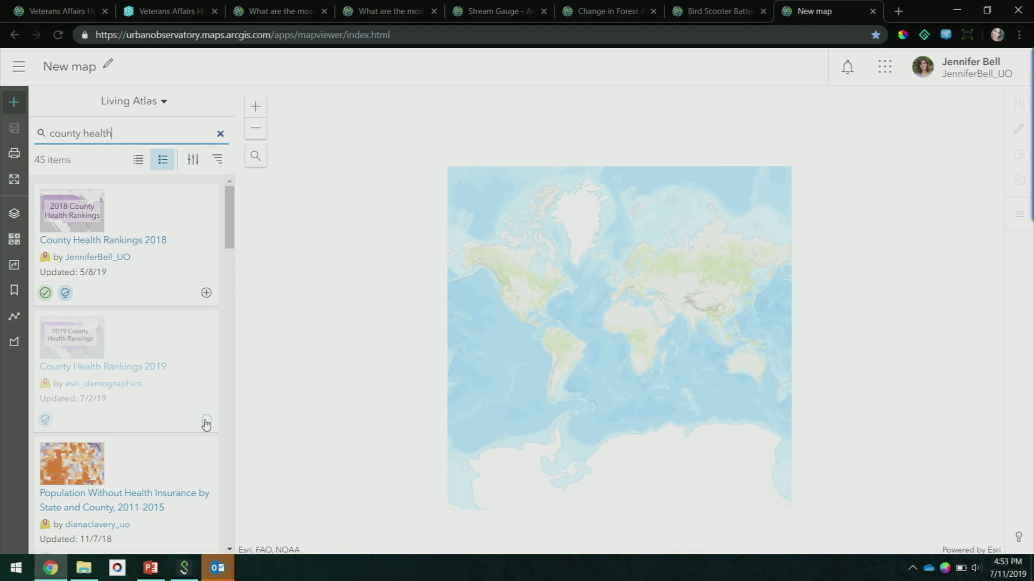
Zoom to the United States, set the basemap to Human Geography Dark Map, and zoom in on the Los Angeles area
{"action": "left_click", "coordinate": [14, 240]}
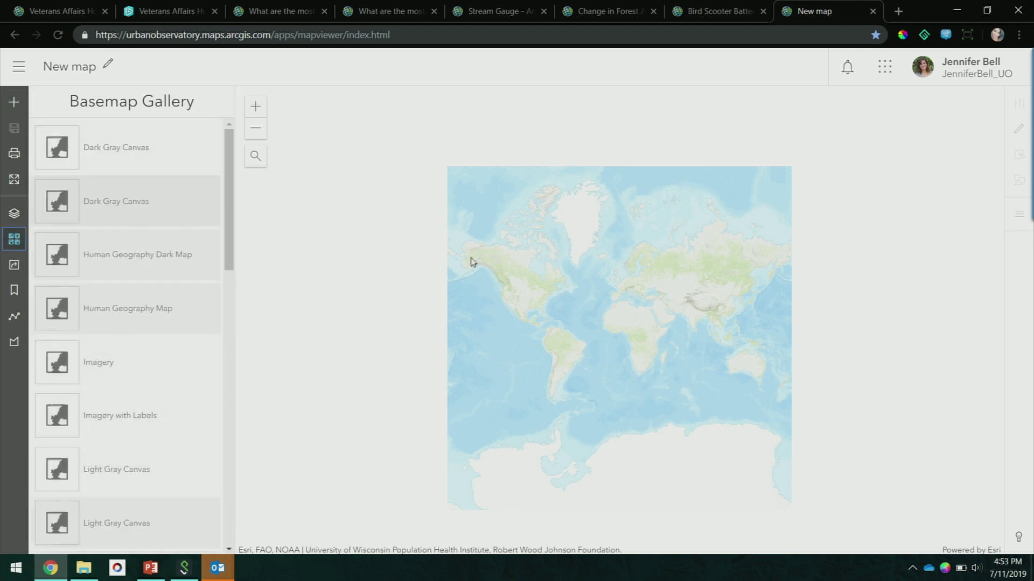
{"action": "left_click_drag", "start_coordinate": [501, 277], "coordinate": [588, 339], "text": "shift"}
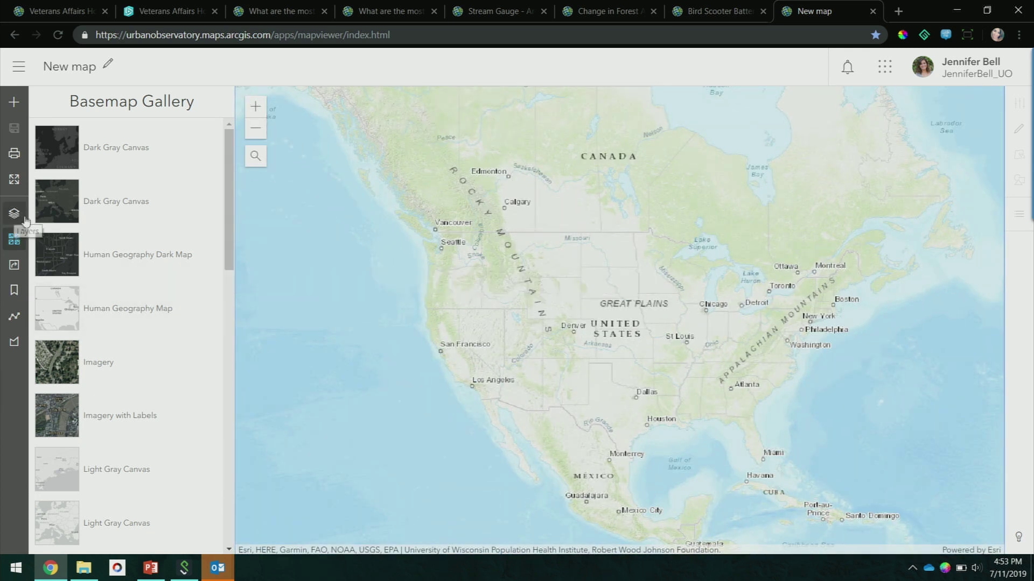
{"action": "left_click", "coordinate": [124, 271]}
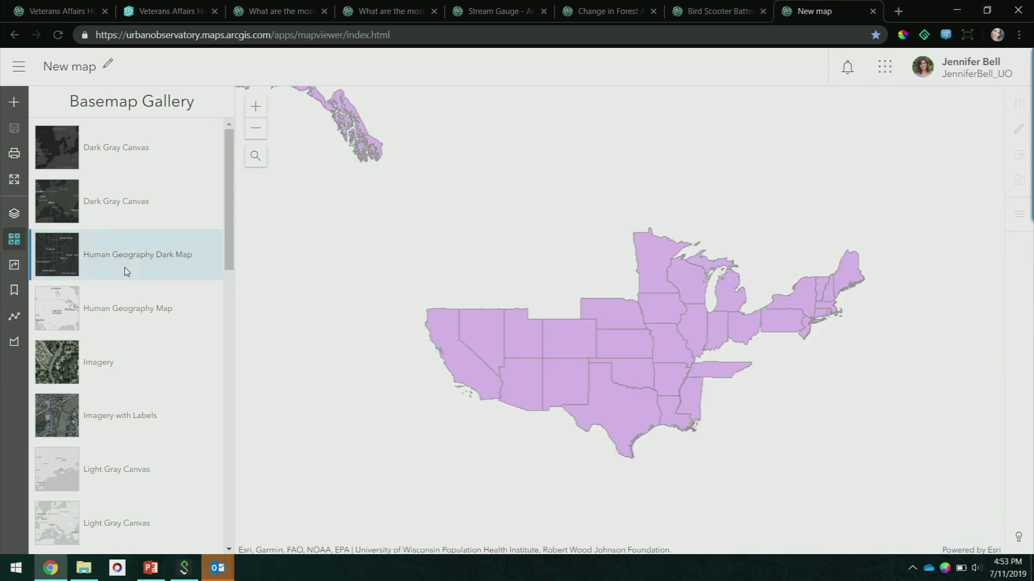
{"action": "scroll", "coordinate": [465, 389], "scroll_direction": "up", "scroll_amount": 4}
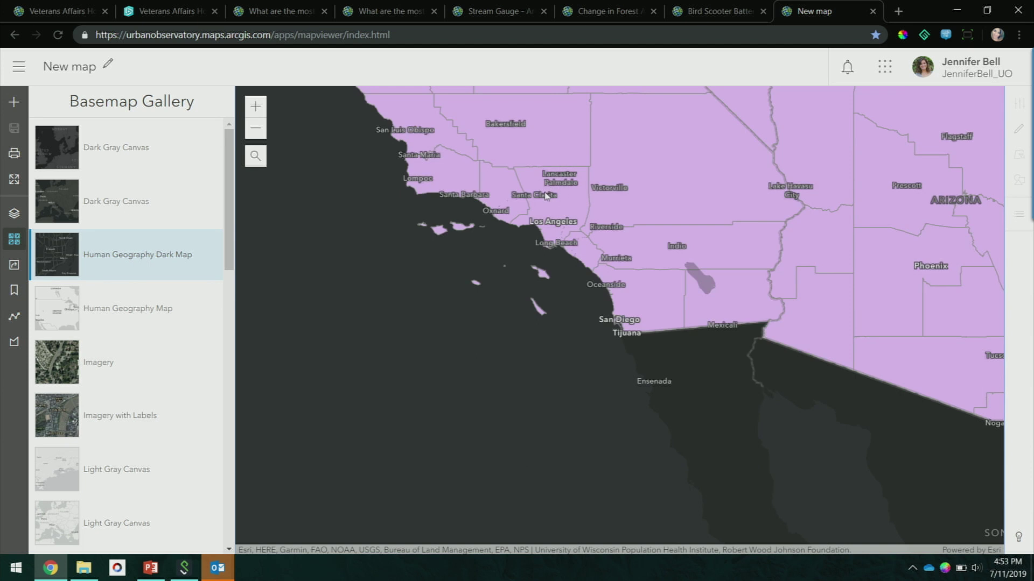
{"action": "scroll", "coordinate": [544, 195], "scroll_direction": "up", "scroll_amount": 2}
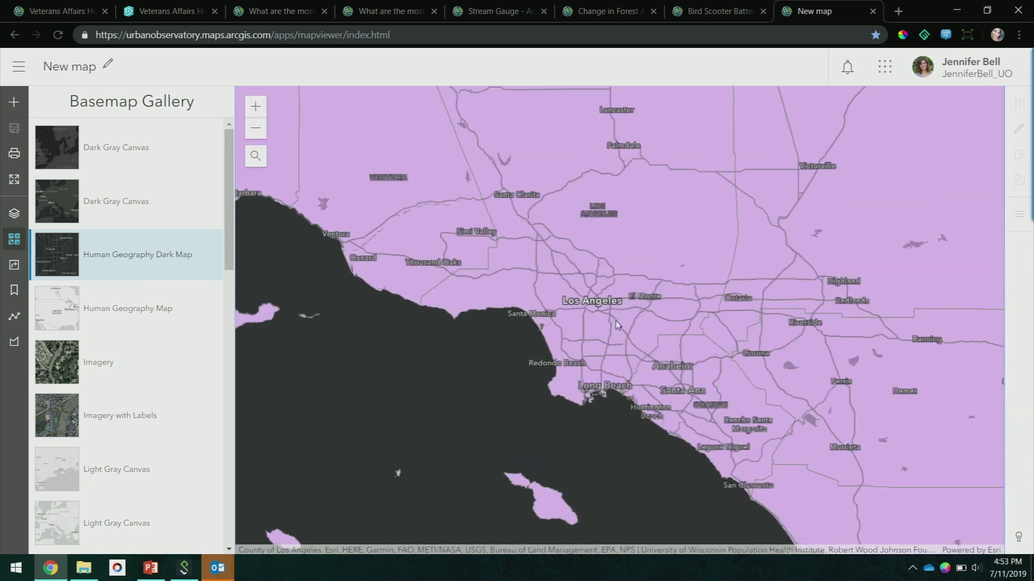
Try the Imagery basemap, and return to the Human Geography Dark Map
{"action": "left_click", "coordinate": [128, 374]}
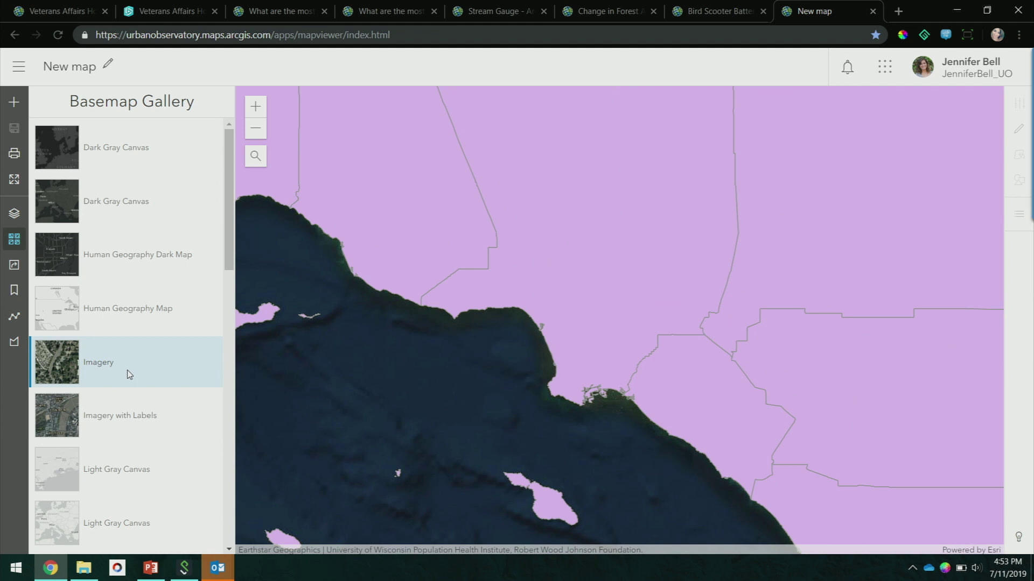
{"action": "left_click", "coordinate": [133, 255]}
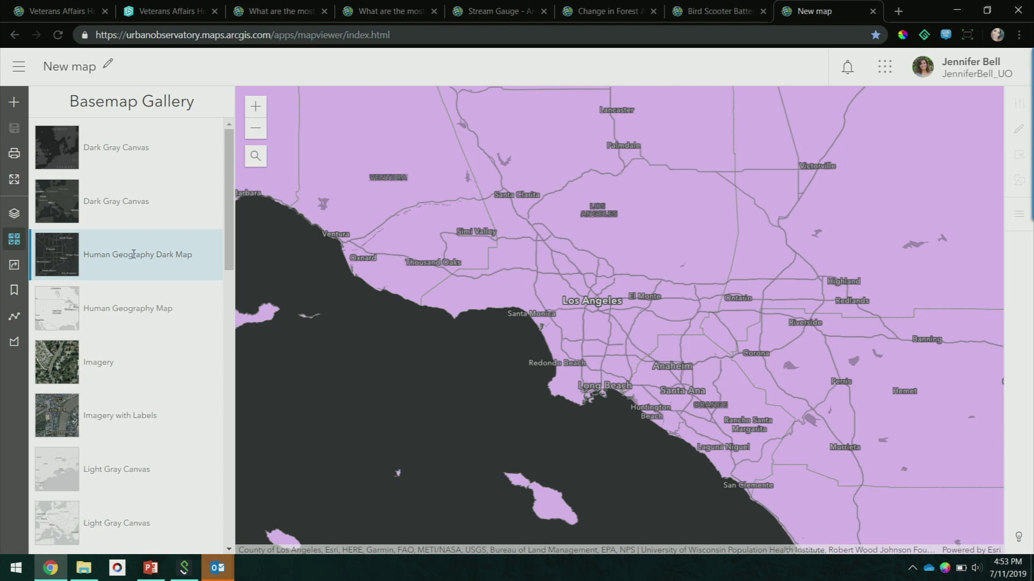
Expand the County Health Rankings 2019 group in the layer list and open the style settings of its USA County layer
{"action": "left_click", "coordinate": [14, 213]}
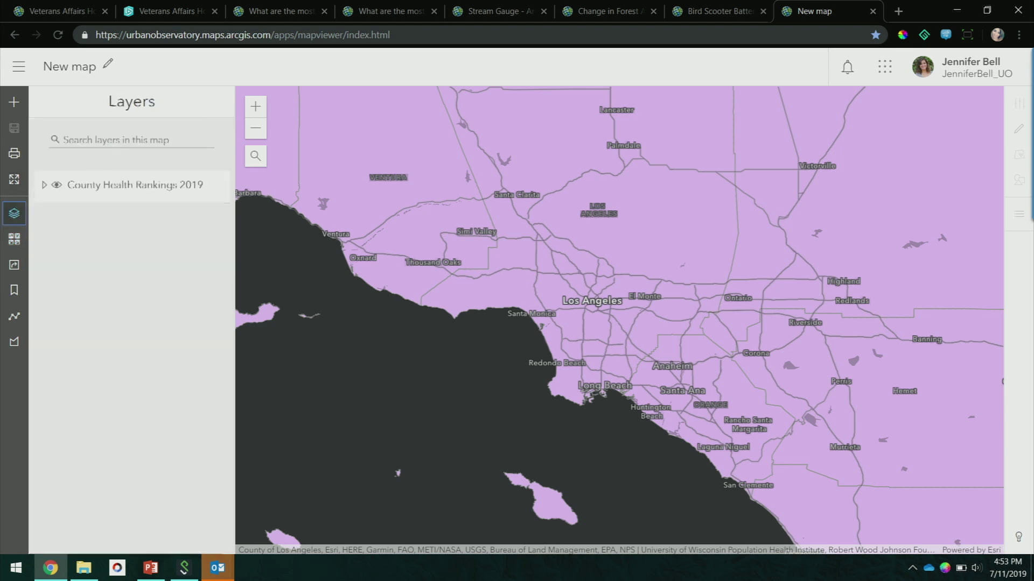
{"action": "left_click", "coordinate": [256, 132]}
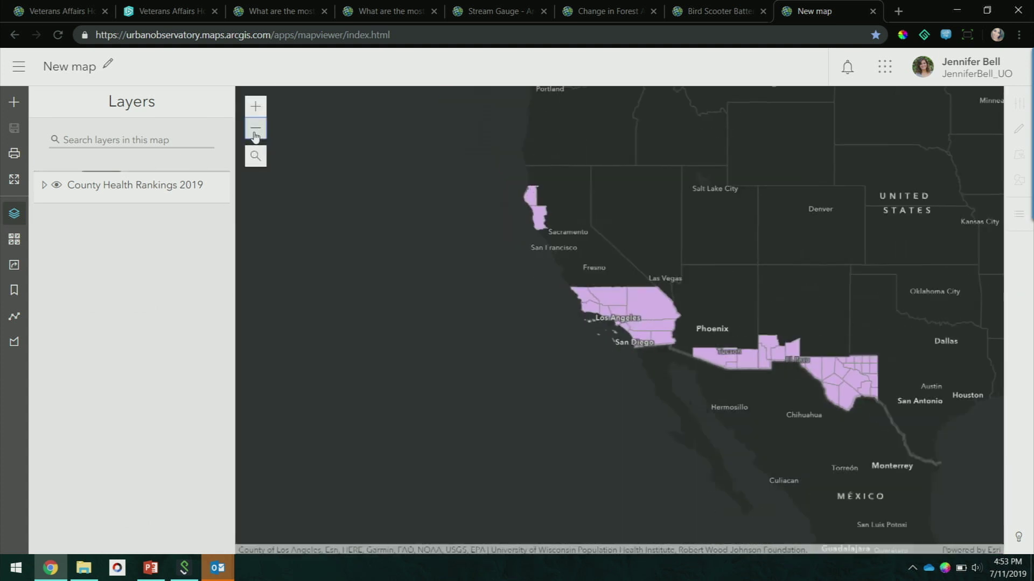
{"action": "left_click_drag", "start_coordinate": [693, 207], "coordinate": [421, 310]}
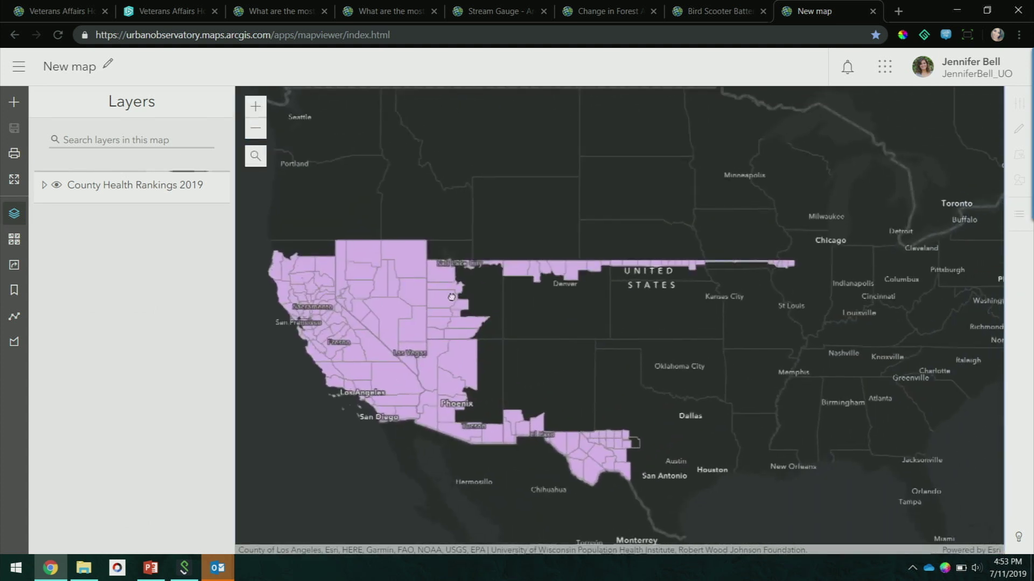
{"action": "left_click", "coordinate": [45, 186]}
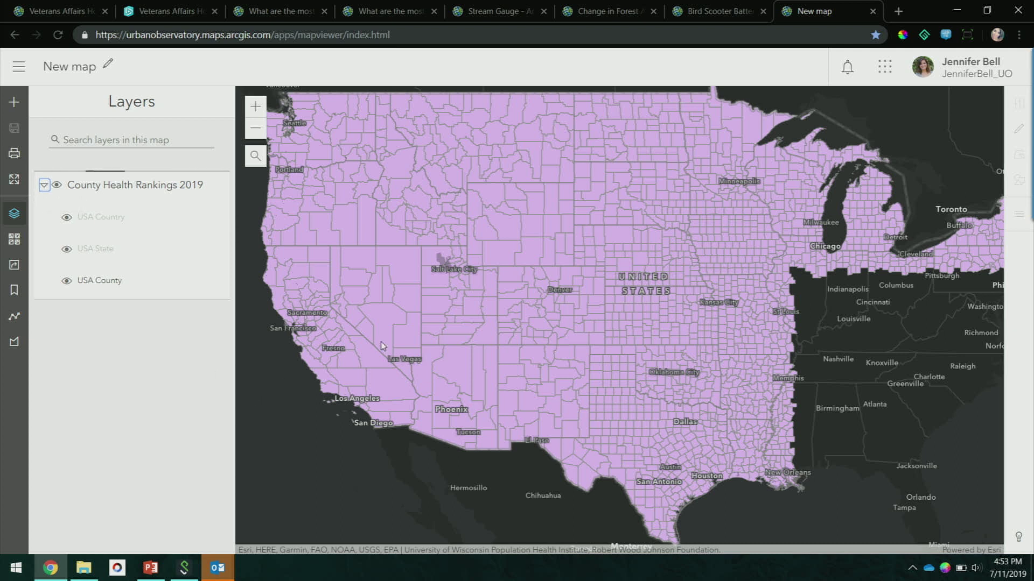
{"action": "scroll", "coordinate": [380, 341], "scroll_direction": "up", "scroll_amount": 2}
{"action": "scroll", "coordinate": [472, 307], "scroll_direction": "up", "scroll_amount": 1}
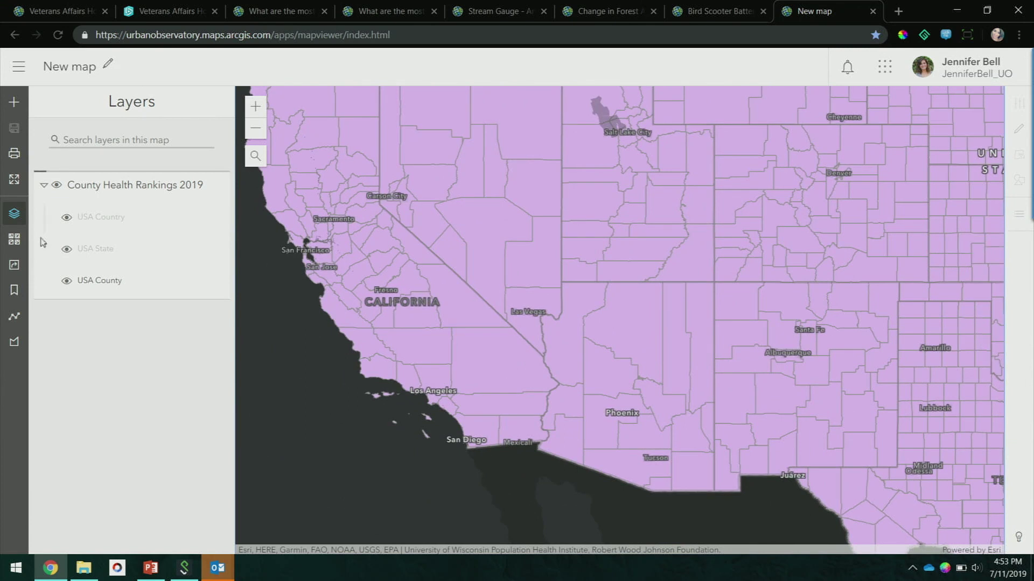
{"action": "left_click", "coordinate": [96, 286]}
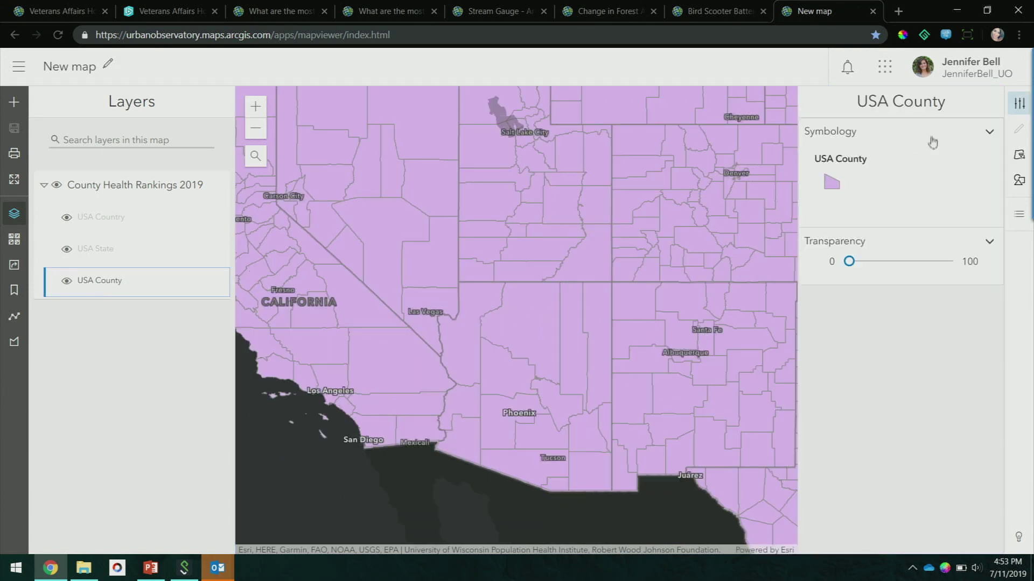
{"action": "left_click", "coordinate": [1018, 180]}
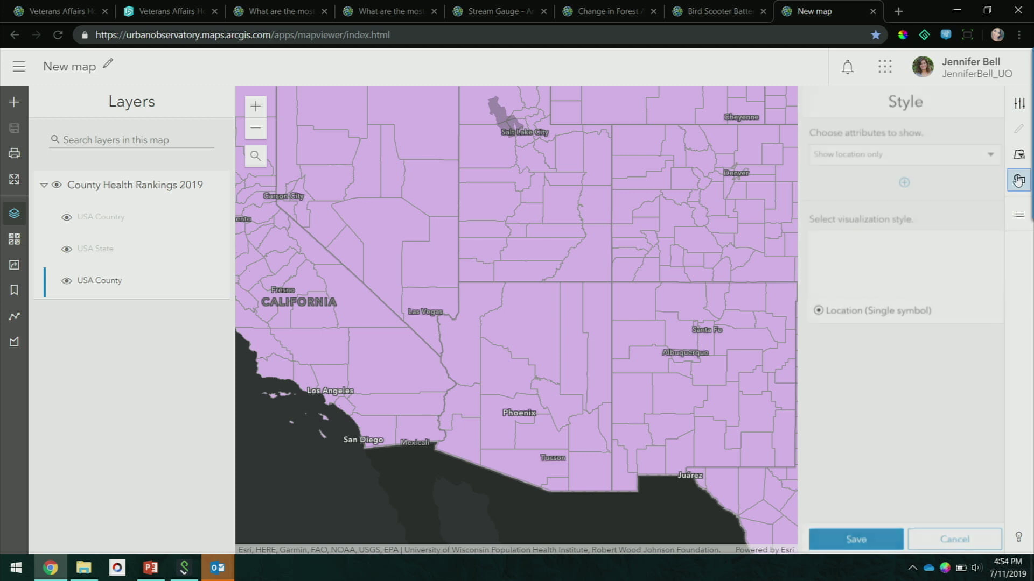
Browse the USA County layer's attributes and choose Drinking water violations as the attribute to show
{"action": "left_click", "coordinate": [961, 156]}
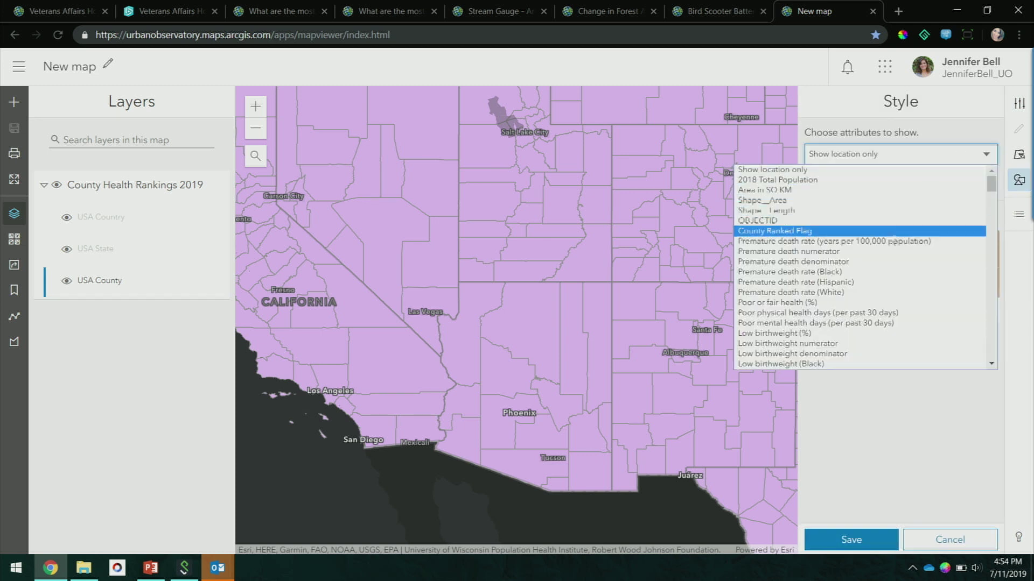
{"action": "scroll", "coordinate": [881, 292], "scroll_direction": "down", "scroll_amount": 4}
{"action": "scroll", "coordinate": [880, 295], "scroll_direction": "down", "scroll_amount": 4}
{"action": "scroll", "coordinate": [881, 296], "scroll_direction": "down", "scroll_amount": 2}
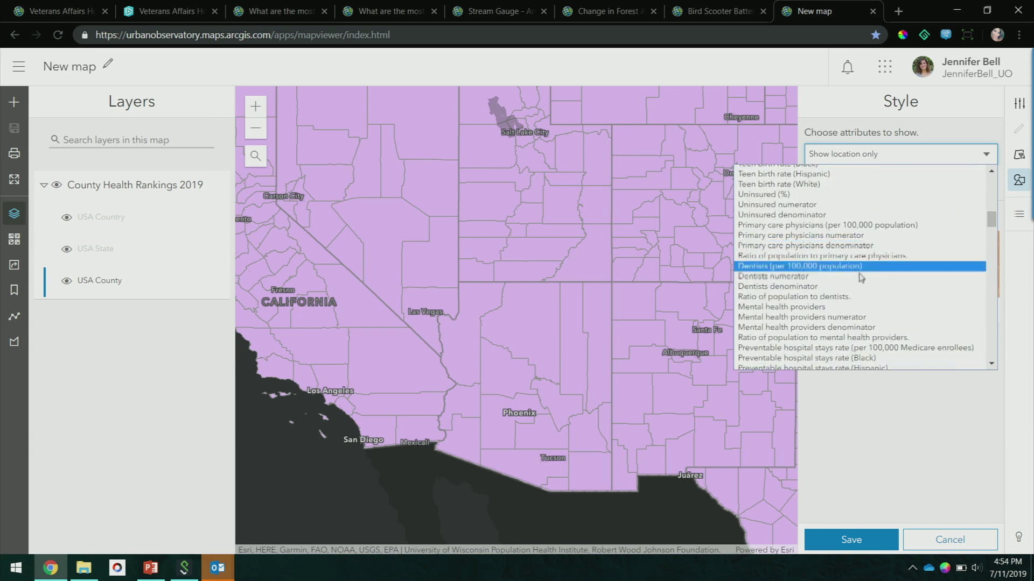
{"action": "scroll", "coordinate": [864, 288], "scroll_direction": "down", "scroll_amount": 2}
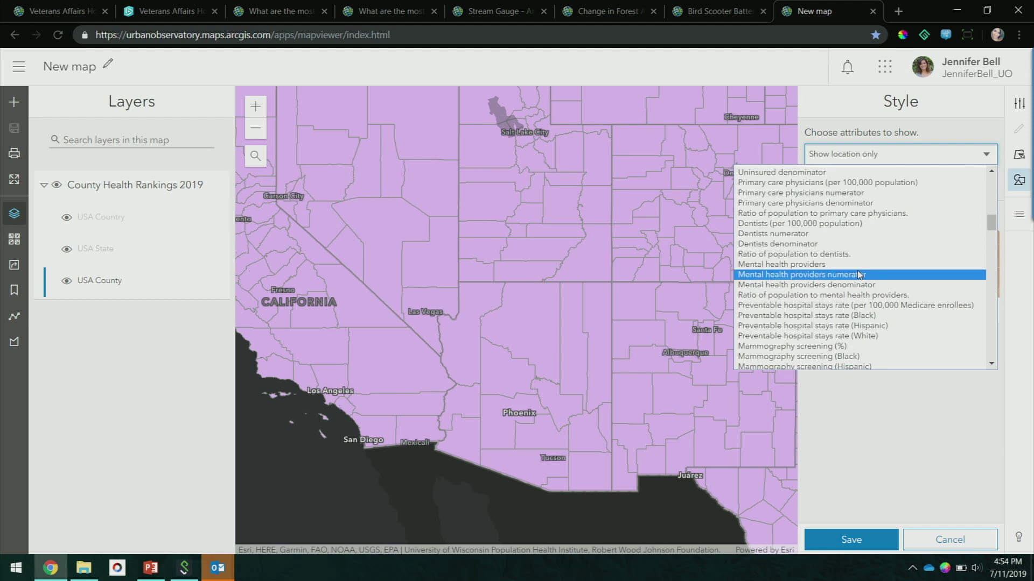
{"action": "scroll", "coordinate": [859, 274], "scroll_direction": "up", "scroll_amount": 10}
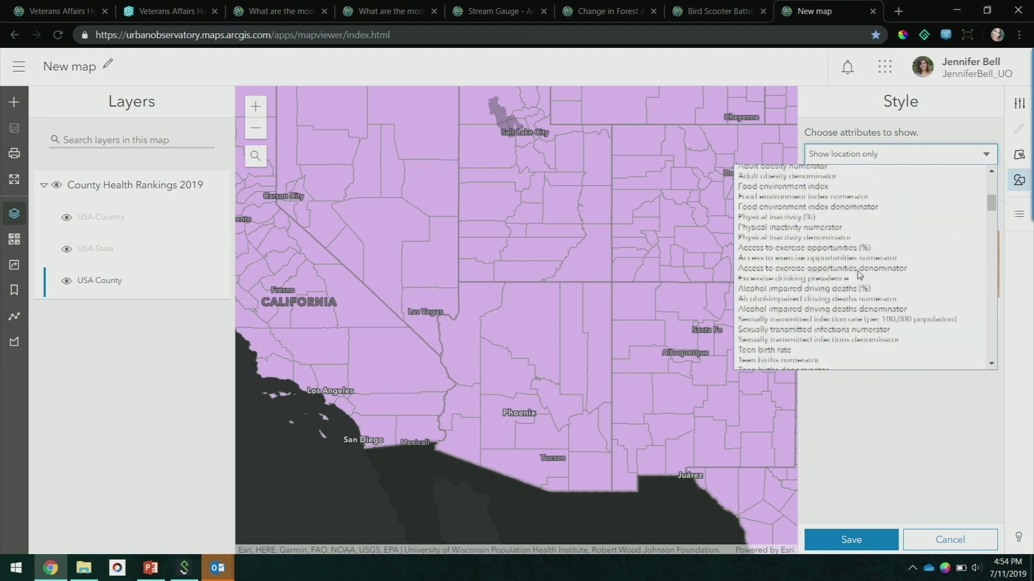
{"action": "scroll", "coordinate": [857, 275], "scroll_direction": "up", "scroll_amount": 6}
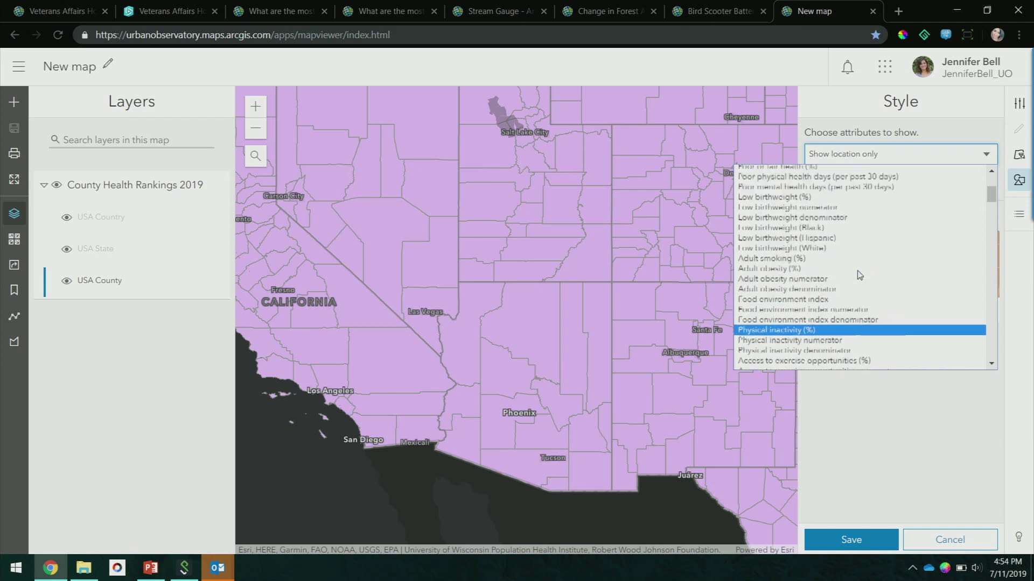
{"action": "scroll", "coordinate": [859, 275], "scroll_direction": "down", "scroll_amount": 15}
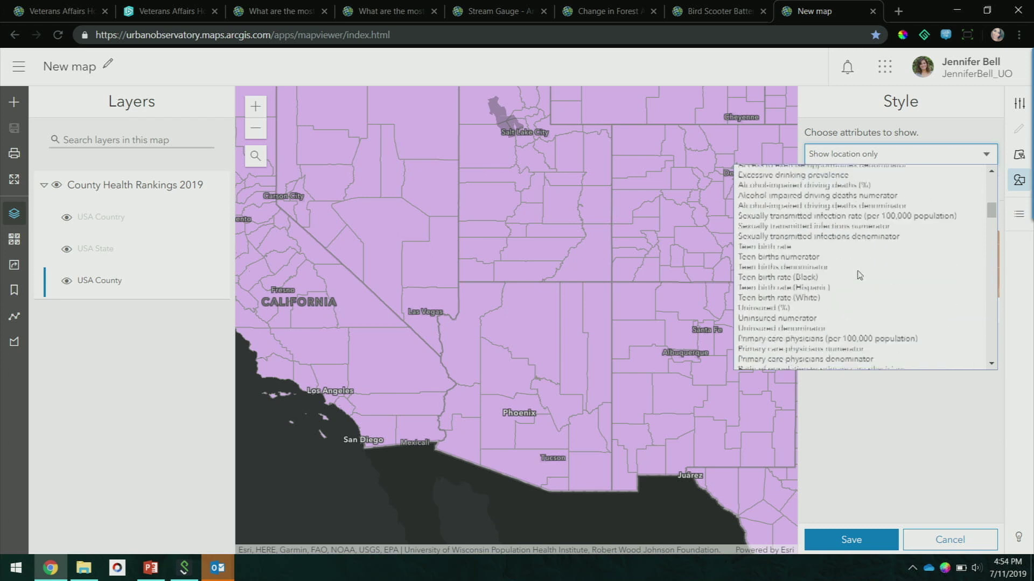
{"action": "scroll", "coordinate": [858, 274], "scroll_direction": "down", "scroll_amount": 5}
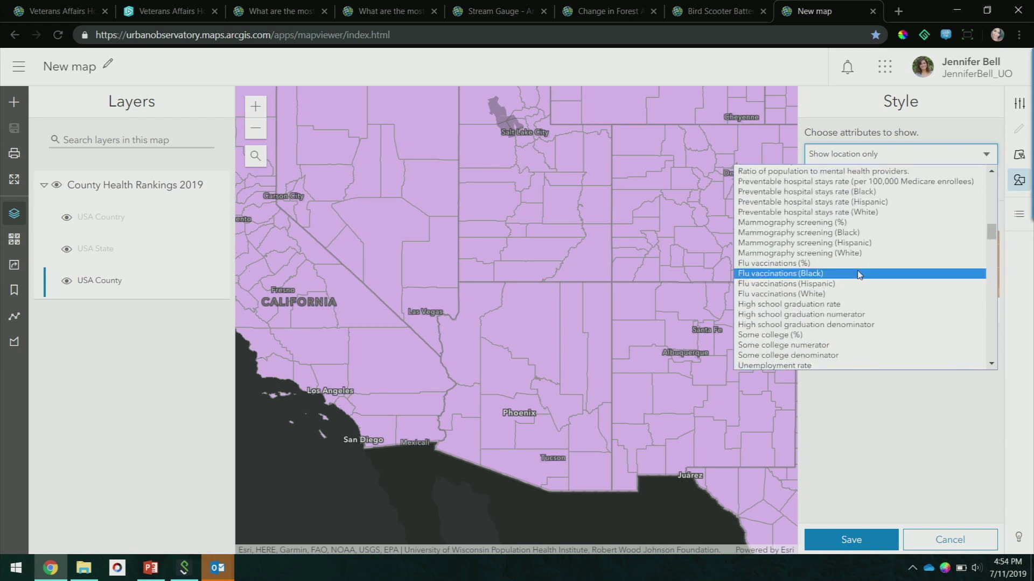
{"action": "scroll", "coordinate": [858, 274], "scroll_direction": "down", "scroll_amount": 5}
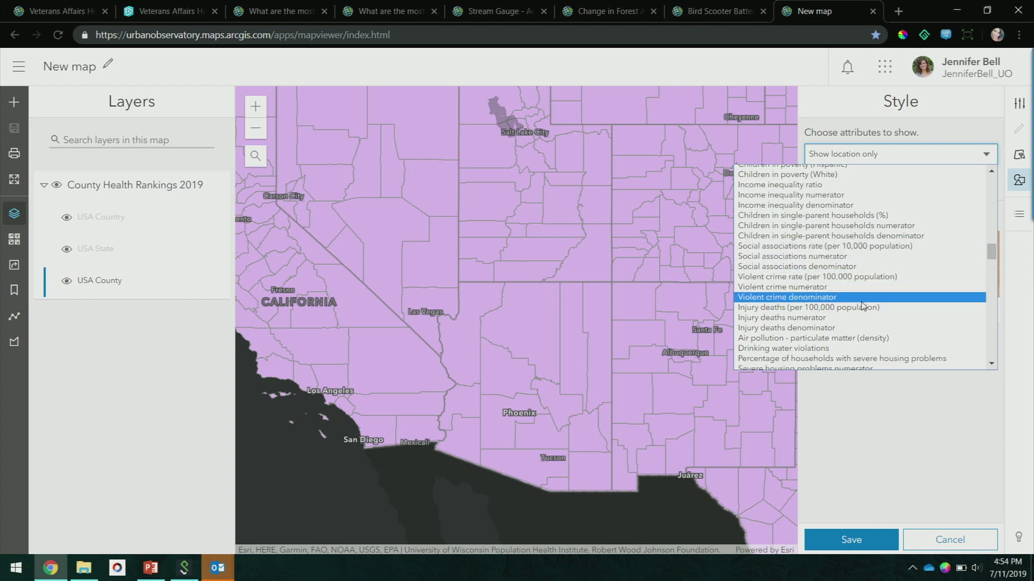
{"action": "scroll", "coordinate": [863, 299], "scroll_direction": "up", "scroll_amount": 3}
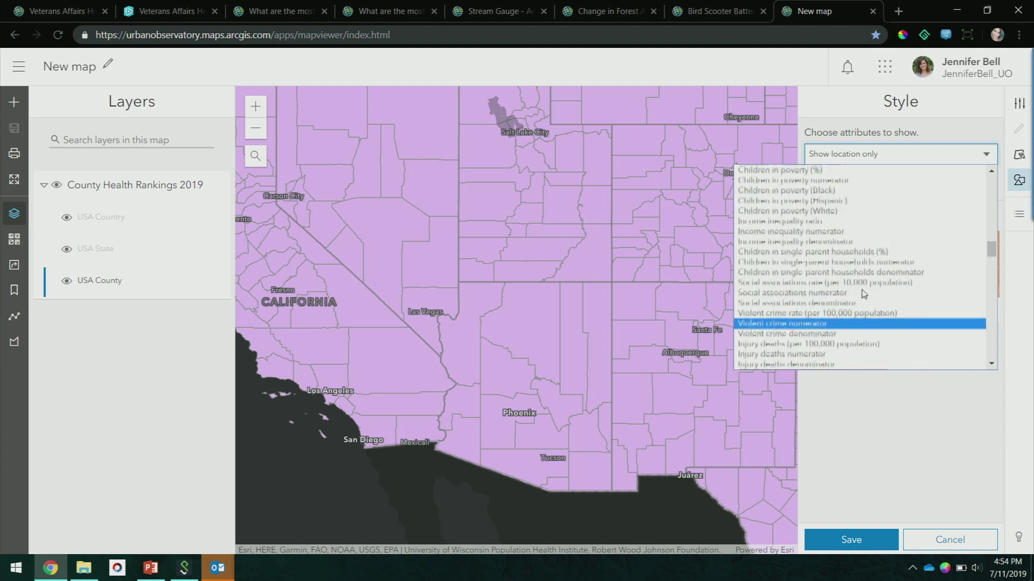
{"action": "scroll", "coordinate": [863, 293], "scroll_direction": "down", "scroll_amount": 3}
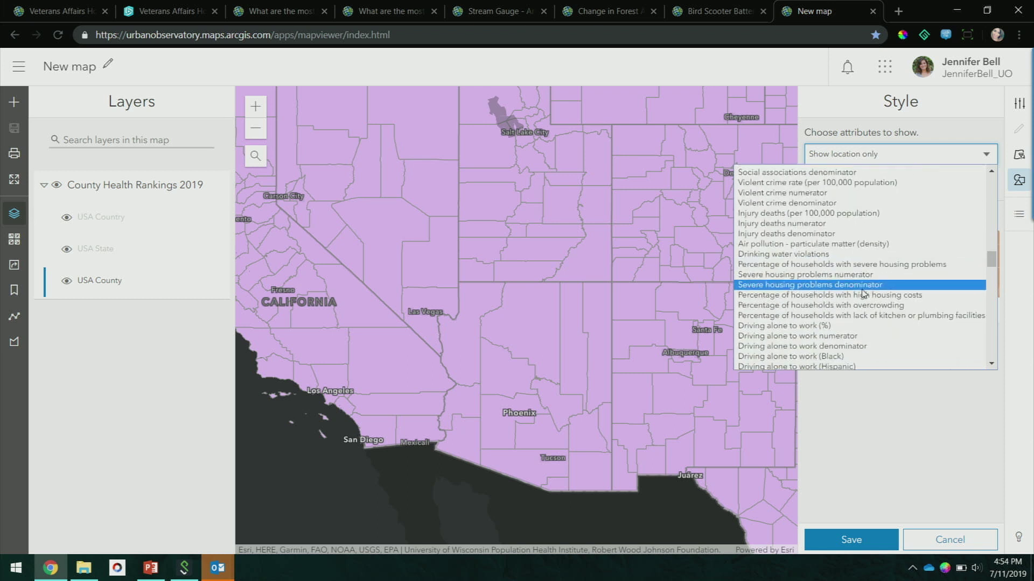
{"action": "left_click", "coordinate": [863, 257]}
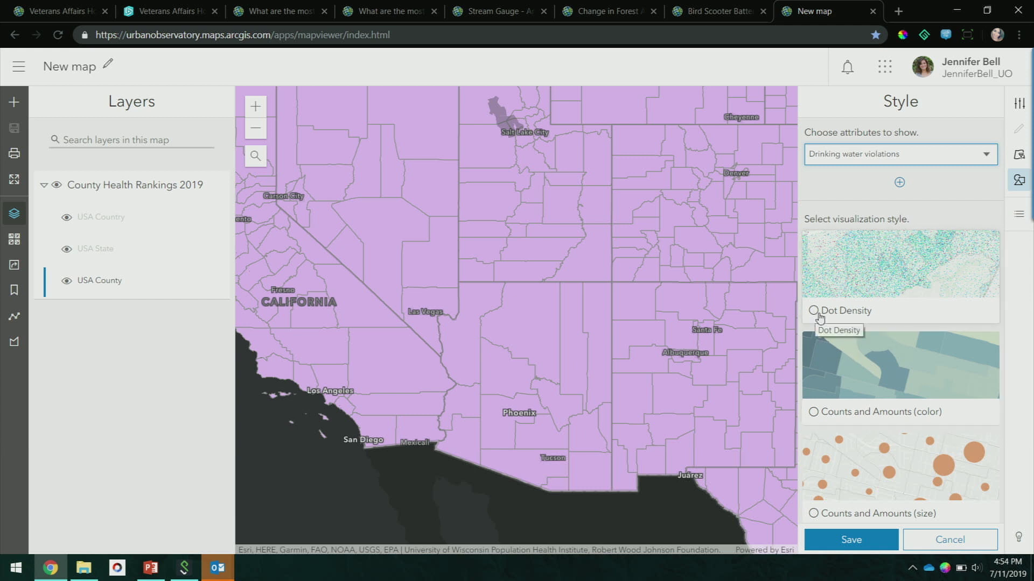
Set the attribute shown for the USA County layer to Life expectancy
{"action": "left_click", "coordinate": [867, 161]}
{"action": "scroll", "coordinate": [834, 257], "scroll_direction": "down", "scroll_amount": 10}
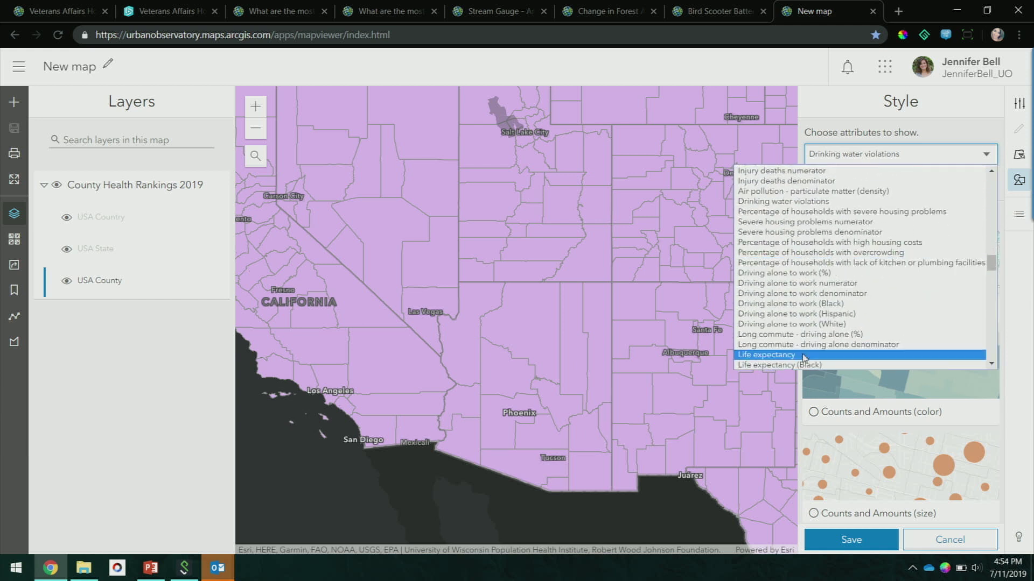
{"action": "left_click", "coordinate": [803, 358]}
{"action": "left_click", "coordinate": [864, 152]}
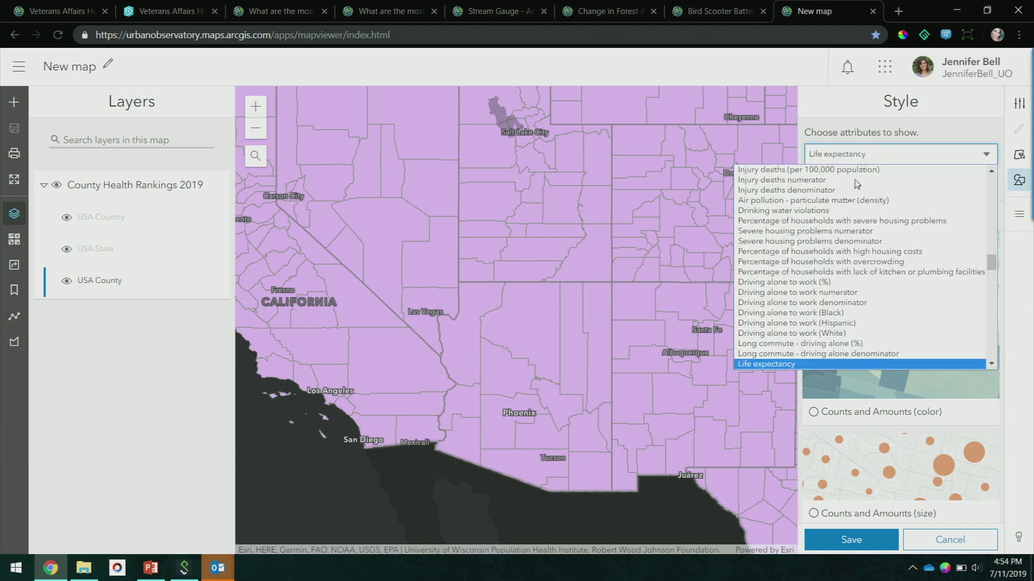
{"action": "scroll", "coordinate": [845, 240], "scroll_direction": "down", "scroll_amount": 2}
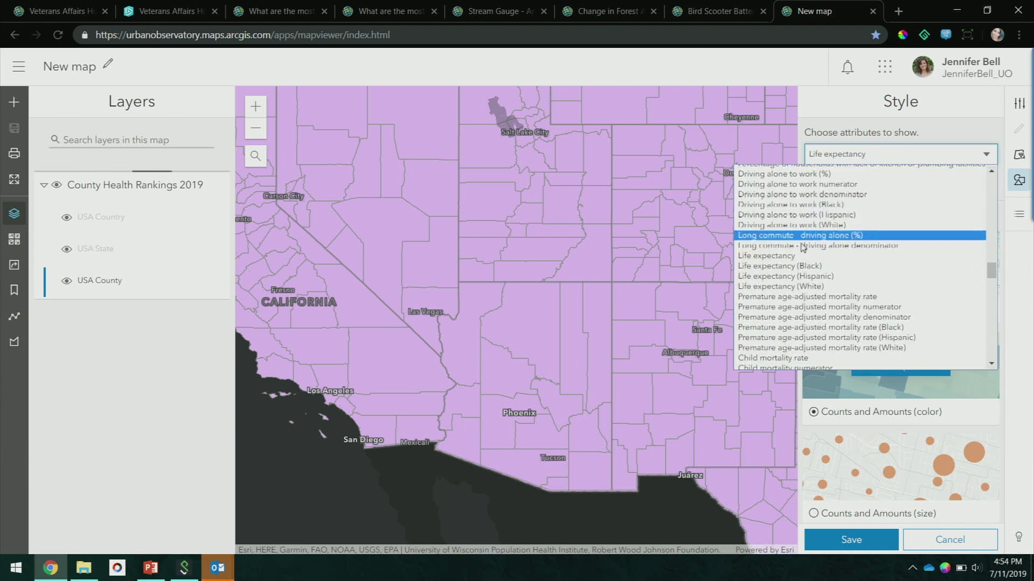
{"action": "left_click", "coordinate": [885, 131]}
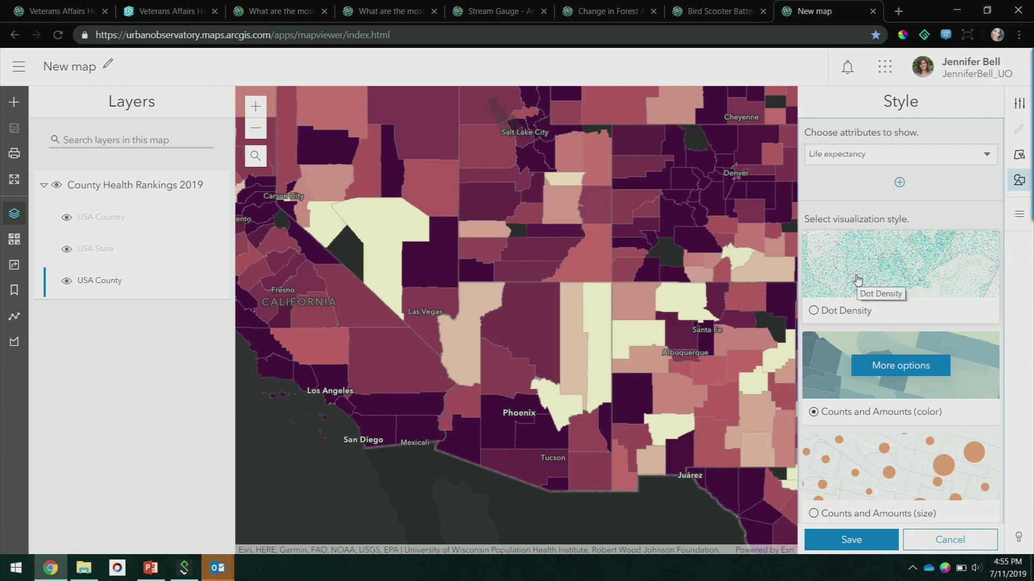
Apply the Dot Density visualization style to the Life expectancy attribute
{"action": "left_click", "coordinate": [813, 315]}
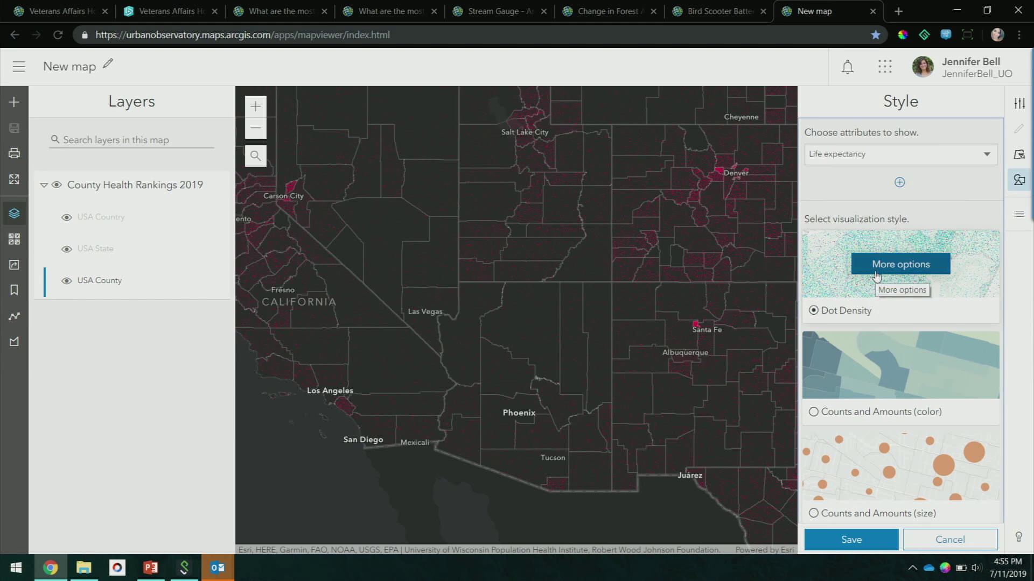
{"action": "left_click", "coordinate": [888, 165]}
{"action": "left_click", "coordinate": [914, 128]}
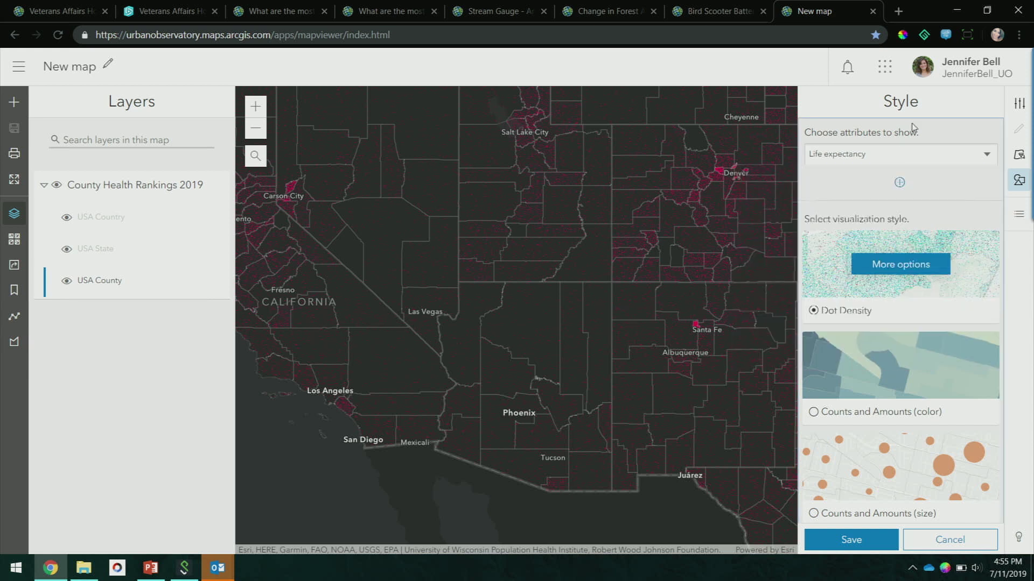
Add Premature death denominator as a second attribute, and preview the Dot Density options for both attributes without saving
{"action": "left_click", "coordinate": [902, 182]}
{"action": "left_click", "coordinate": [902, 180]}
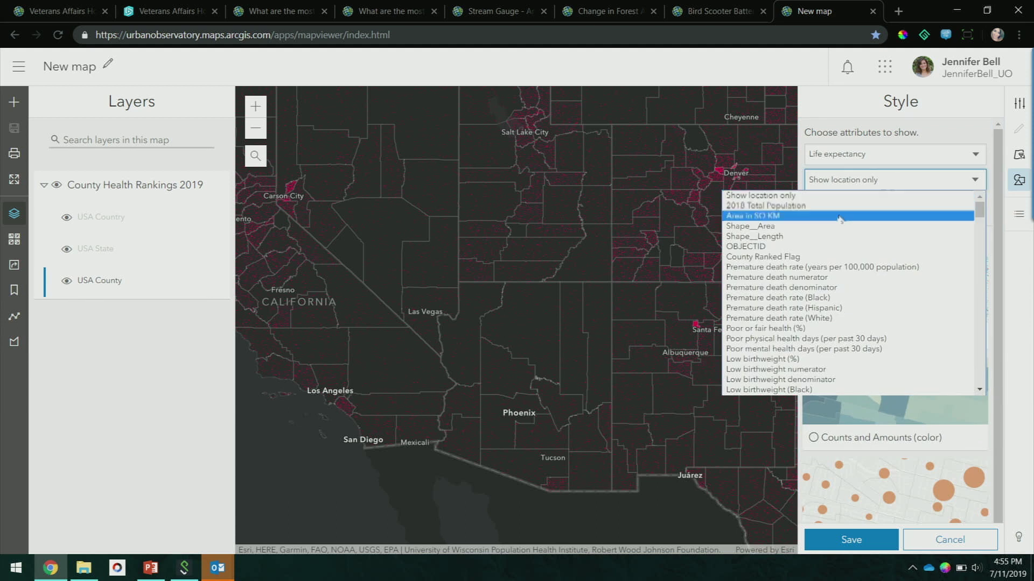
{"action": "left_click", "coordinate": [815, 288]}
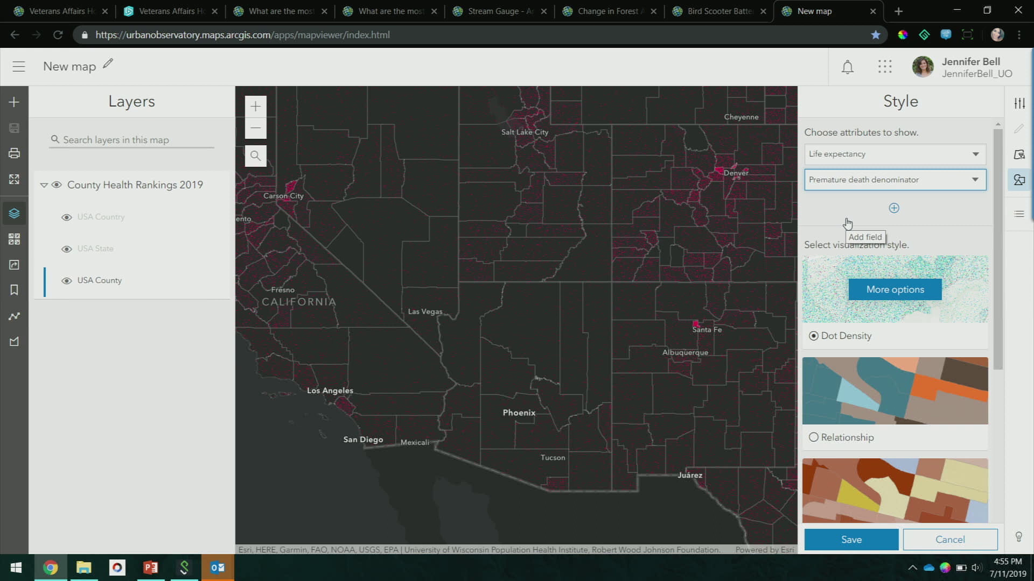
{"action": "left_click", "coordinate": [868, 290]}
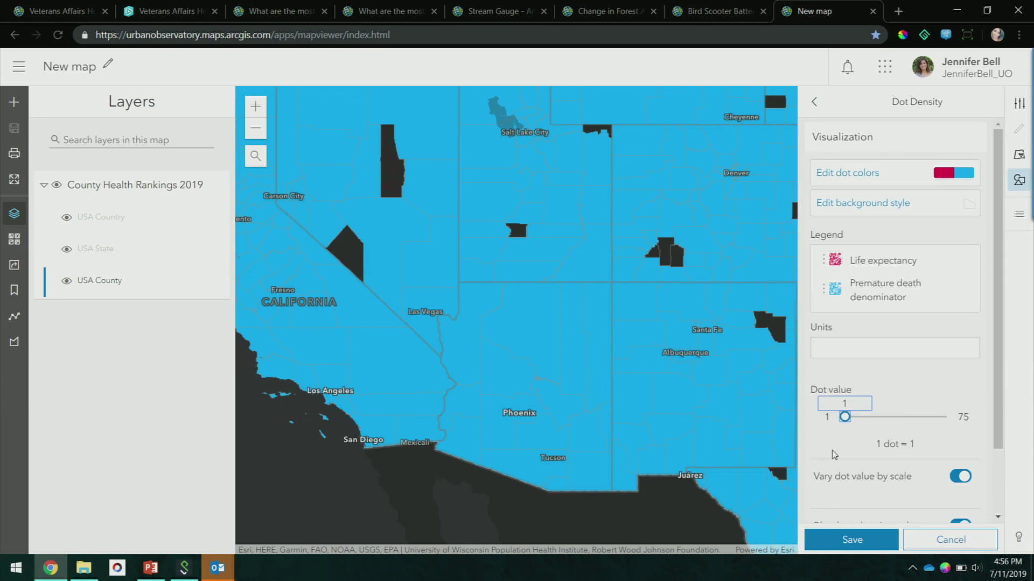
{"action": "left_click", "coordinate": [919, 546]}
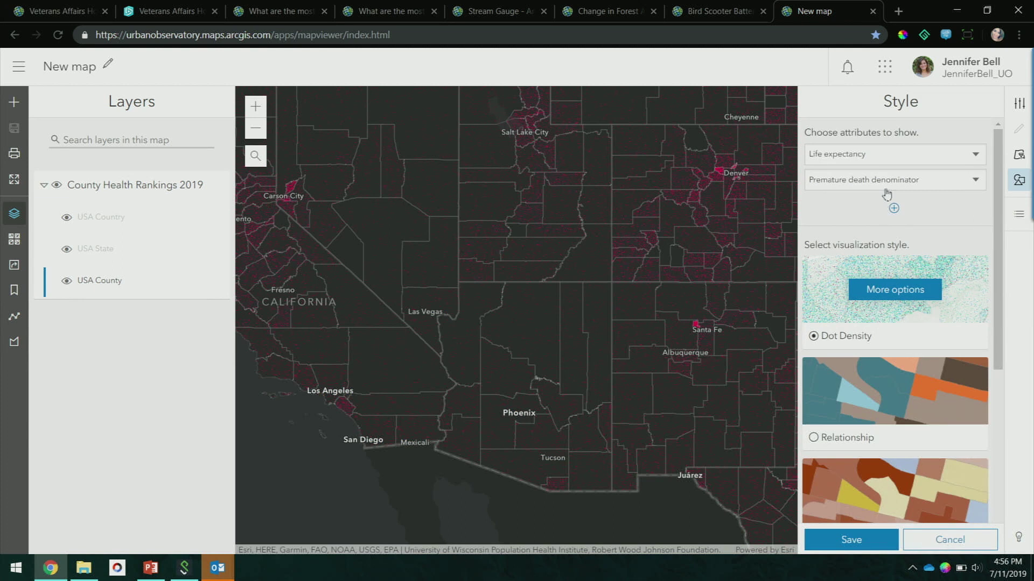